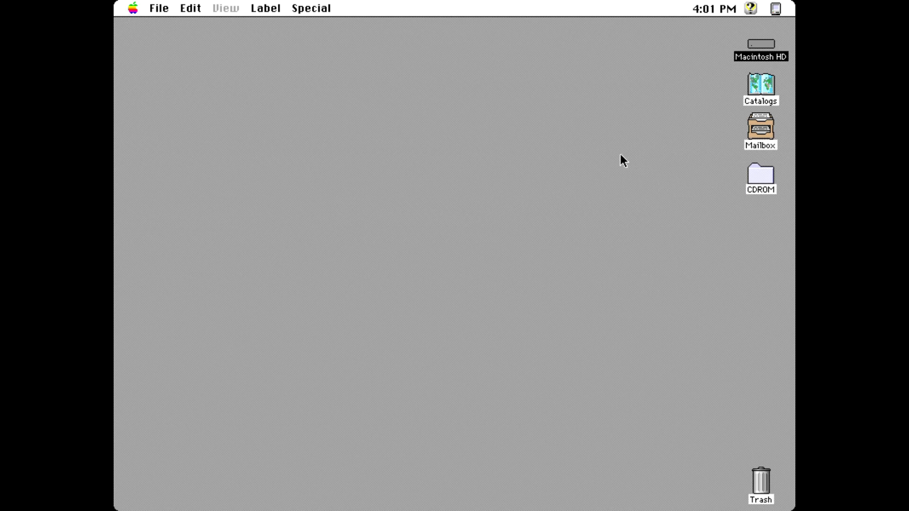
Step: Mount the System 7.5.3 .smi image from the CDROM, agree to the licence, and launch its Installer
double_click(759, 178)
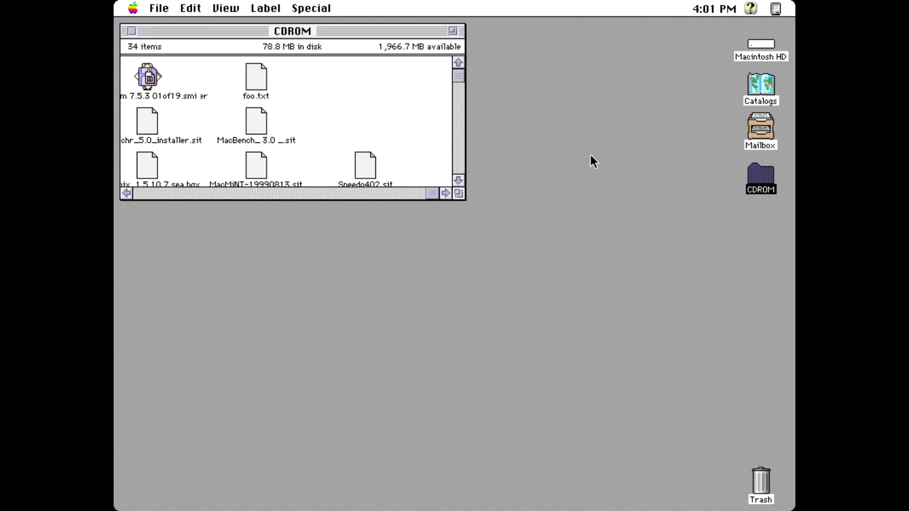
click(333, 190)
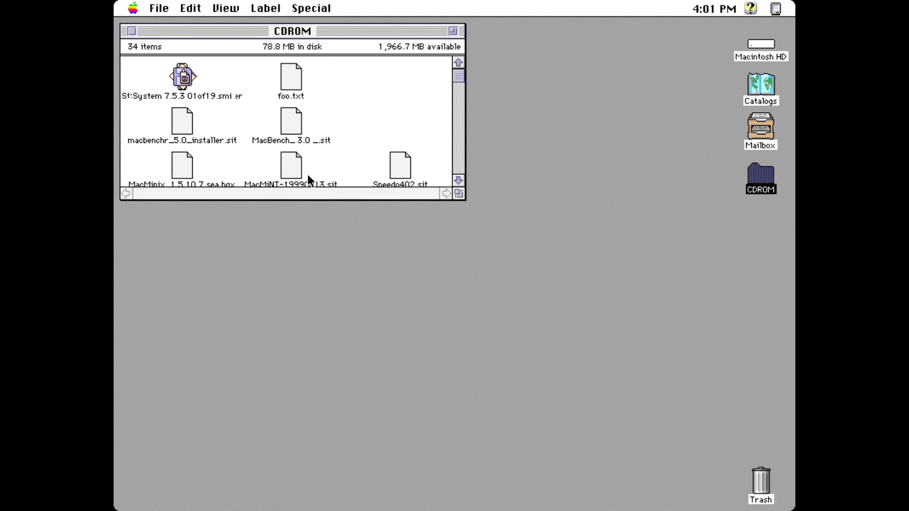
double_click(181, 64)
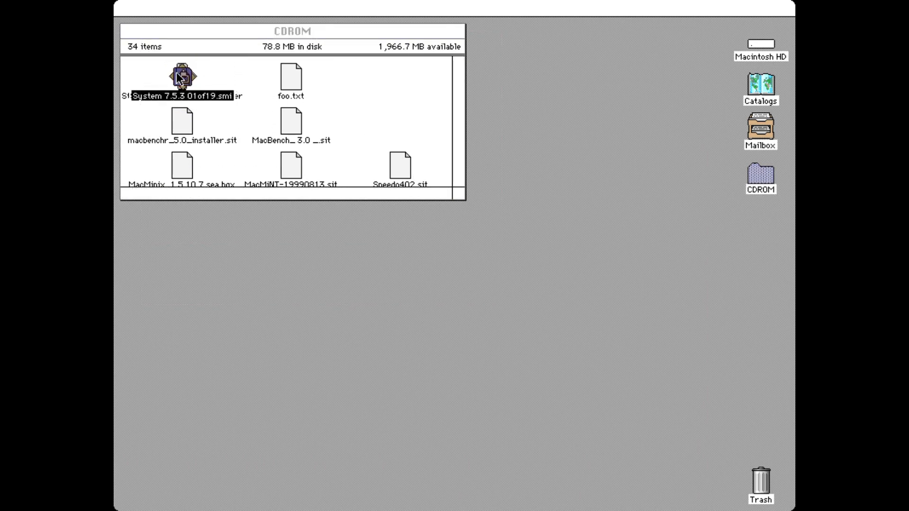
click(600, 382)
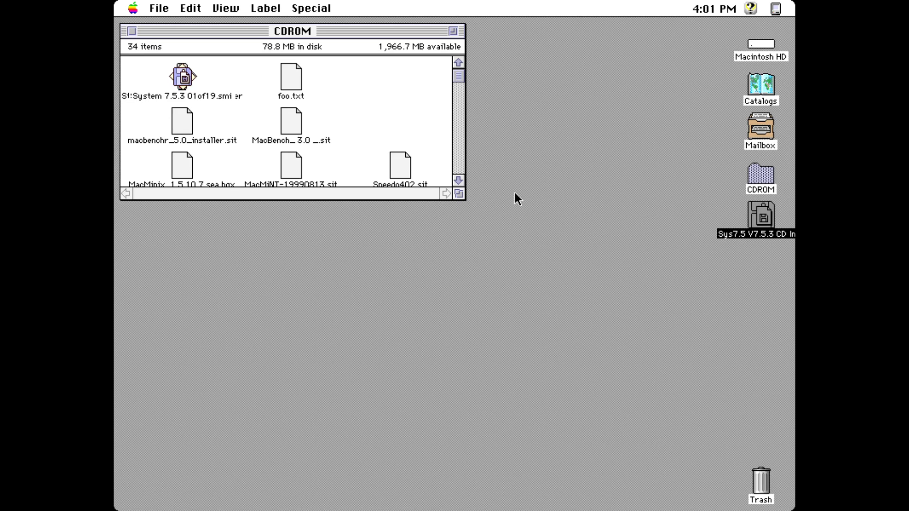
double_click(764, 216)
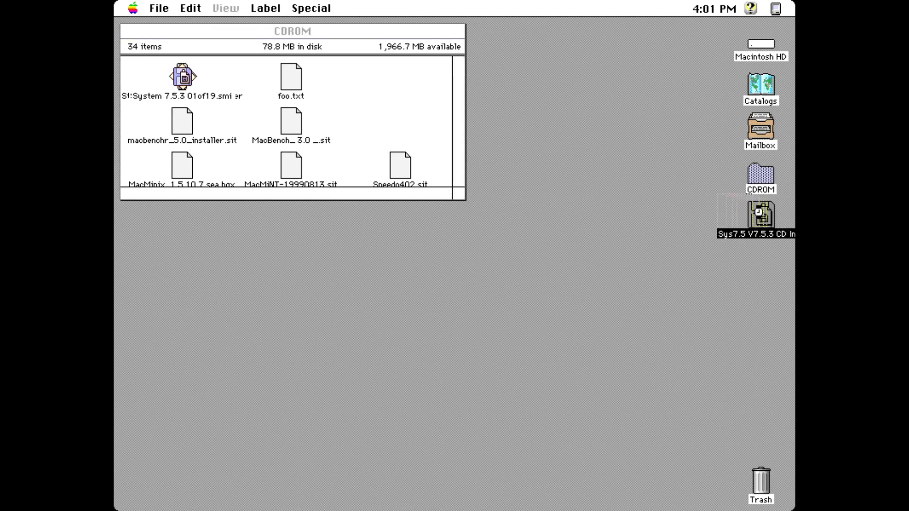
double_click(221, 73)
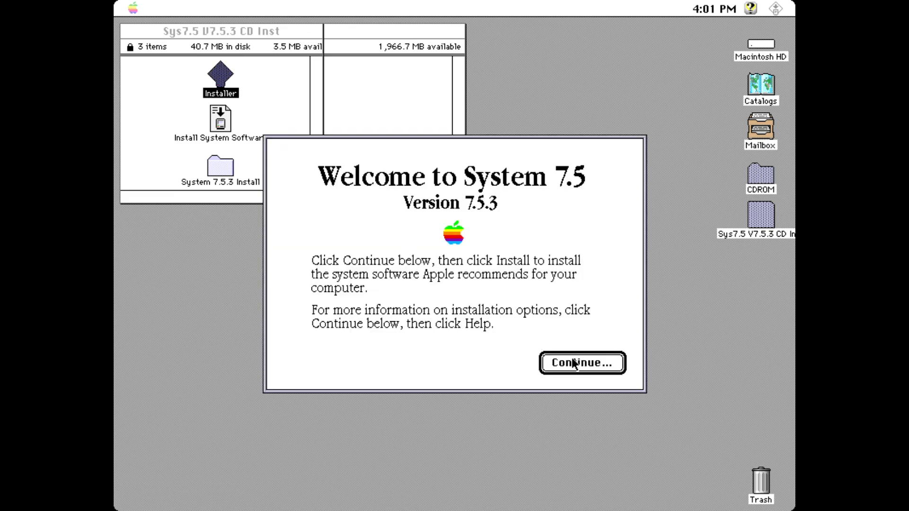
Step: Choose Custom Install and check System Software through Printing, for a 72,902K selection
click(573, 358)
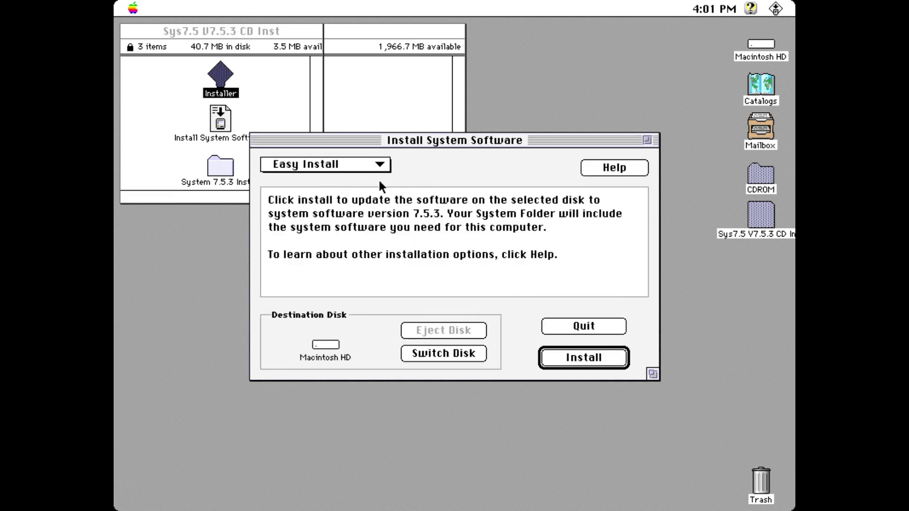
drag(363, 168, 359, 182)
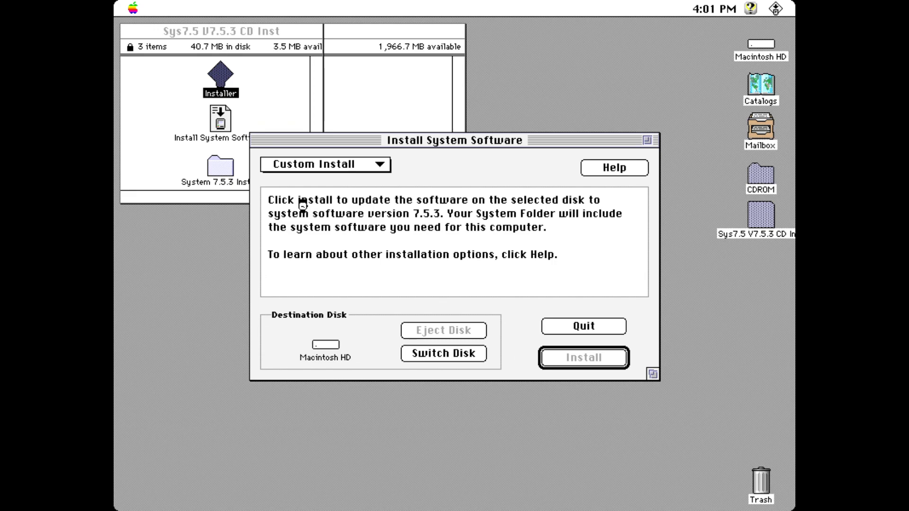
click(283, 197)
click(284, 222)
click(284, 235)
click(284, 249)
click(285, 262)
click(284, 277)
click(283, 290)
Step: Also check Universal Access, Utility, International, Apple Menu Items, Control Panels, Extensions and Fonts
drag(642, 289, 641, 289)
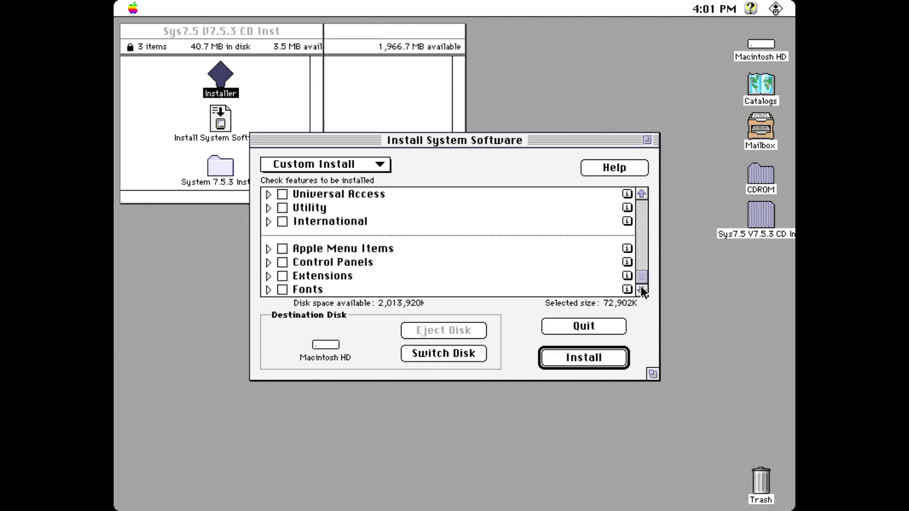
click(282, 194)
click(283, 207)
click(283, 221)
click(282, 249)
click(282, 262)
click(282, 276)
click(284, 288)
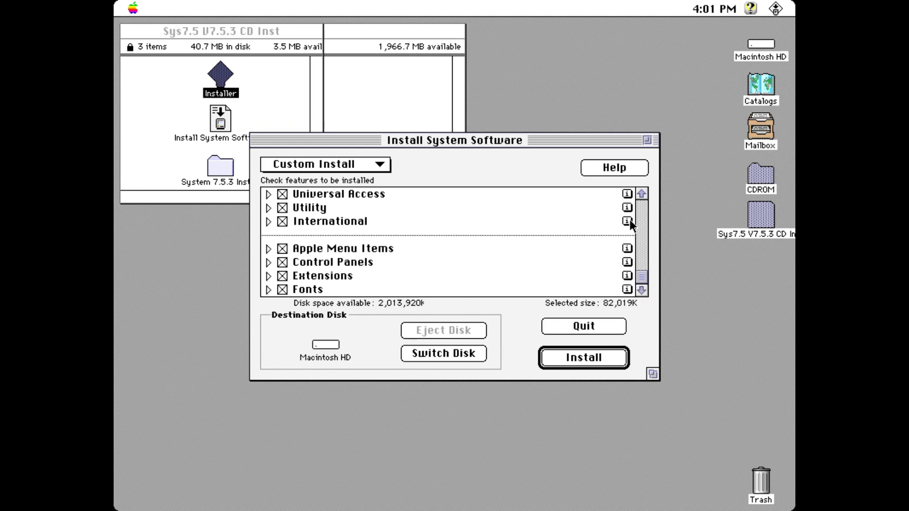
Step: Expand Networking & Connectivity, uncheck A/ROSE and review its info, leaving 82,019K selected
drag(642, 194, 642, 194)
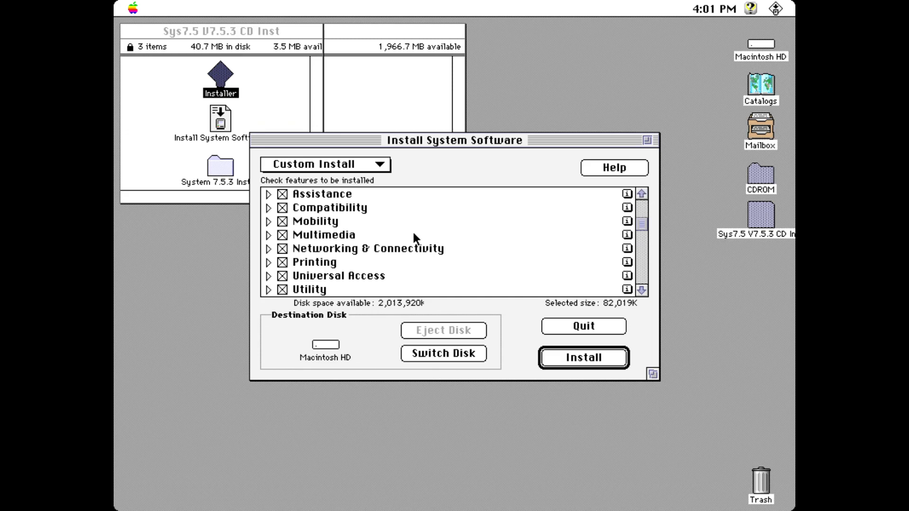
click(268, 249)
drag(643, 291, 642, 291)
click(330, 253)
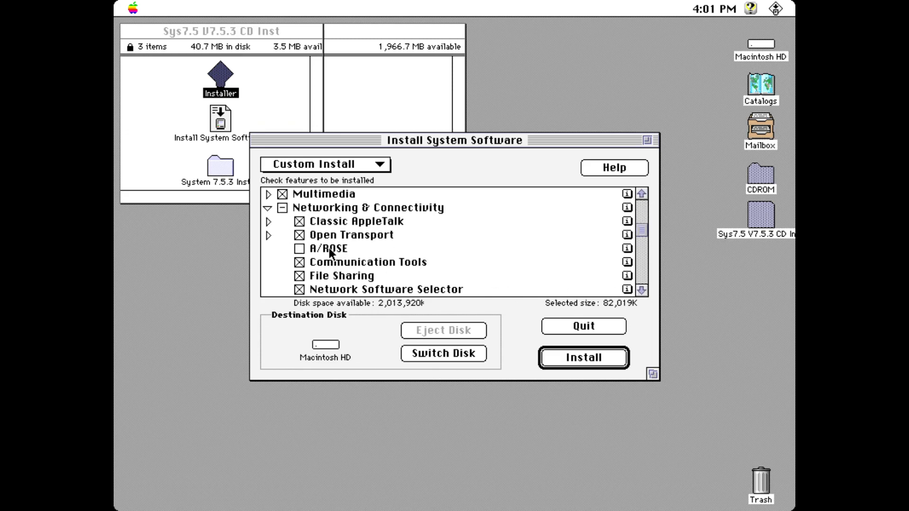
click(627, 248)
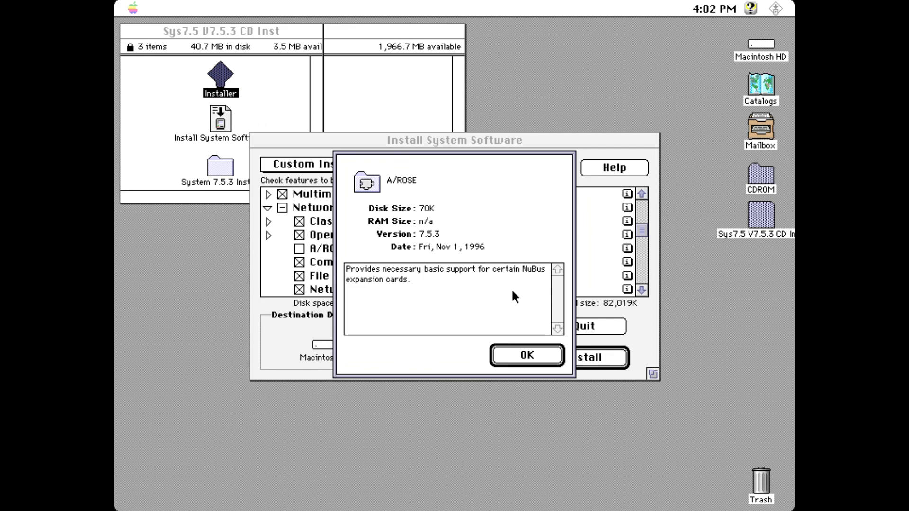
click(527, 353)
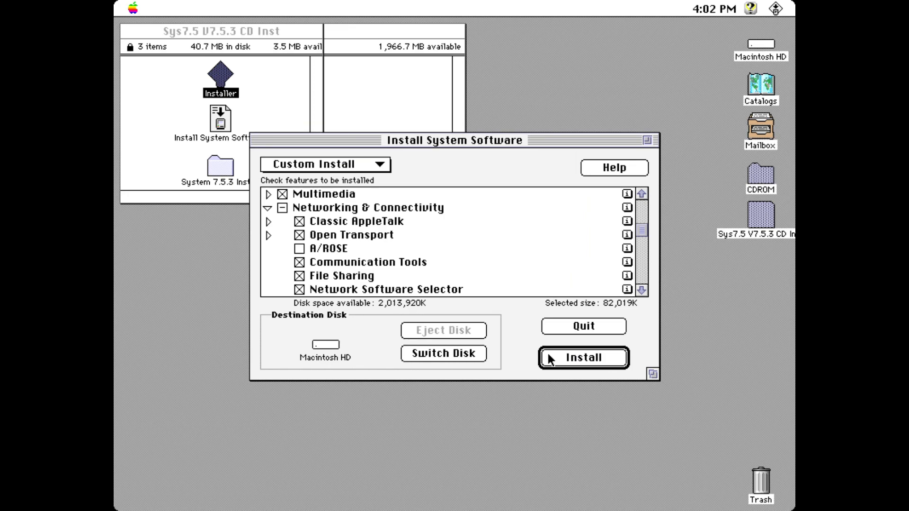
Step: Install the custom selection onto Macintosh HD, then restart when installation succeeds
click(549, 360)
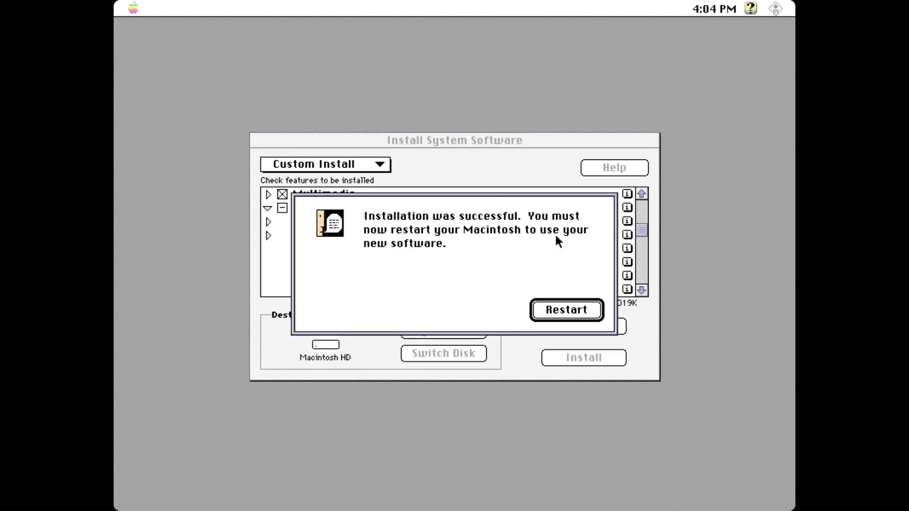
click(572, 308)
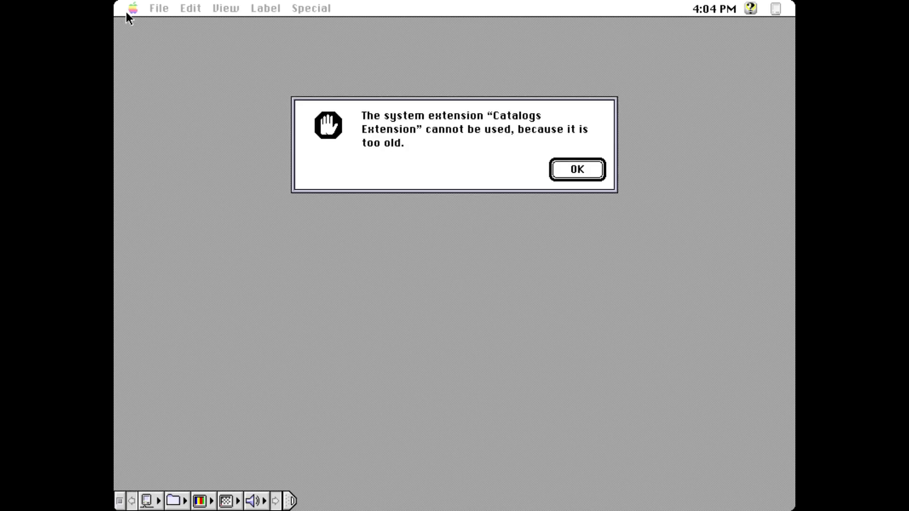
Step: Dismiss the Catalogs Extension, Mailbox Extension and CDROM desktop-file rebuild alerts
click(575, 171)
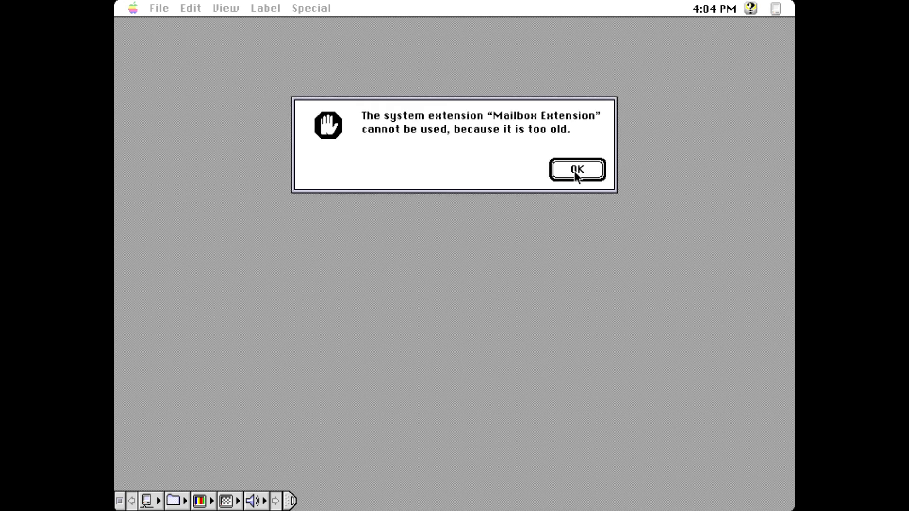
click(575, 172)
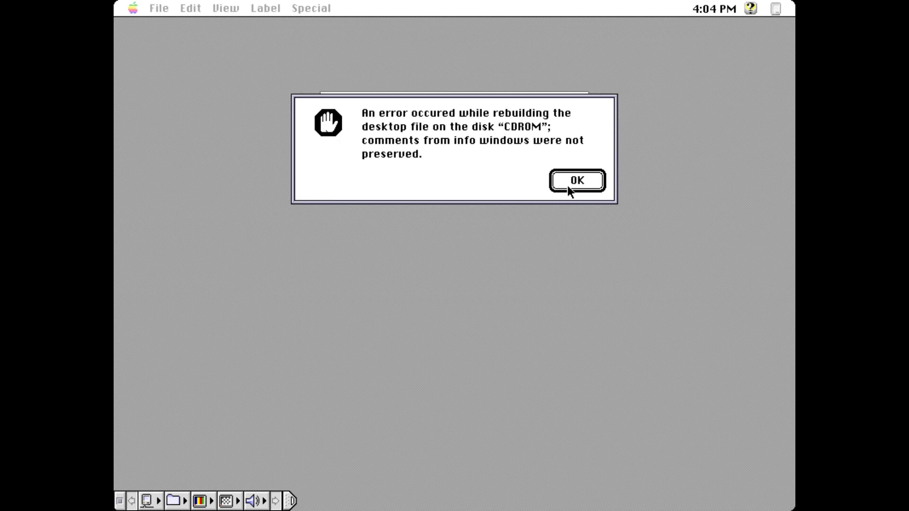
click(576, 182)
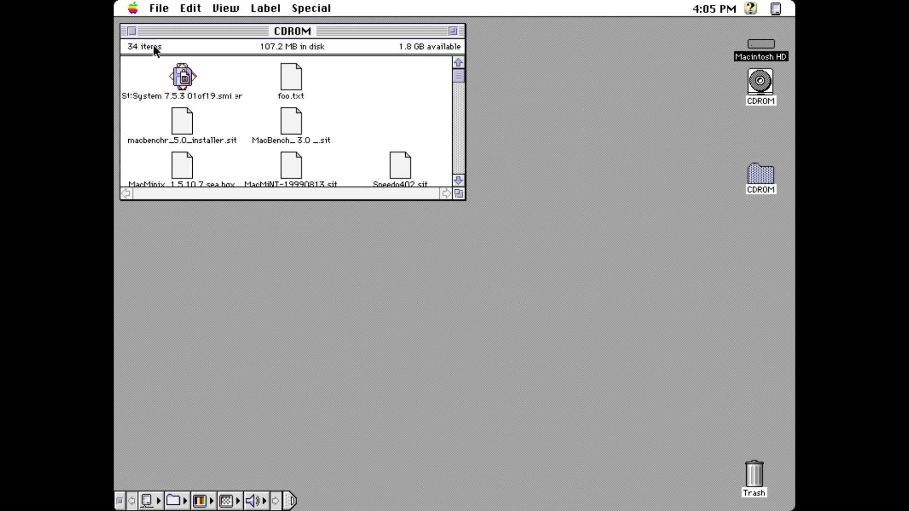
Step: Check About This Macintosh to confirm System Software 7.5.3 is running
click(133, 8)
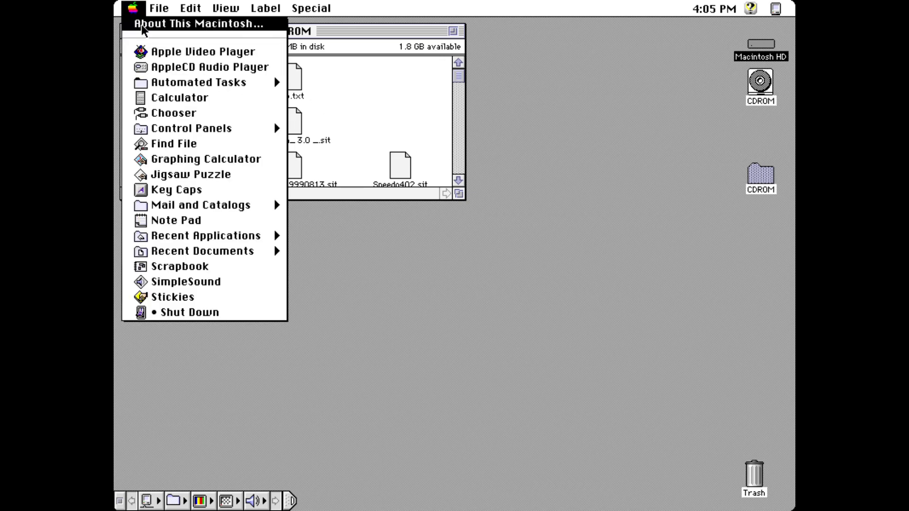
click(142, 24)
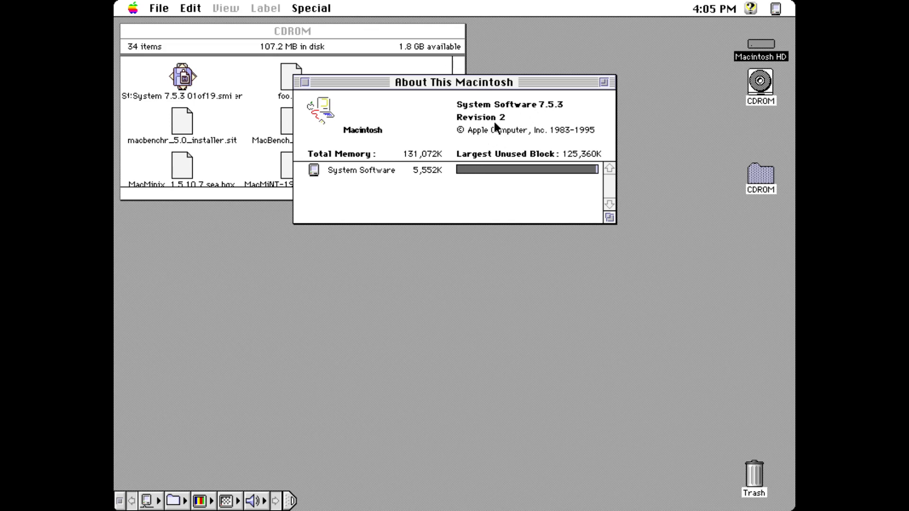
click(306, 82)
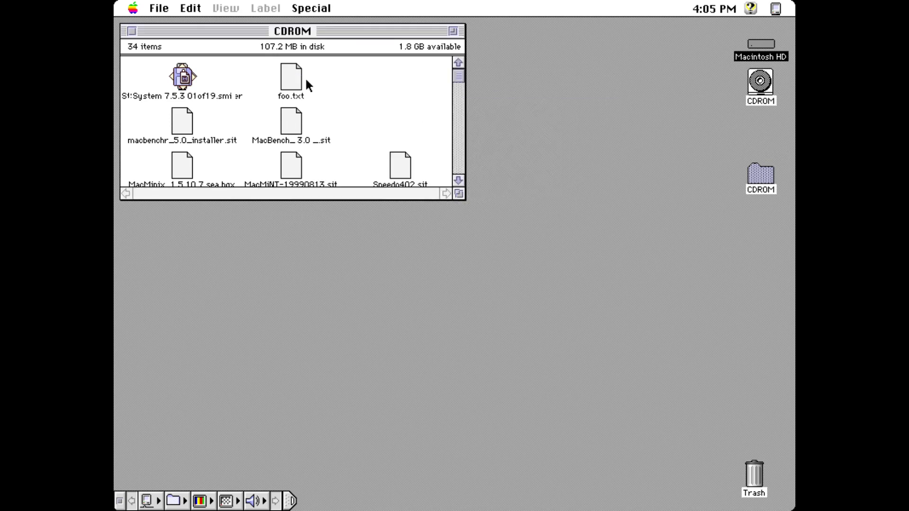
Step: Open Macintosh HD and then its System Folder
click(757, 54)
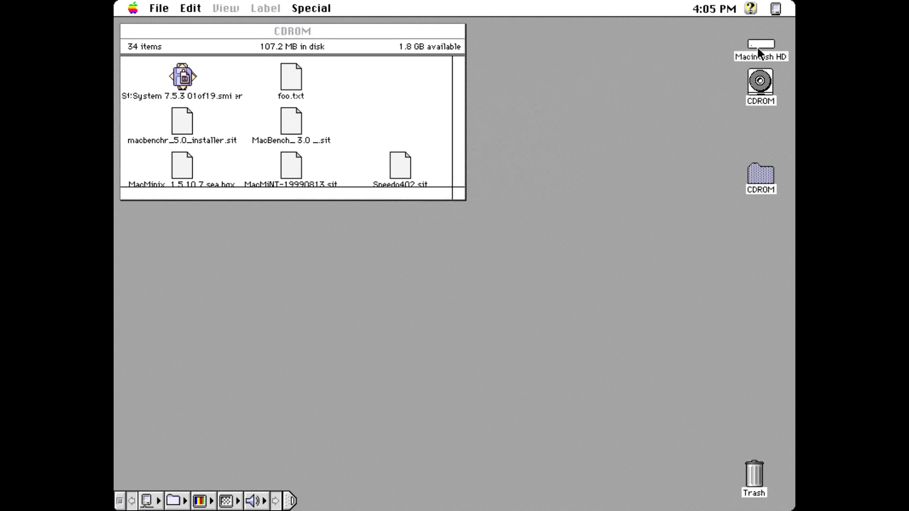
double_click(758, 45)
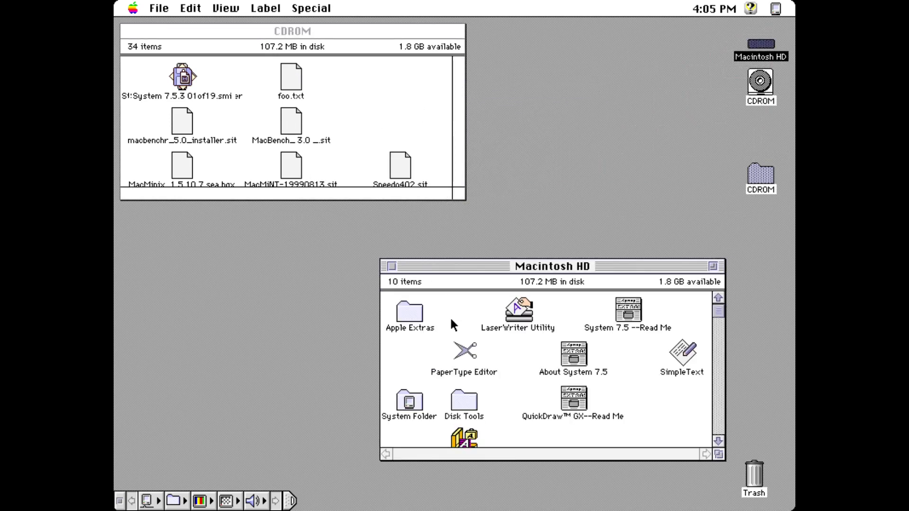
double_click(408, 403)
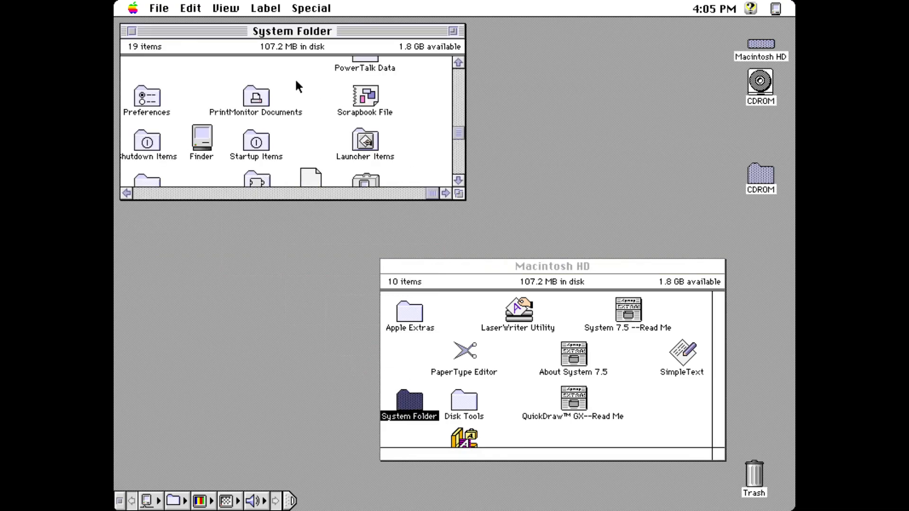
click(459, 92)
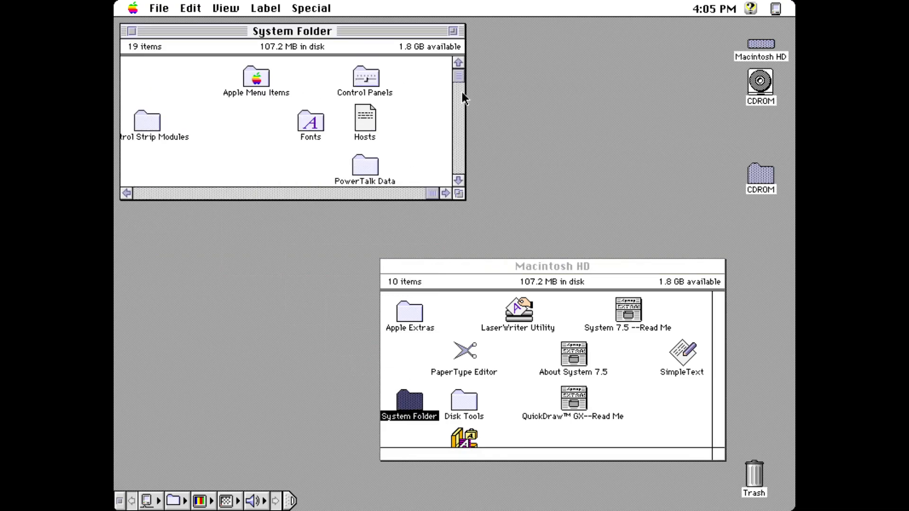
click(331, 88)
Step: Open the Extensions folder and move Catalogs Extension to the Trash
key(f)
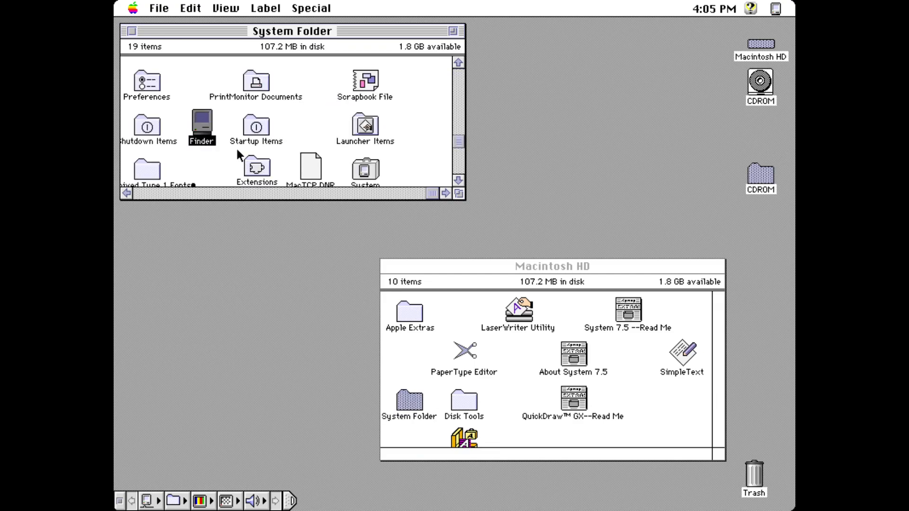
double_click(260, 170)
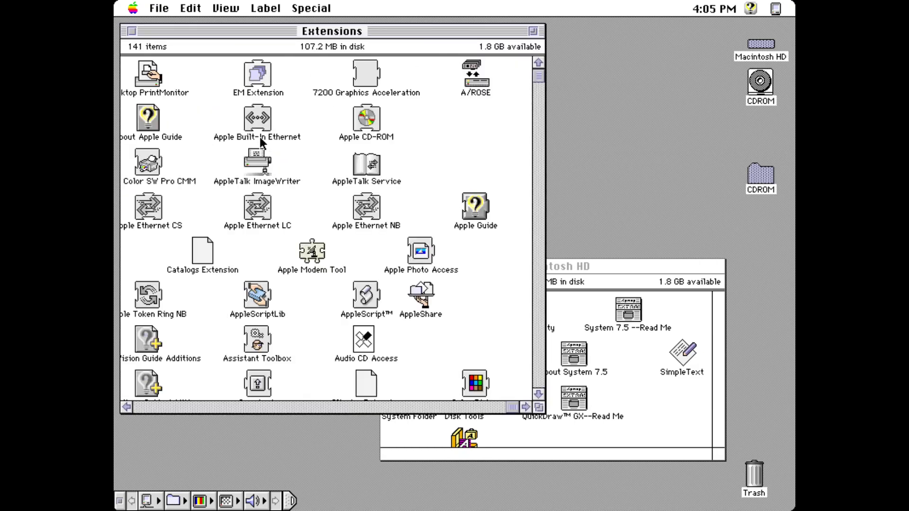
text(cat)
drag(200, 237, 744, 471)
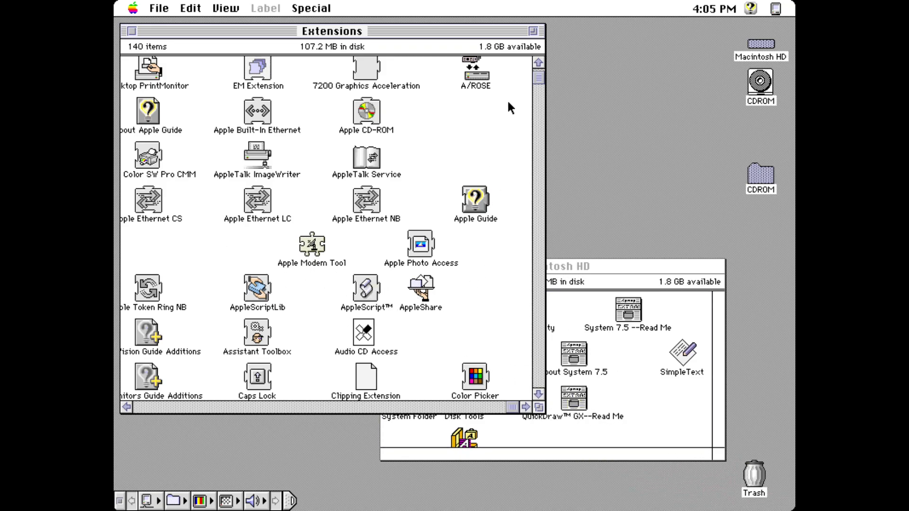
text(c)
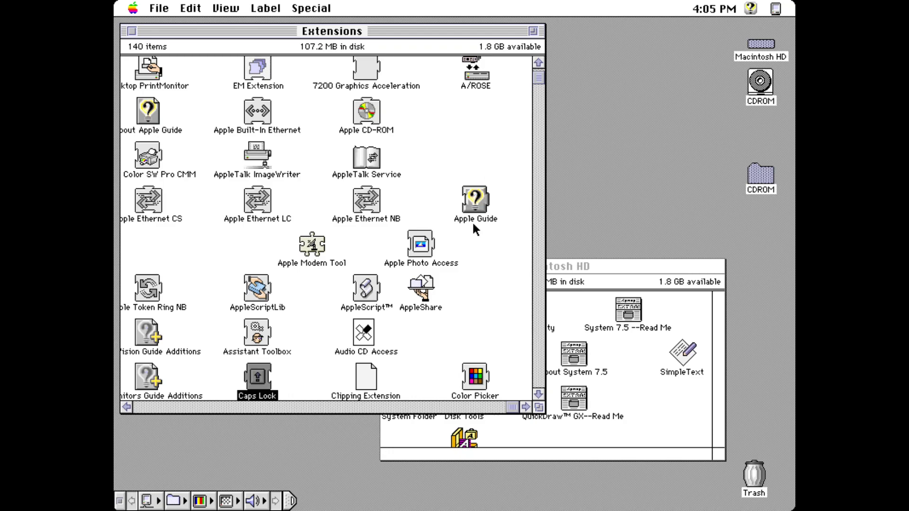
drag(538, 401, 538, 401)
Step: Trash Mailbox Extension using the by Name list view, then return to by Icon view
key(m)
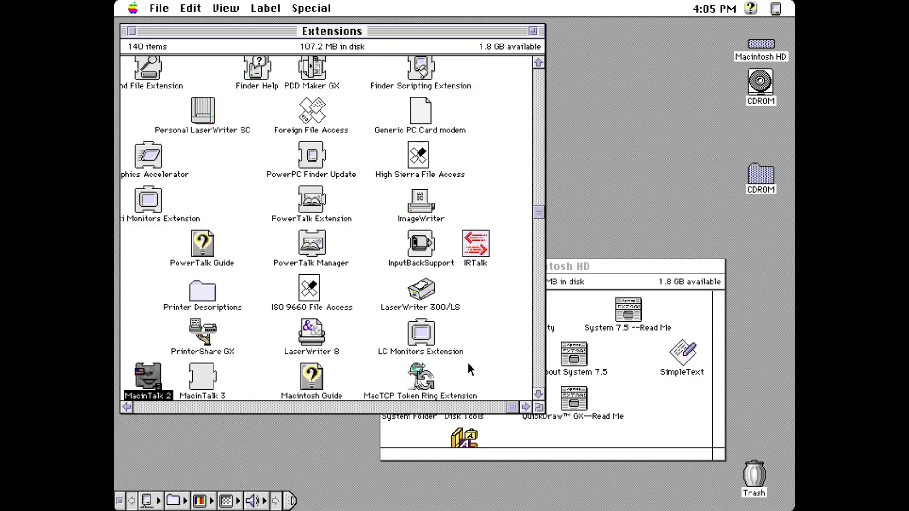
drag(230, 15, 267, 53)
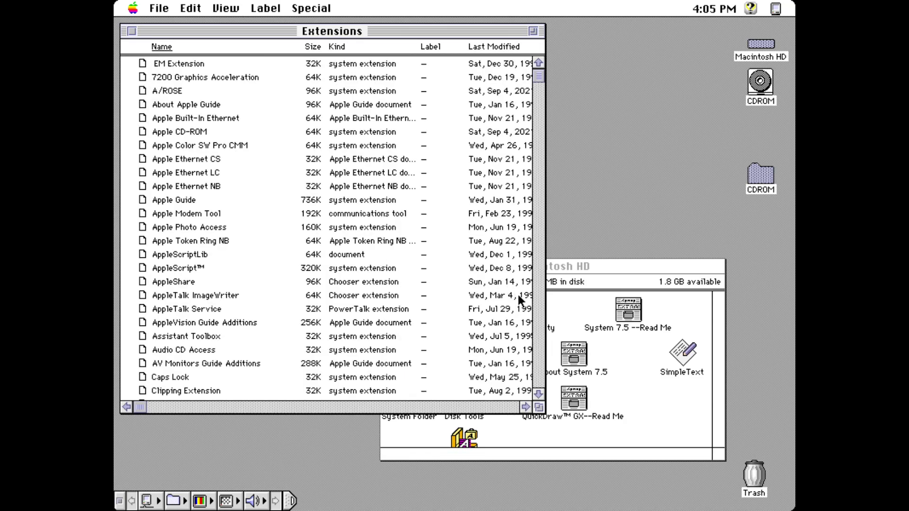
key(m)
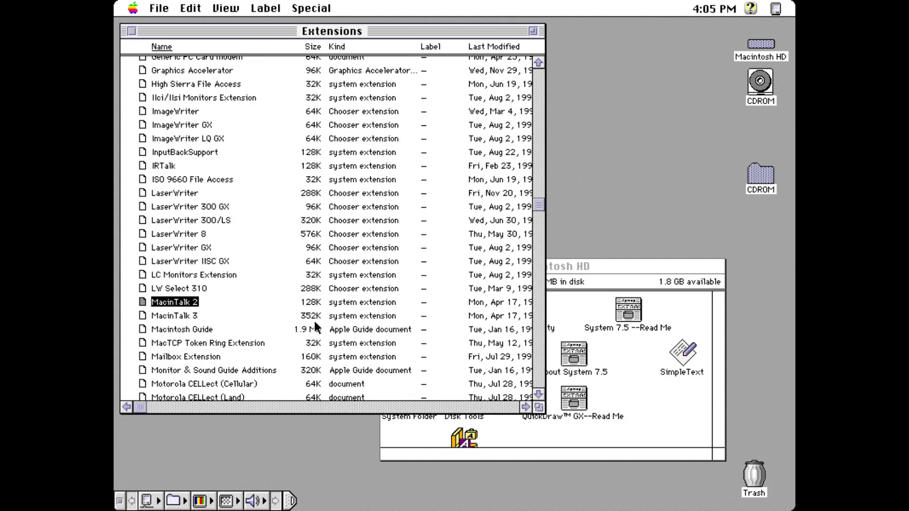
drag(182, 357, 756, 485)
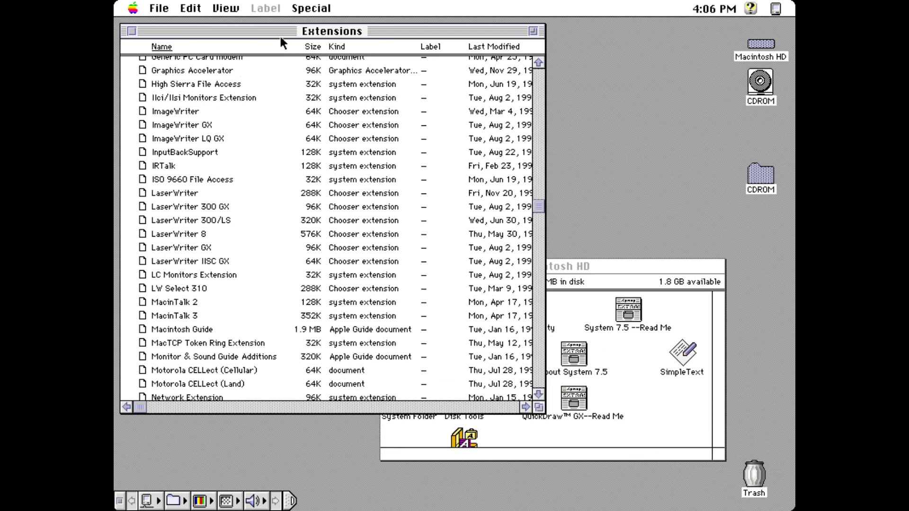
drag(227, 8, 240, 41)
Step: Close the Extensions and System Folder windows and enlarge the CDROM folder window
click(132, 33)
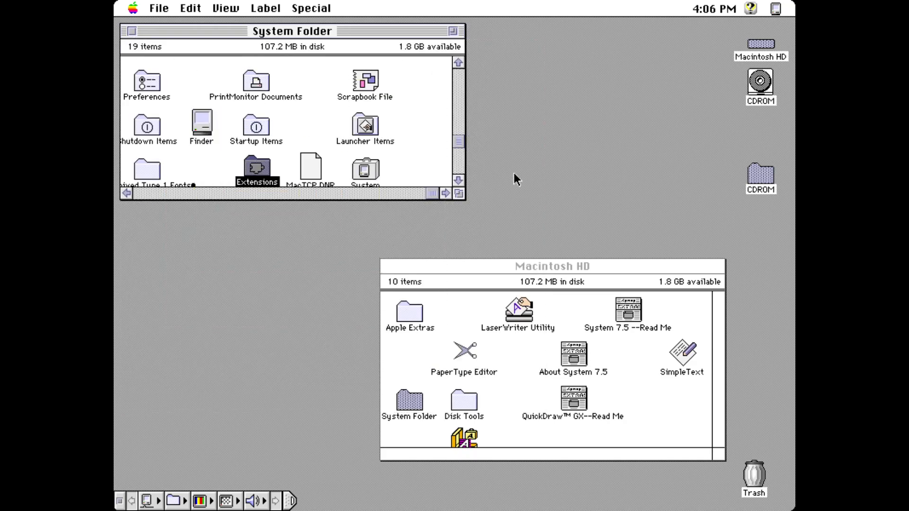
click(129, 29)
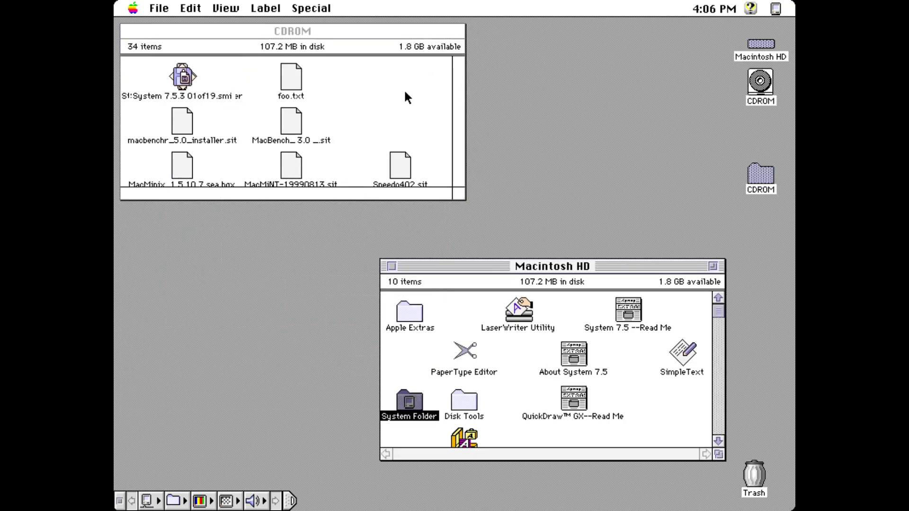
click(379, 93)
click(459, 183)
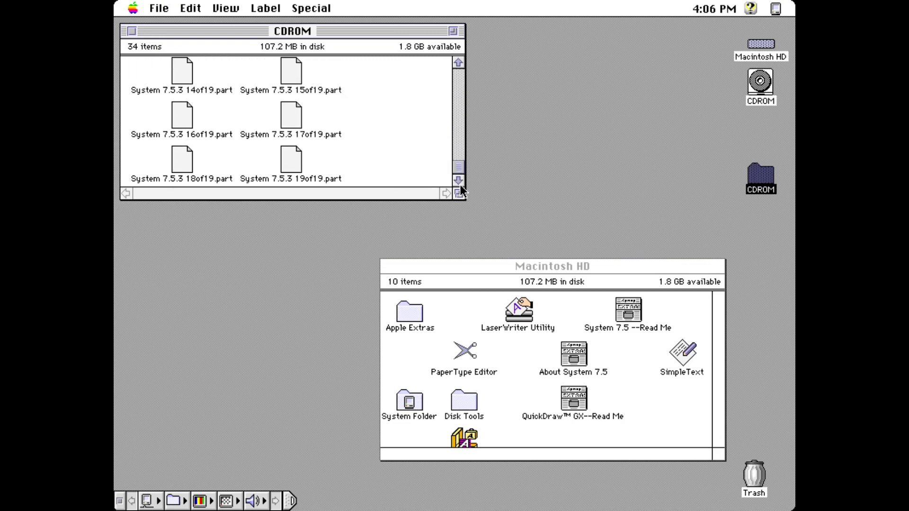
click(453, 126)
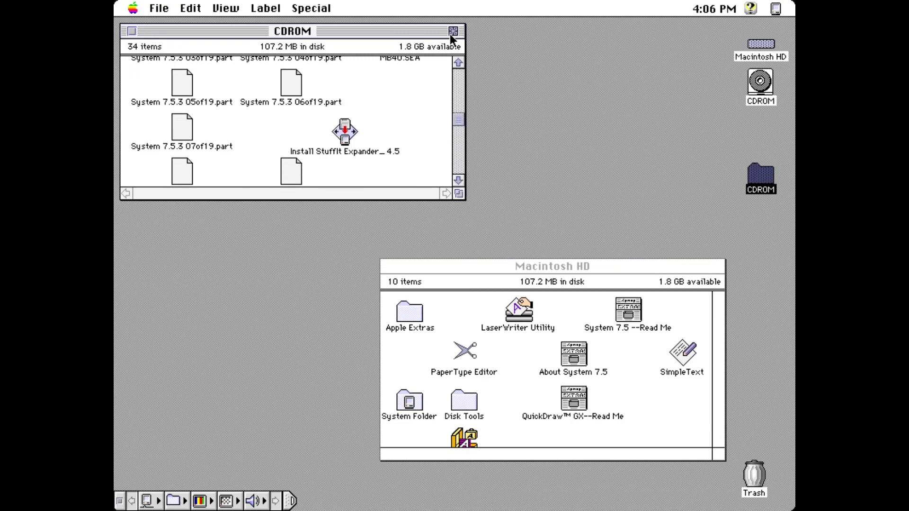
click(452, 31)
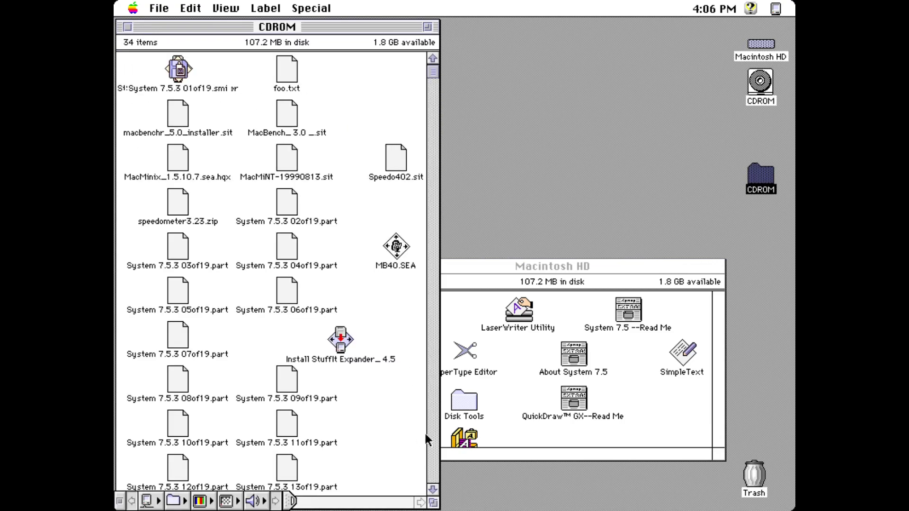
Step: Widen and move the CDROM folder window rightward, then close it
click(433, 489)
click(433, 489)
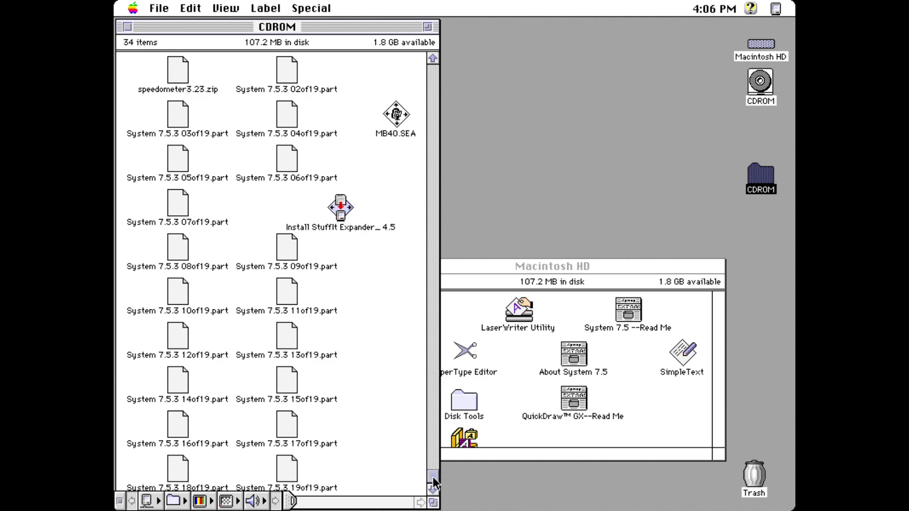
drag(432, 461, 429, 425)
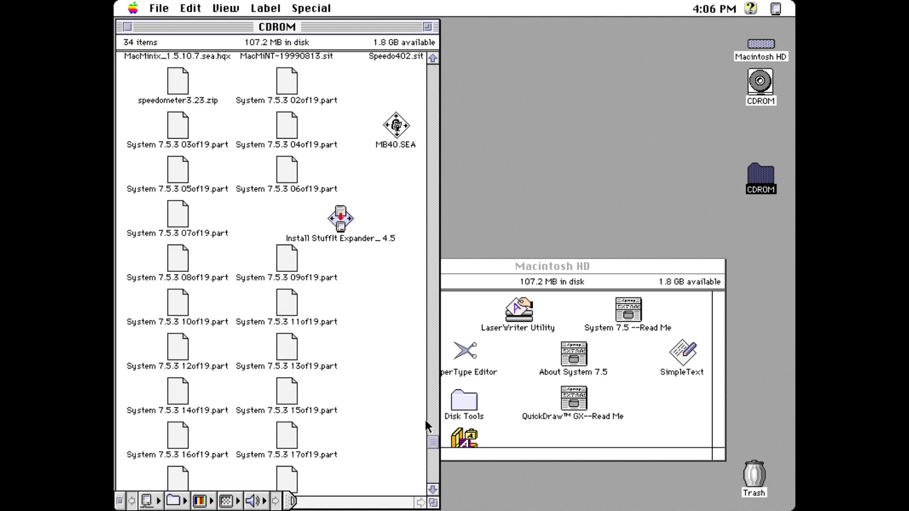
click(433, 282)
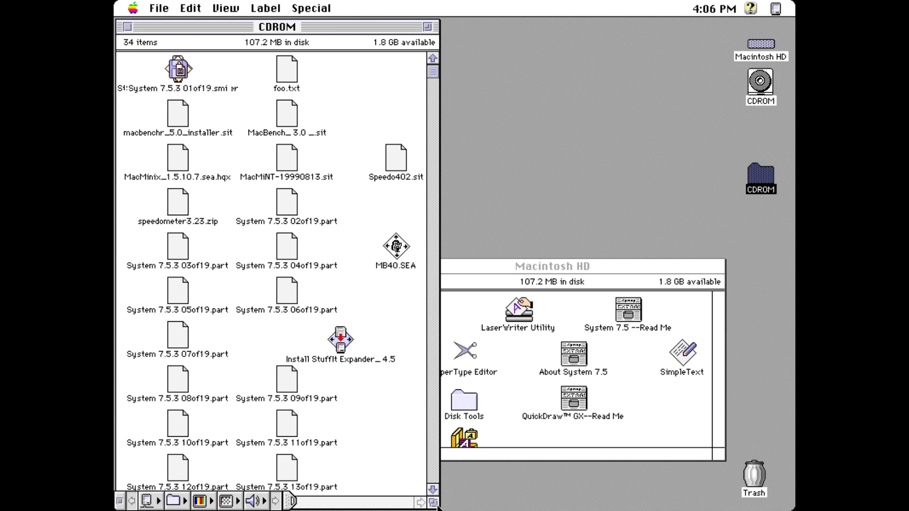
drag(433, 503, 577, 505)
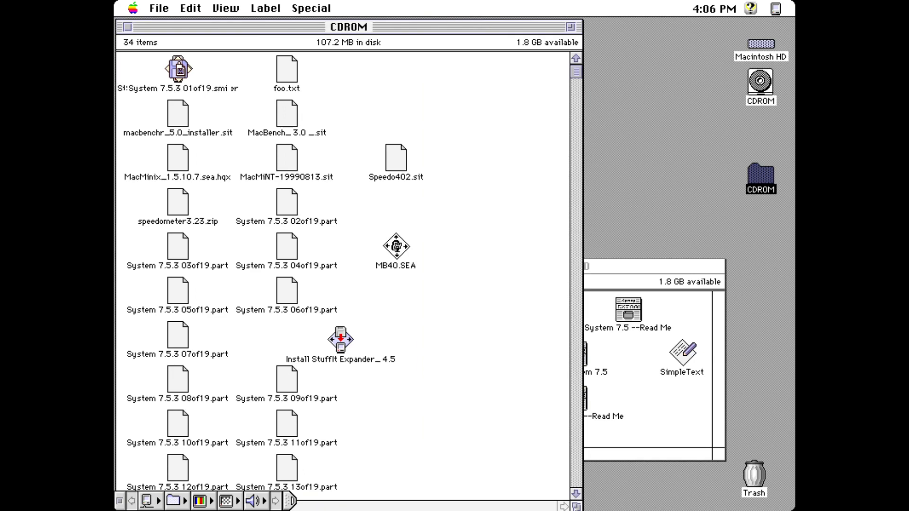
click(577, 497)
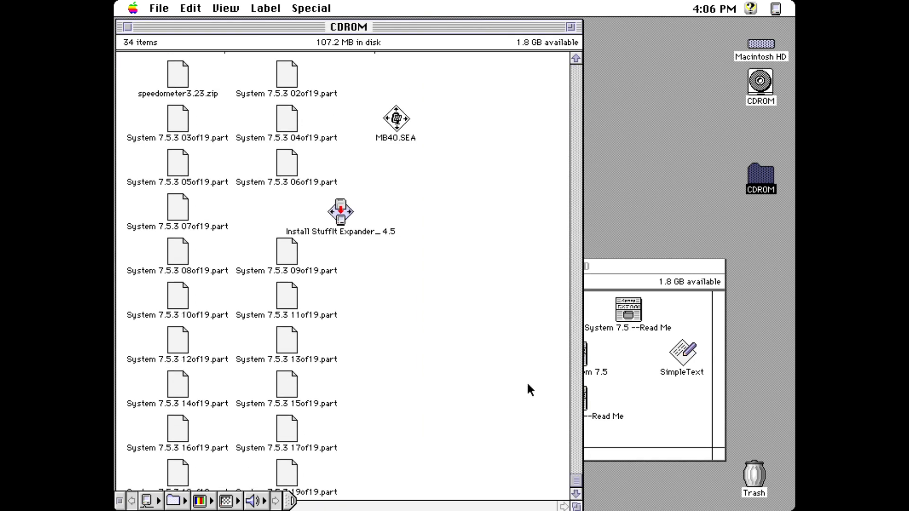
drag(393, 26, 557, 27)
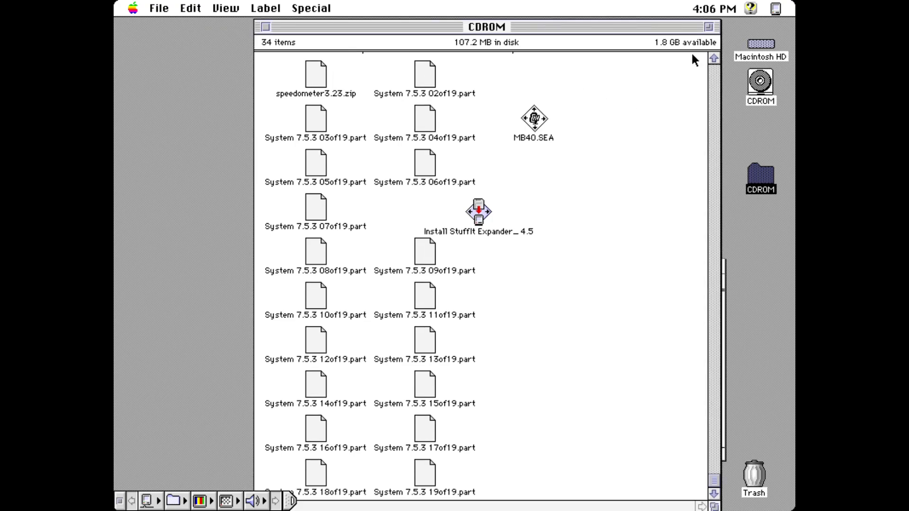
click(714, 58)
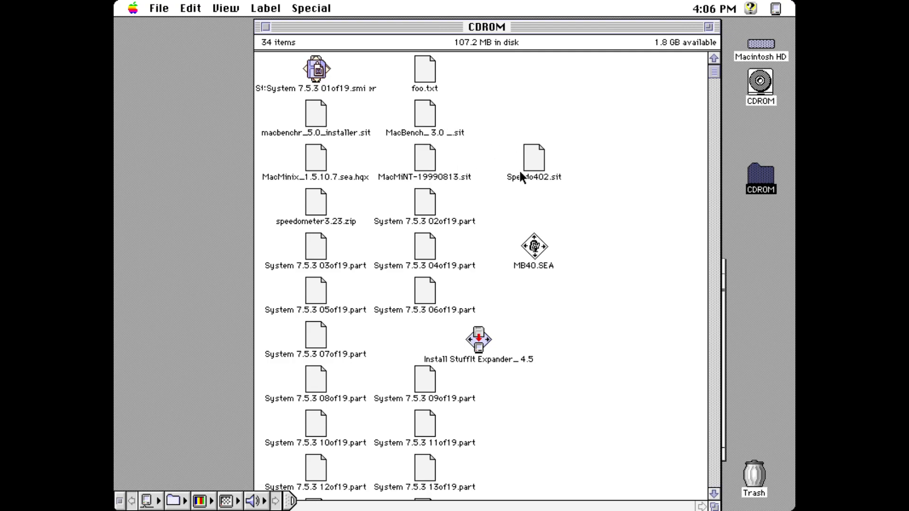
click(265, 26)
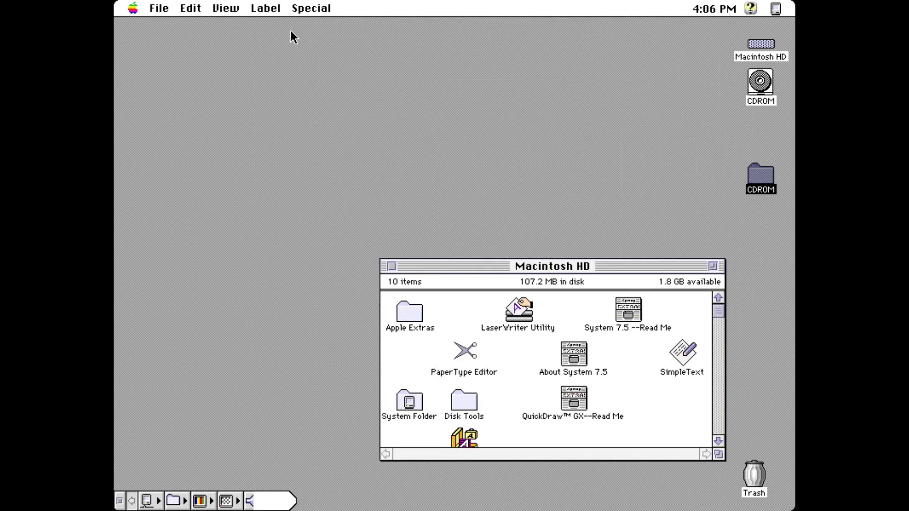
click(312, 91)
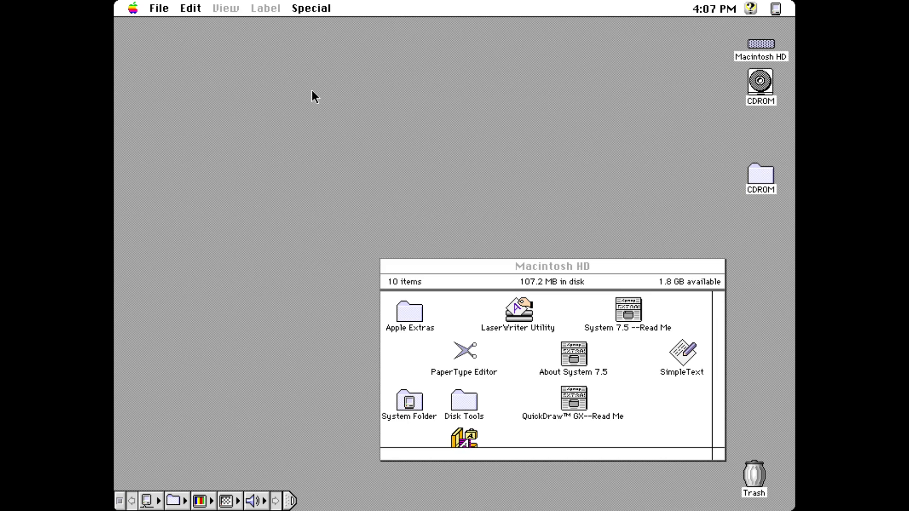
Step: Open the CDROM, clean up, zoom, list by Name, and select Sys 7.5.5 Update-1of3.sea
double_click(764, 85)
click(393, 192)
click(393, 193)
click(262, 10)
drag(281, 14, 311, 27)
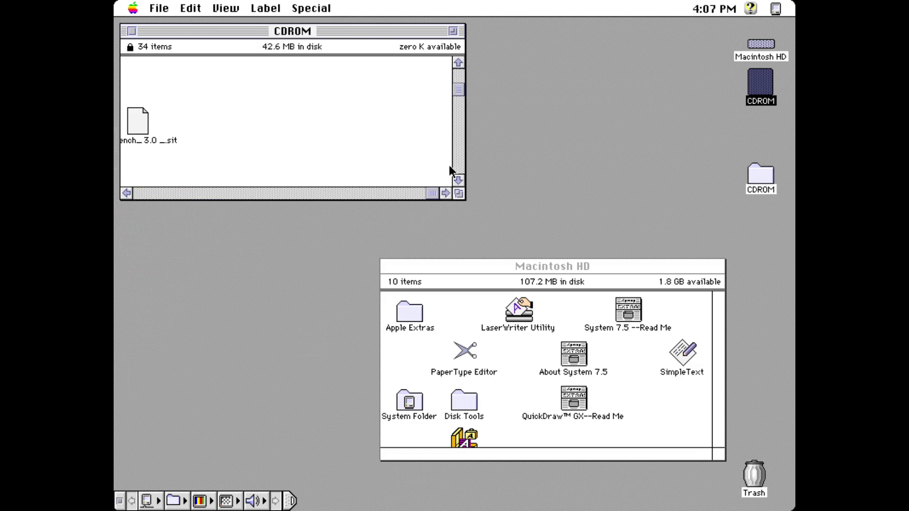
click(453, 31)
drag(232, 8, 253, 50)
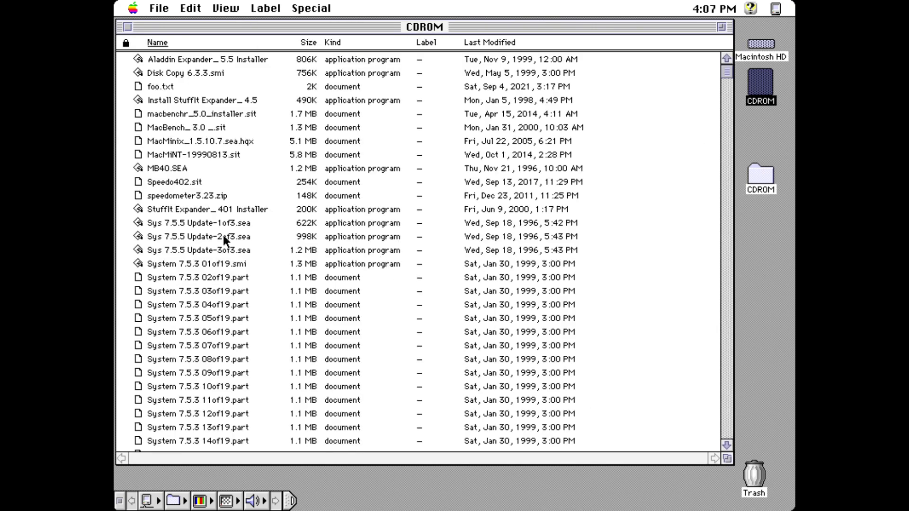
click(200, 221)
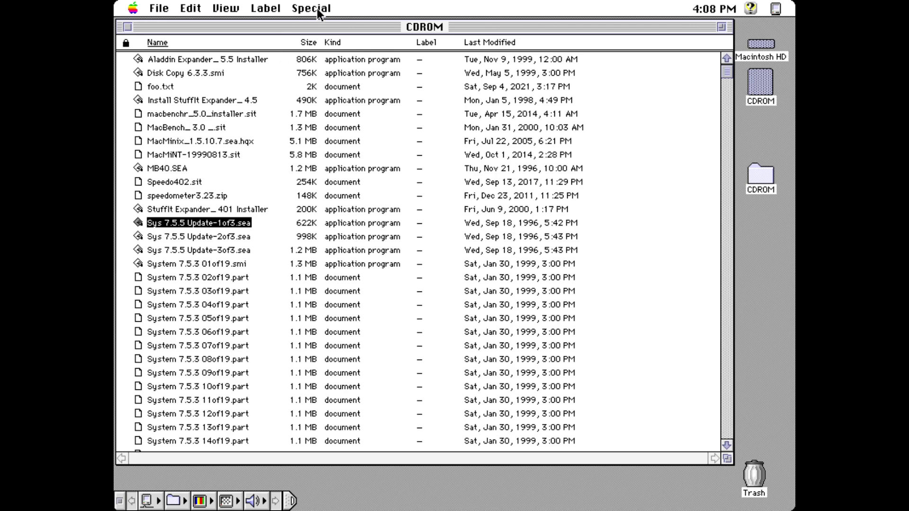
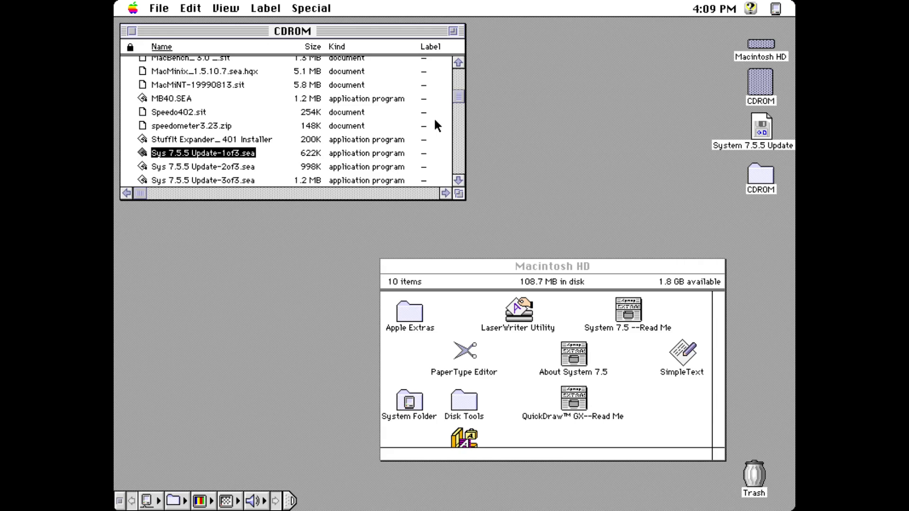
Step: Extract Sys 7.5.5 Update-2of3.sea to the desktop and quit the extractor
click(142, 167)
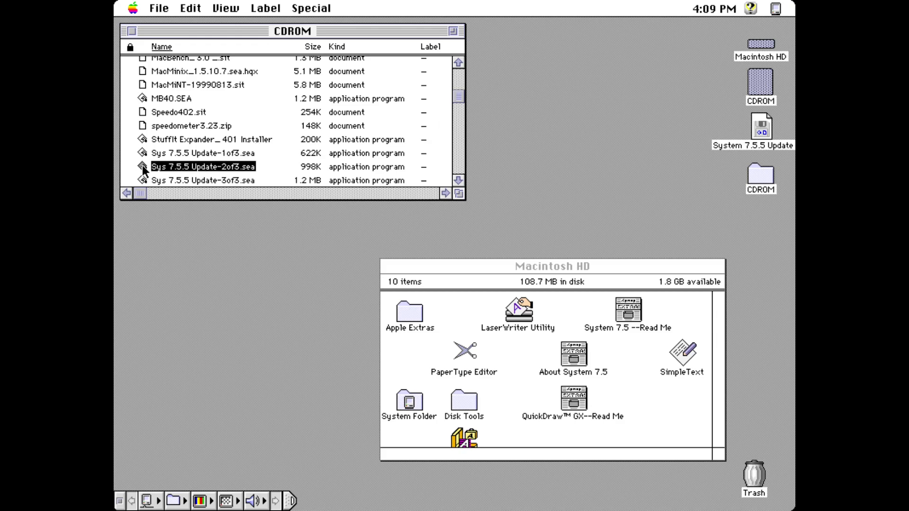
double_click(142, 166)
click(451, 342)
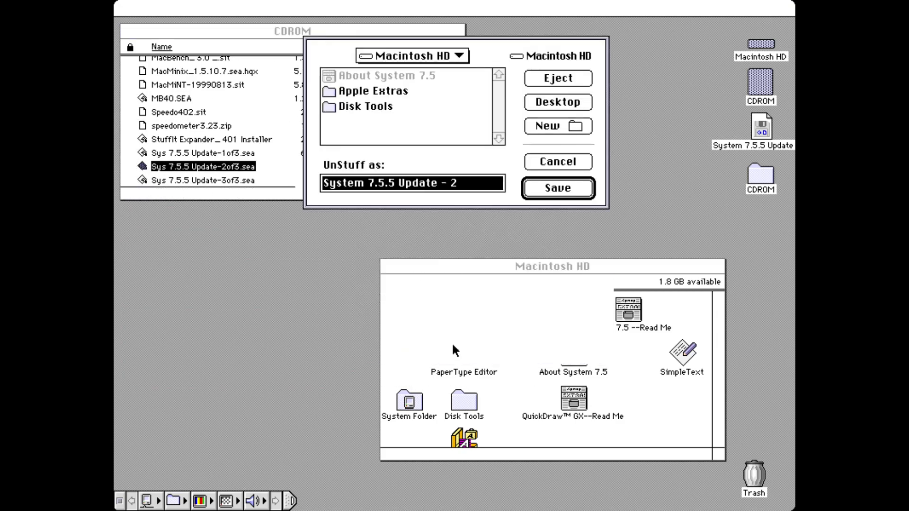
click(557, 102)
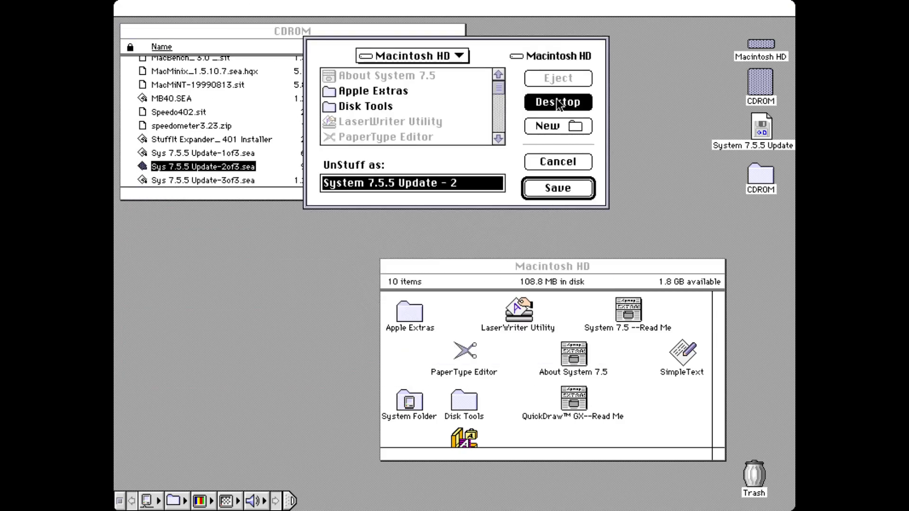
click(574, 187)
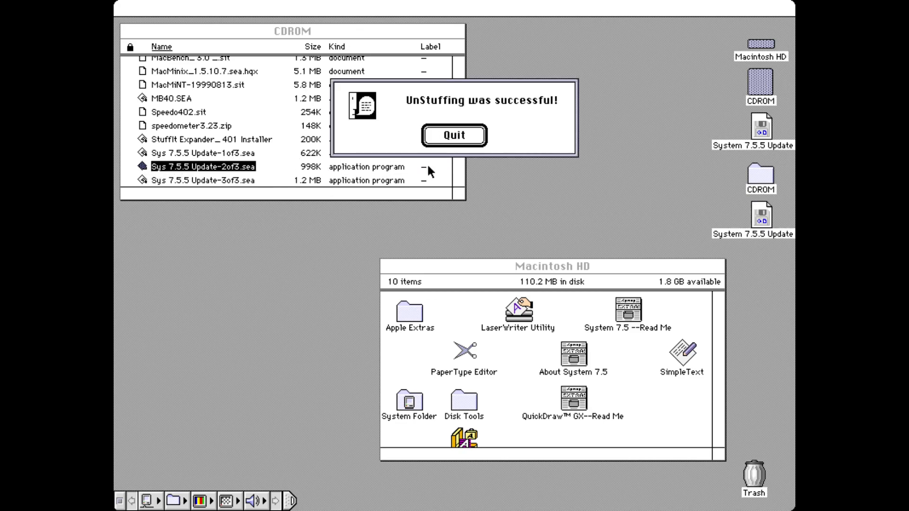
click(453, 135)
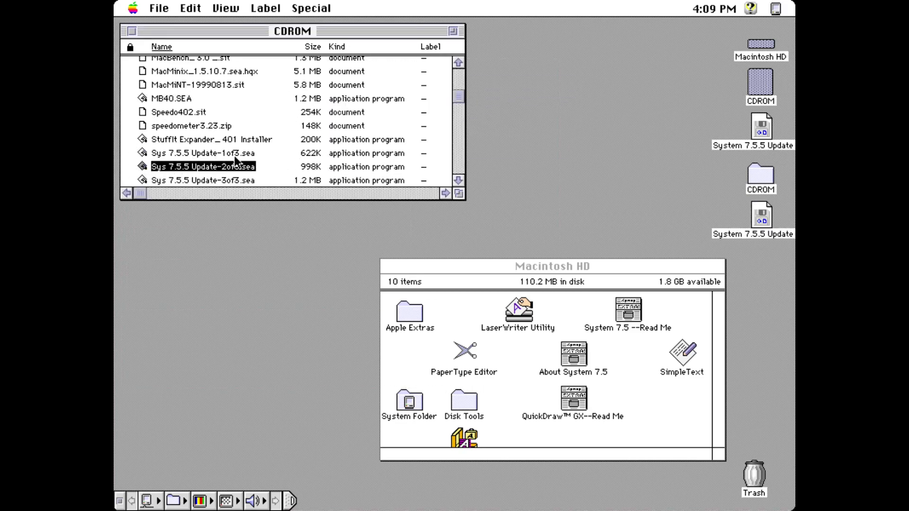
Step: Extract Update-3of3.sea to the desktop, then select the first System 7.5.5 Update image
double_click(143, 177)
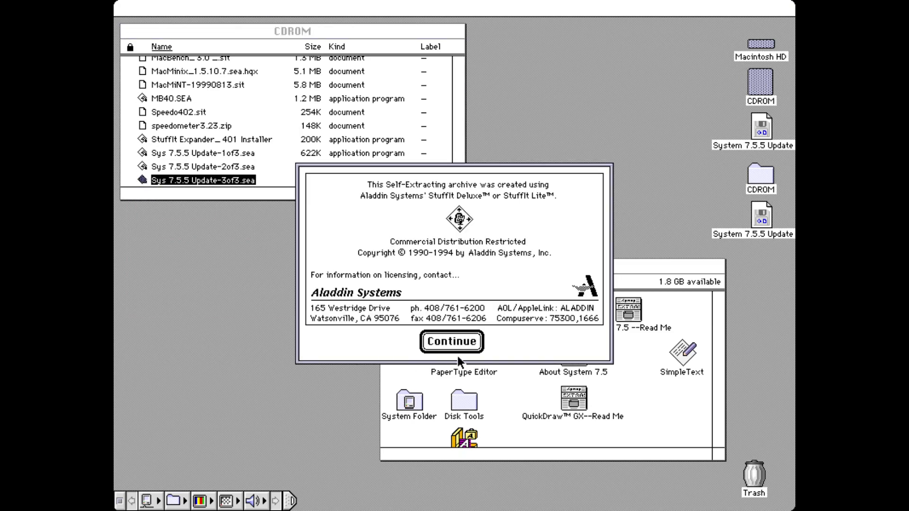
click(449, 342)
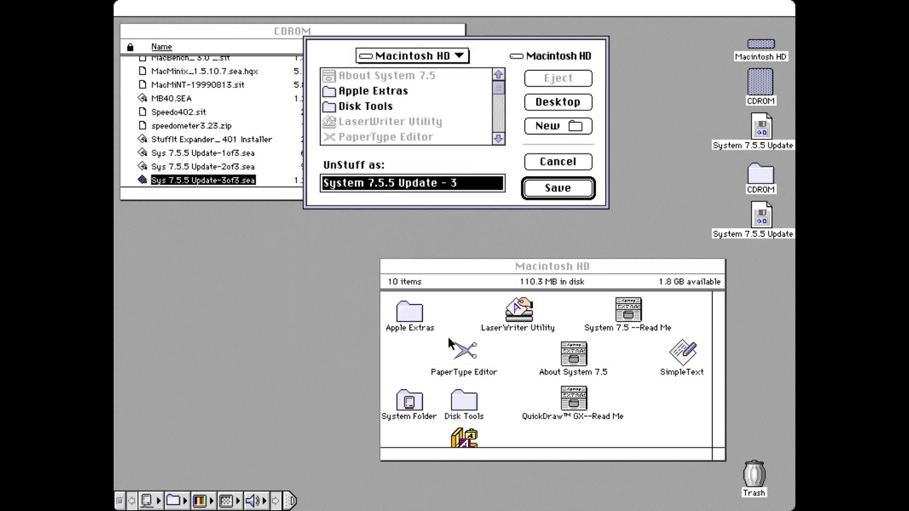
click(553, 104)
click(549, 189)
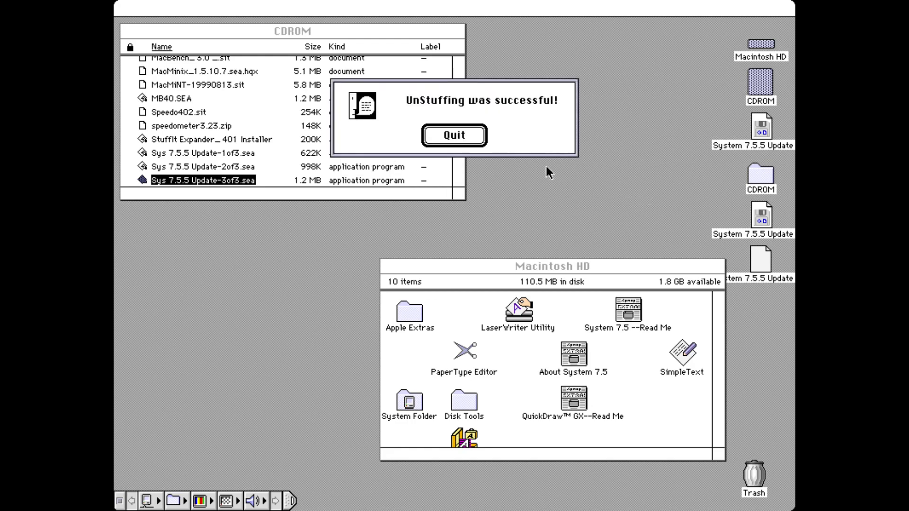
click(454, 135)
click(759, 129)
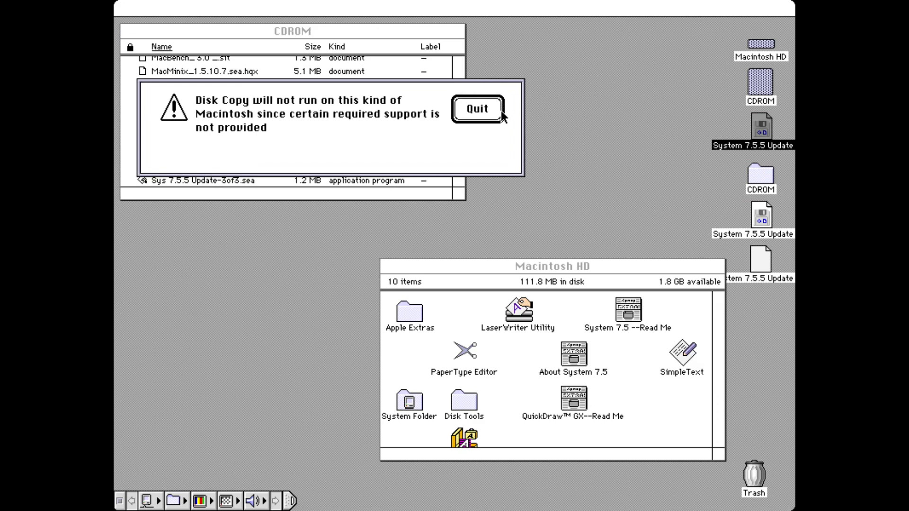
Step: Open Disk Copy 6.3.3.smi and try the update image on it, dismissing the driver error
click(479, 109)
click(454, 86)
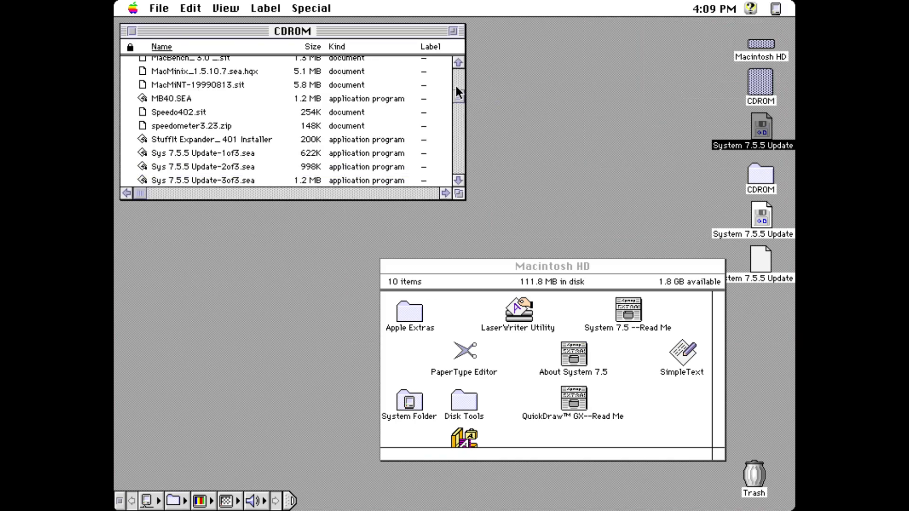
click(461, 82)
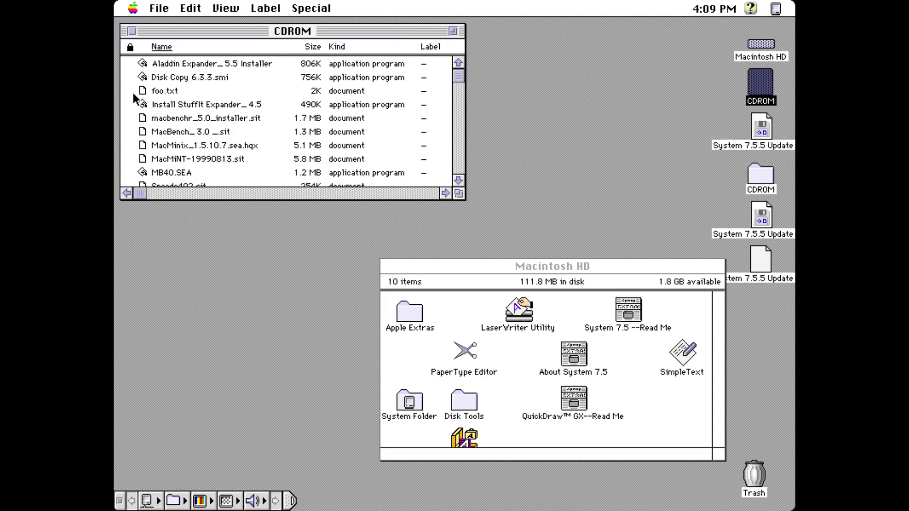
double_click(143, 77)
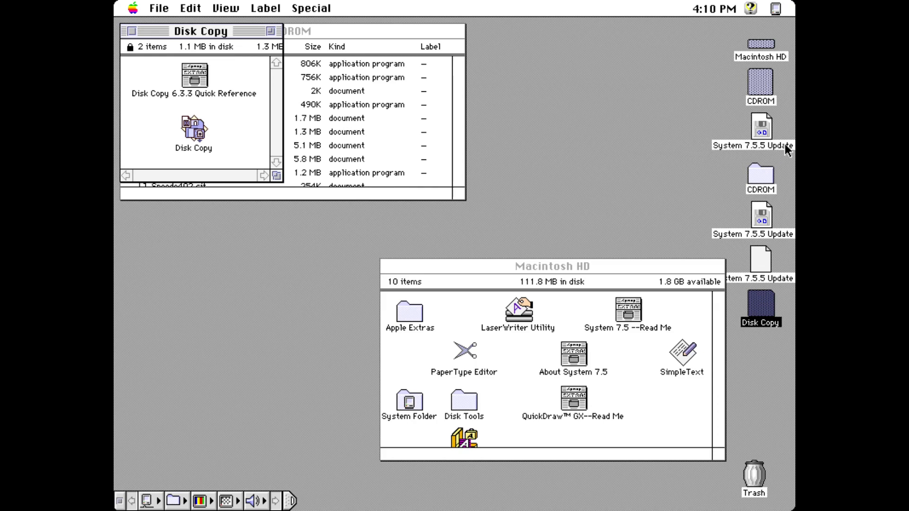
drag(760, 125, 193, 129)
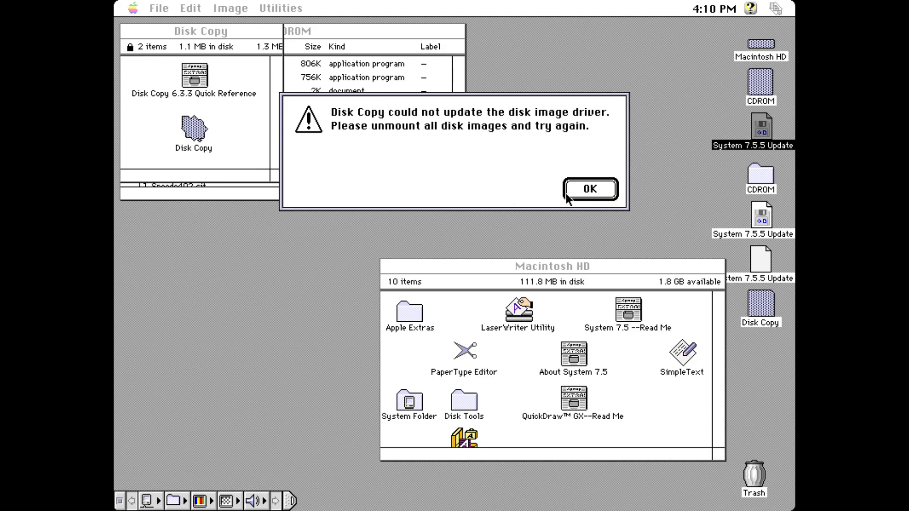
click(583, 195)
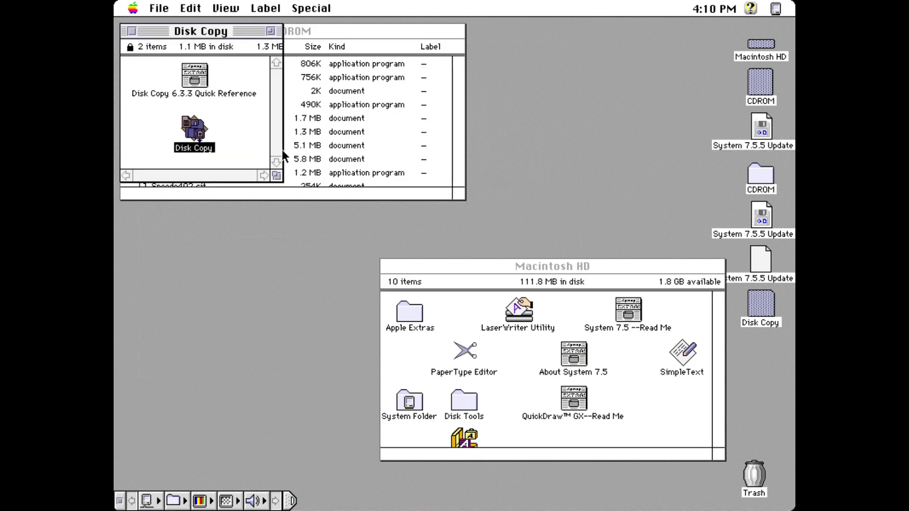
Step: Copy the Disk Copy application onto Macintosh HD and select the Disk Copy volume
drag(202, 132, 563, 97)
drag(758, 49, 759, 49)
click(761, 309)
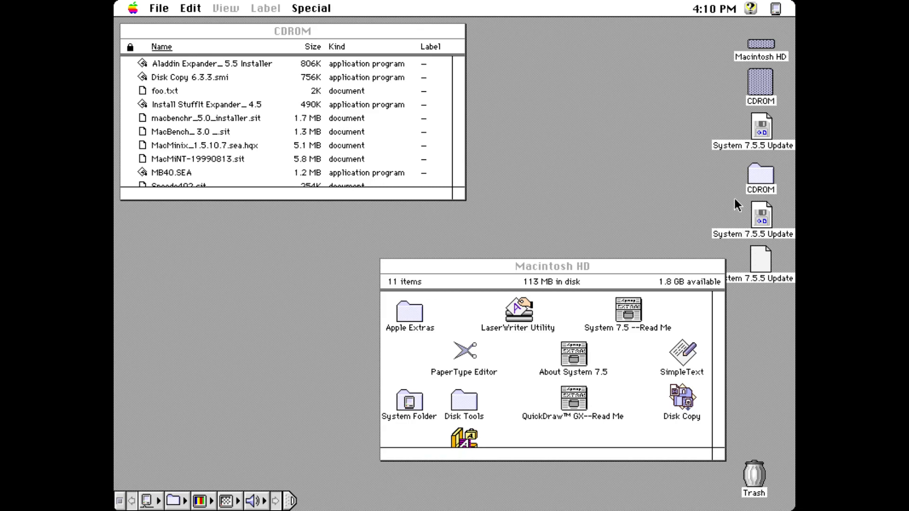
Step: Mount the update image with the copied Disk Copy, accept both licenses, and install System 7.5.5 on Macintosh HD
drag(768, 142, 684, 401)
click(612, 378)
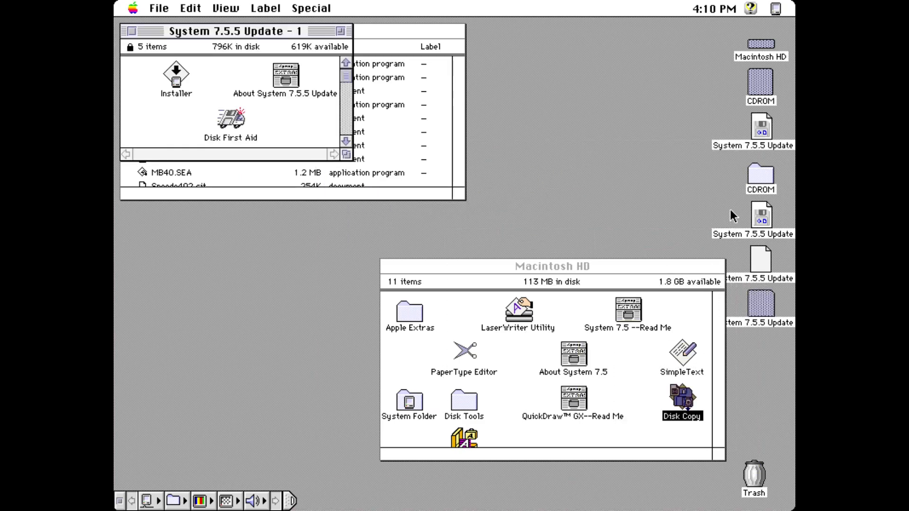
drag(733, 207, 686, 409)
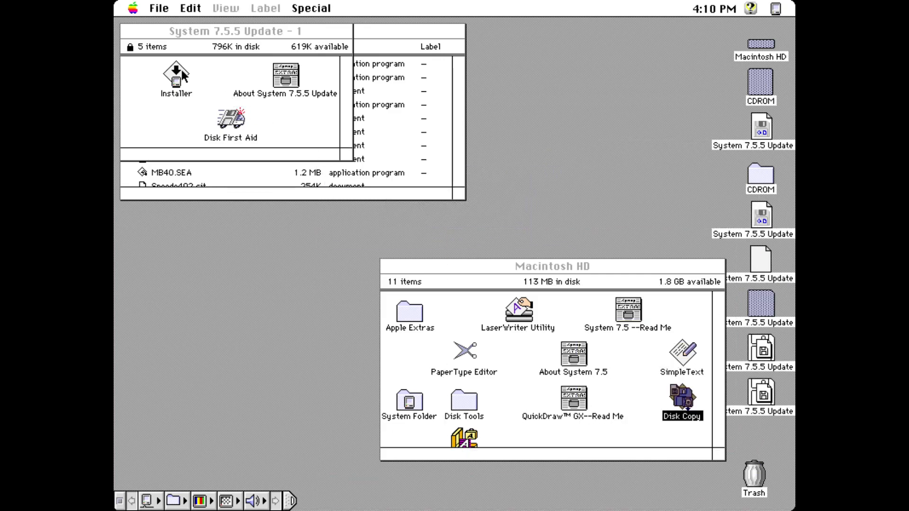
double_click(180, 69)
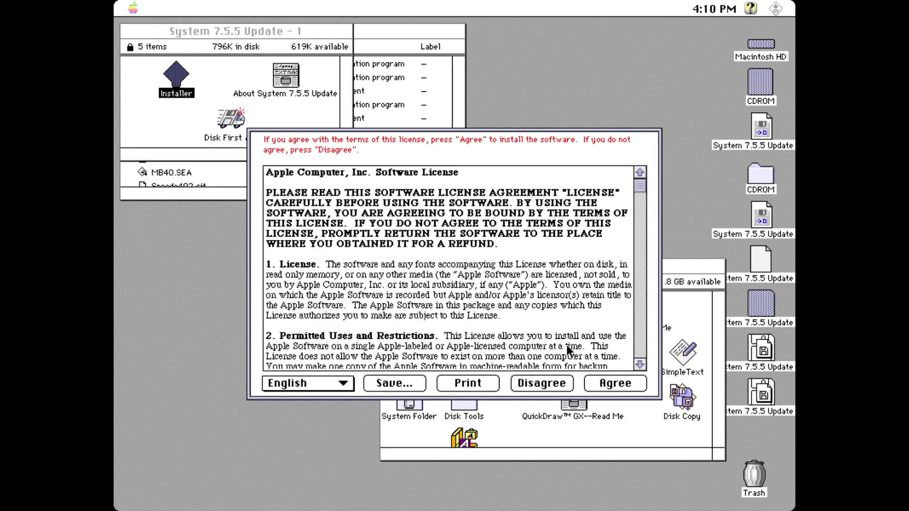
click(618, 384)
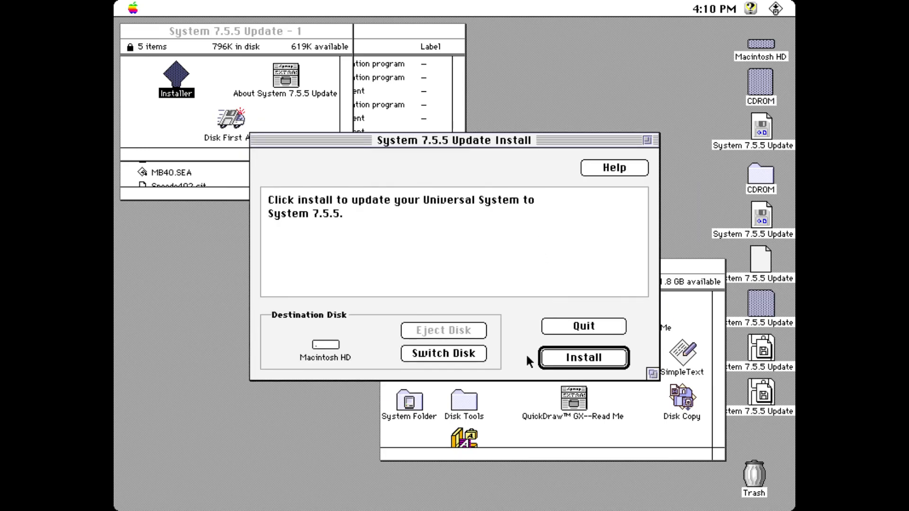
click(570, 363)
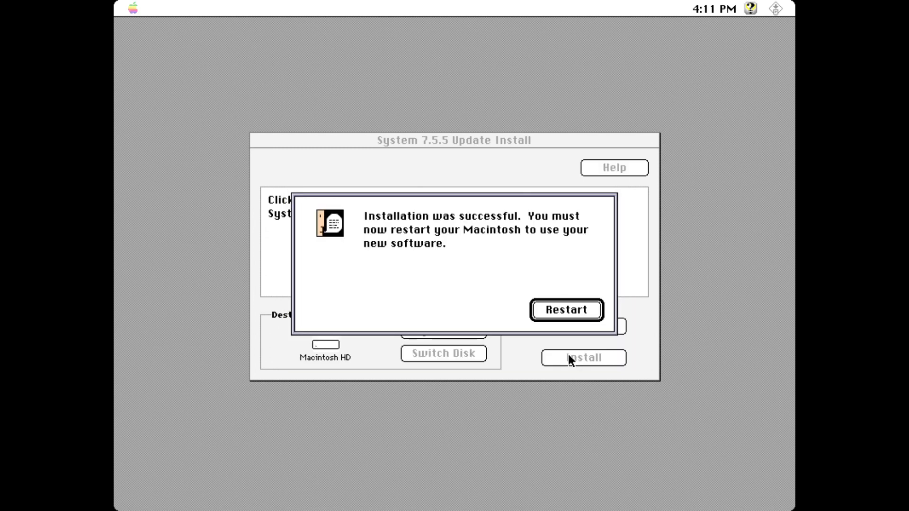
Step: Restart the Mac from the installer's success alert to apply the update
click(540, 311)
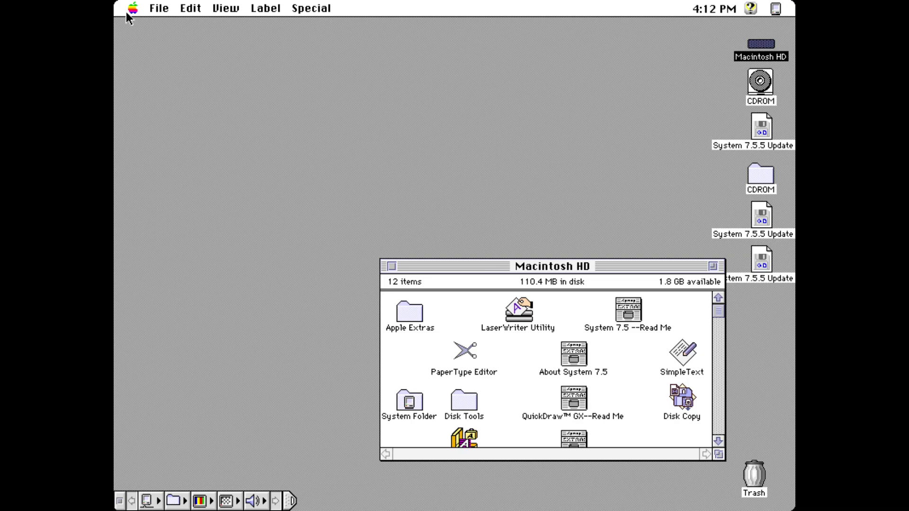
Step: Move the Macintosh HD window aside and check About This Macintosh for System 7.5.5
drag(475, 267, 242, 48)
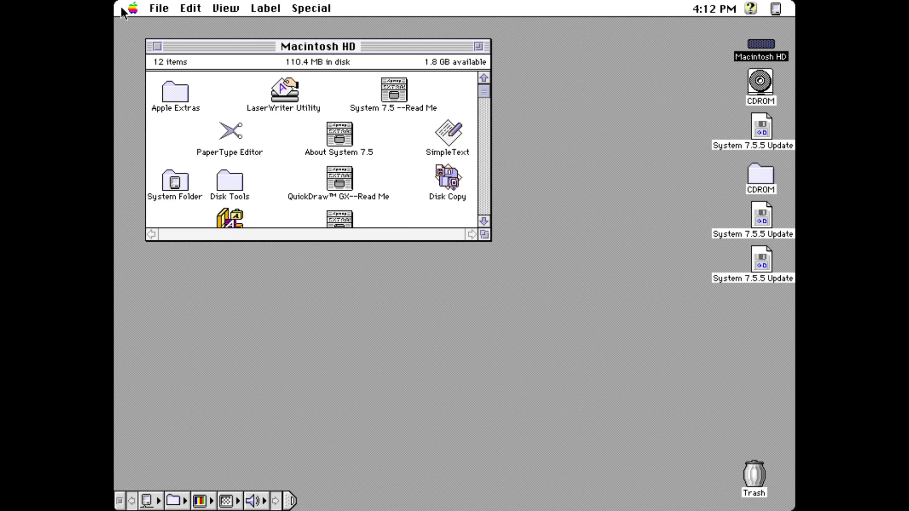
drag(124, 10, 141, 24)
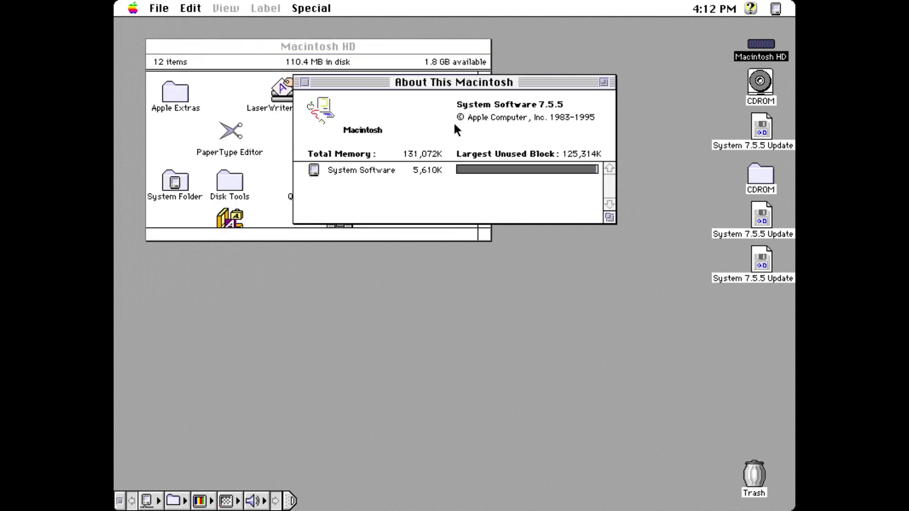
click(304, 81)
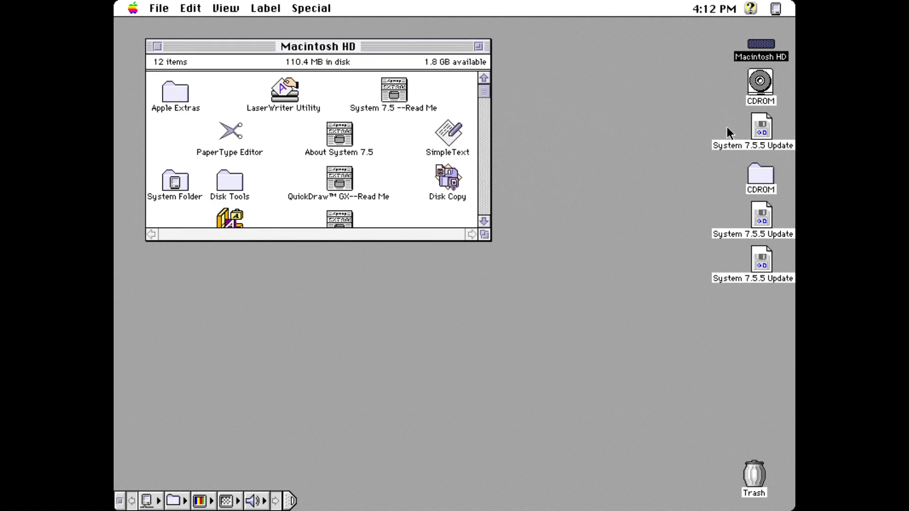
Step: Trash the CDROM folder and three update files, then empty the Trash
drag(728, 132, 752, 476)
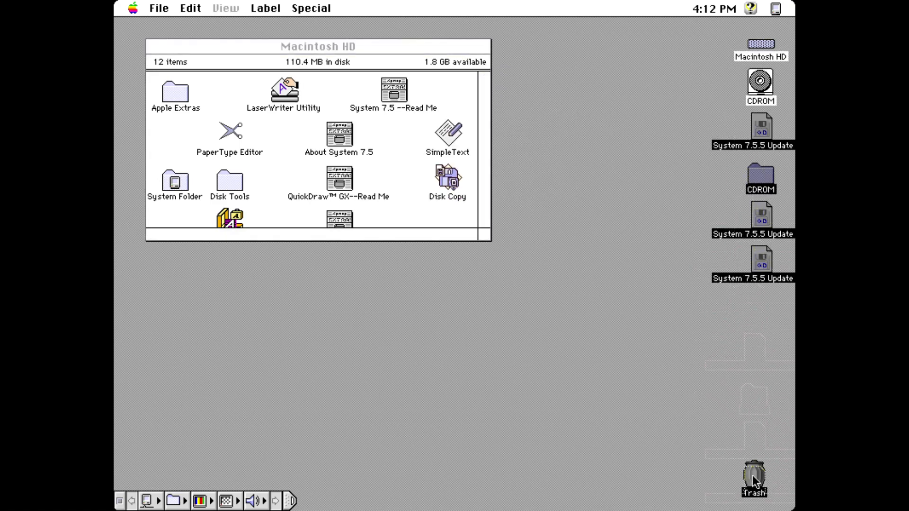
drag(315, 3, 321, 36)
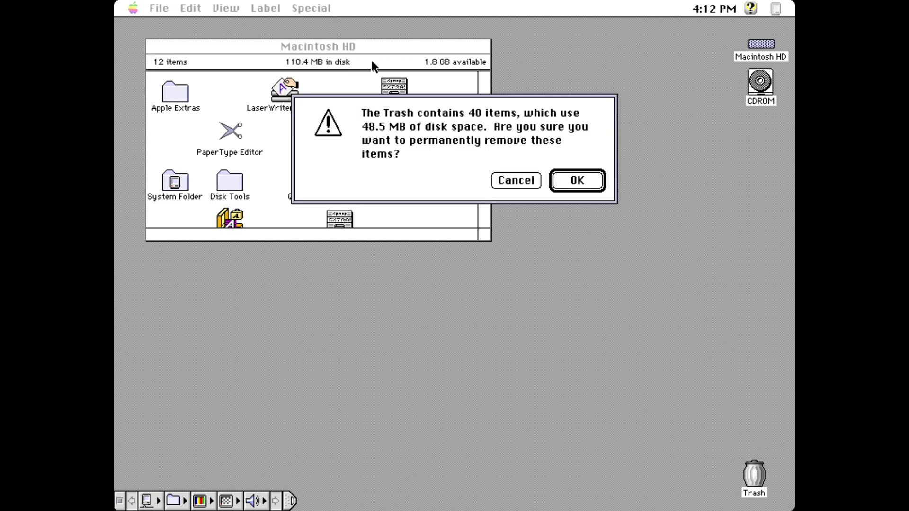
click(574, 180)
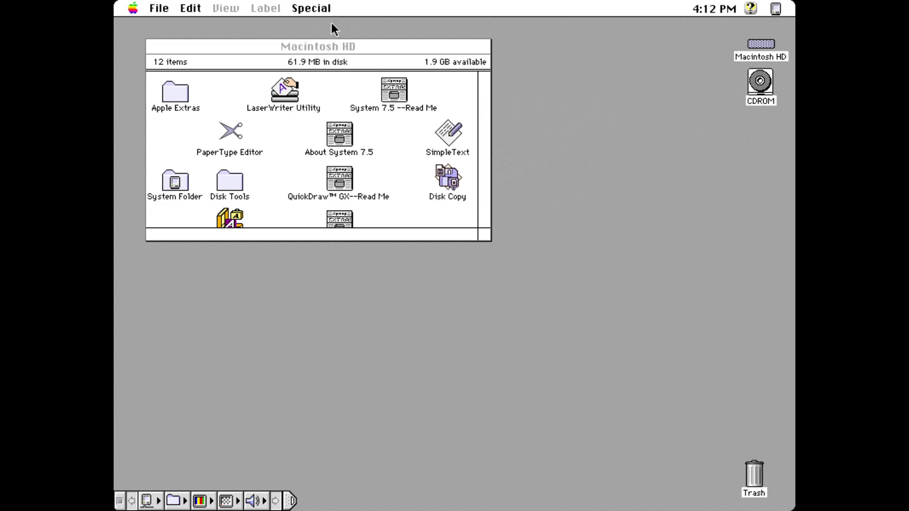
Step: Enlarge the Macintosh HD window to show all 12 items, then zoom it back to standard size
drag(312, 8, 326, 119)
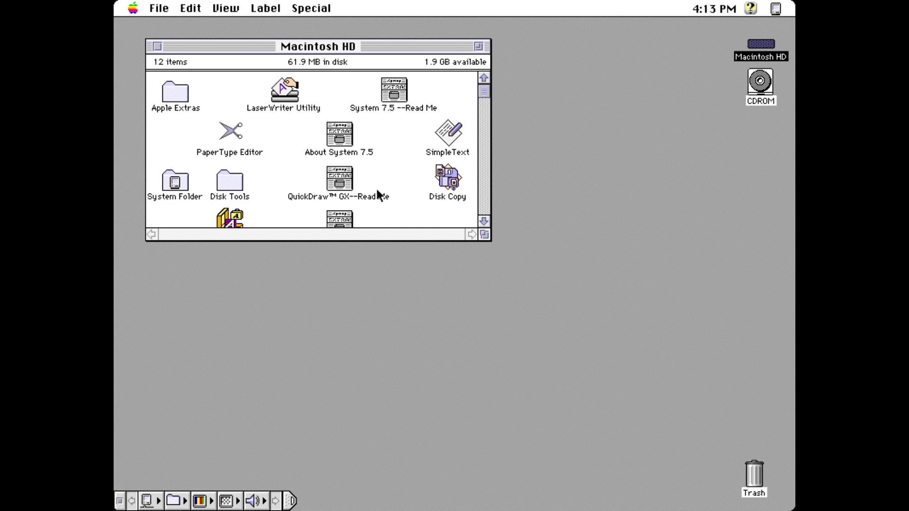
click(484, 220)
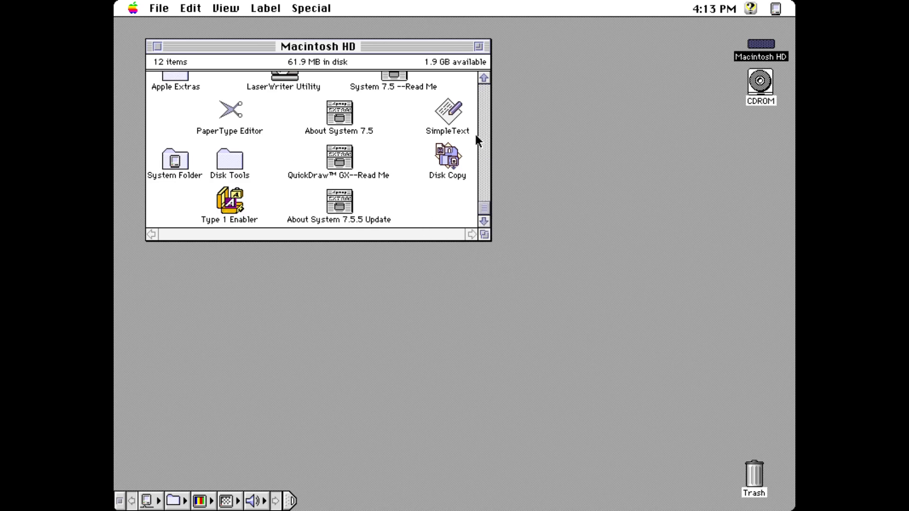
drag(487, 239, 517, 331)
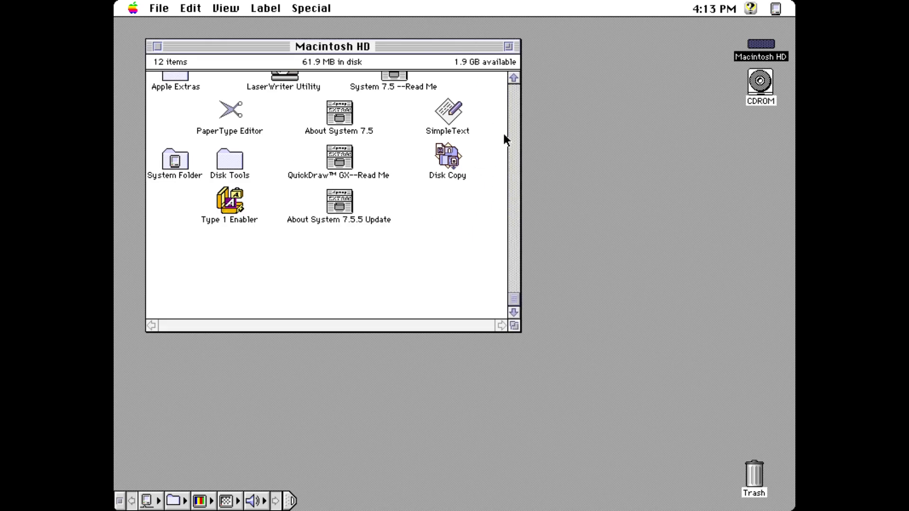
click(508, 46)
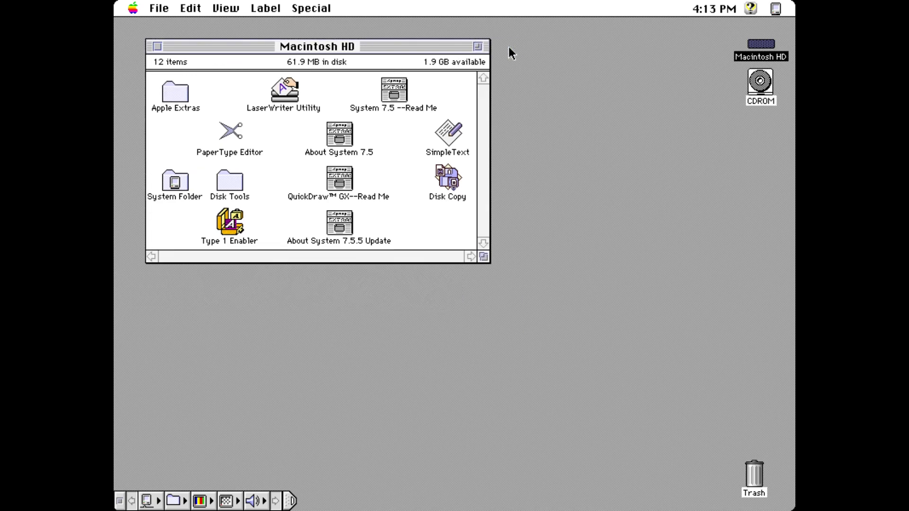
Step: List the CDROM by name and run the StuffIt Expander 5.5 installer past its license
double_click(760, 82)
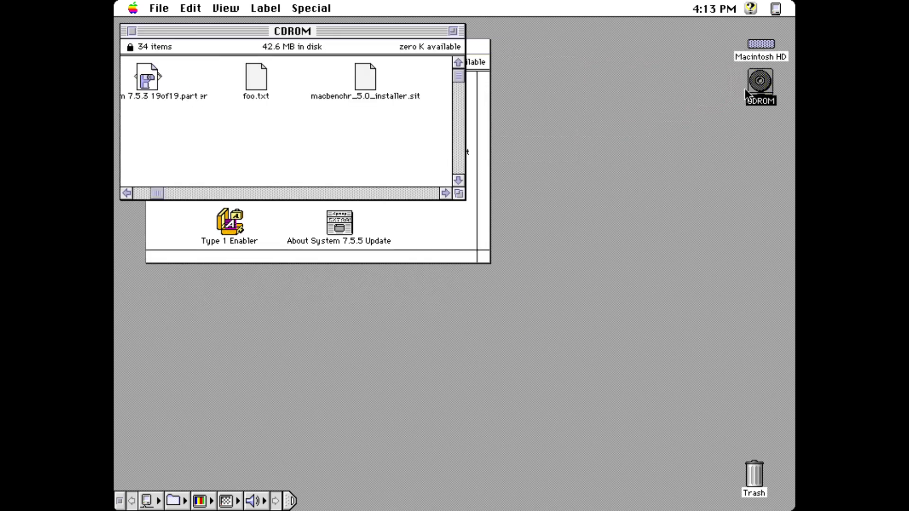
drag(239, 11, 244, 47)
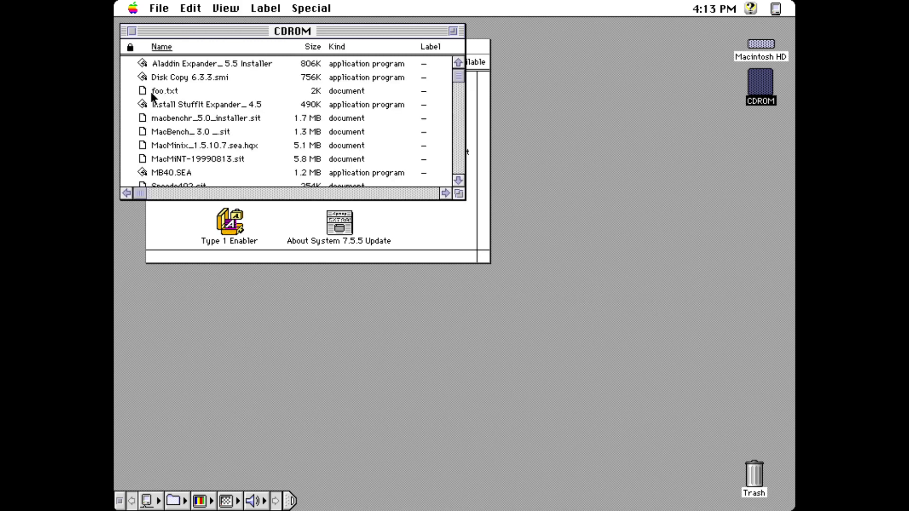
double_click(142, 62)
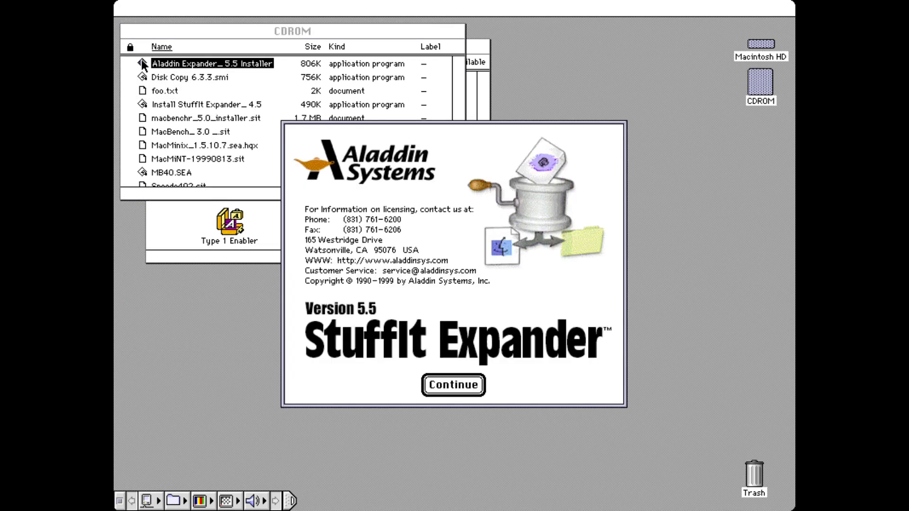
click(448, 392)
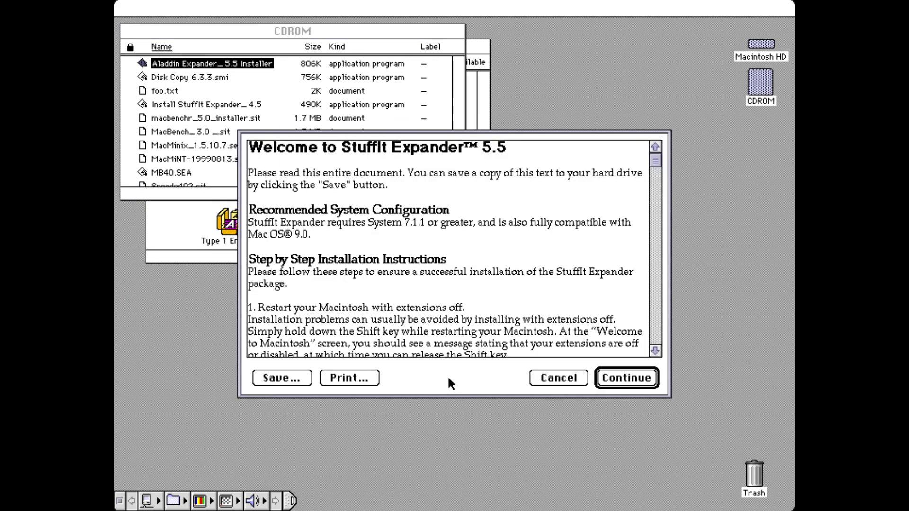
click(615, 385)
click(611, 379)
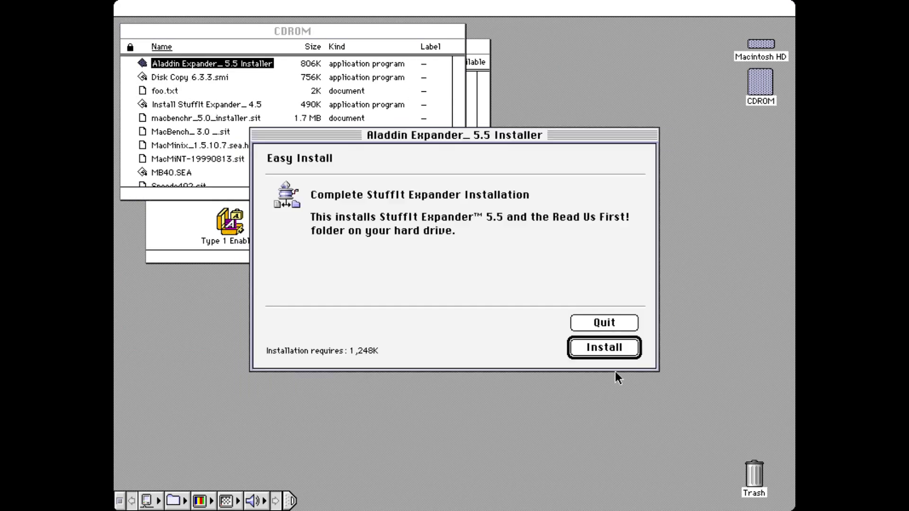
click(597, 348)
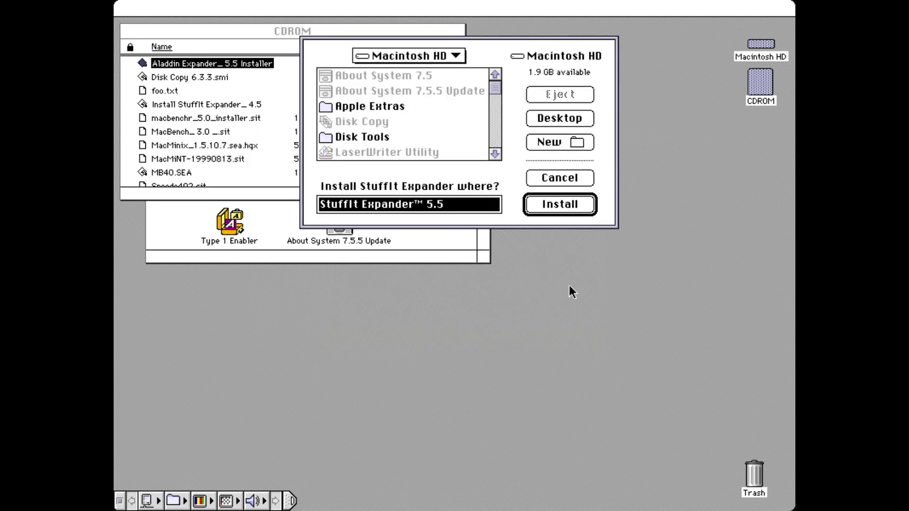
Step: Install StuffIt Expander 5.5 on Macintosh HD as the default expansion helper, then quit and close its folder
click(555, 205)
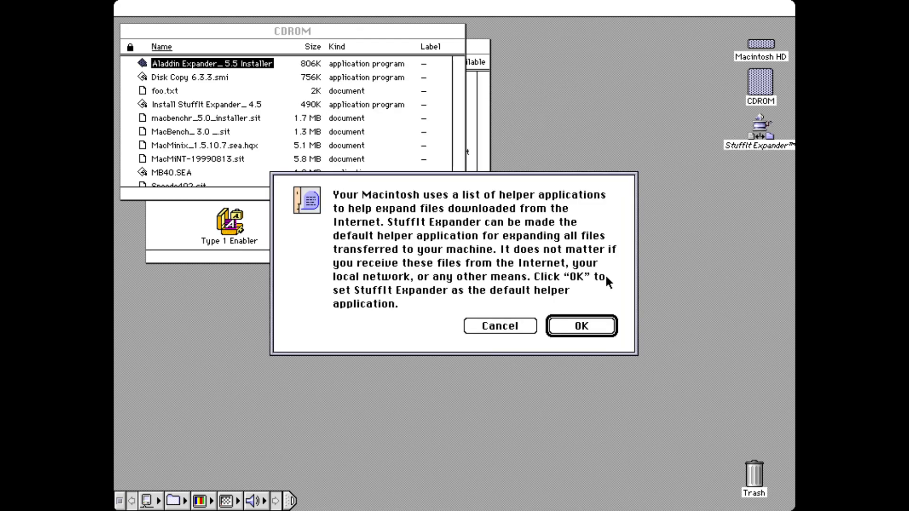
click(593, 325)
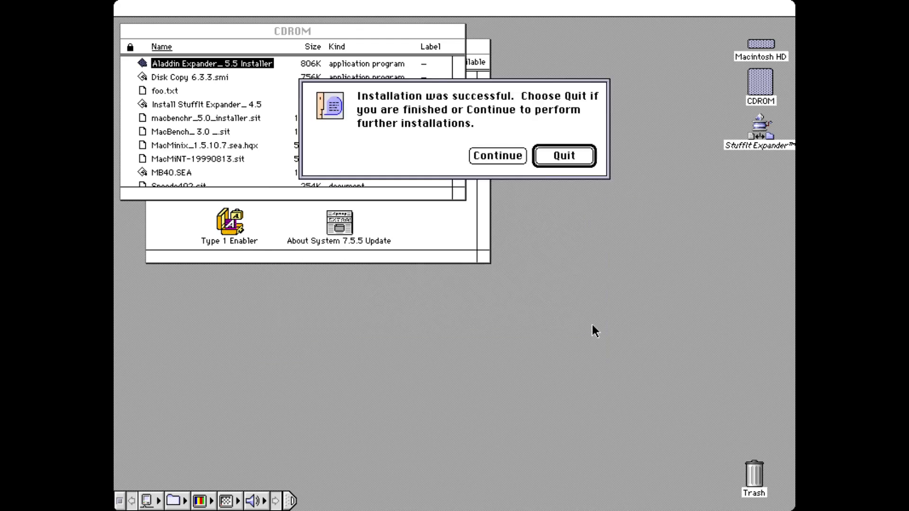
click(564, 158)
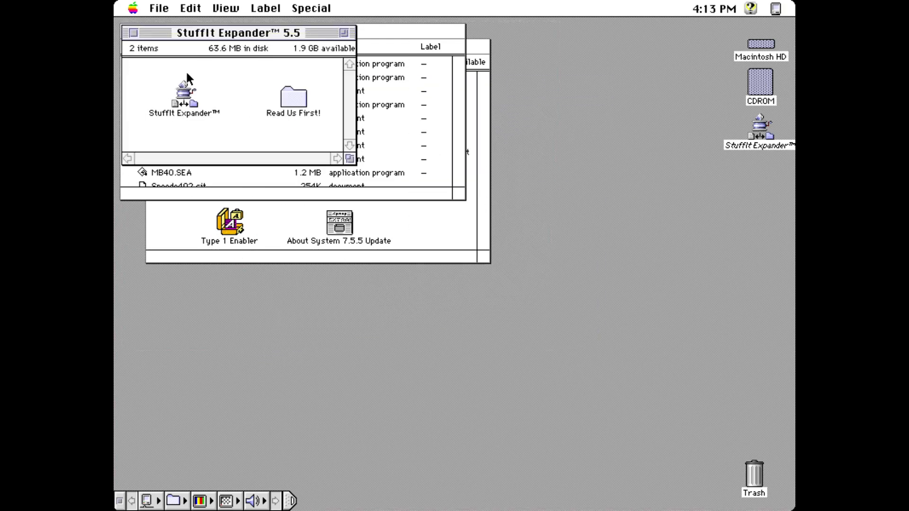
click(133, 33)
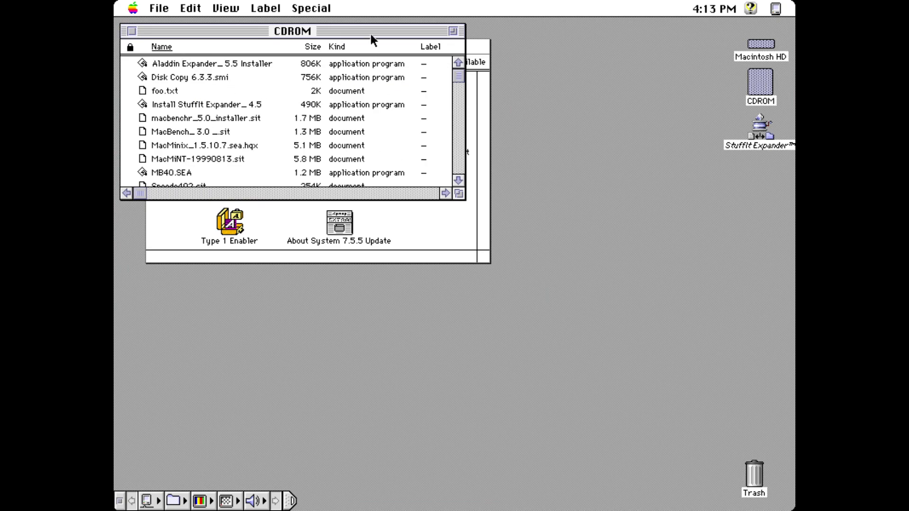
drag(371, 32, 413, 239)
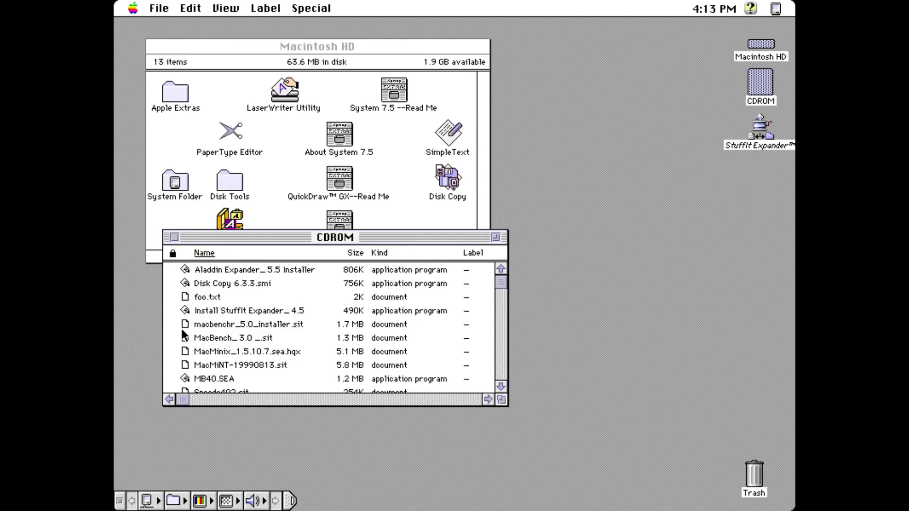
Step: Expand macbenchr_5.0_installer.sit into the Desktop Folder after the locked-disk error
drag(186, 325, 759, 127)
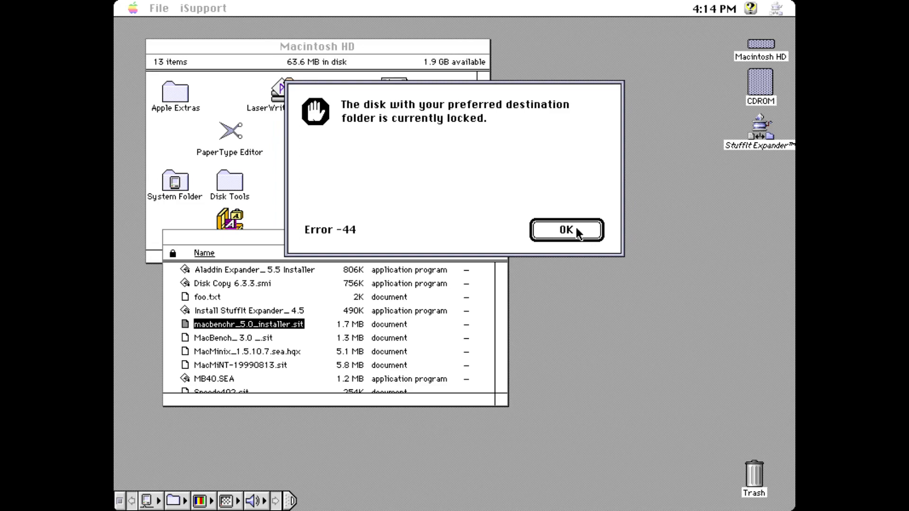
click(575, 228)
click(559, 163)
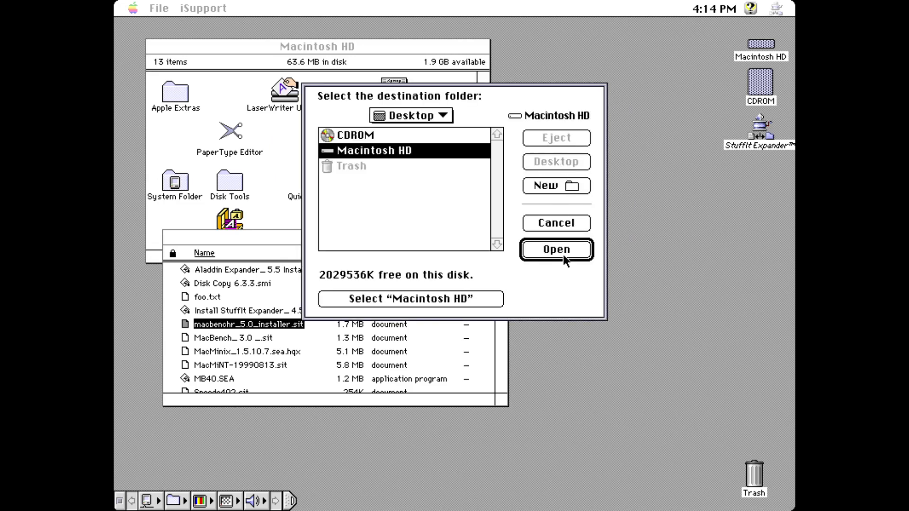
click(421, 214)
click(408, 296)
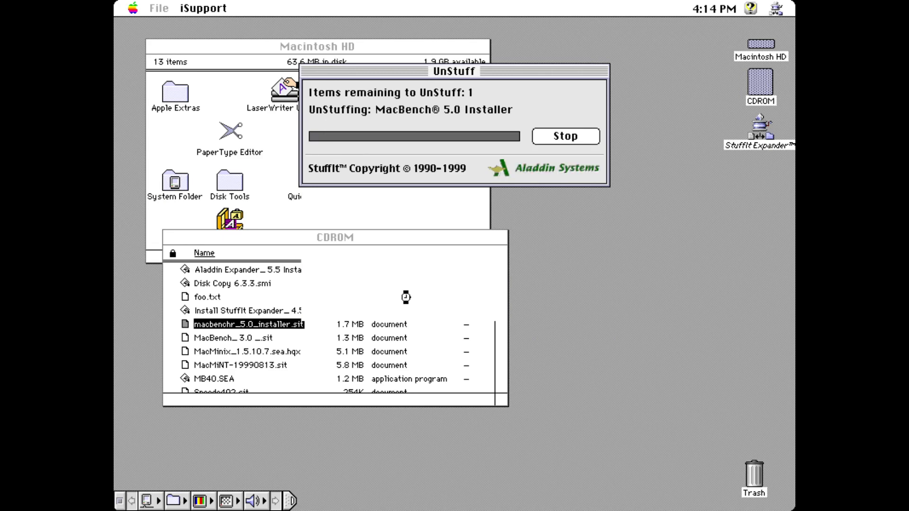
Step: Run the MacBench 5.0 installer, cancel it for needing System 7.6.0, and trash it
double_click(759, 169)
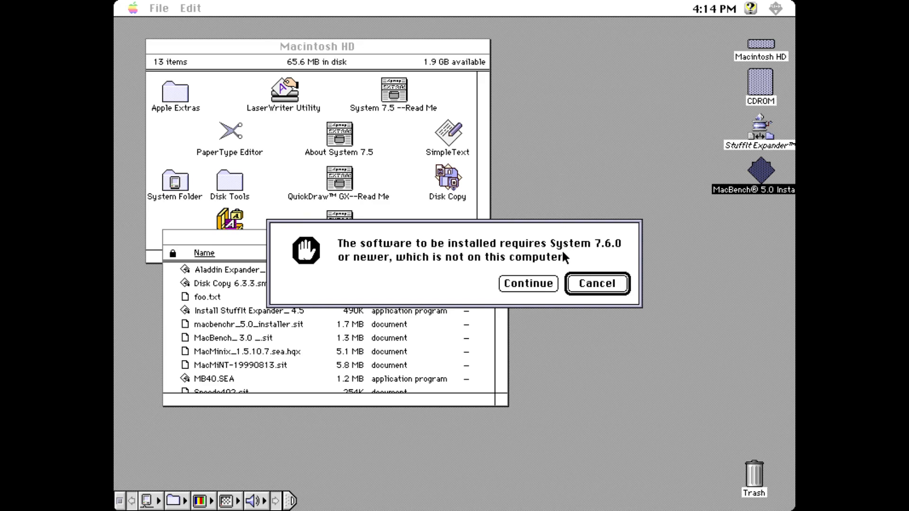
click(589, 283)
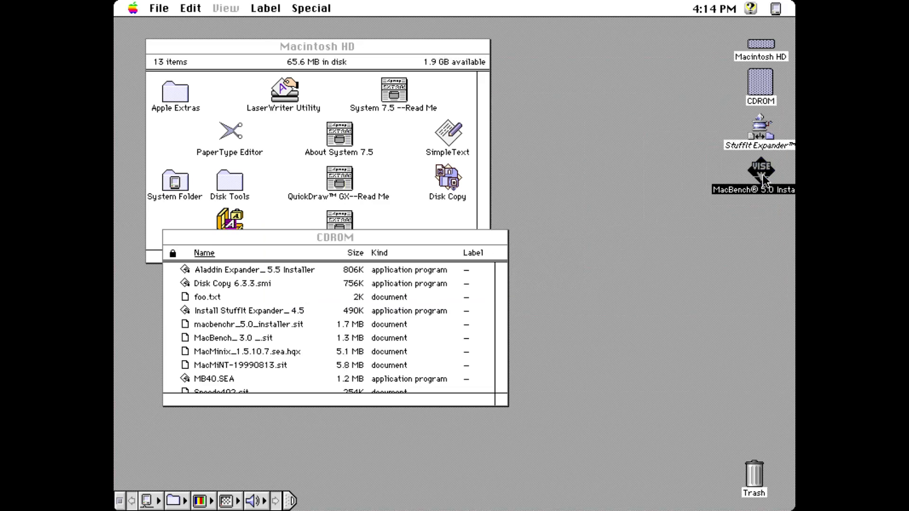
drag(764, 173, 755, 477)
Step: Extract MB40.SEA into a MacBench 4.0 folder on the desktop and quit when finished
double_click(183, 379)
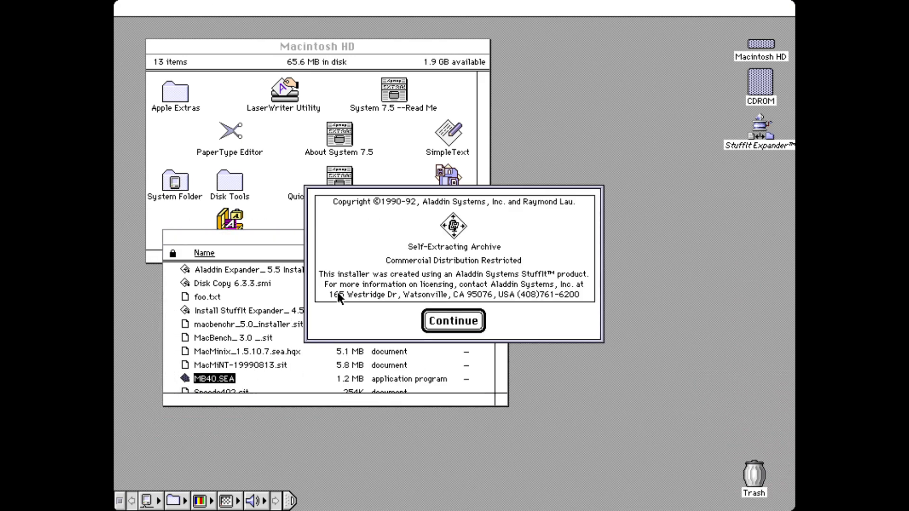
click(443, 322)
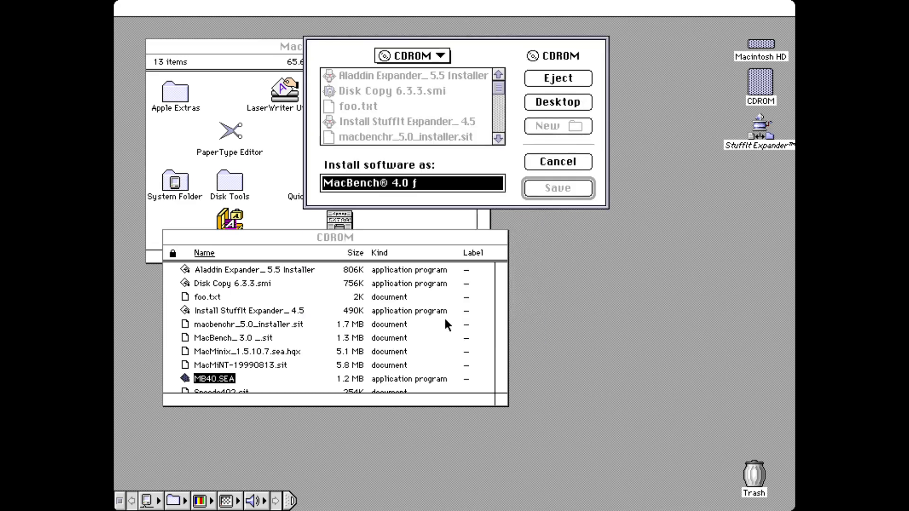
click(555, 99)
click(557, 188)
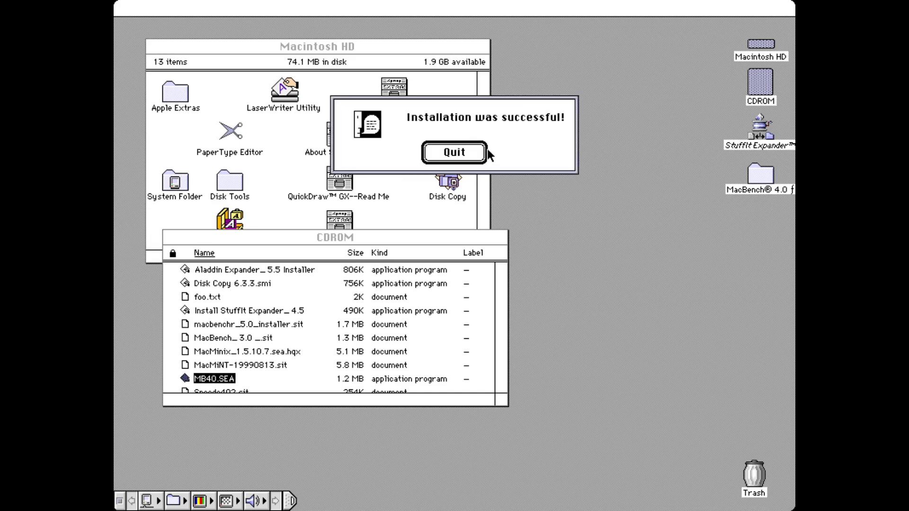
click(476, 156)
Step: Expand Speedo402.sit with StuffIt Expander into the Desktop Folder after the -44 error
click(502, 387)
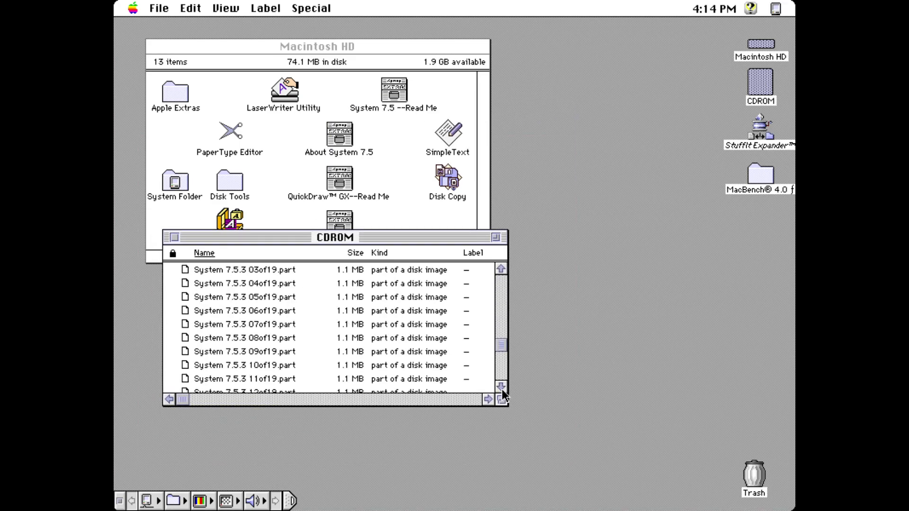
click(501, 279)
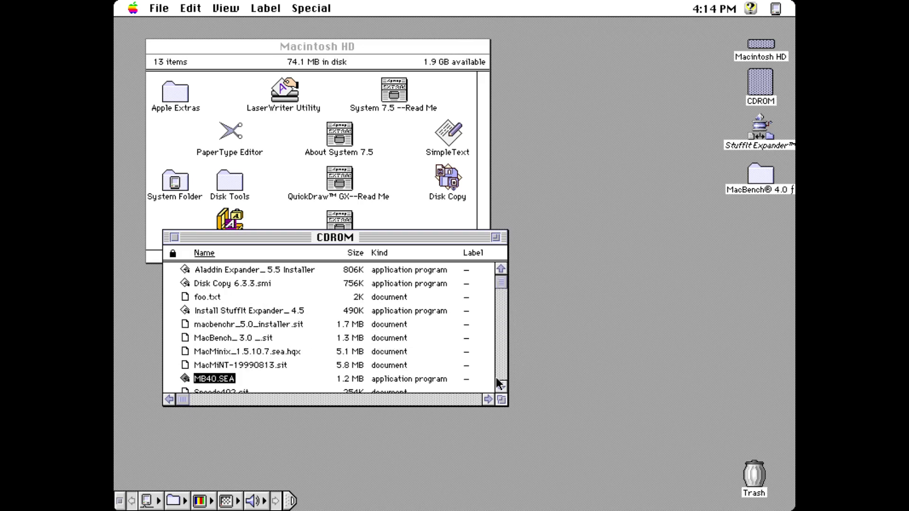
drag(502, 402, 514, 427)
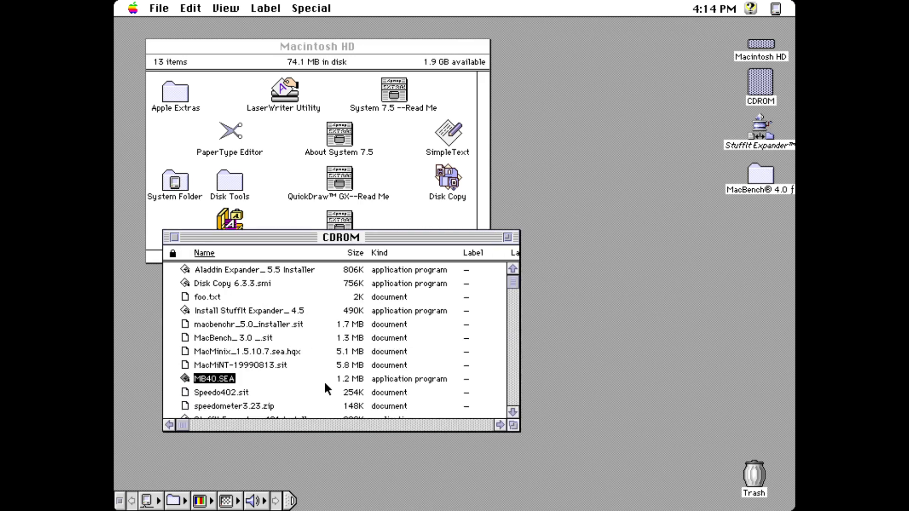
click(184, 394)
drag(558, 253, 760, 129)
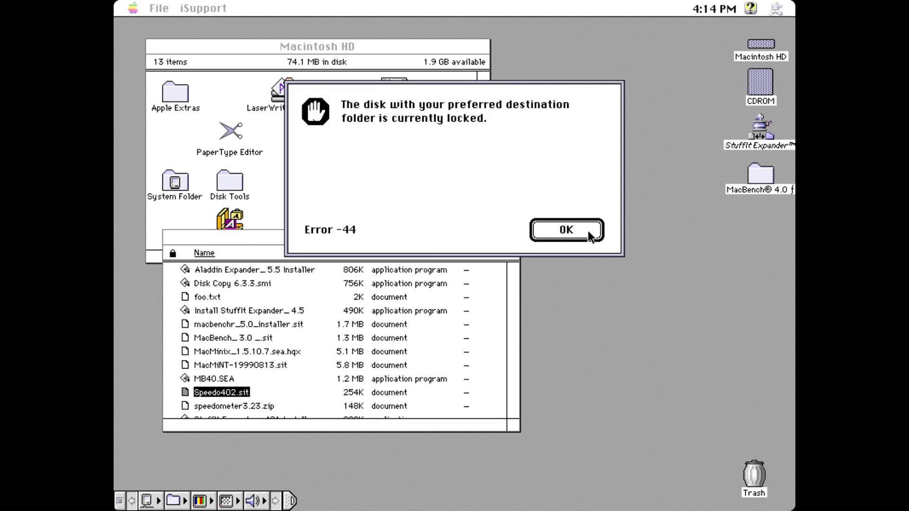
click(570, 232)
click(545, 159)
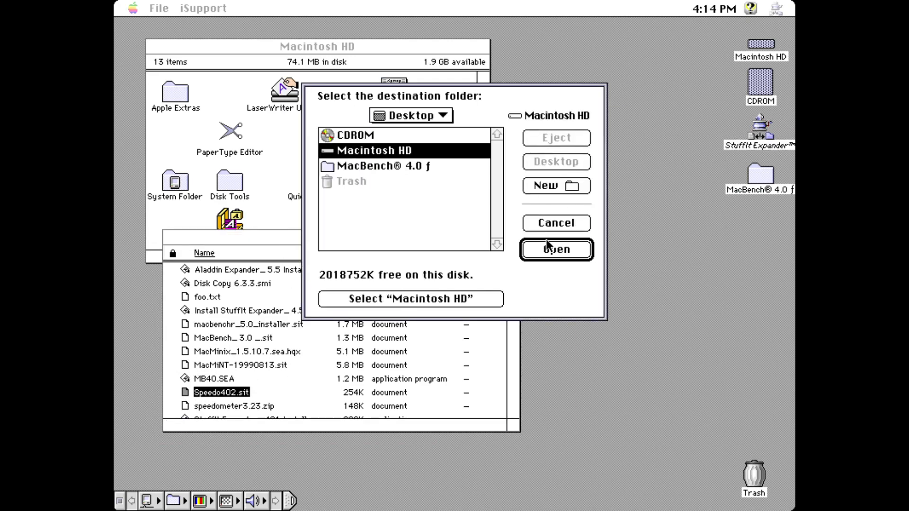
click(469, 220)
click(432, 296)
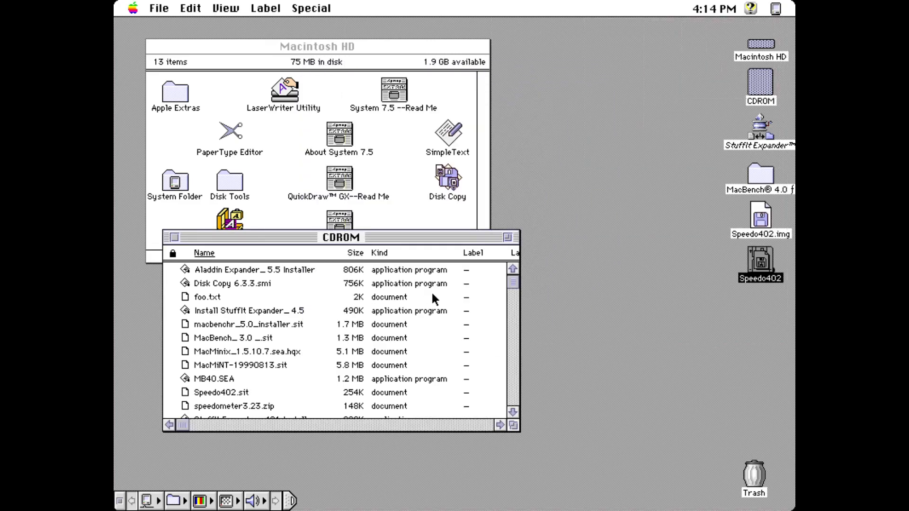
Step: Open the mounted Speedo402 disk and copy its contents onto Macintosh HD
double_click(761, 260)
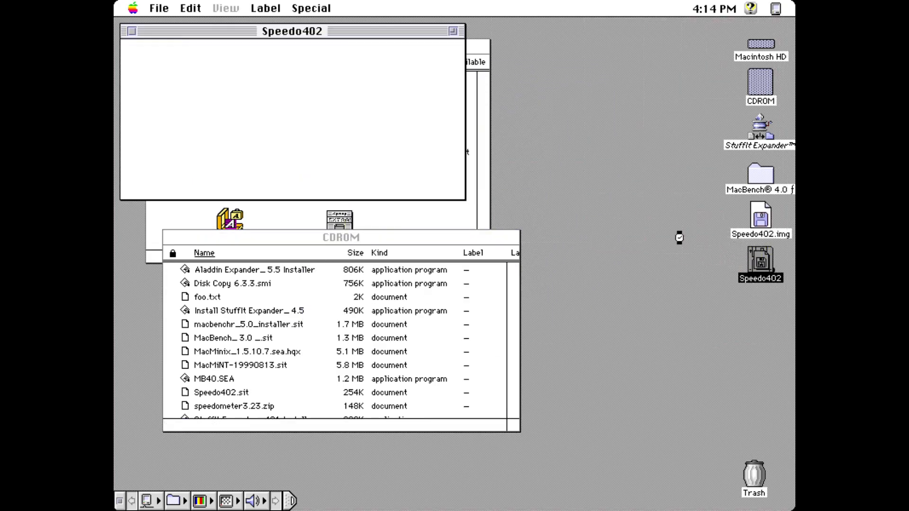
drag(347, 31, 507, 172)
click(543, 335)
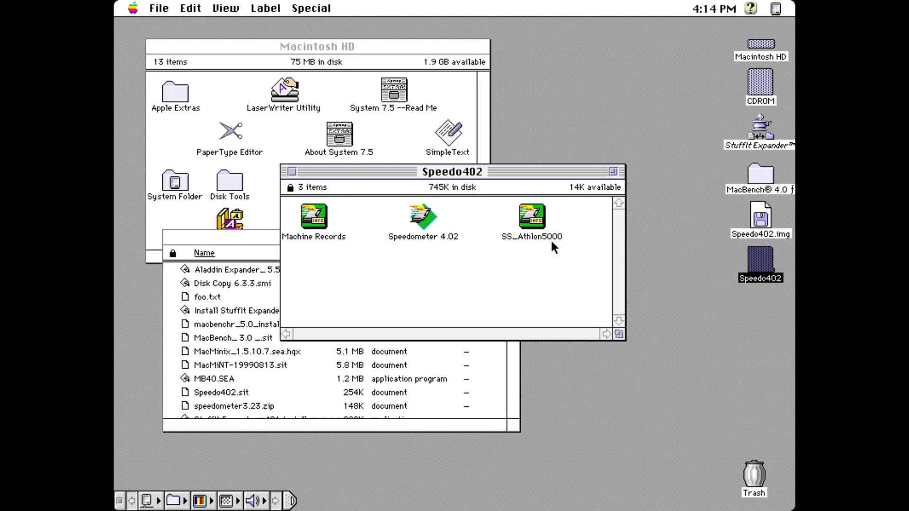
drag(567, 251, 322, 216)
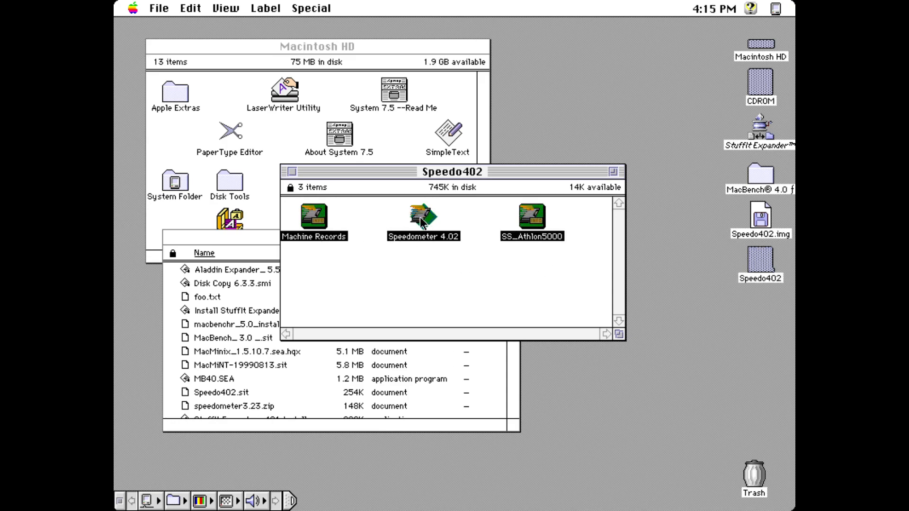
drag(443, 169, 451, 244)
click(631, 214)
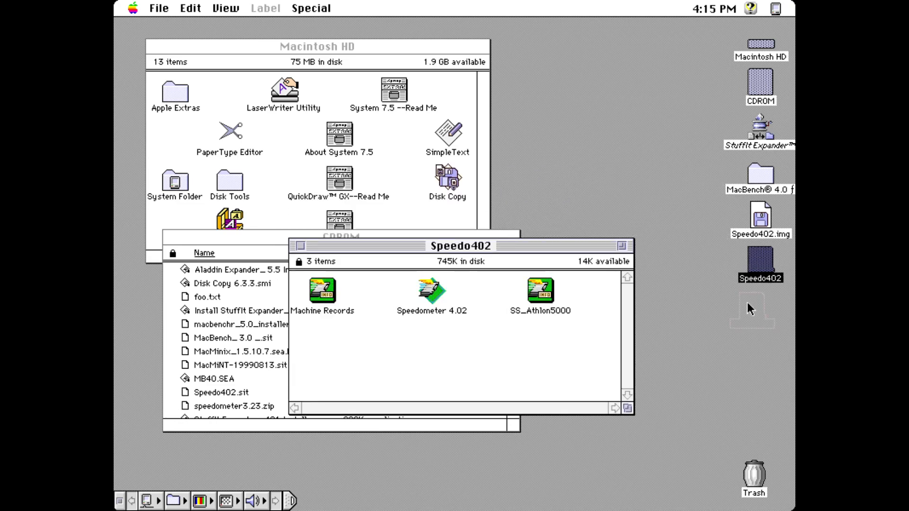
drag(730, 322, 695, 248)
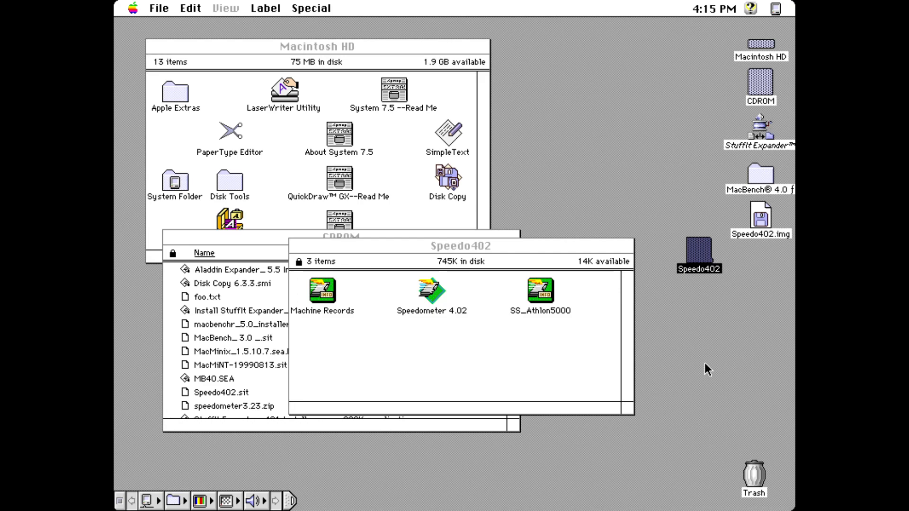
drag(685, 263, 738, 60)
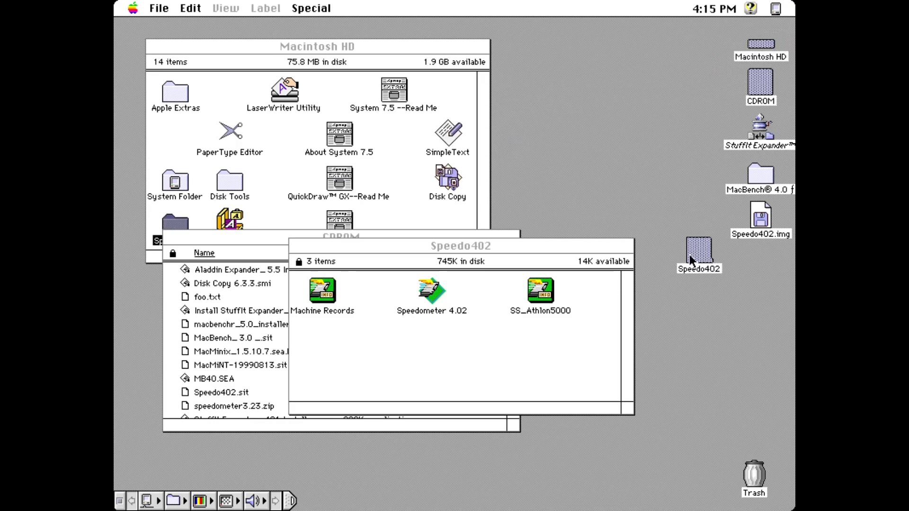
Step: Eject the Speedo402 disk, put the Speedo402 folder on the desktop below MacBench, and trash Speedo402.img
drag(690, 255, 754, 476)
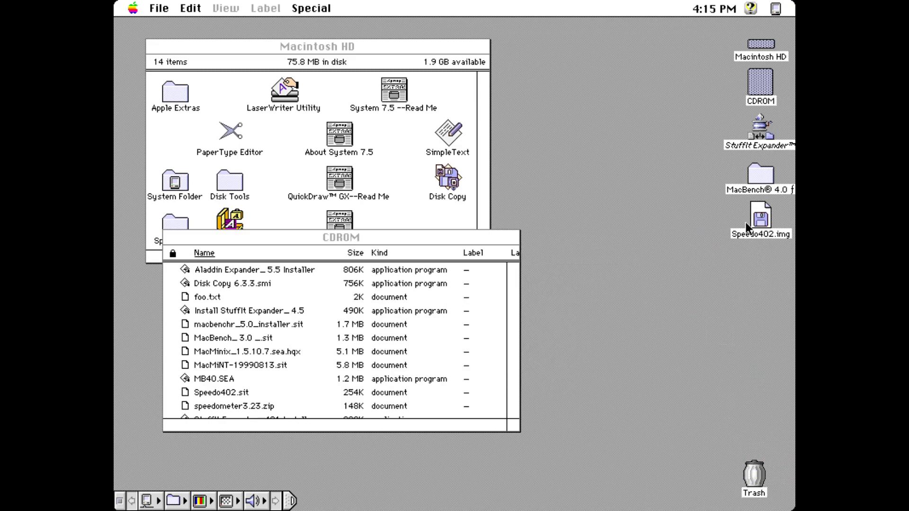
click(483, 209)
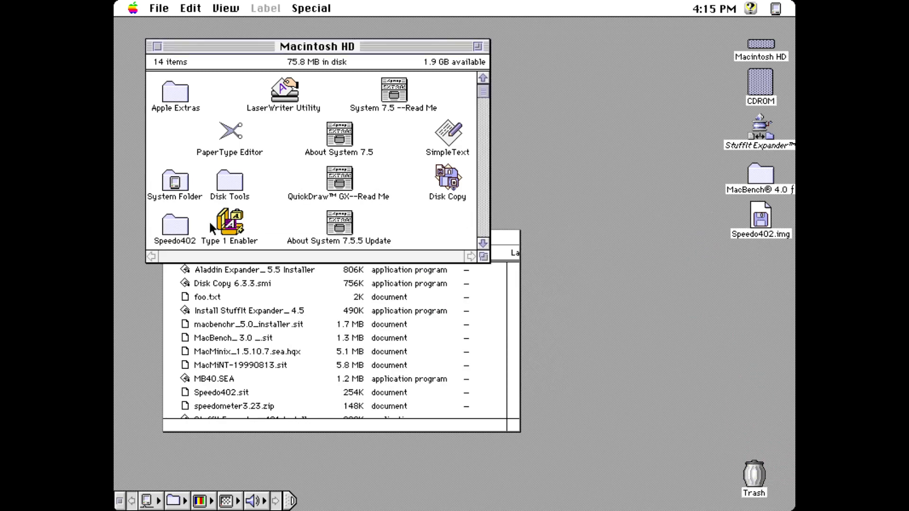
drag(168, 226, 692, 277)
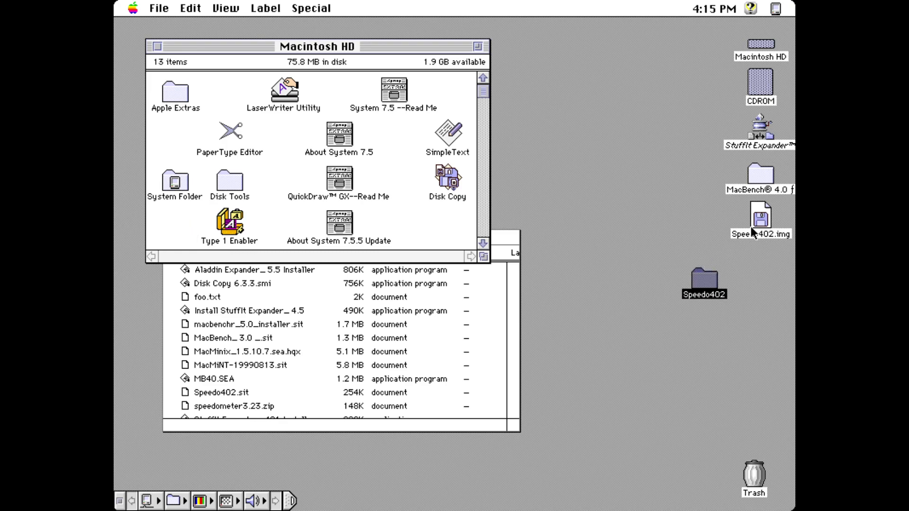
drag(752, 228, 756, 376)
drag(760, 478, 760, 478)
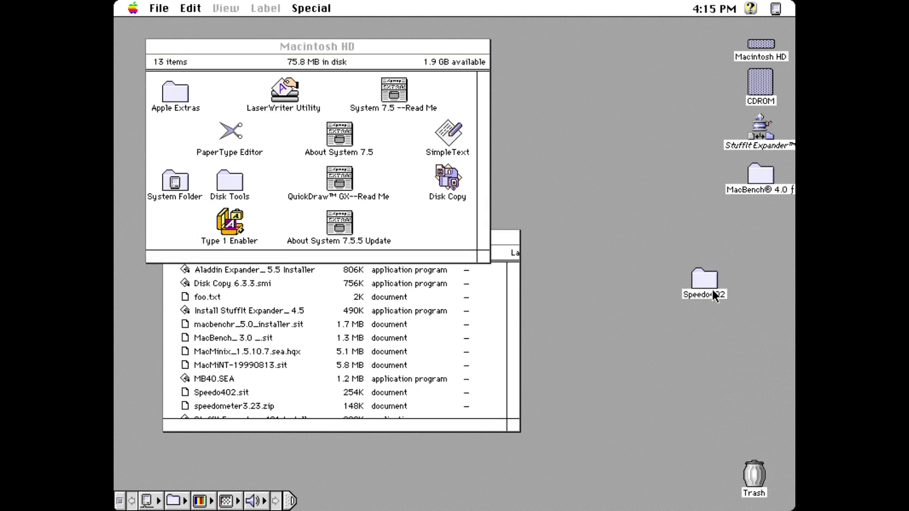
drag(712, 291, 758, 219)
Step: Launch Speedometer 4.02 from the Speedo402 folder, skipping the registration reminder
double_click(757, 219)
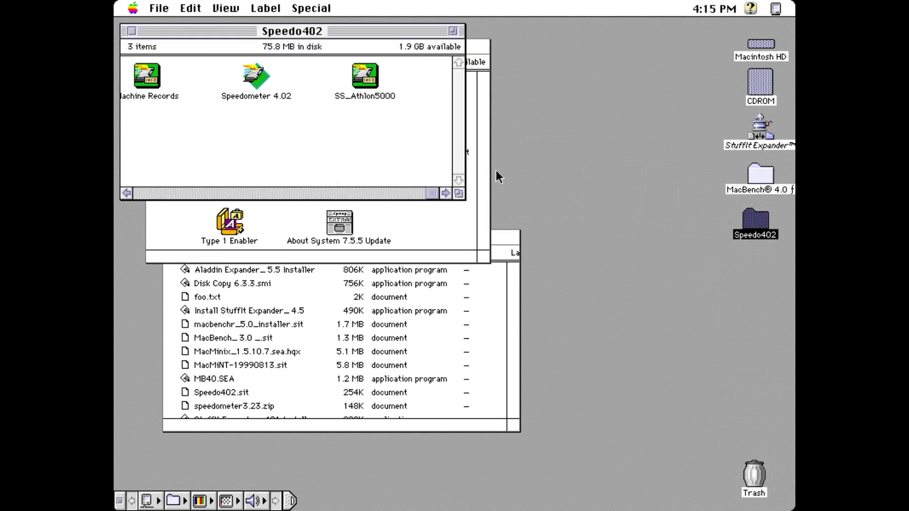
double_click(261, 74)
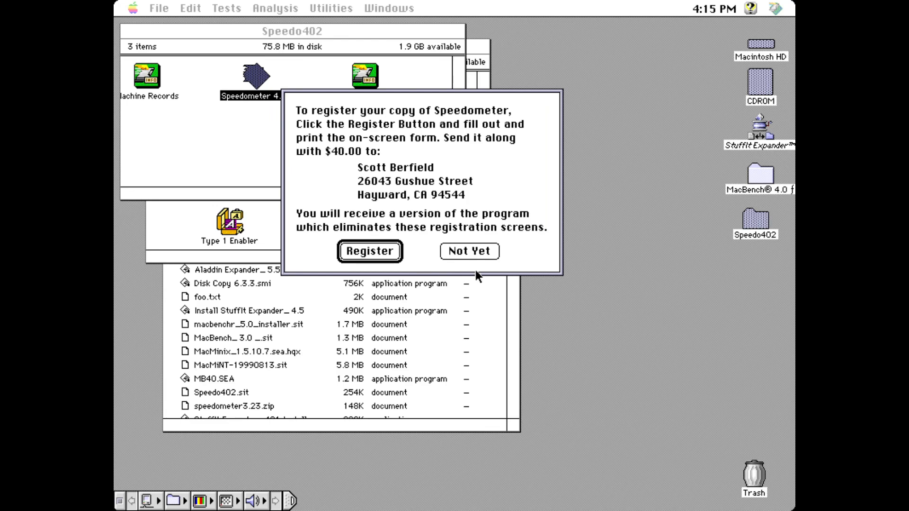
click(460, 250)
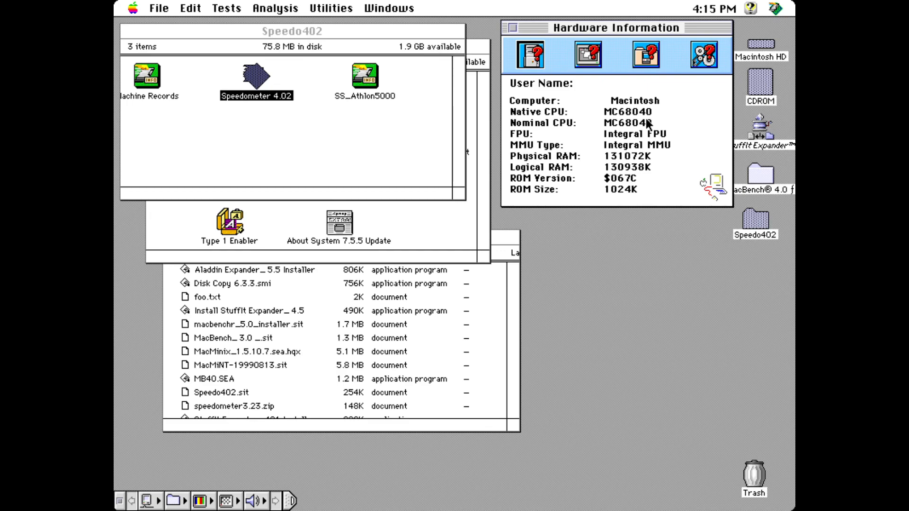
Step: Start the lengthy test series on the hard disk, which crashes with a type 16 error
drag(342, 10, 276, 90)
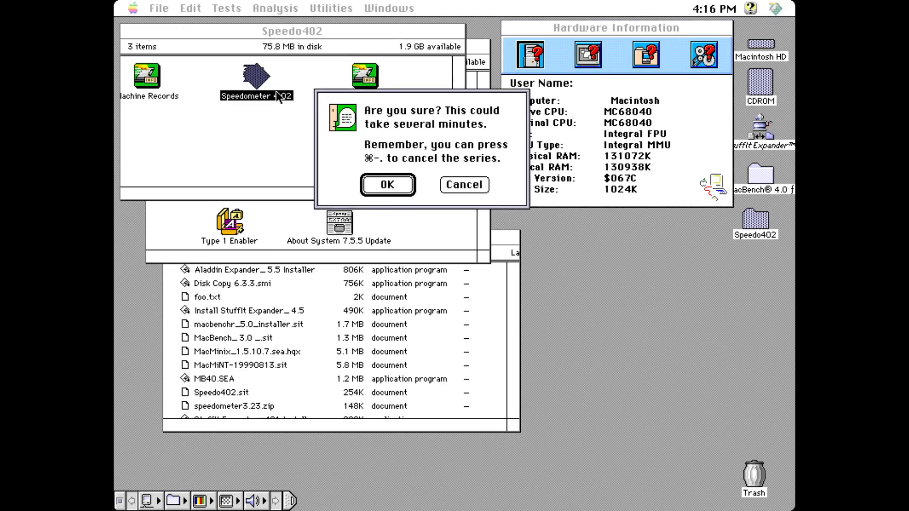
click(410, 182)
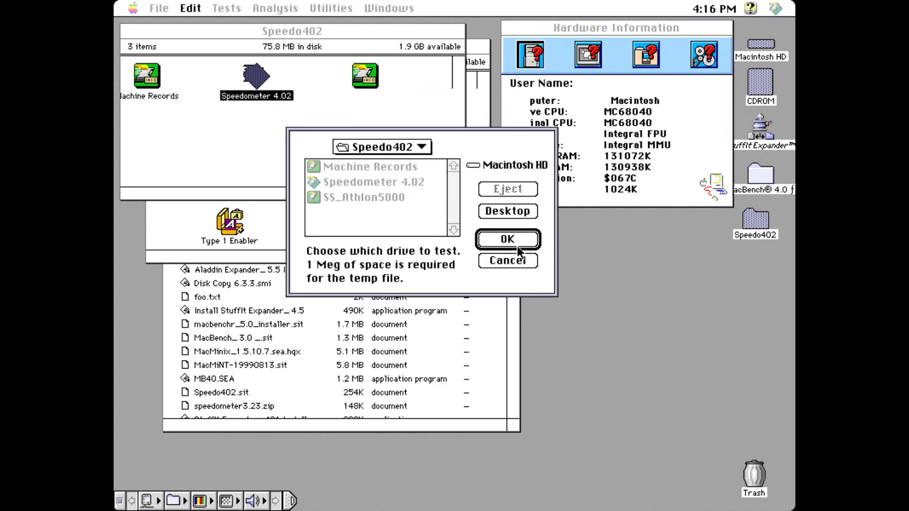
click(500, 211)
click(506, 240)
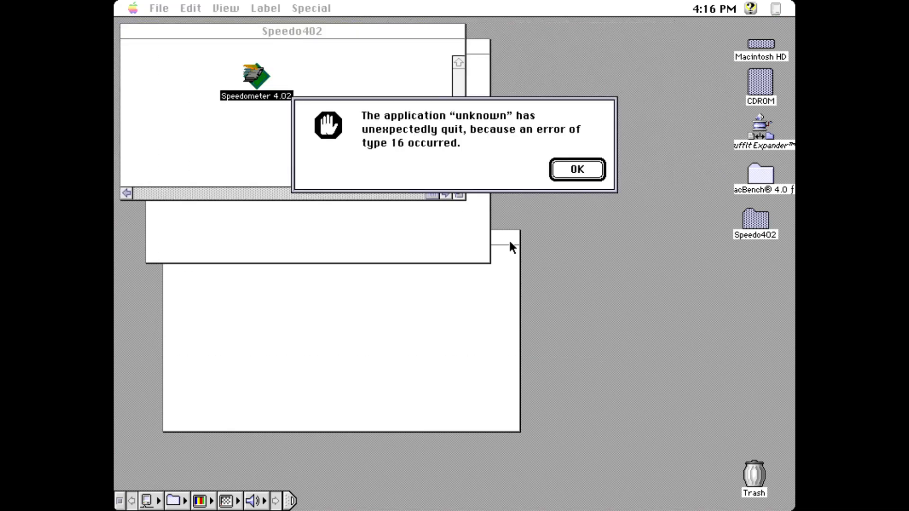
Step: Dismiss the crash alert and relaunch Speedometer 4.02 from the Speedo402 folder, skipping registration
click(579, 169)
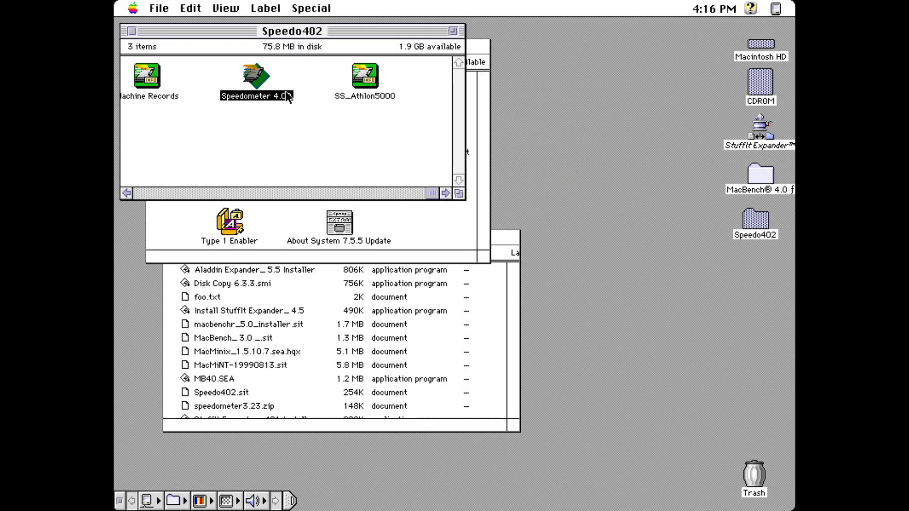
click(131, 32)
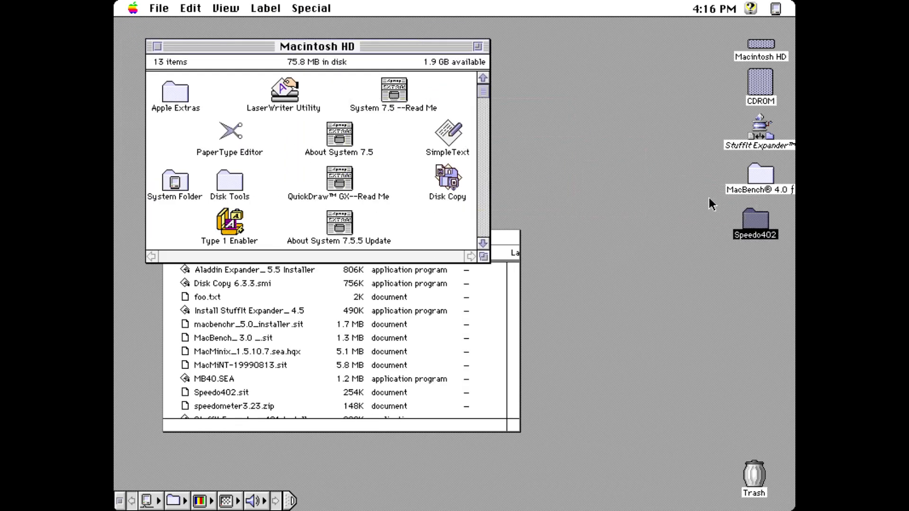
click(754, 221)
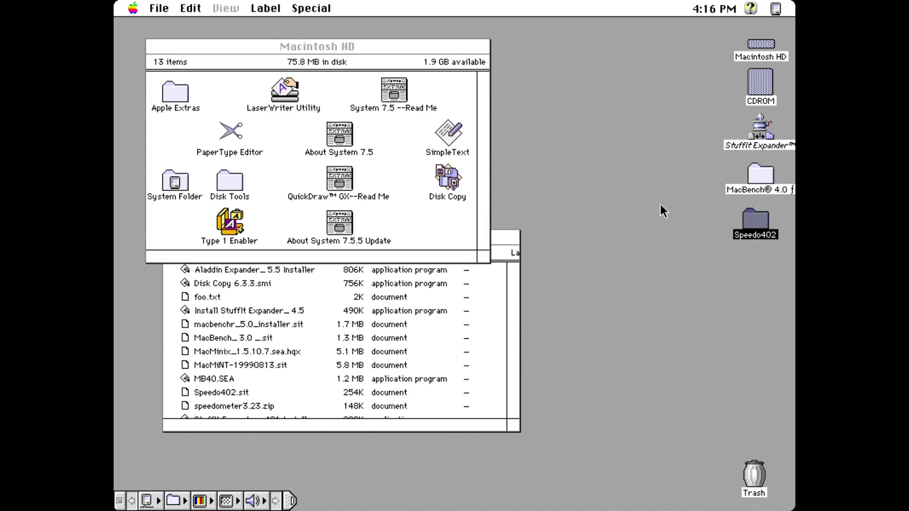
double_click(755, 220)
double_click(261, 75)
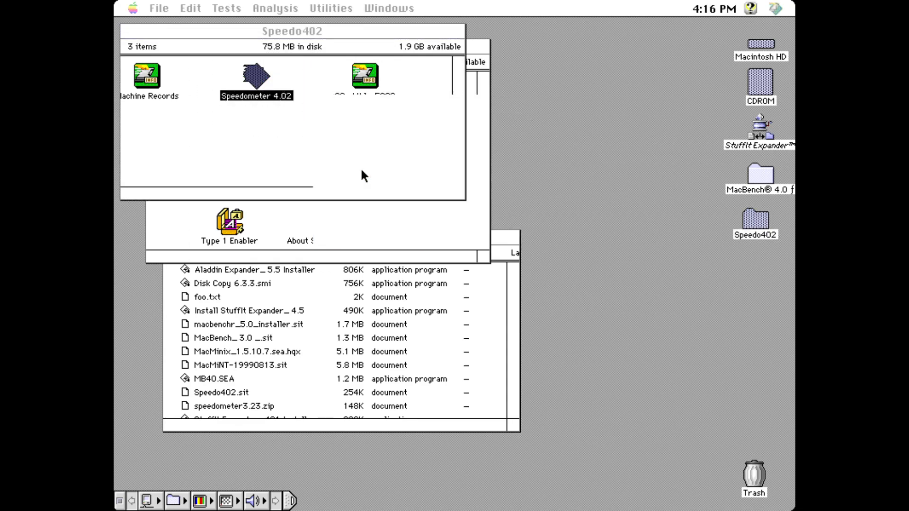
click(456, 256)
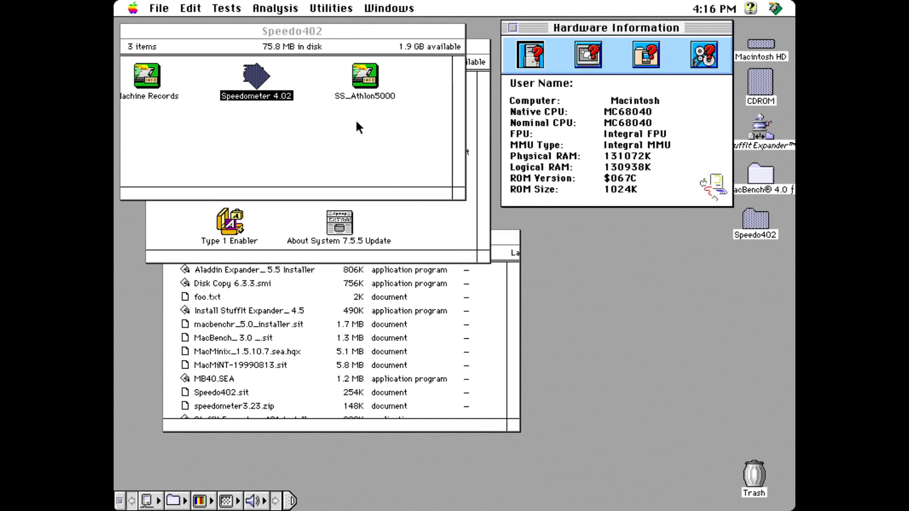
Step: Cancel the benchmarks setup and browse the audiovisual, version, miscellaneous and hardware info panels
click(268, 8)
drag(268, 8, 243, 38)
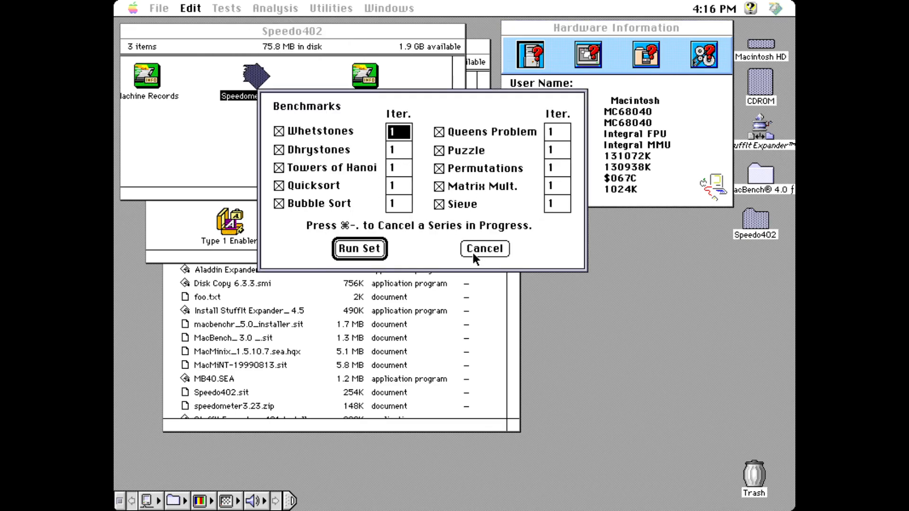
click(489, 253)
click(587, 58)
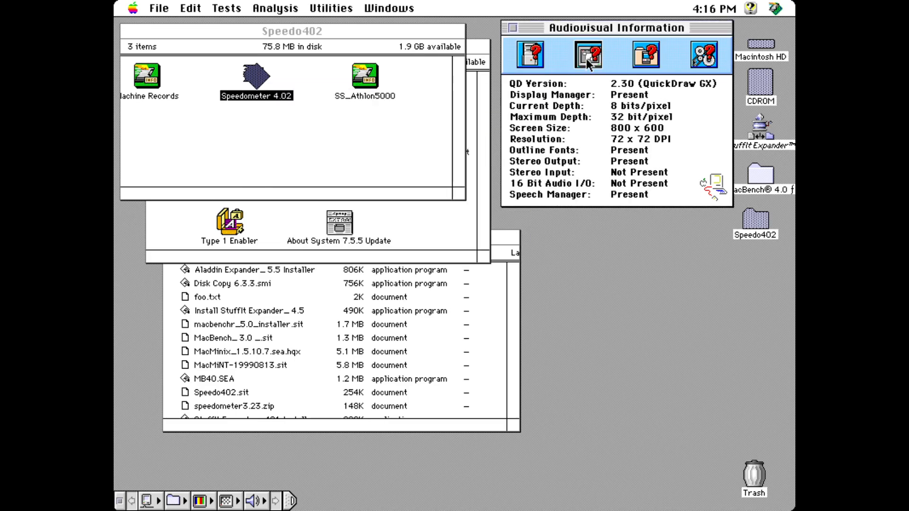
click(640, 66)
click(700, 62)
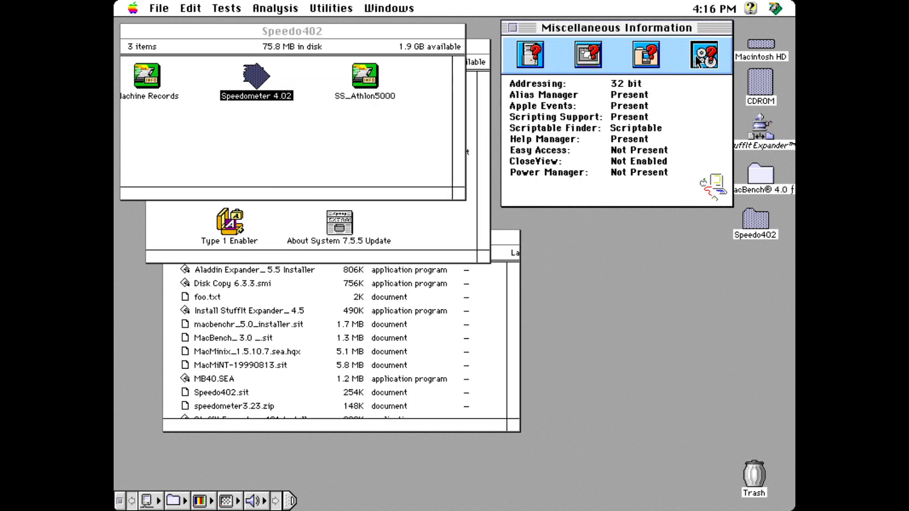
click(548, 60)
Step: Run Performance Rating with CPU, Graphics, Disk and Math tests, then dismiss the type 16 crash
click(277, 8)
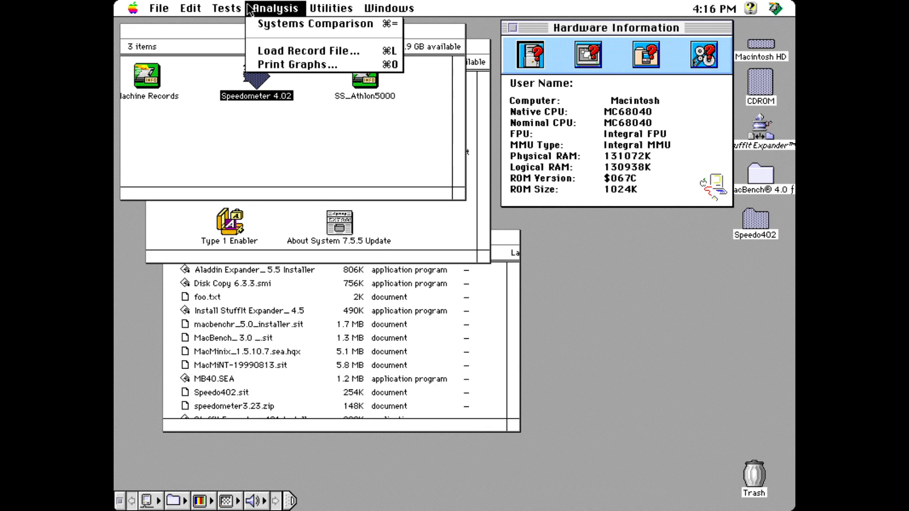
drag(248, 9, 263, 29)
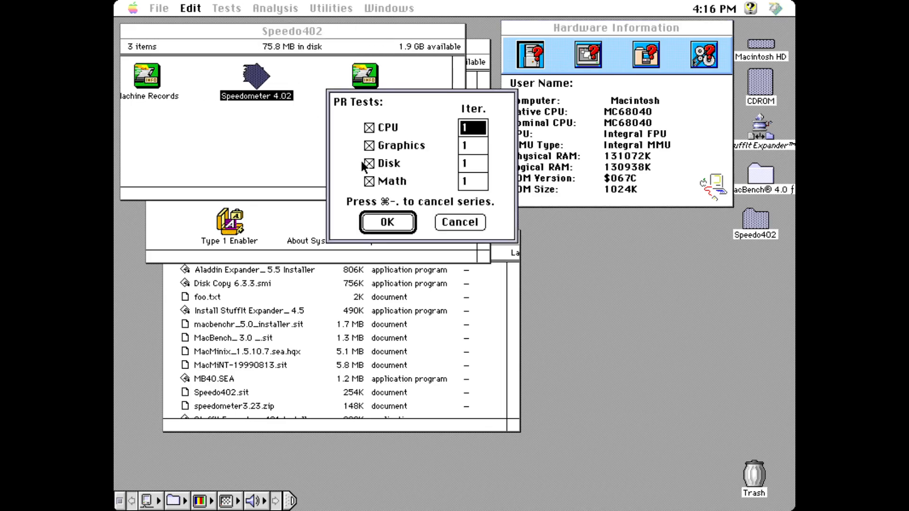
click(397, 225)
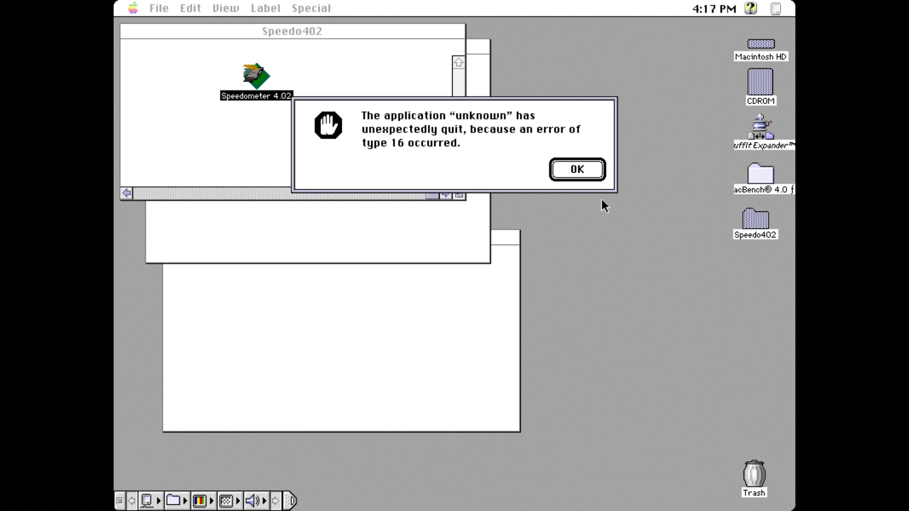
click(577, 169)
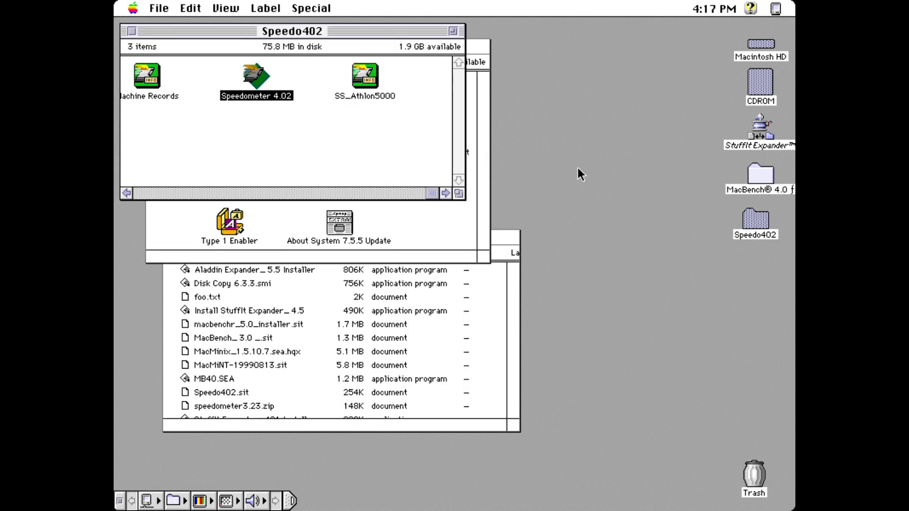
Step: Unzip speedometer3.23.zip from the CDROM with StuffIt Expander into the Desktop Folder
click(132, 30)
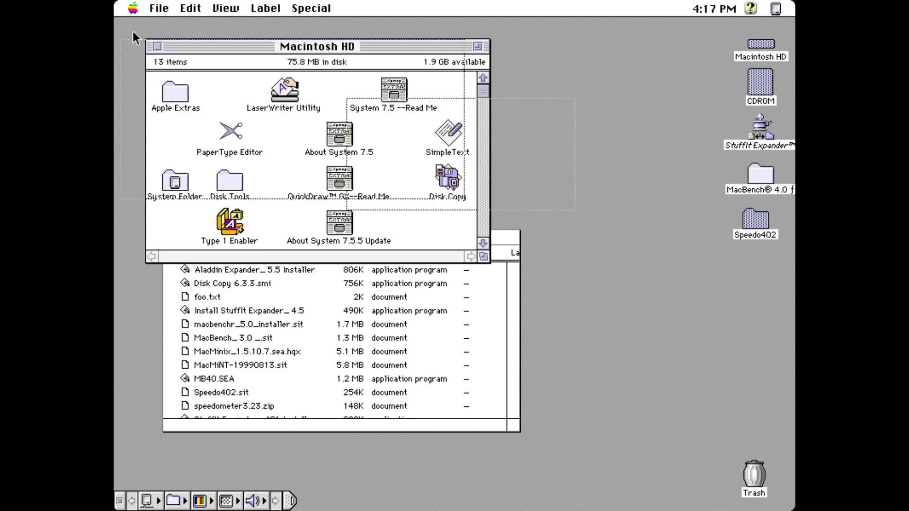
click(229, 405)
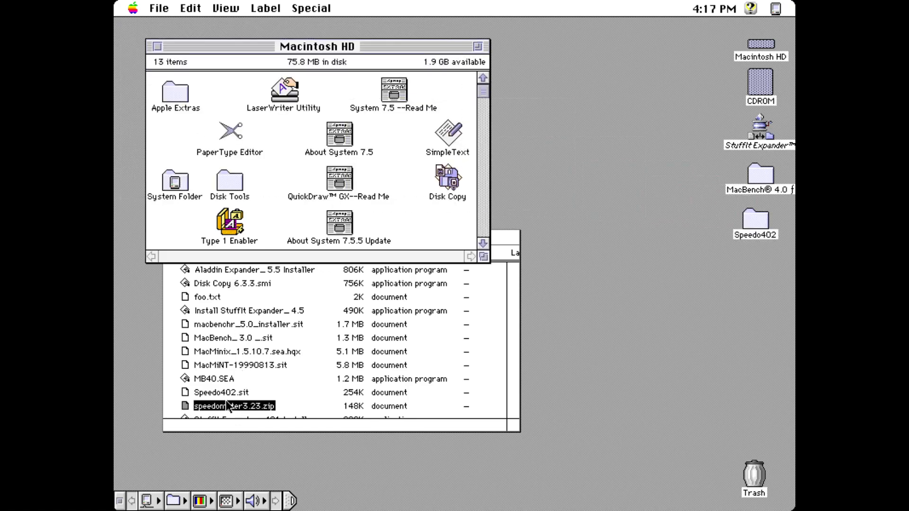
drag(185, 410, 768, 134)
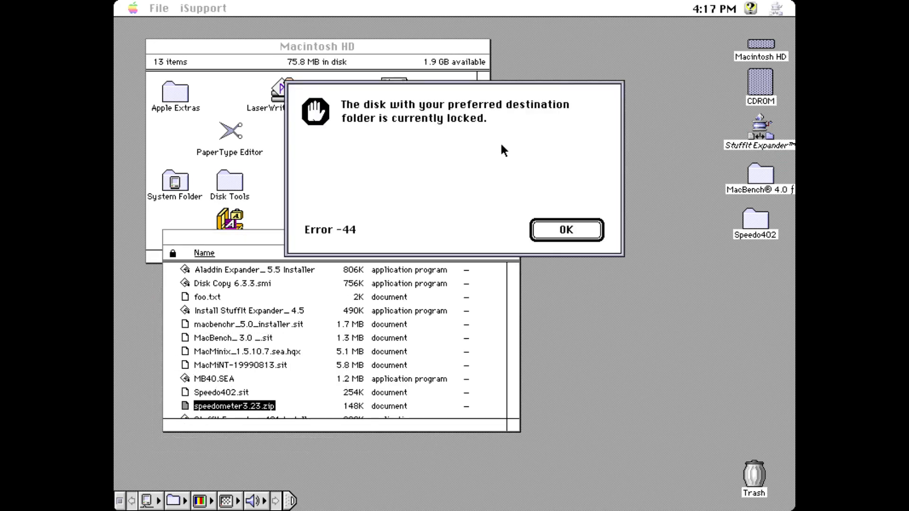
click(571, 232)
click(572, 160)
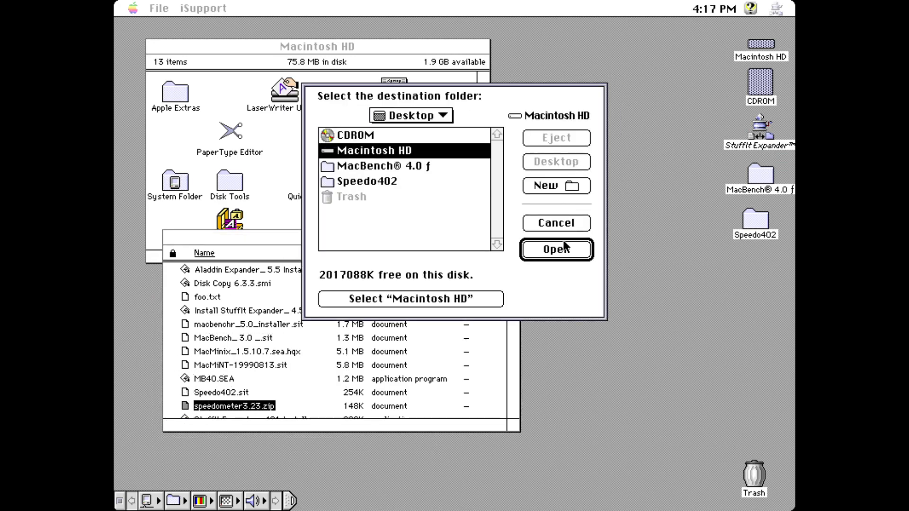
click(429, 229)
click(405, 300)
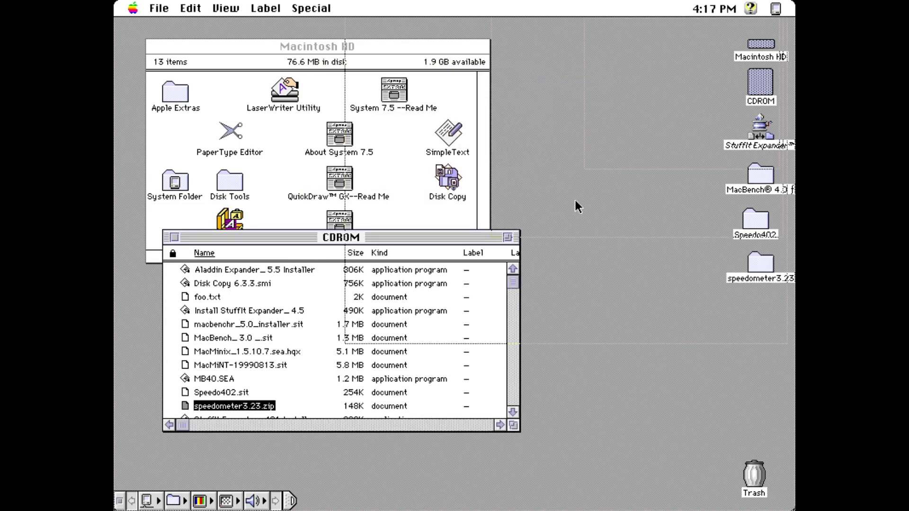
Step: Mount speedometer3.23.dsk, launch Speedometer 3.23, and read then close its benchmark help
double_click(770, 275)
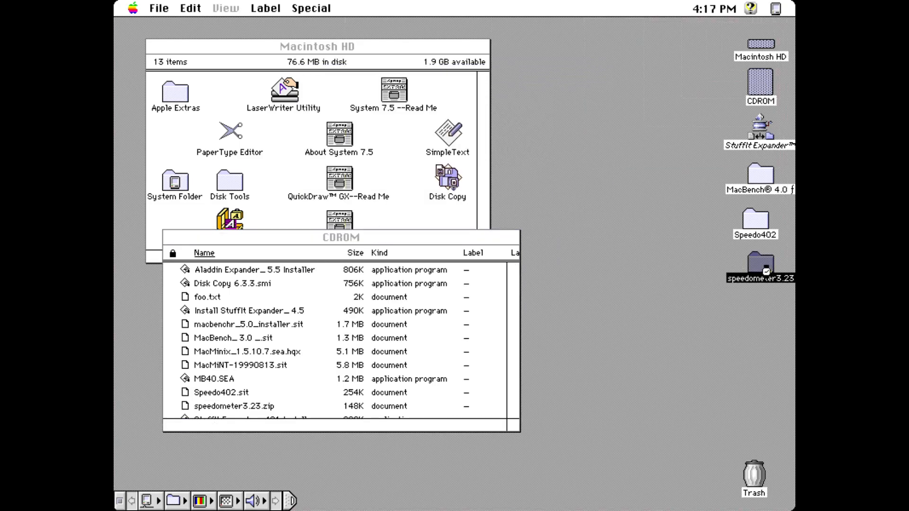
drag(316, 34, 640, 264)
drag(470, 301, 448, 175)
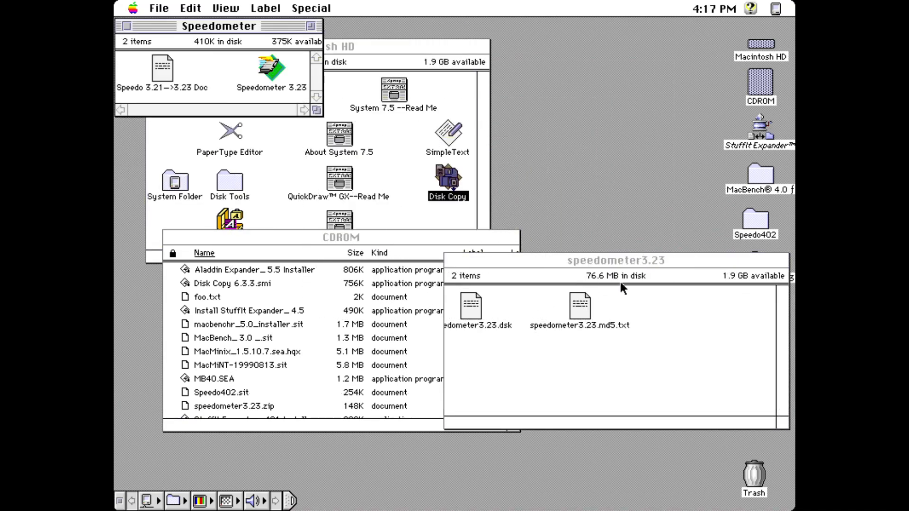
double_click(274, 67)
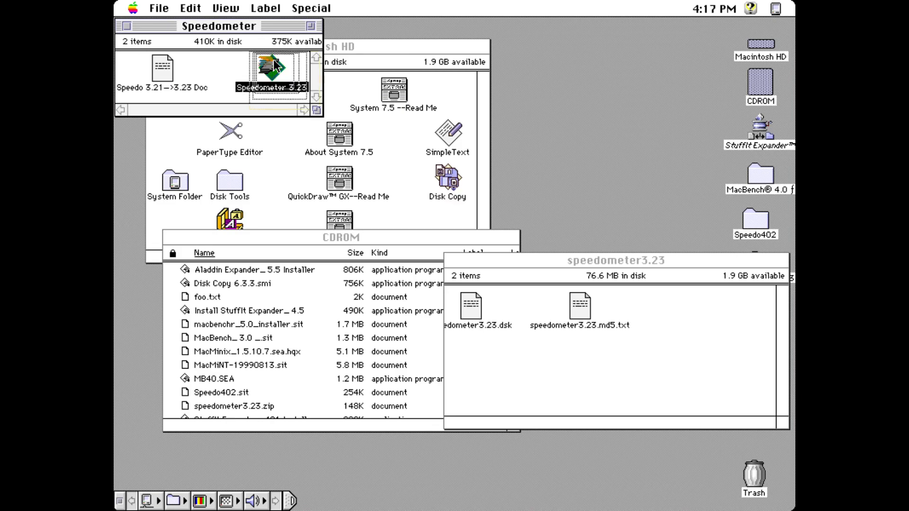
click(428, 208)
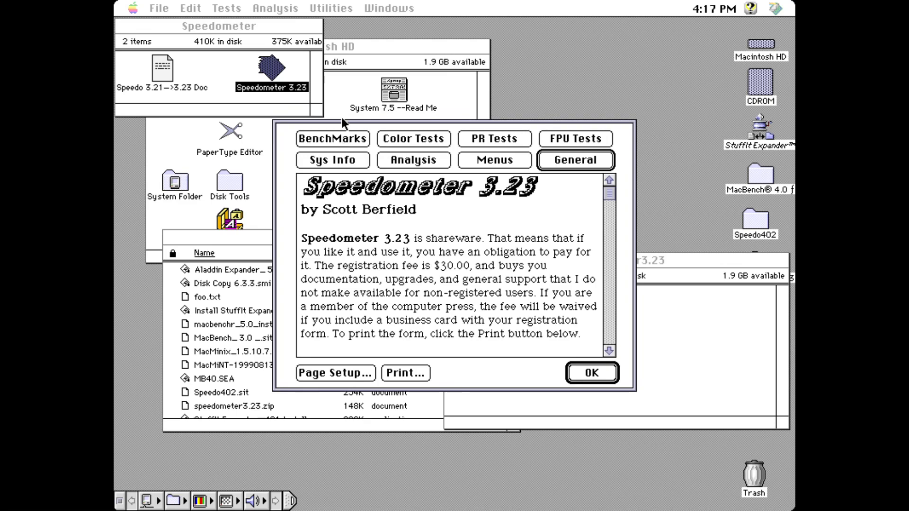
click(336, 138)
click(601, 371)
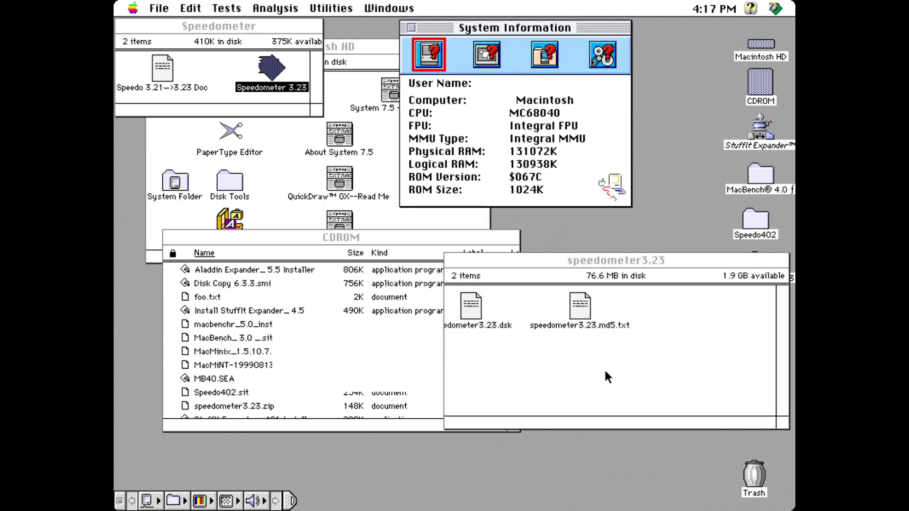
Step: Run the whole test series with Macintosh HD chosen as the drive to test
drag(275, 8, 249, 91)
click(423, 205)
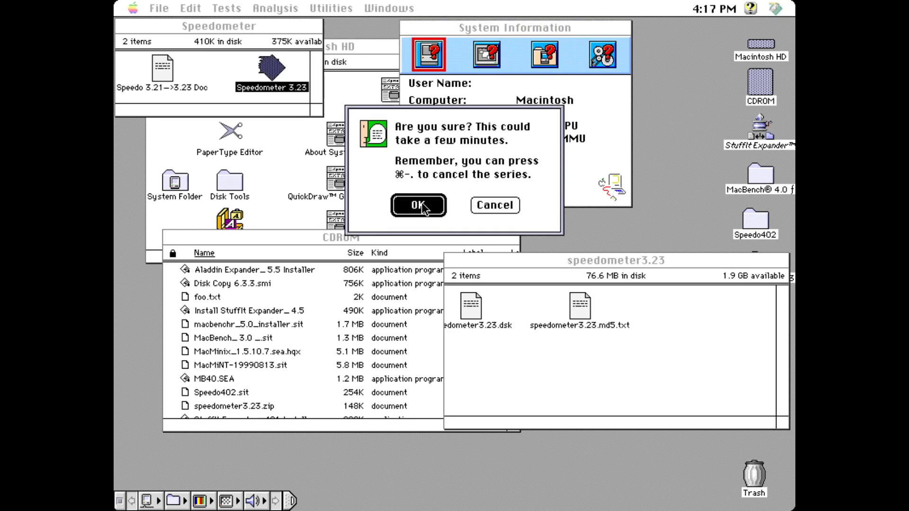
click(545, 253)
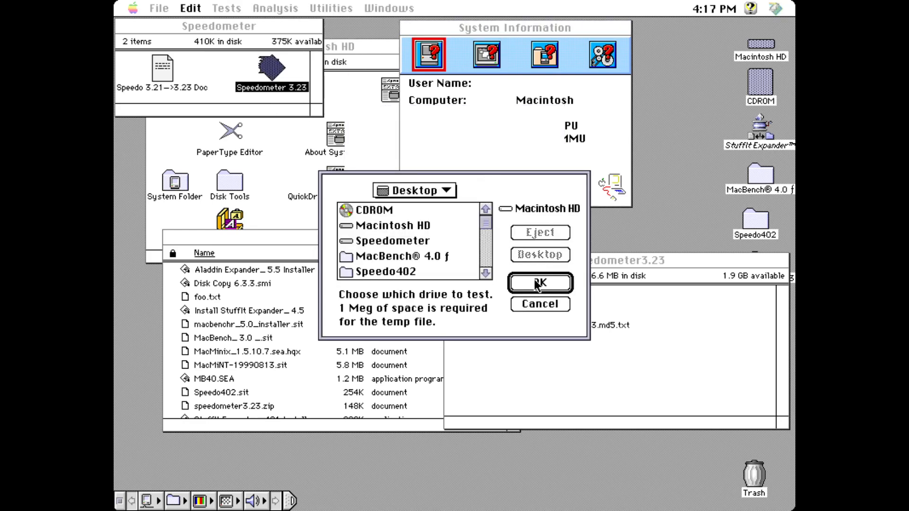
click(408, 228)
click(524, 285)
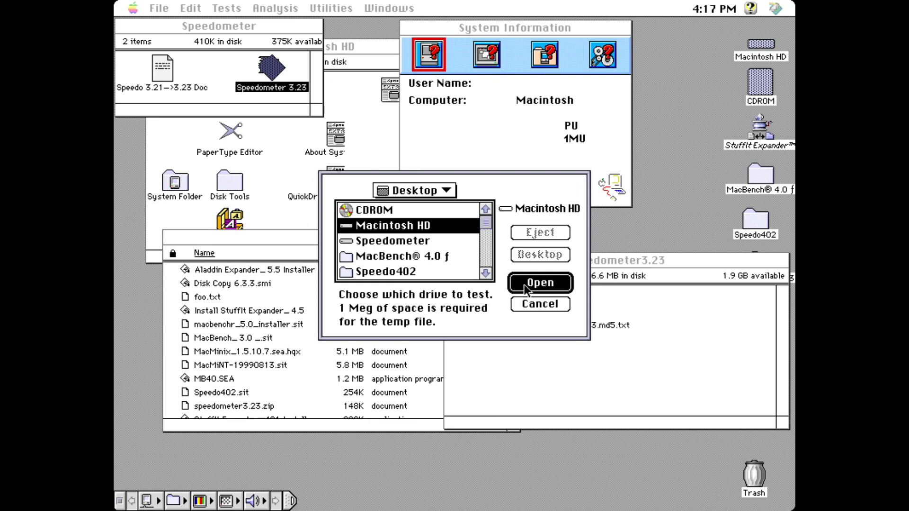
click(524, 285)
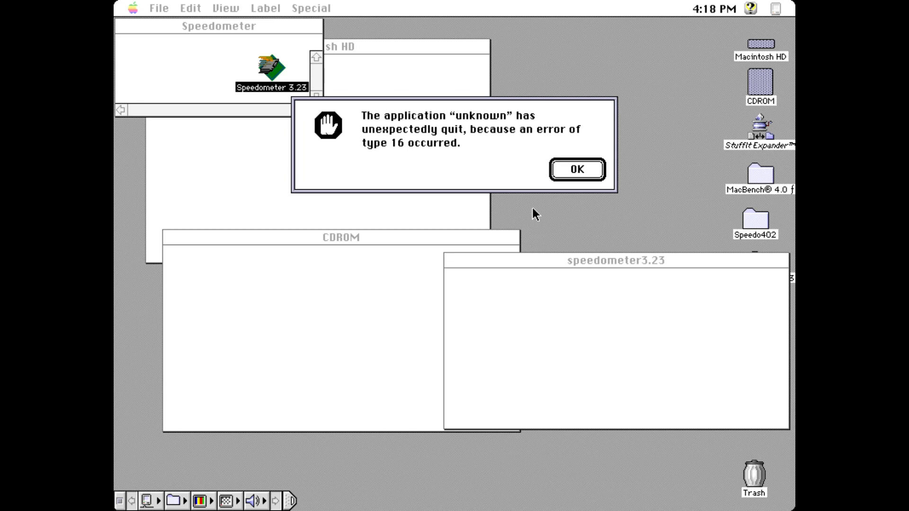
Step: Dismiss the crash alert and relaunch Speedometer 4.02 from the Speedo402 folder
click(576, 169)
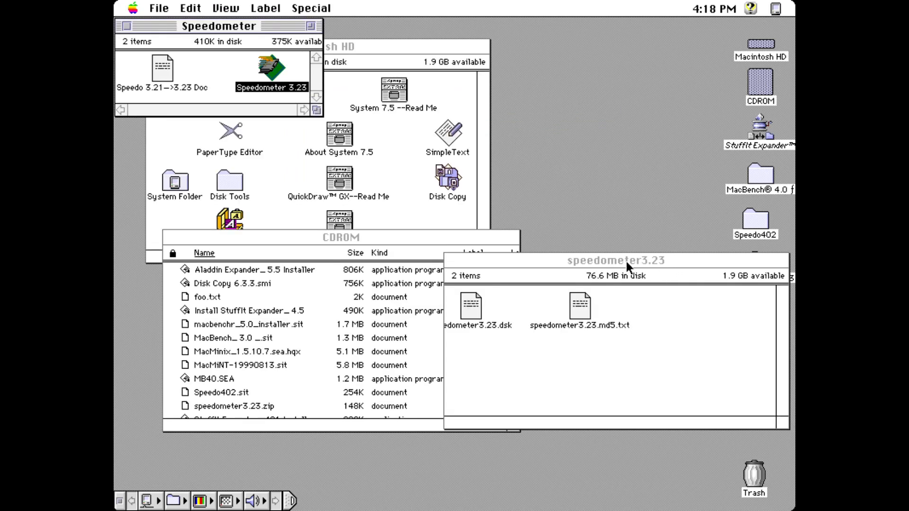
drag(626, 260, 497, 234)
double_click(756, 220)
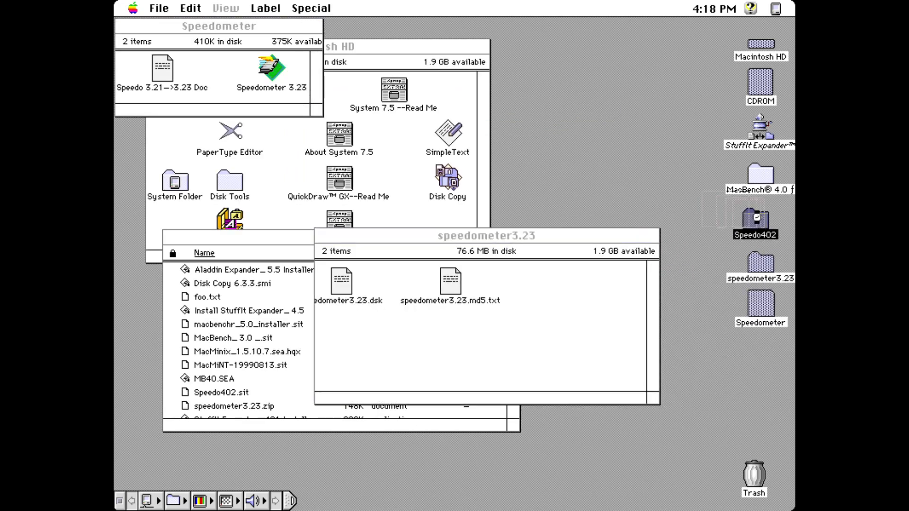
double_click(266, 75)
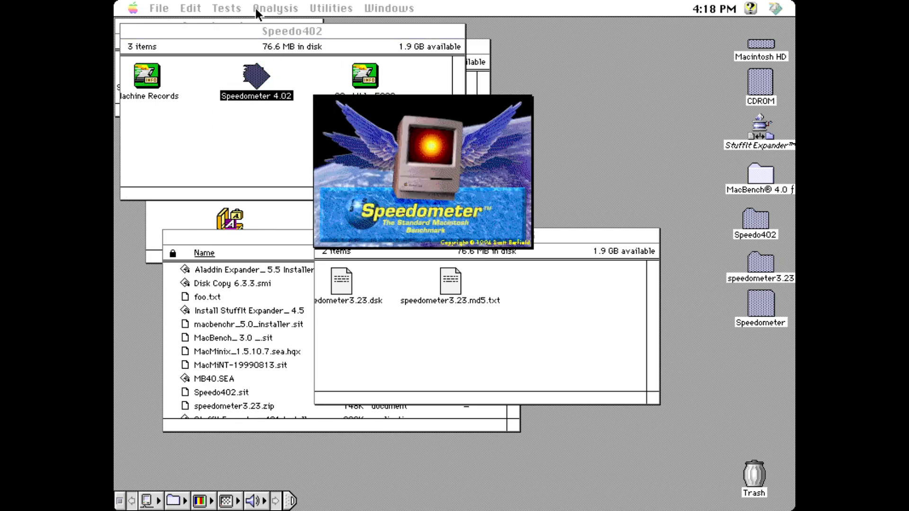
click(467, 253)
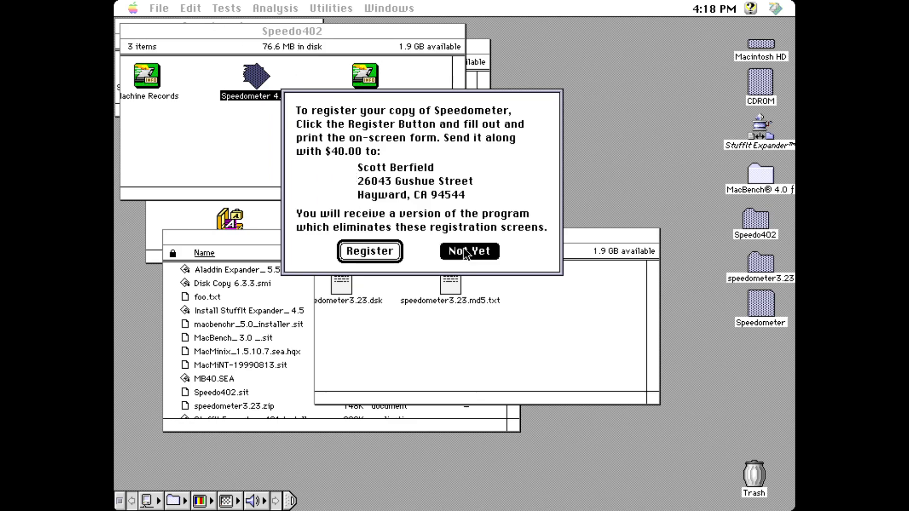
Step: Run Performance Rating with Math unchecked, testing Macintosh HD
click(218, 7)
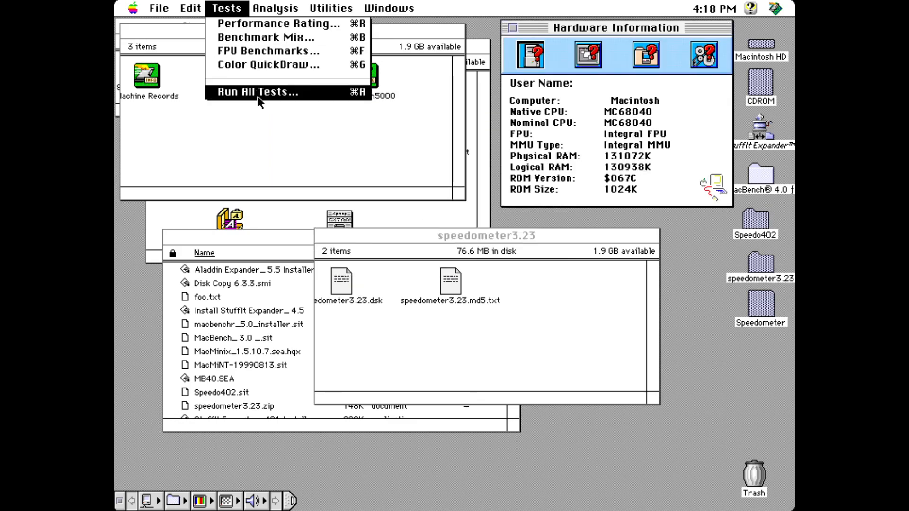
click(265, 24)
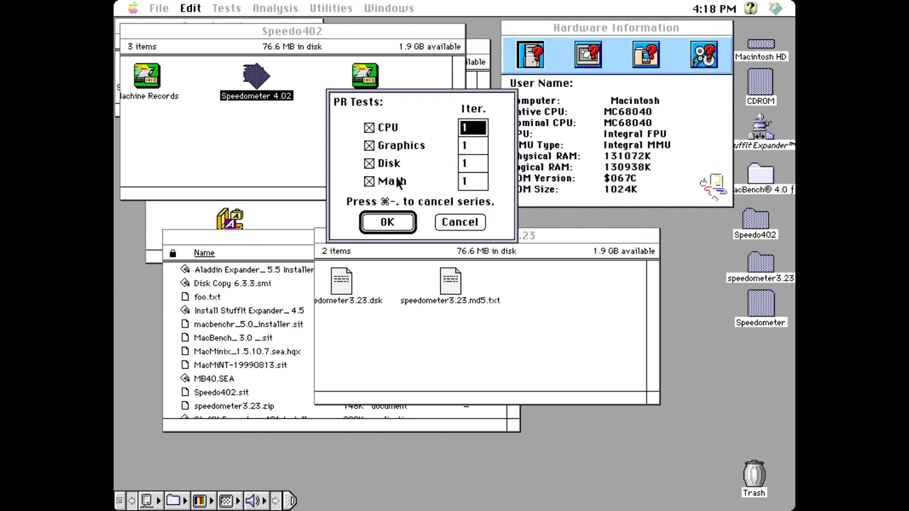
click(396, 181)
click(402, 221)
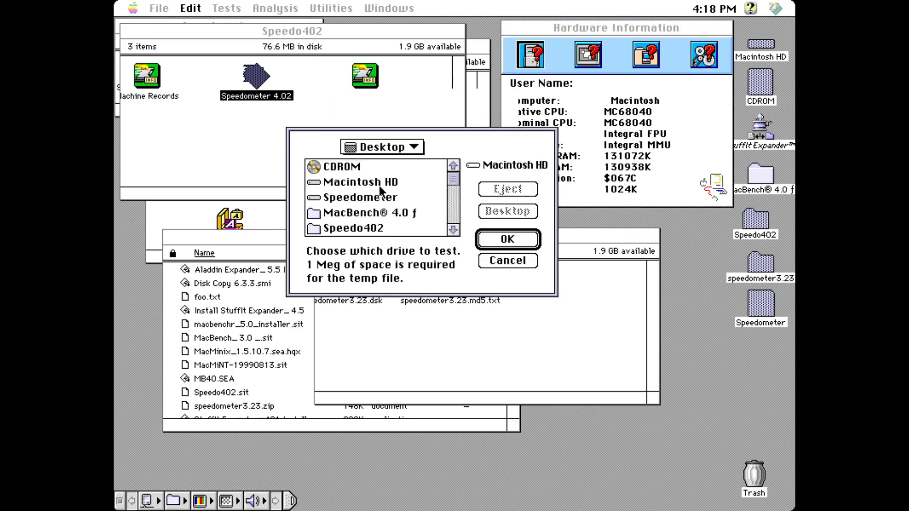
click(367, 181)
click(506, 241)
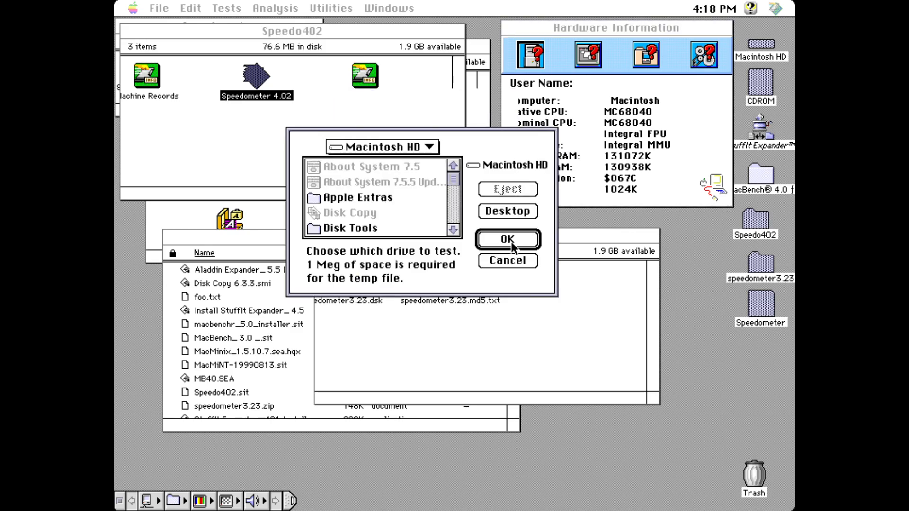
click(510, 241)
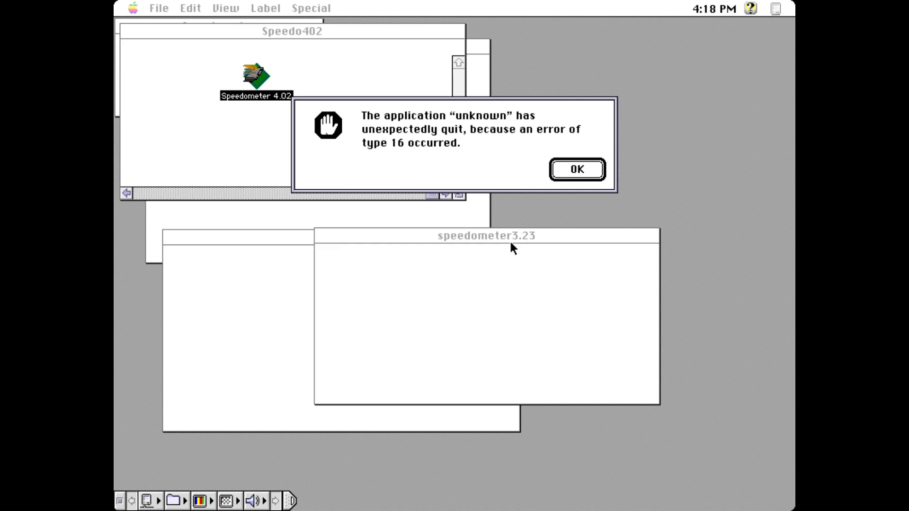
Step: Relaunch Speedometer 4.02 and run Performance Rating on CPU and Graphics only, scoring 111.281 and 3.634
click(584, 176)
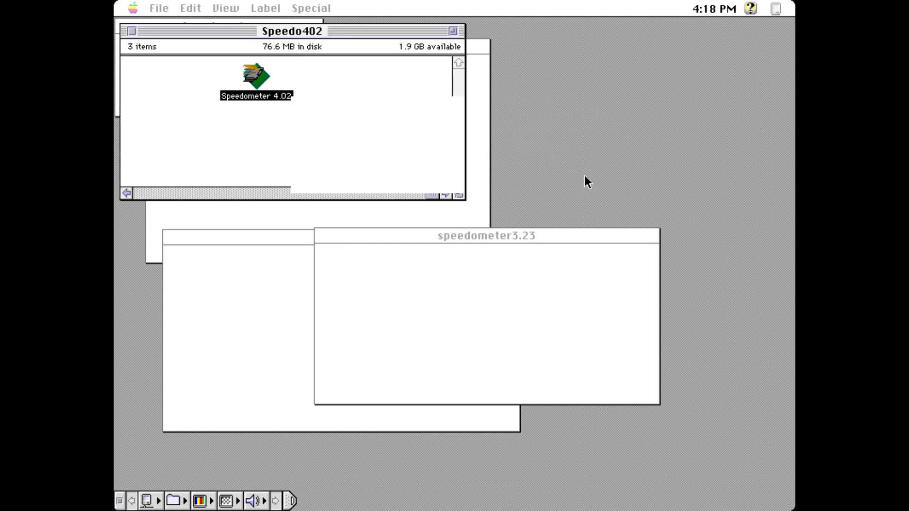
double_click(267, 78)
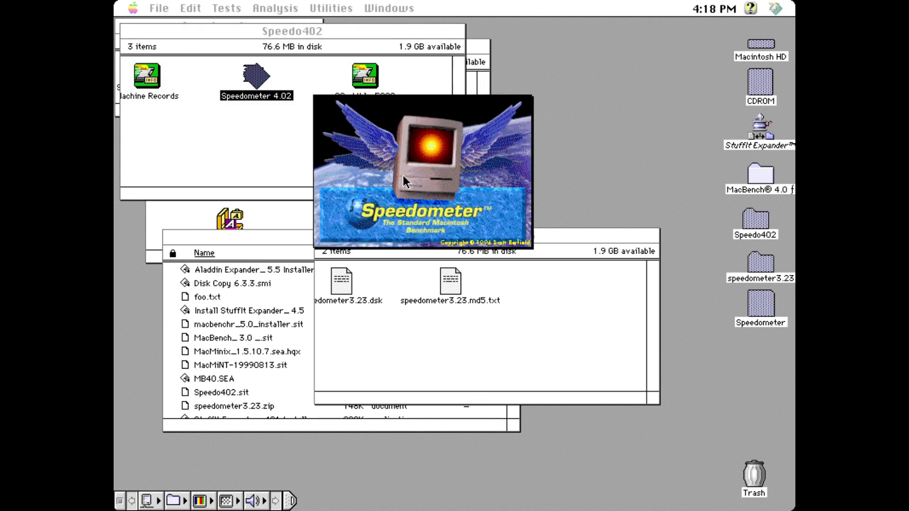
click(483, 254)
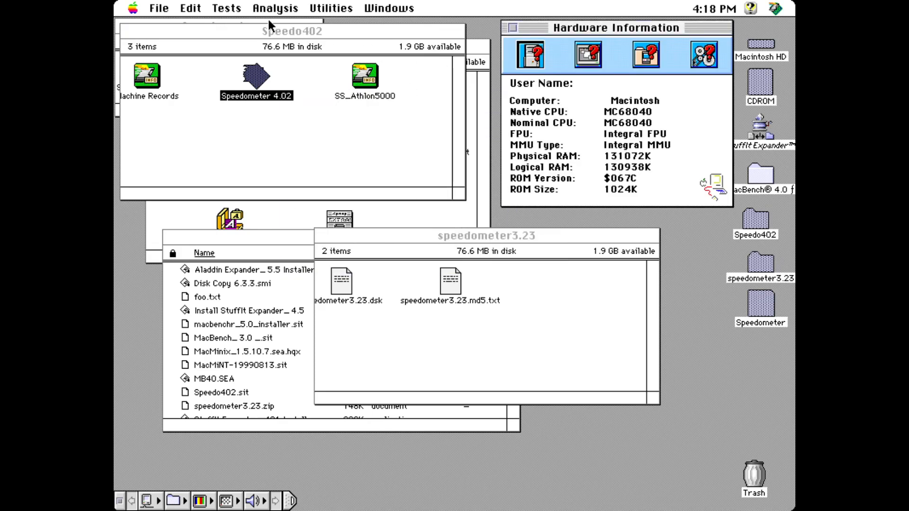
click(258, 9)
click(251, 24)
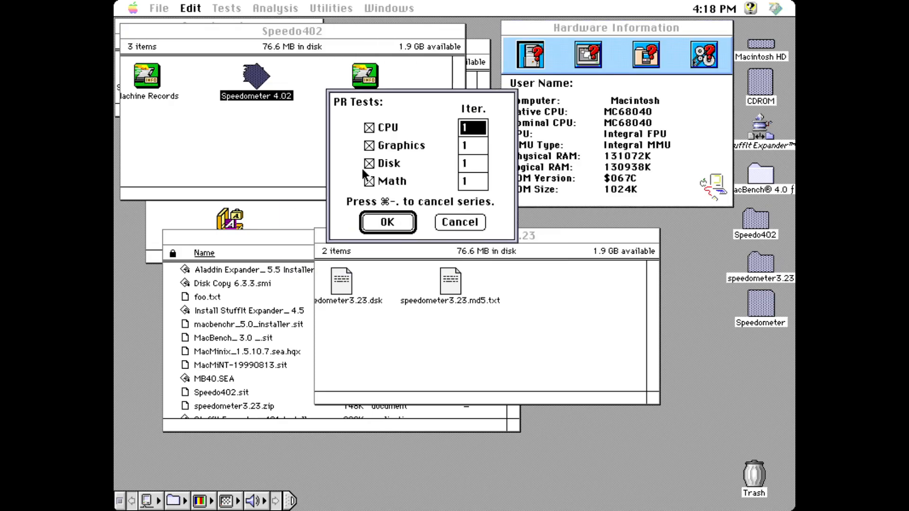
click(389, 226)
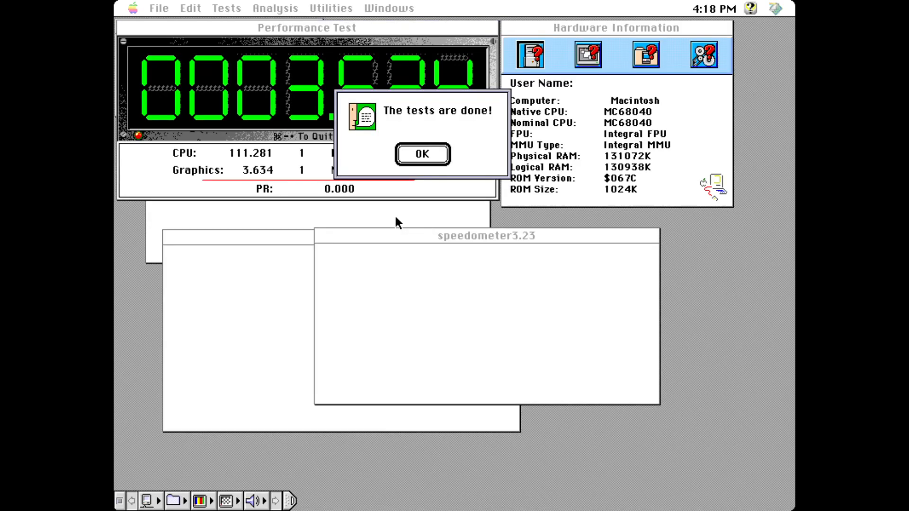
click(417, 161)
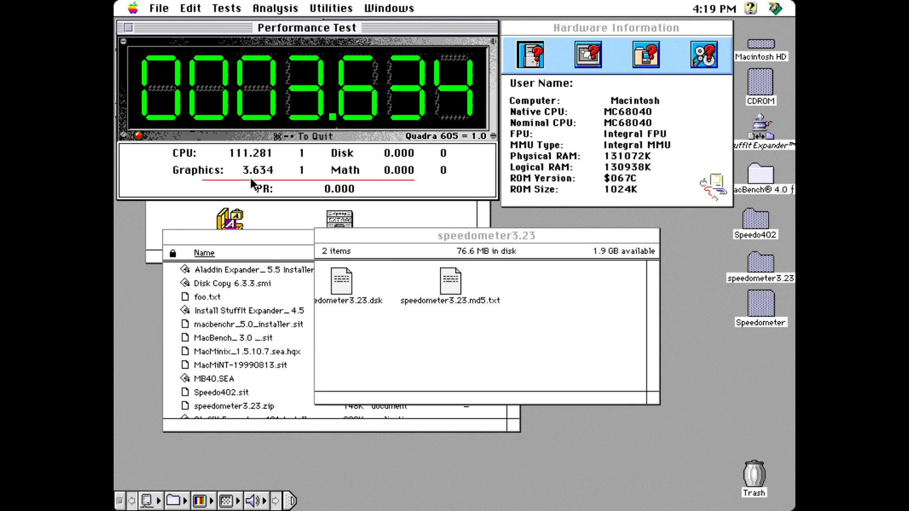
Step: Review results (CPU 111.281, Graphics 3.634, PR 0.000) and open the Analysis menu
click(290, 9)
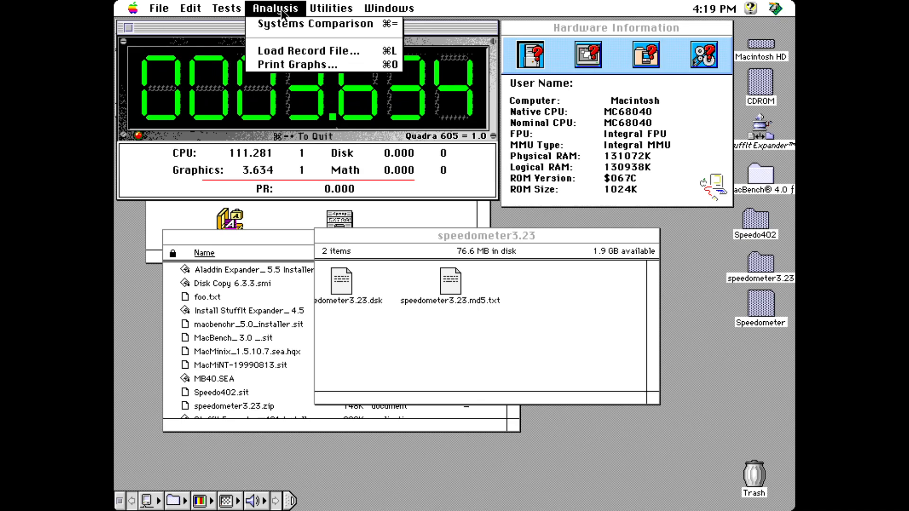
Step: Load the SS_Athlon5000 machine record file from the Speedo402 folder
click(303, 51)
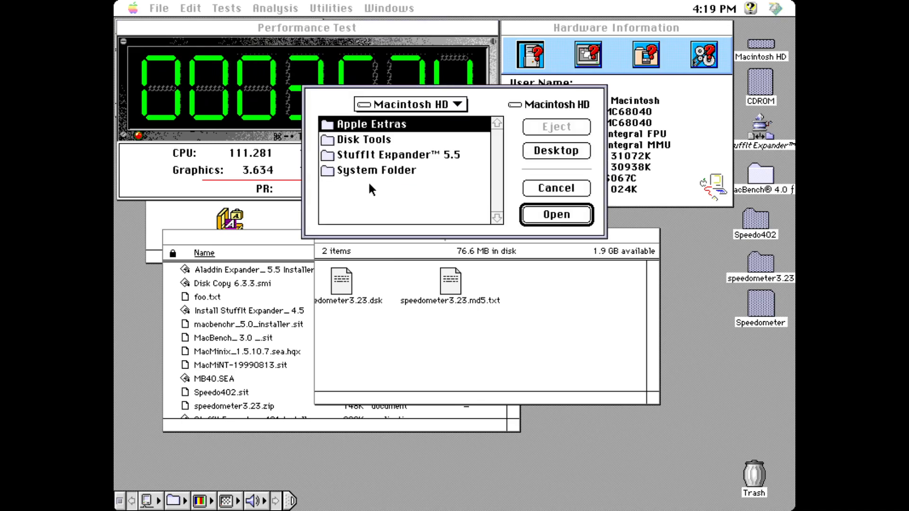
click(551, 152)
double_click(419, 169)
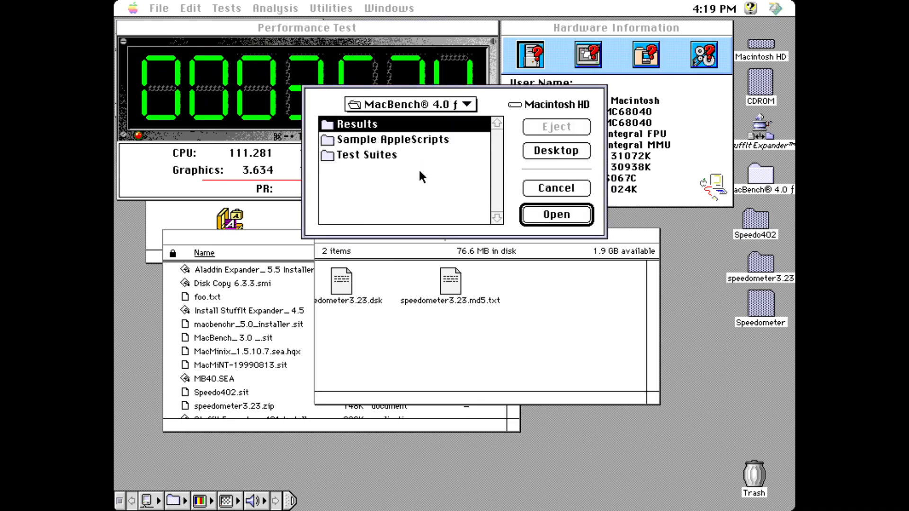
click(553, 154)
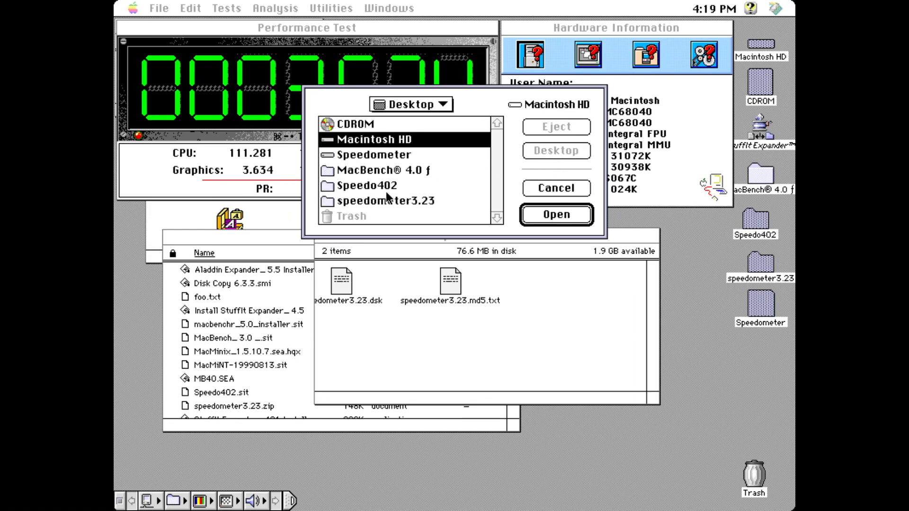
click(378, 184)
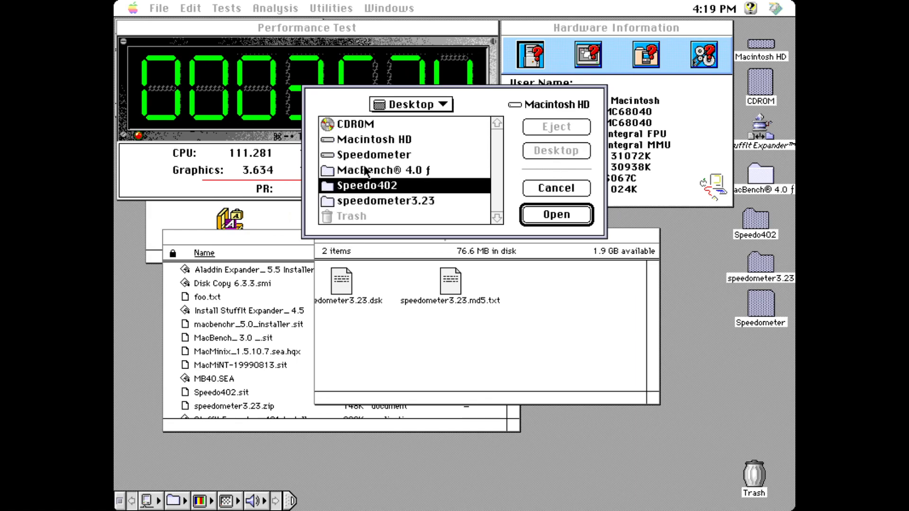
double_click(329, 187)
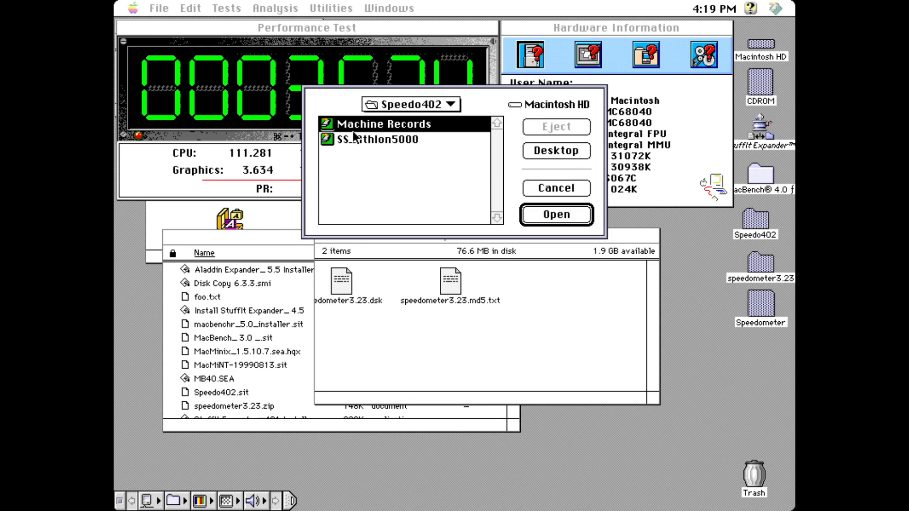
double_click(358, 139)
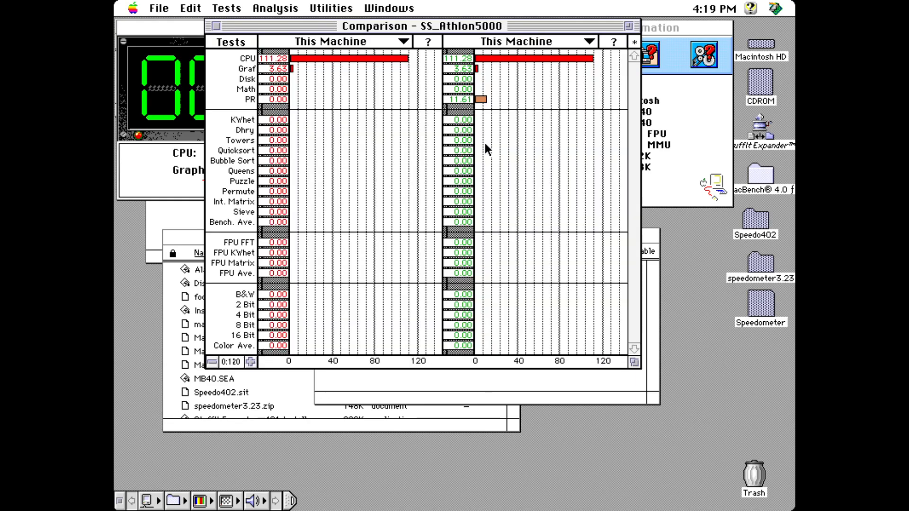
Step: Compare against the AMD_5000 Power Macintosh record (CPU 32.52, PR 14.03)
click(516, 41)
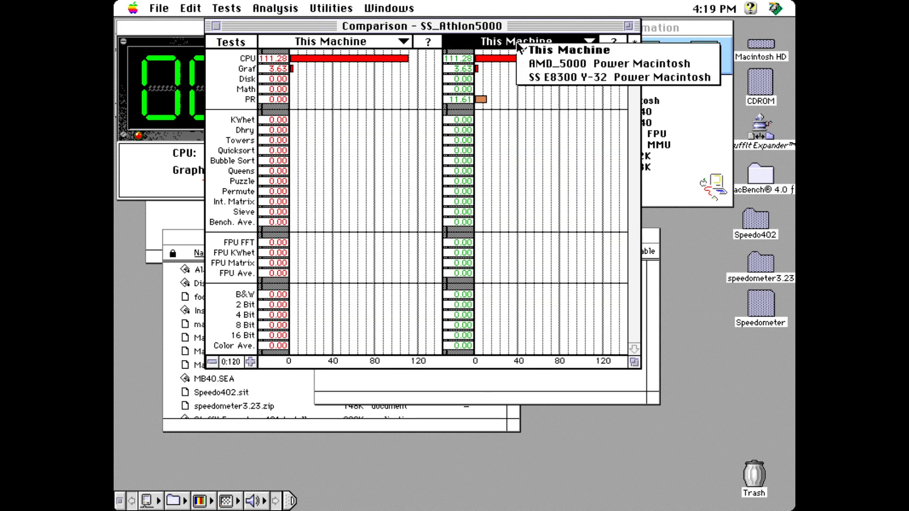
click(542, 67)
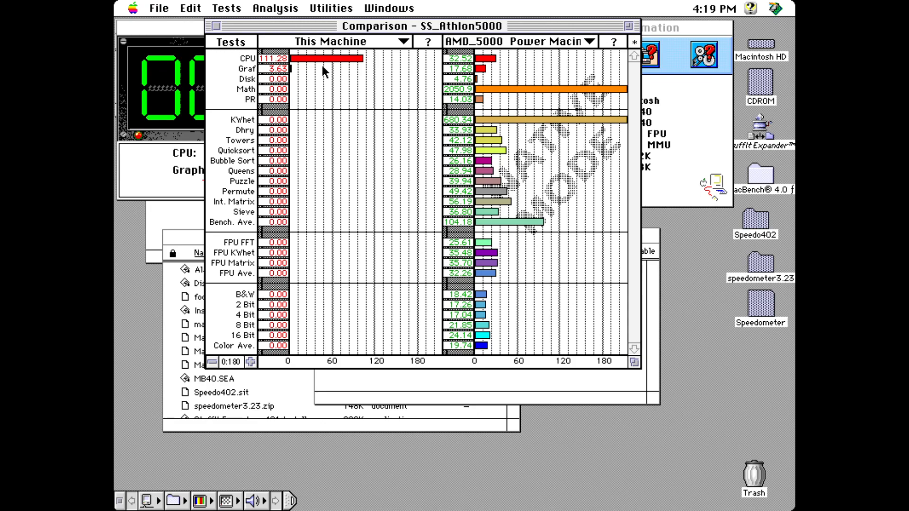
click(159, 8)
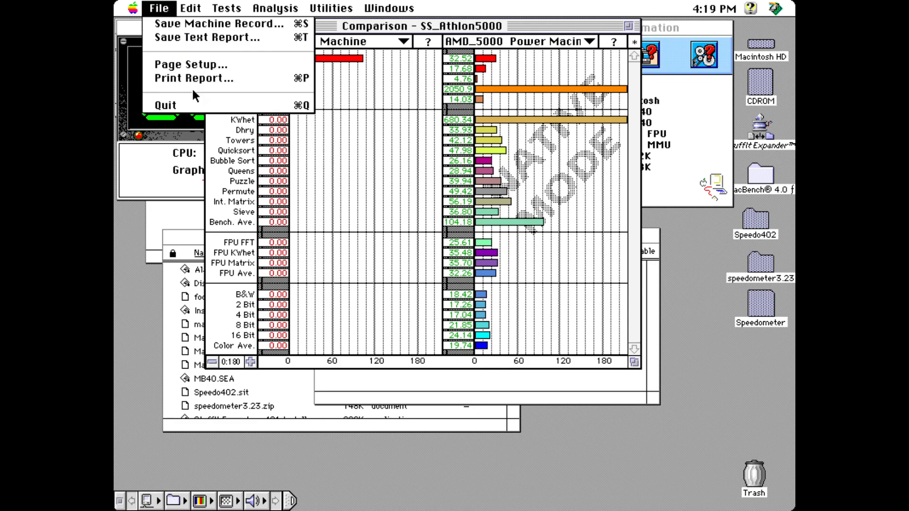
Step: Save this machine's results to a new record file named BEMB, keeping the default description
click(191, 25)
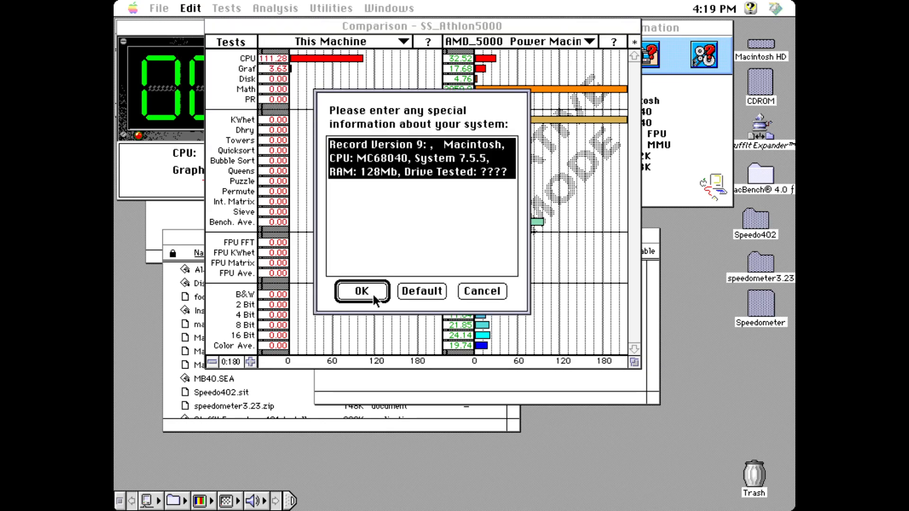
click(427, 229)
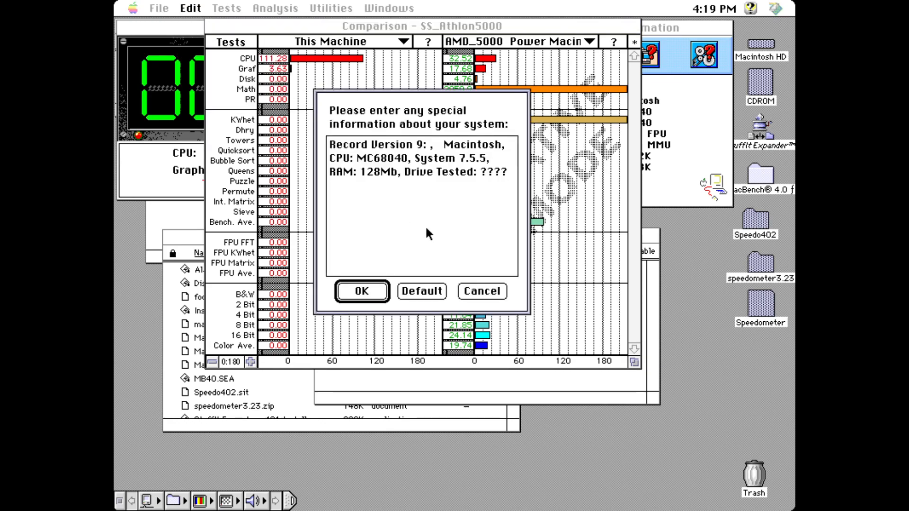
key(Return)
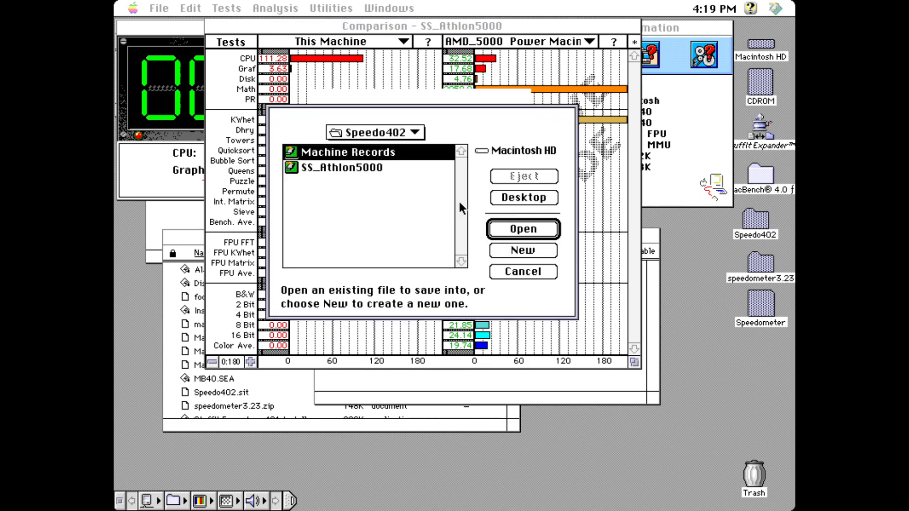
click(426, 225)
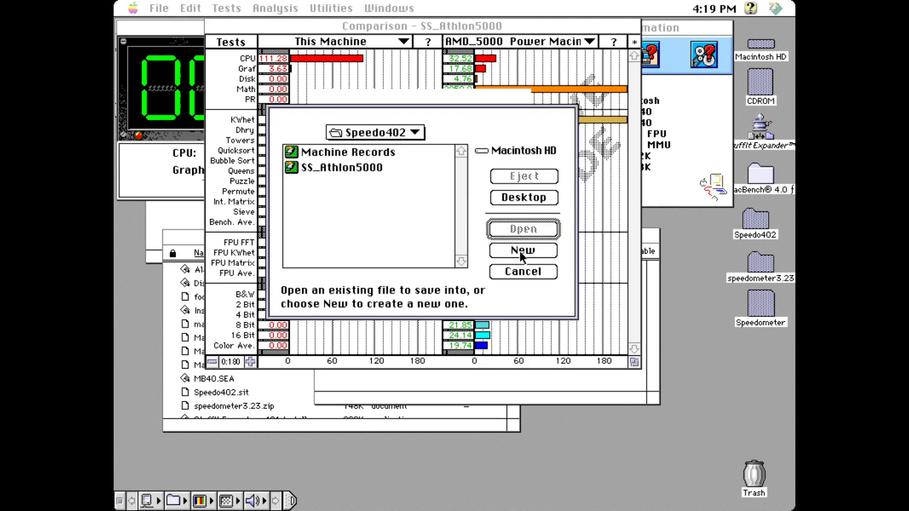
click(520, 252)
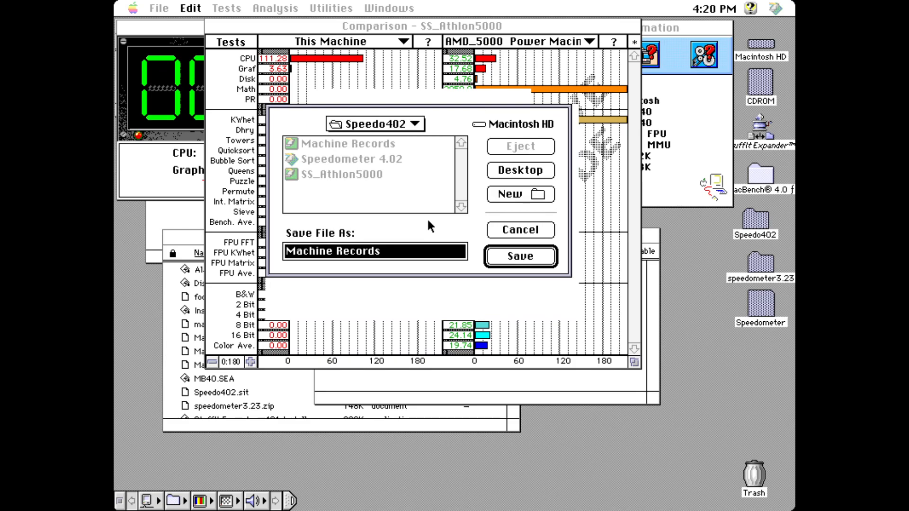
text(BEMB)
key(Return)
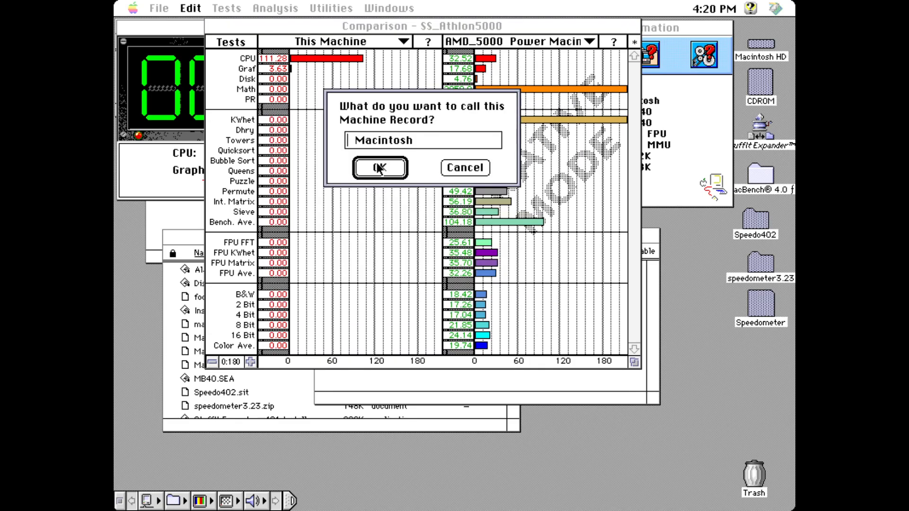
Step: Name the machine record 'QEMU Quadra 800'
text(QEMU )
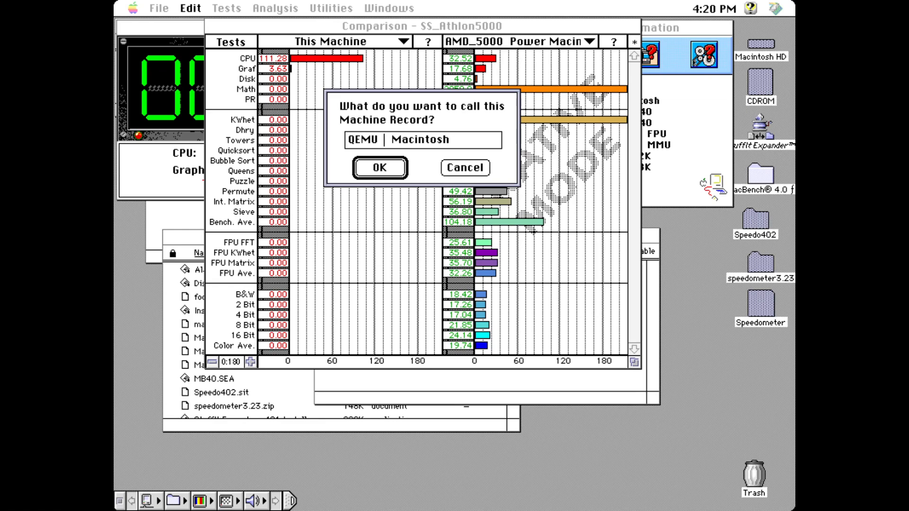
text(quad)
key(BackSpace)
key(BackSpace)
key(BackSpace)
key(BackSpace)
text(Q)
key(BackSpace)
text(Qa)
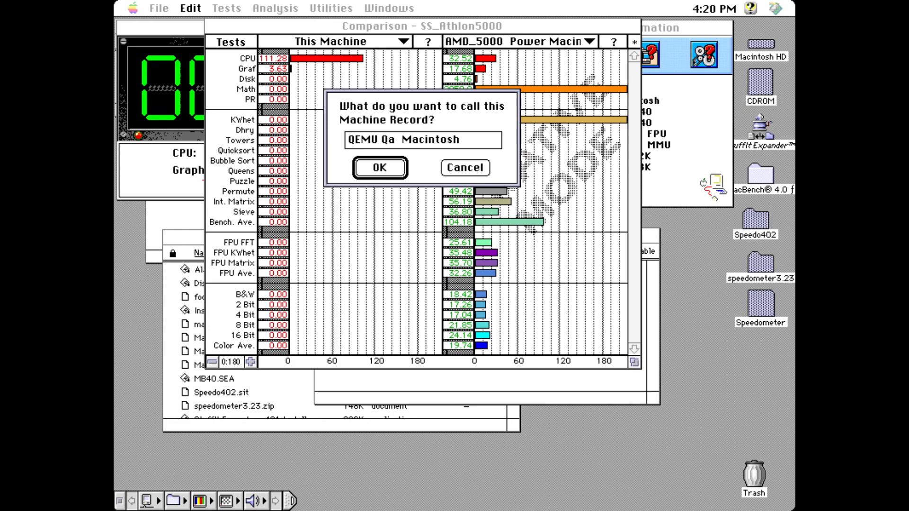
key(BackSpace)
text(uadra 800)
key(Return)
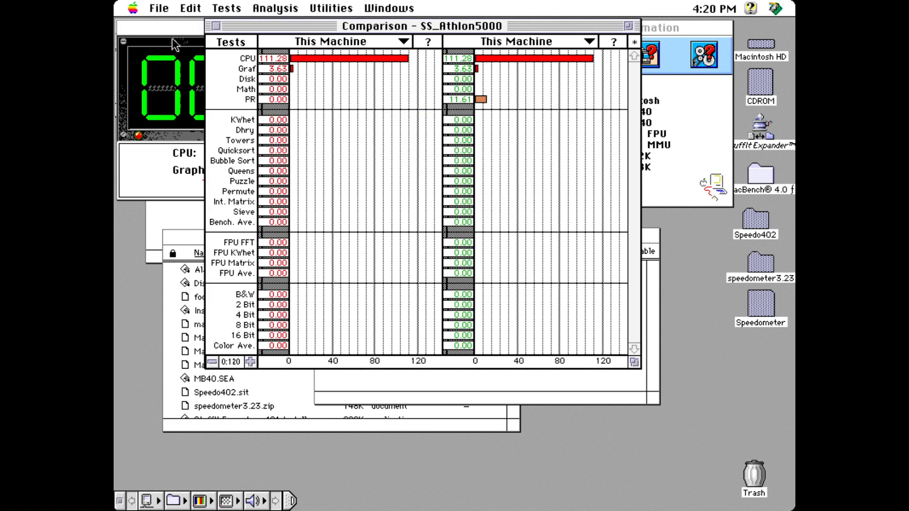
Step: Quit Speedometer, close the Speedo402, Speedometer and speedometer3.23 windows, and launch MacBench 4.0 from its folder
key(super+q)
click(348, 138)
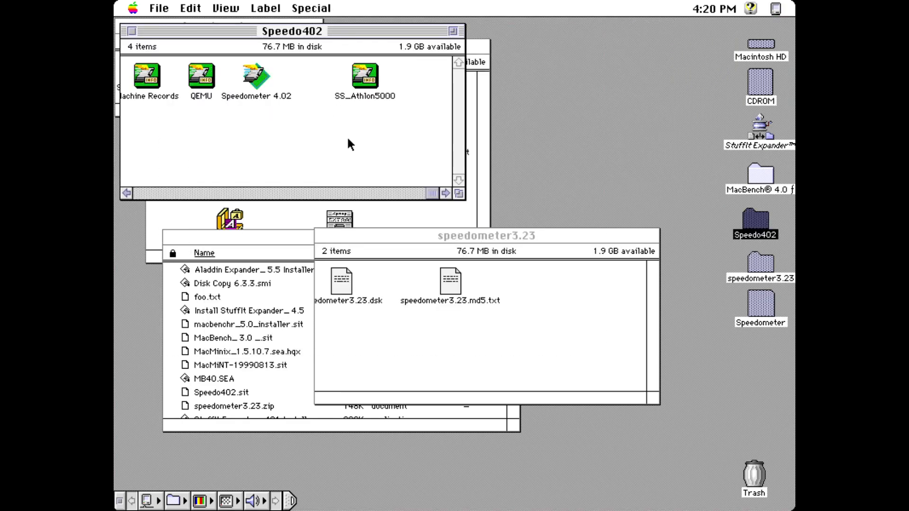
key(super+w)
click(232, 112)
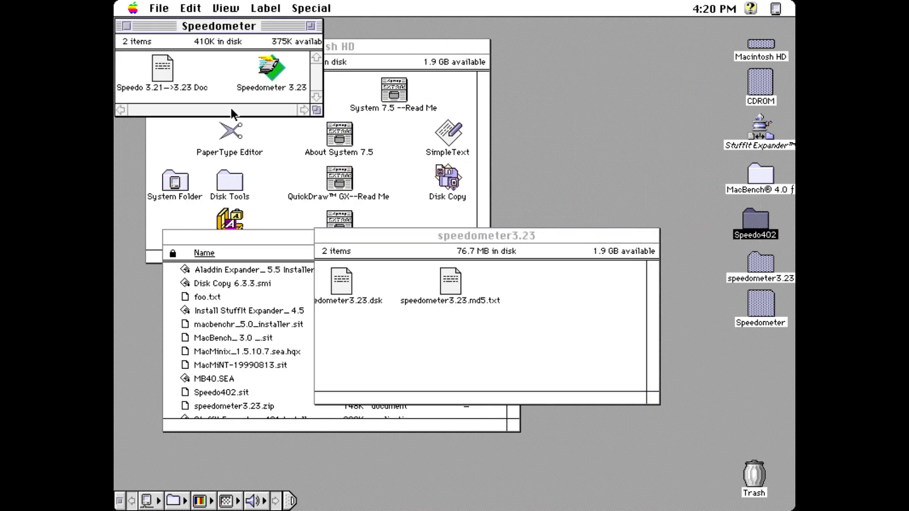
key(super+w)
click(501, 281)
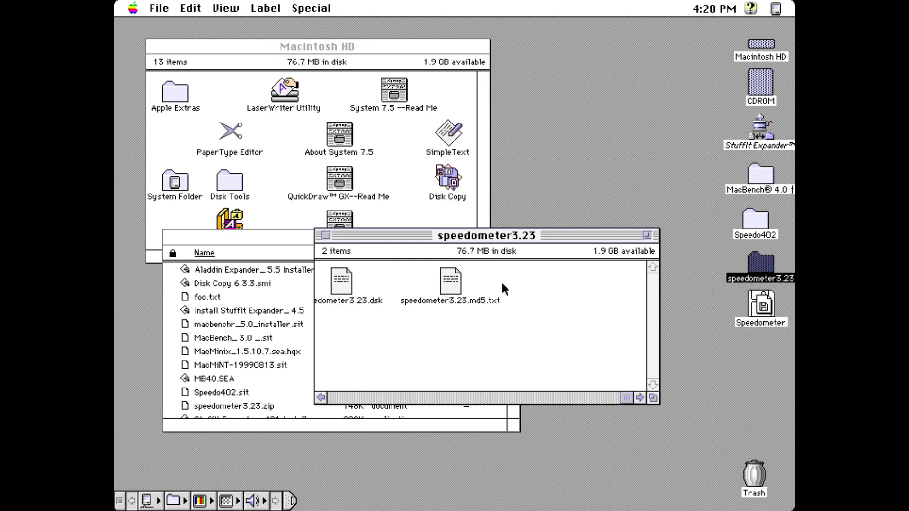
key(super+w)
double_click(772, 174)
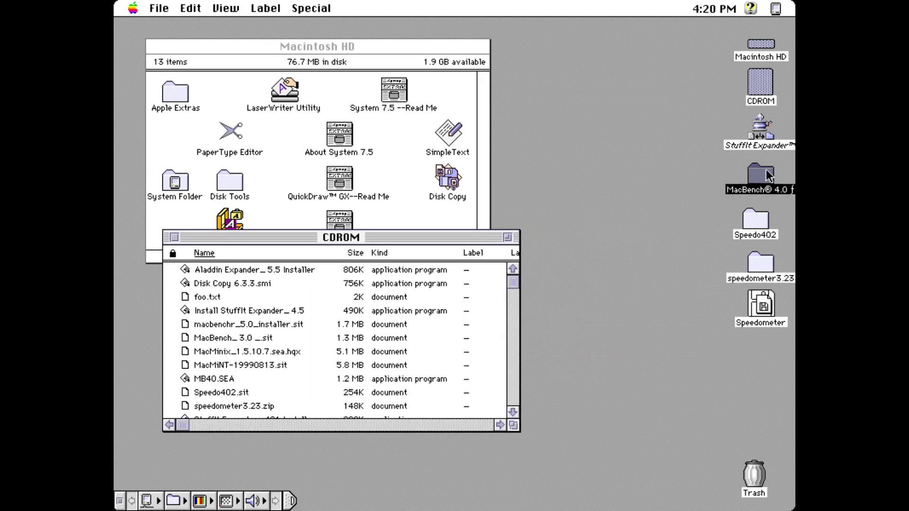
double_click(353, 100)
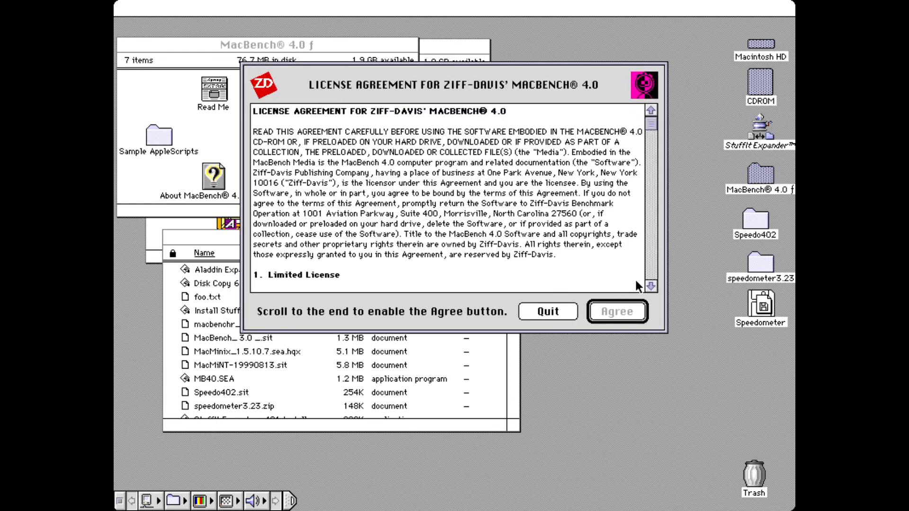
Step: Accept the Ziff-Davis license and register MacBench with a placeholder name and organization
drag(660, 297, 661, 296)
click(617, 312)
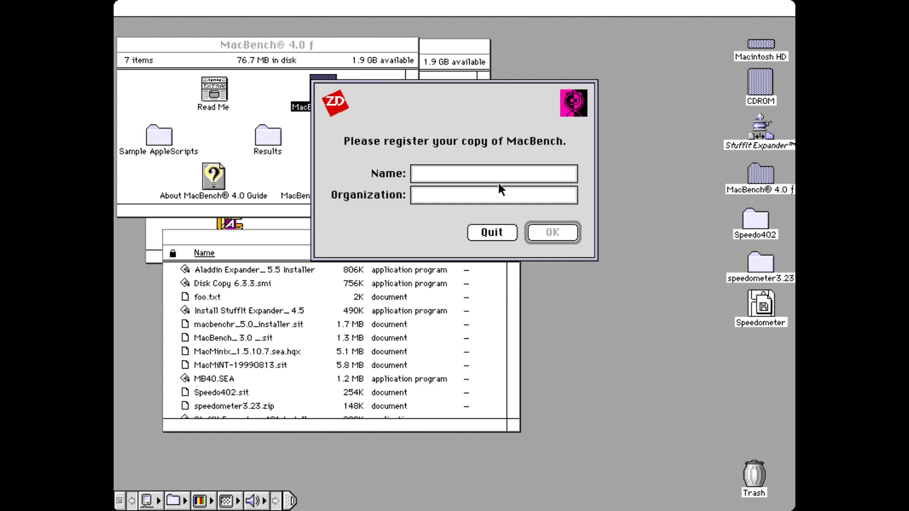
text(a)
key(Tab)
text(b)
click(527, 234)
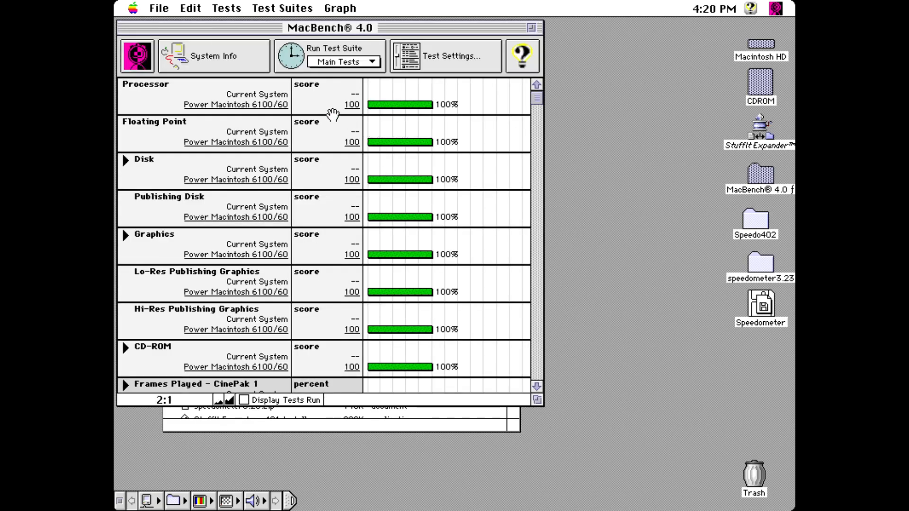
Step: Run the All Tests suite, confirming past the length and unavailable-tests warnings
click(283, 8)
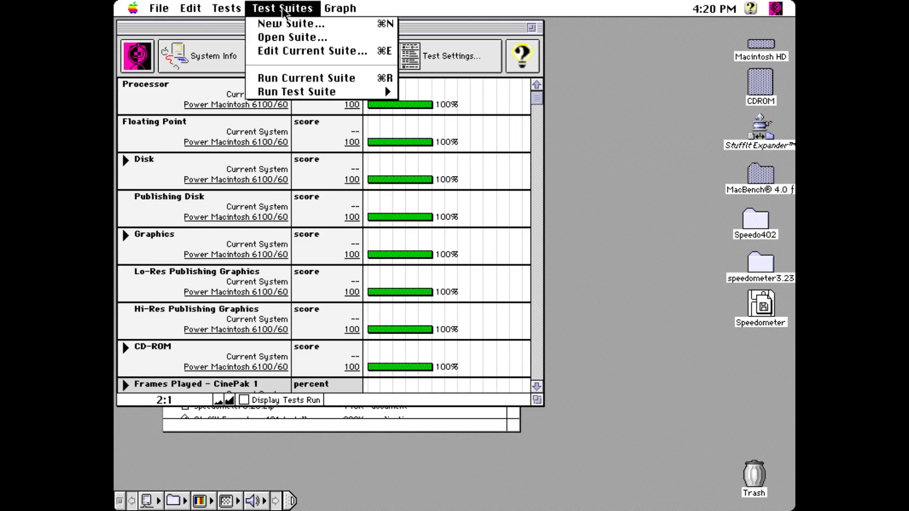
mouse_move(325, 95)
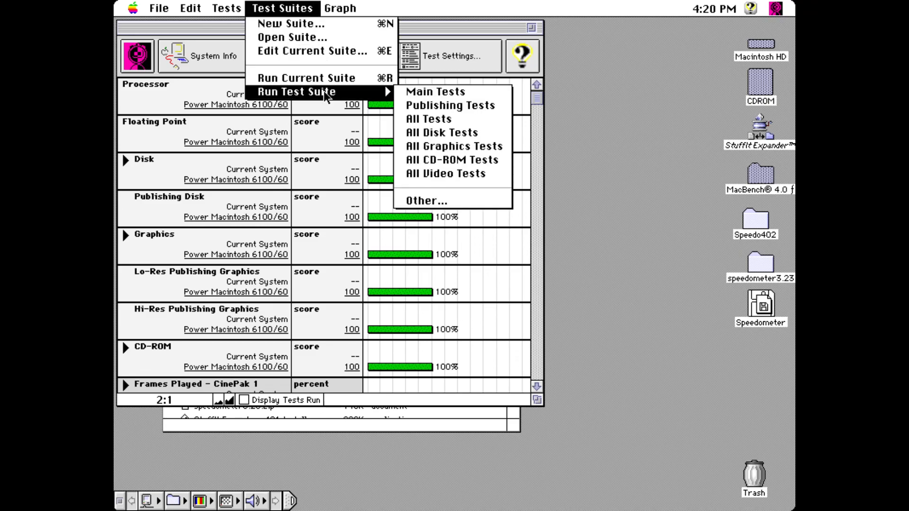
click(447, 119)
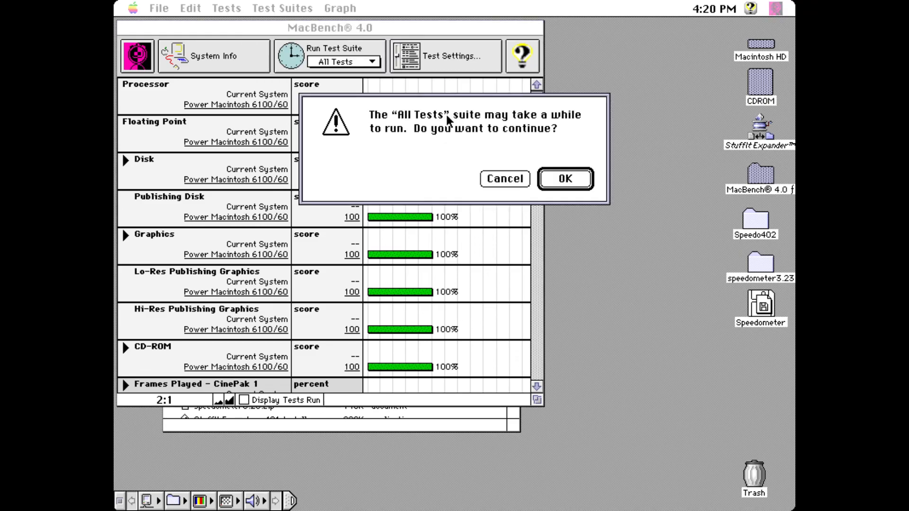
click(565, 179)
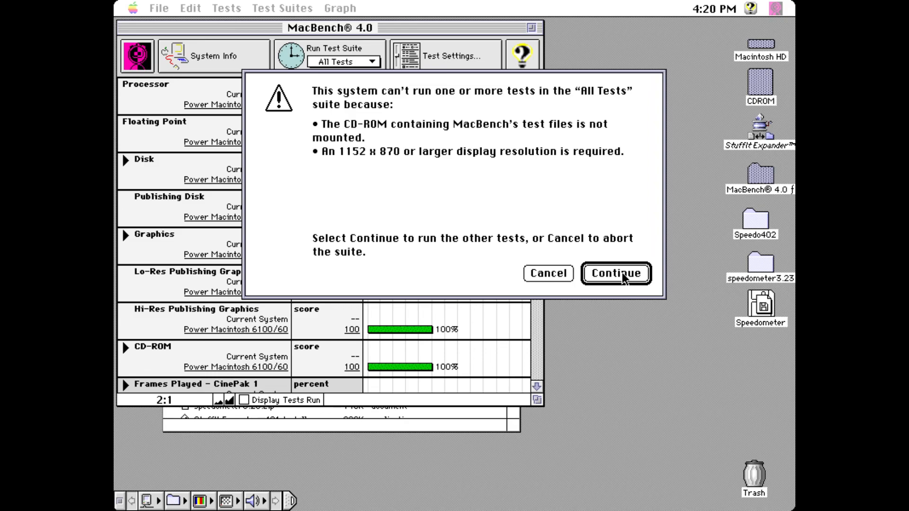
click(616, 274)
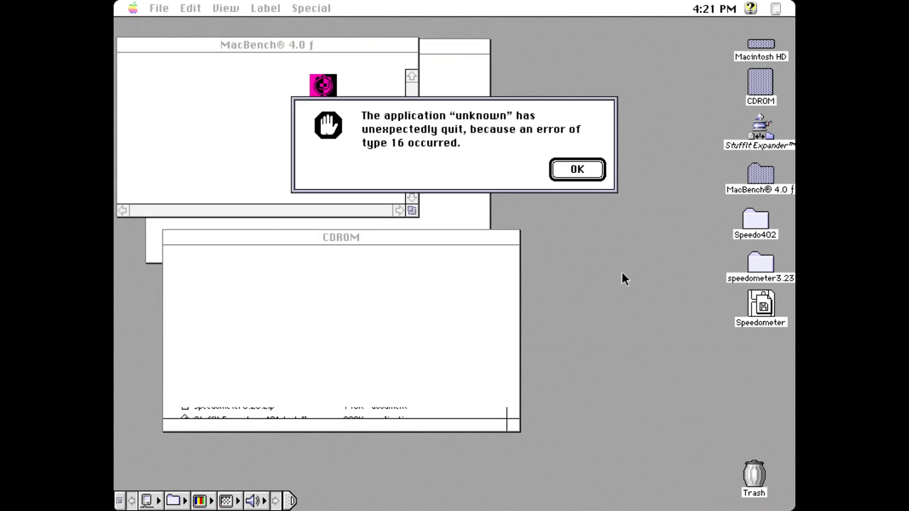
Step: Dismiss the 'unexpectedly quit, error of type 16' alert after the MacBench crash
click(574, 168)
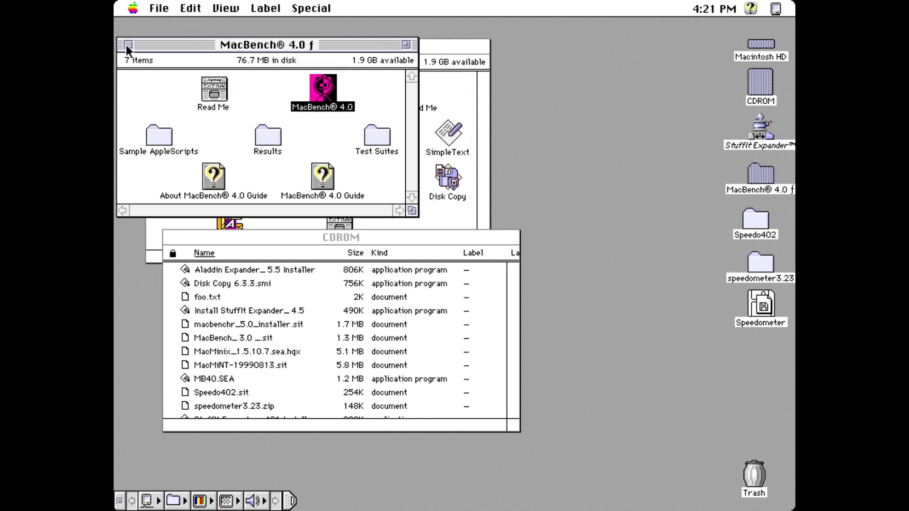
Step: Trash the Speedometer disk and MacBench, Speedo402, speedometer3.23 folders; expand MacMinix_1.5.10.7.sea.hqx in StuffIt Expander
click(127, 46)
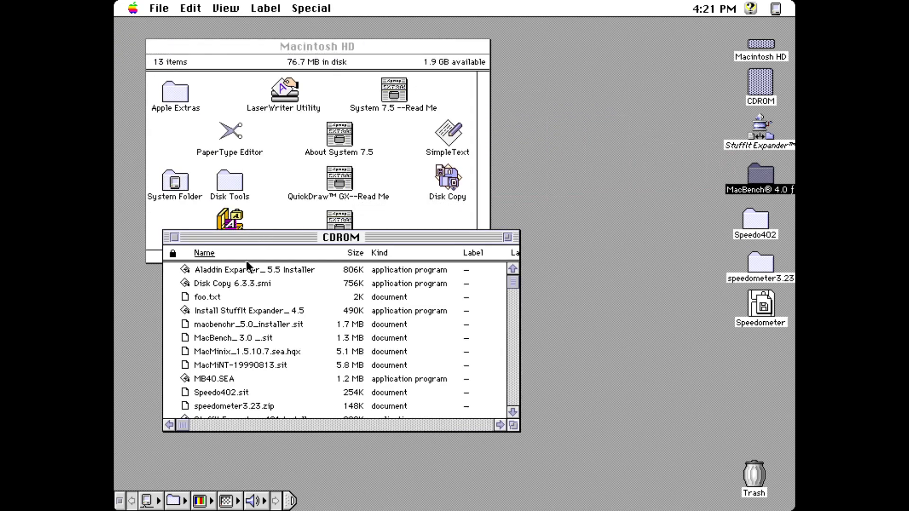
drag(761, 306, 755, 471)
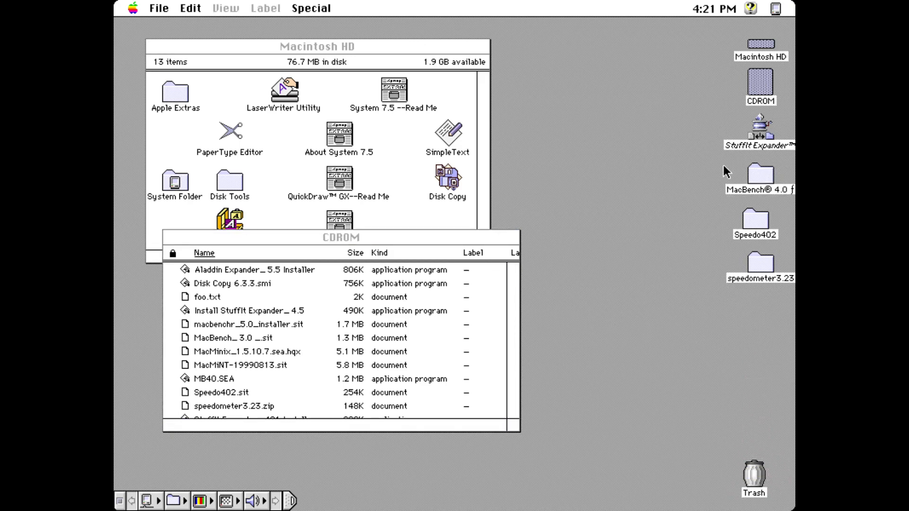
drag(726, 171, 759, 470)
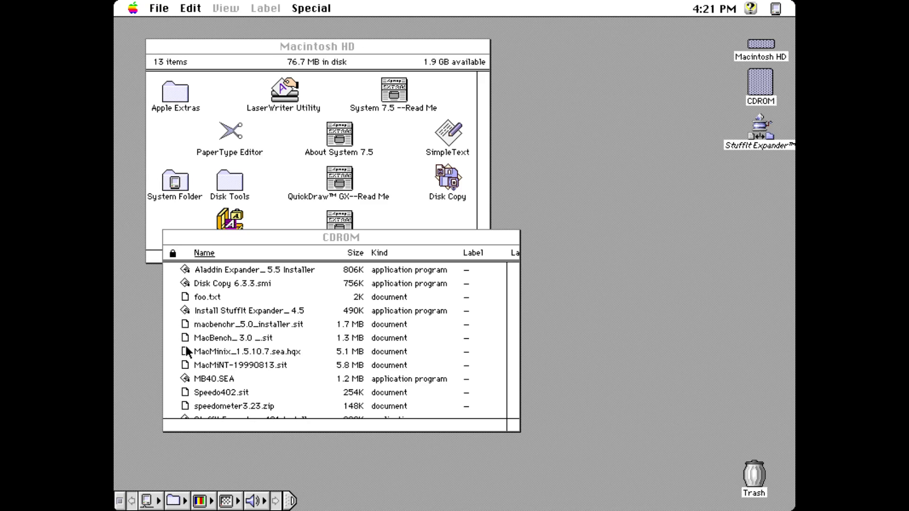
drag(186, 352, 730, 148)
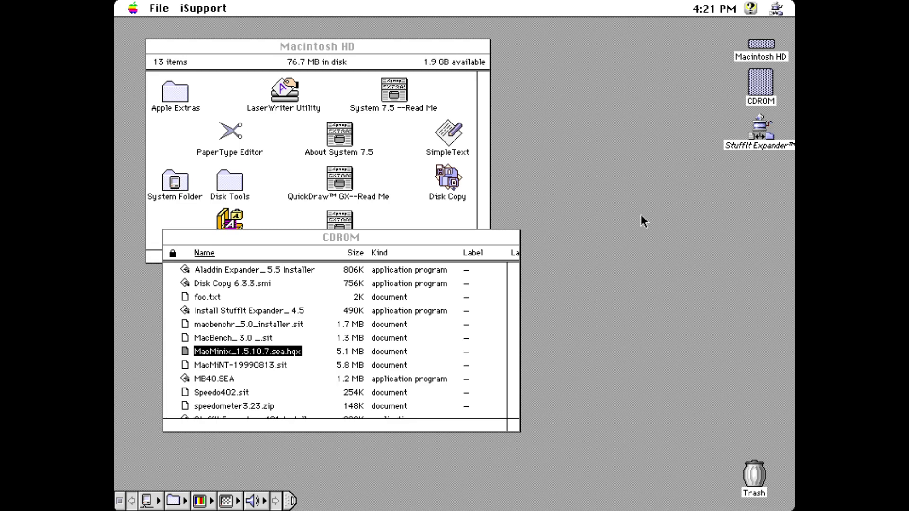
Step: Dismiss the locked-disk error, choose Desktop Folder as destination, and acknowledge the DropStuff notice
click(577, 233)
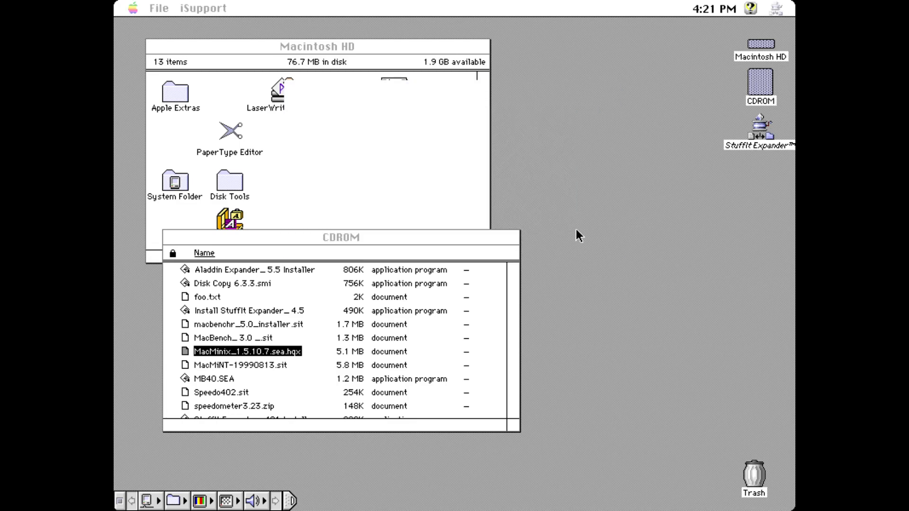
click(550, 162)
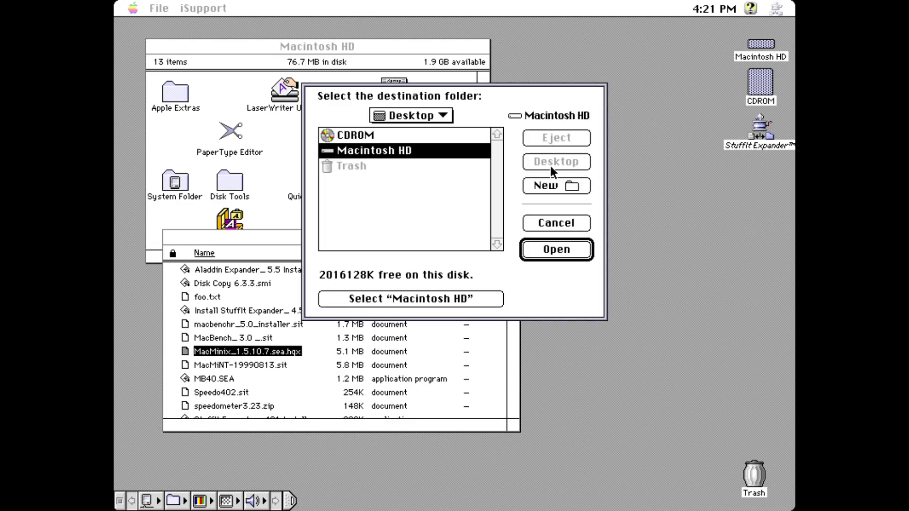
click(456, 225)
click(462, 300)
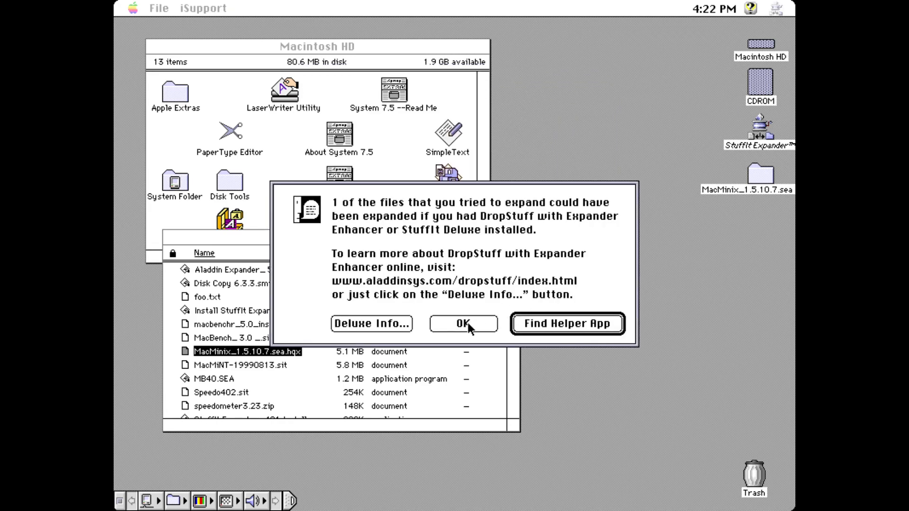
click(468, 323)
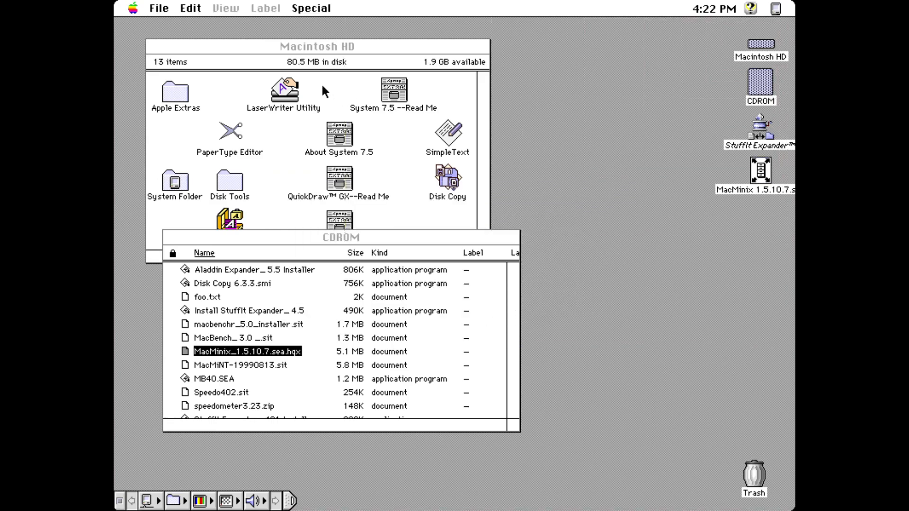
click(757, 128)
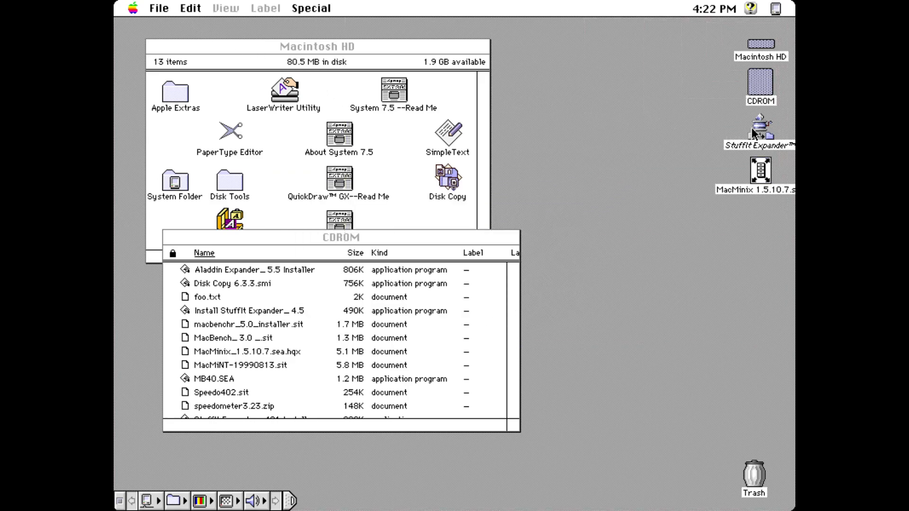
double_click(758, 128)
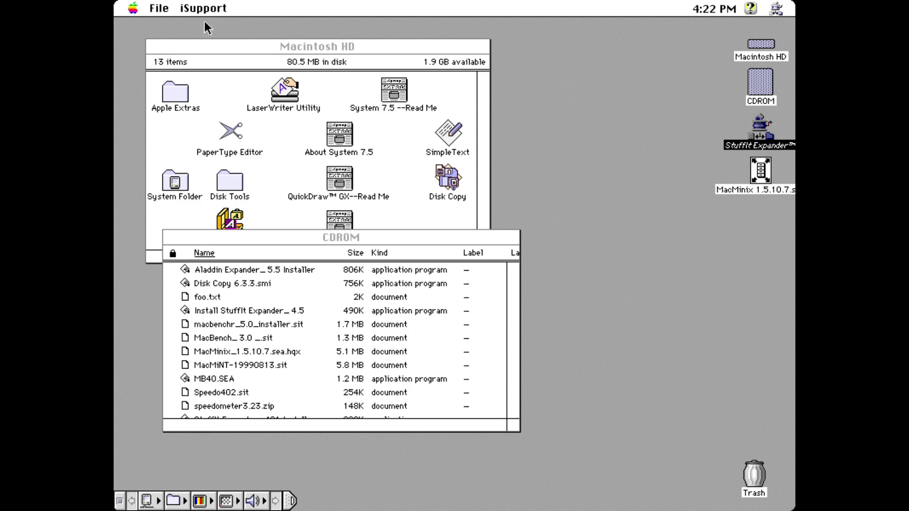
drag(175, 12, 179, 35)
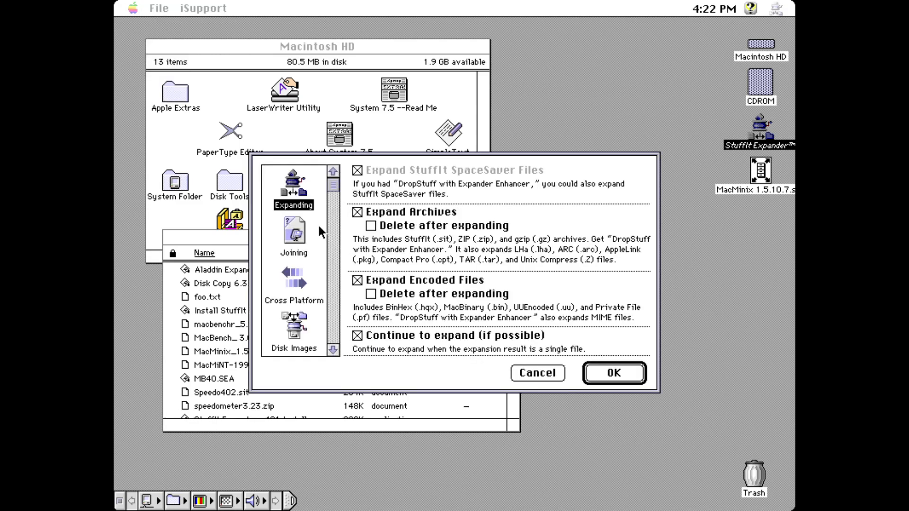
click(294, 232)
click(279, 272)
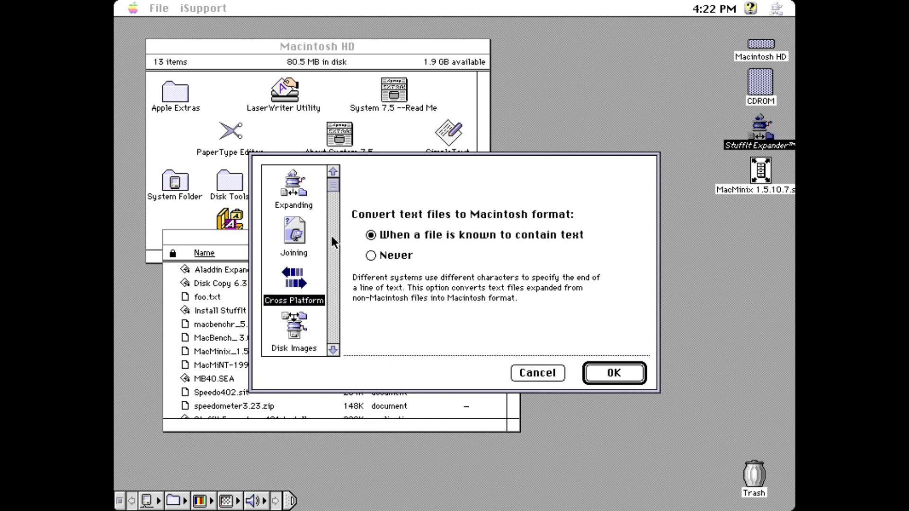
click(604, 379)
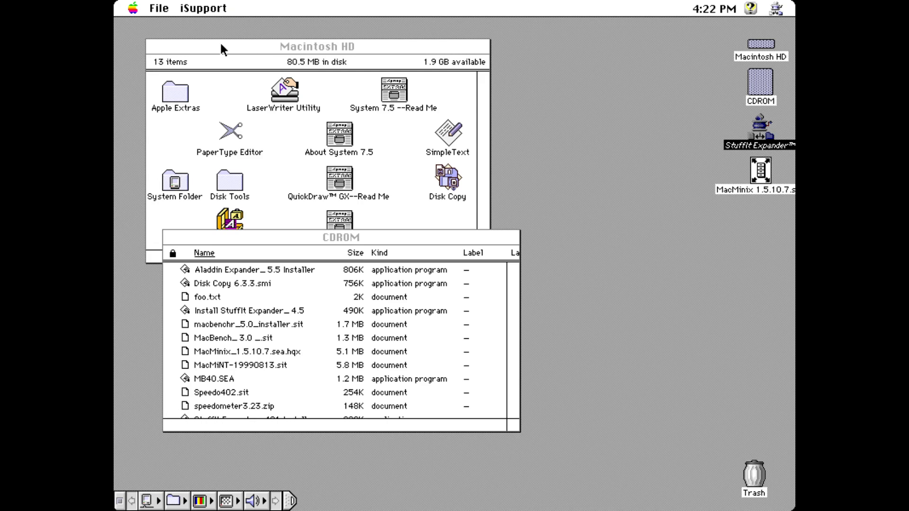
drag(159, 8, 162, 90)
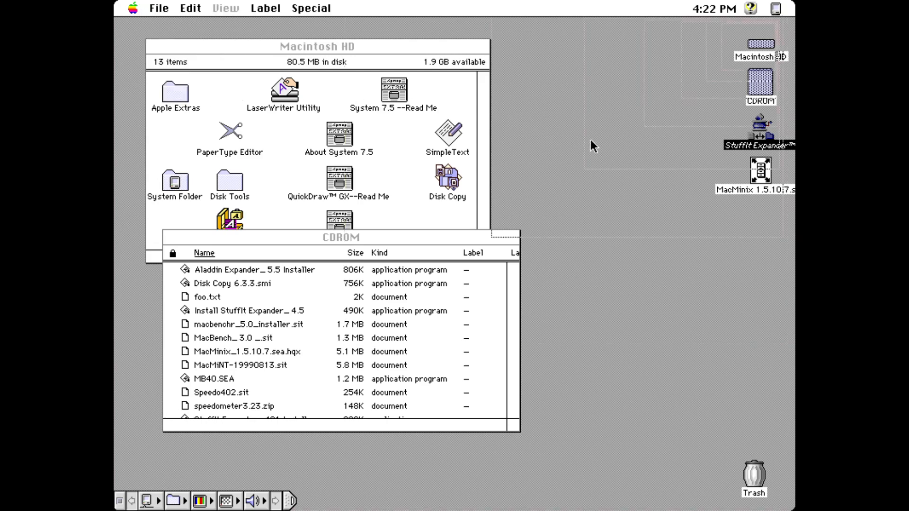
click(762, 172)
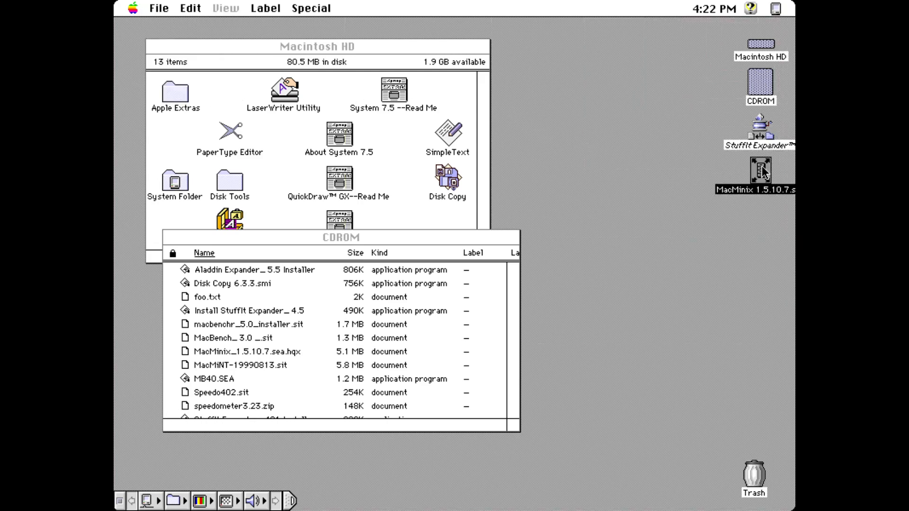
Step: Run the MacMinix 1.5.10.7 self-extractor and extract its contents to the Desktop
double_click(763, 172)
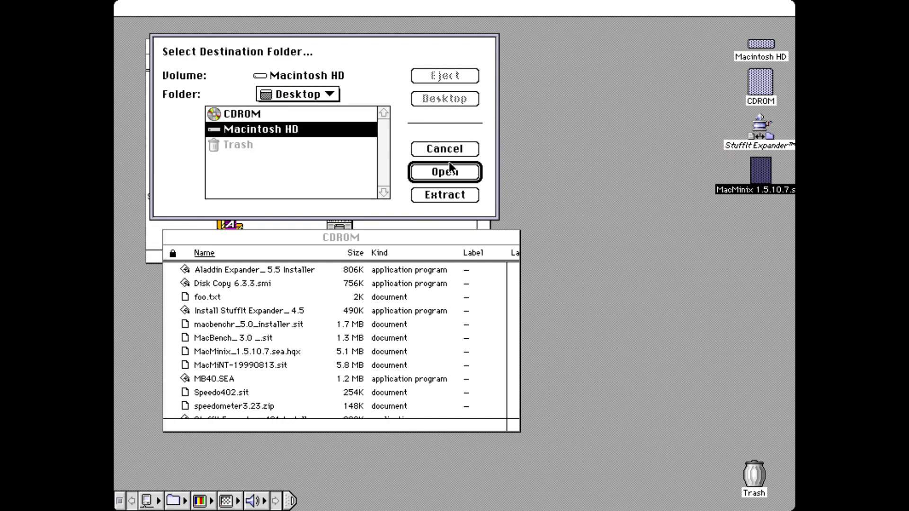
click(322, 187)
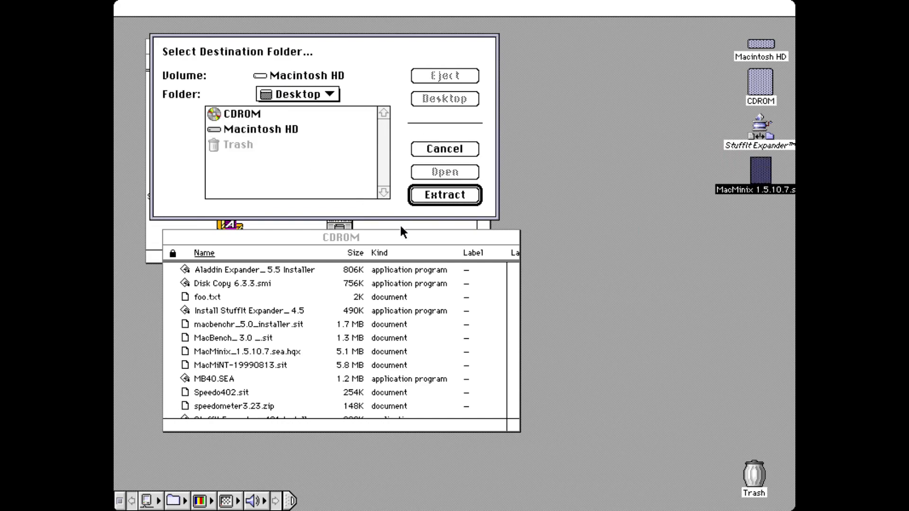
click(436, 197)
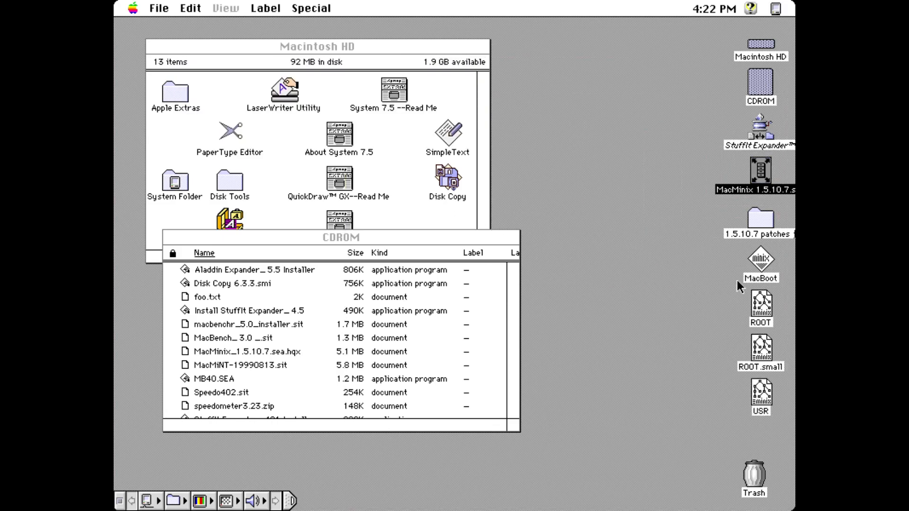
Step: Launch MacBoot to boot MacMinix 1.5, then press Return to leave the kernel panic
drag(762, 260, 762, 264)
double_click(761, 262)
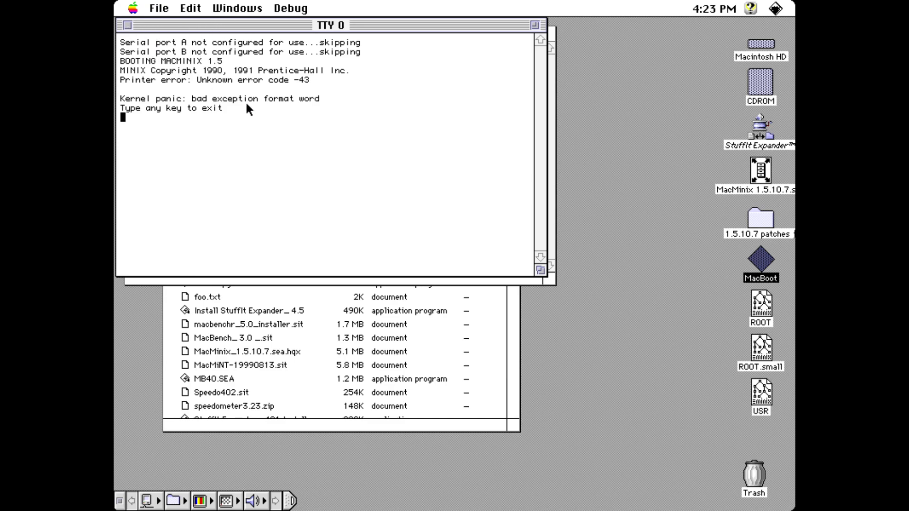
key(Return)
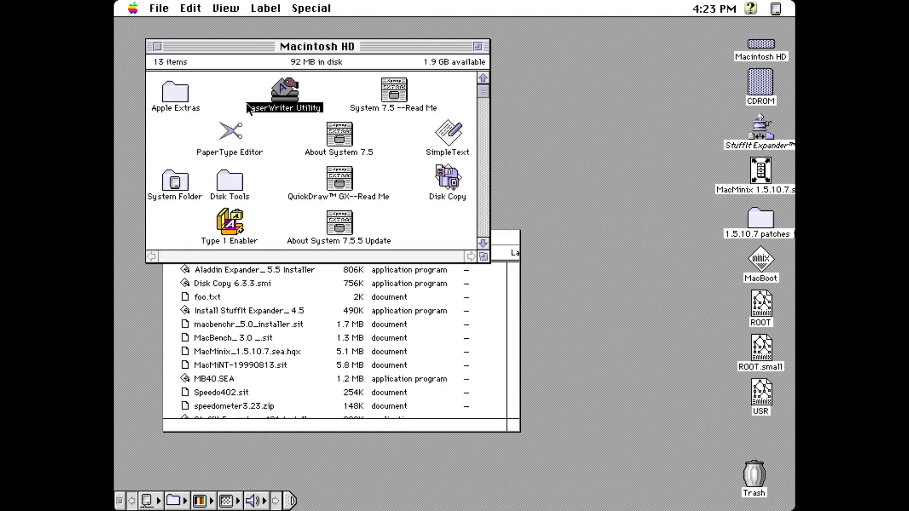
Step: Look inside the 1.5.10.7 patches folder, then drag all MacMinix desktop items to the Trash
click(619, 206)
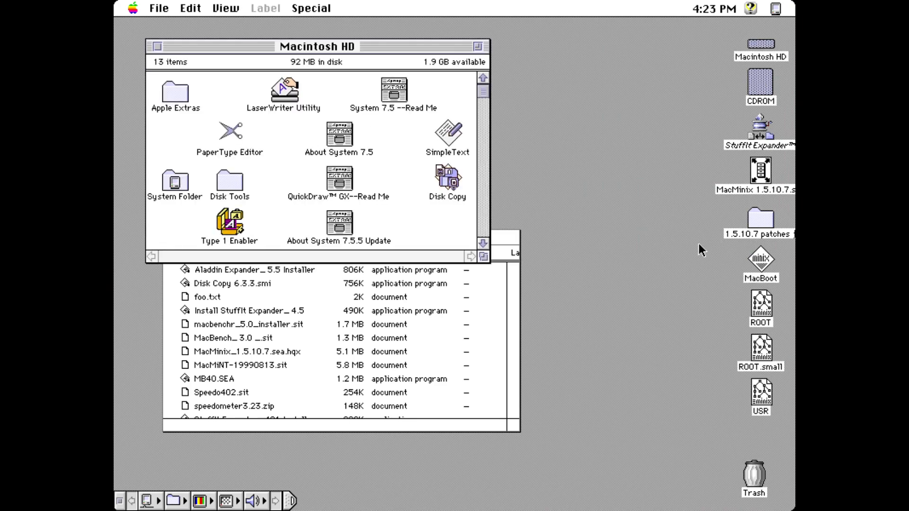
double_click(768, 219)
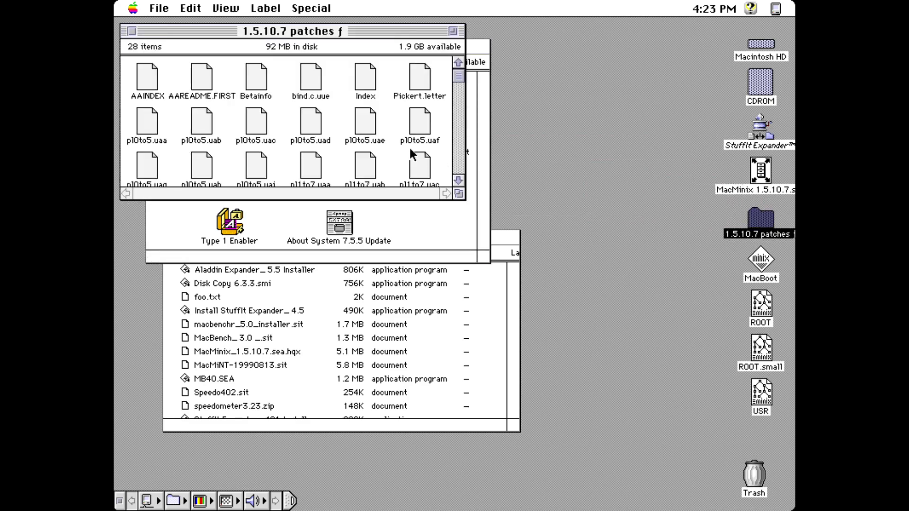
click(132, 31)
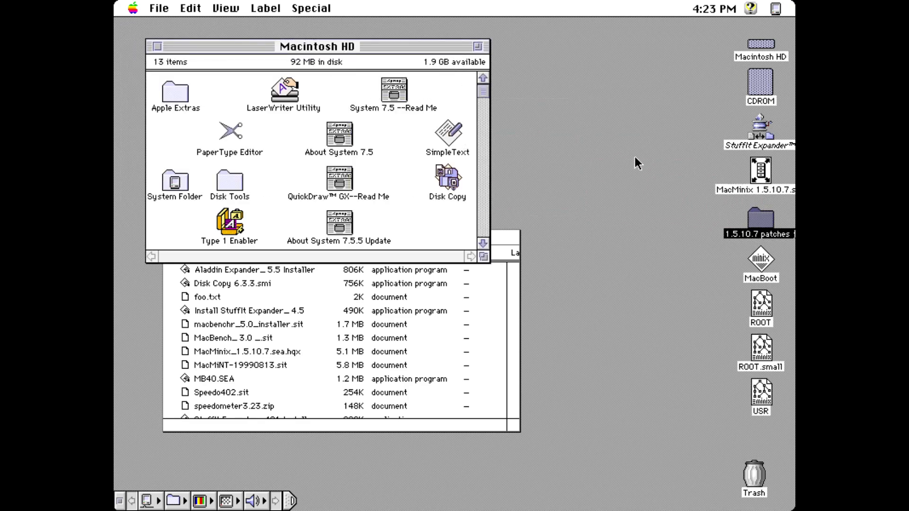
drag(701, 168, 756, 474)
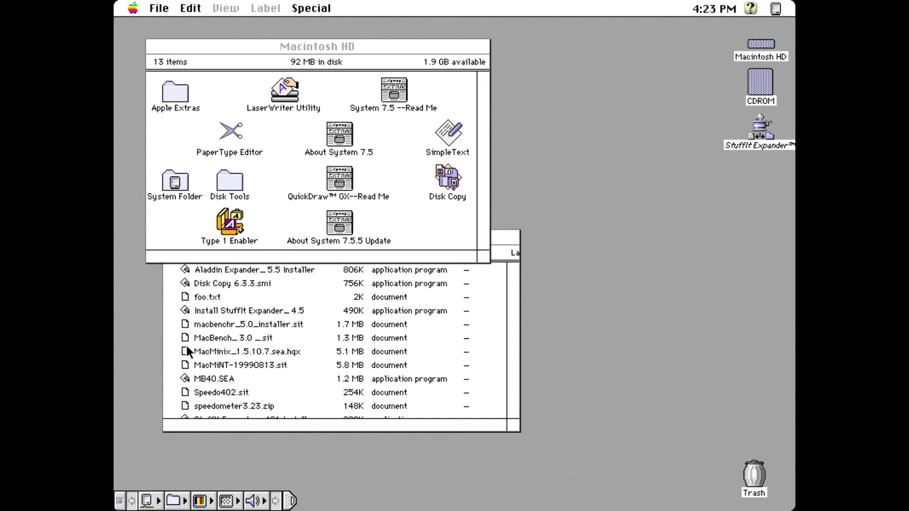
Step: Drop MacMiNT-19990813.sit on StuffIt Expander, dismiss the locked-disk error, and choose Desktop Folder as destination
drag(187, 363, 760, 129)
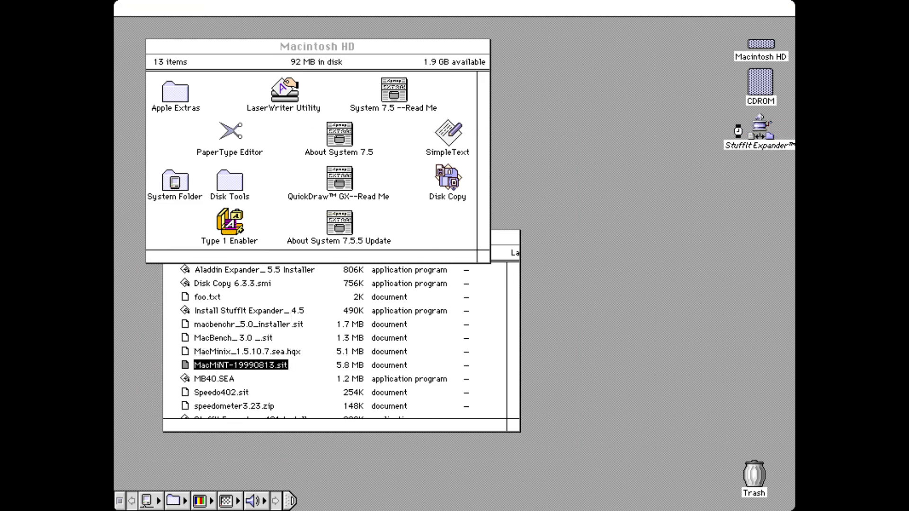
click(589, 229)
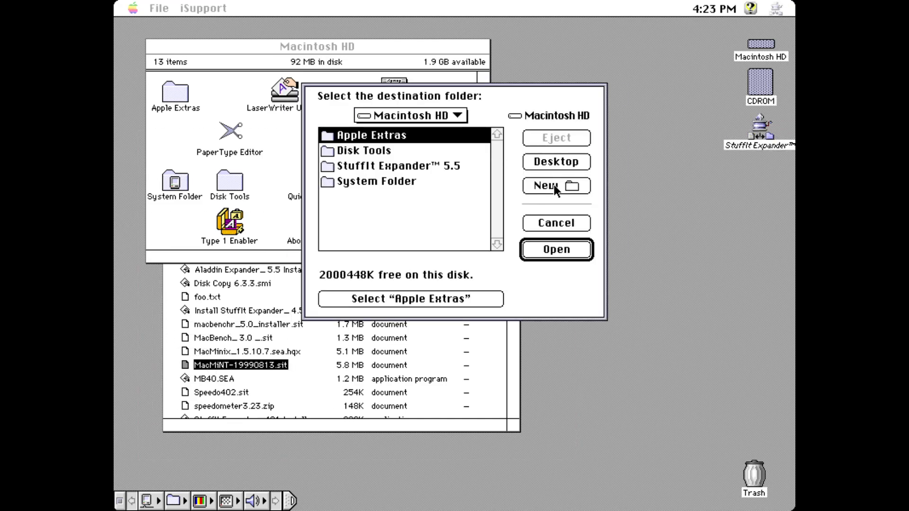
click(546, 163)
click(456, 217)
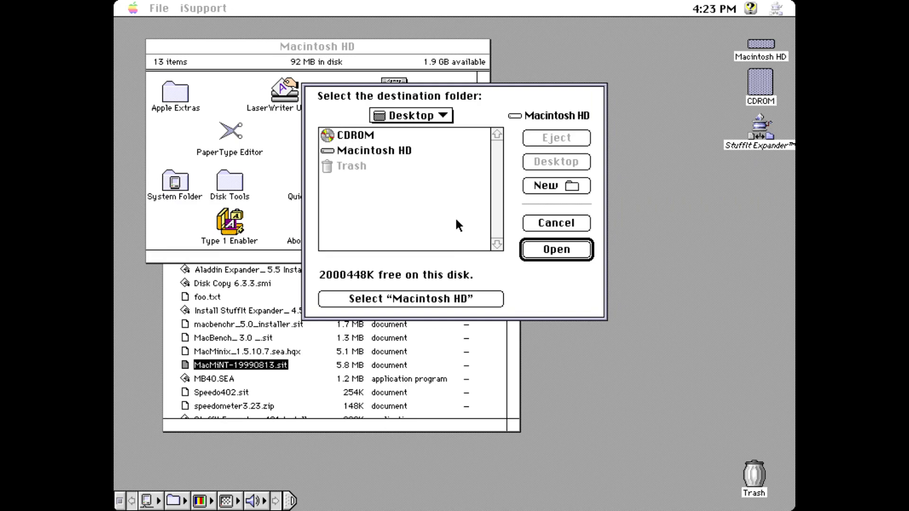
click(465, 300)
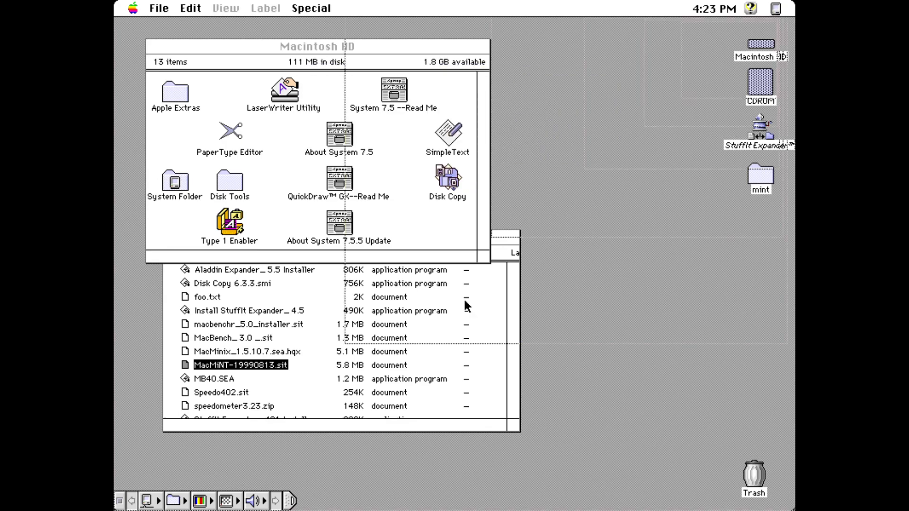
Step: Open the mint folder zoomed to show all items, then read and close readme.1st in SimpleText
double_click(750, 175)
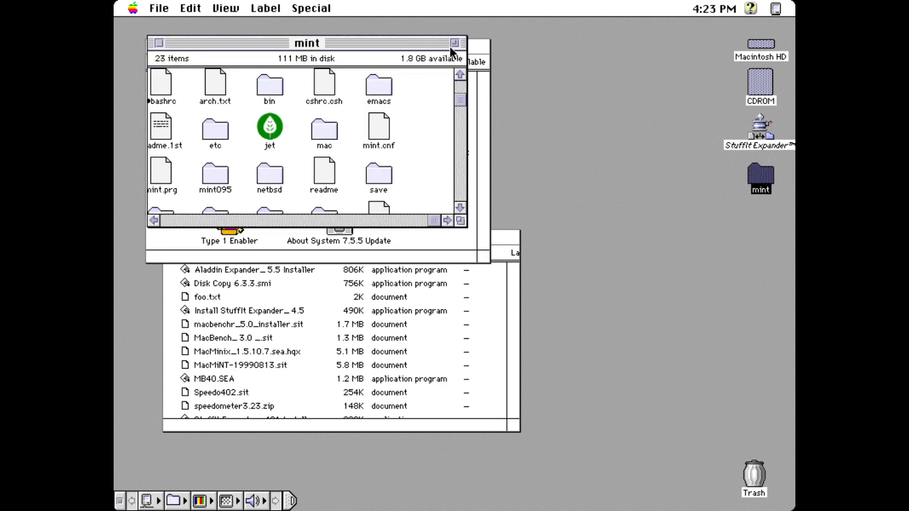
click(454, 43)
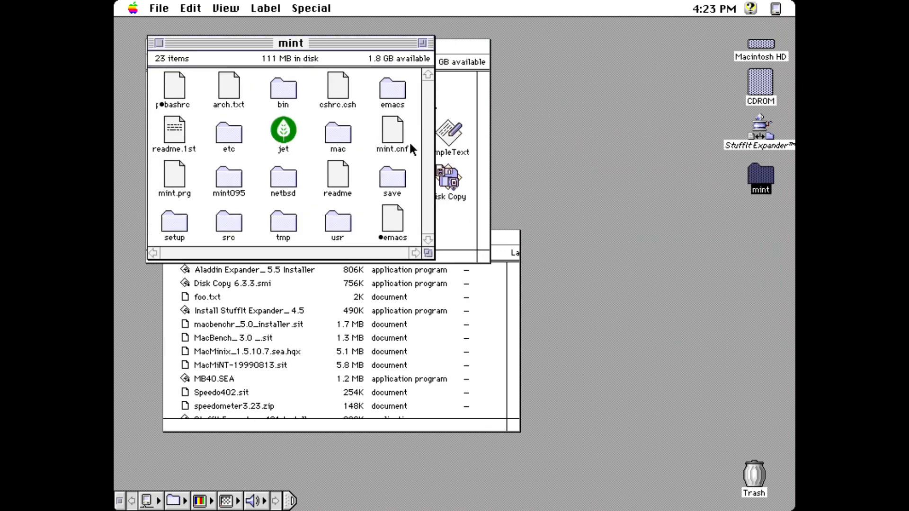
double_click(176, 129)
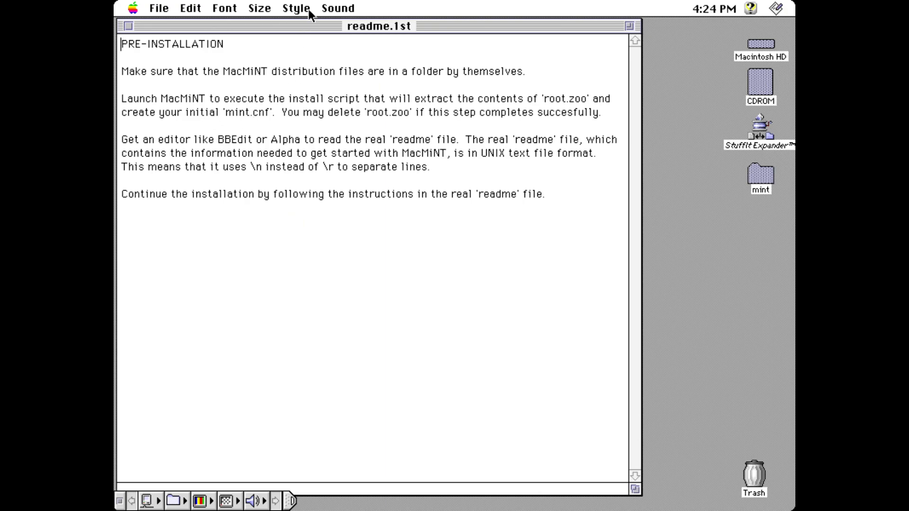
drag(308, 21, 553, 53)
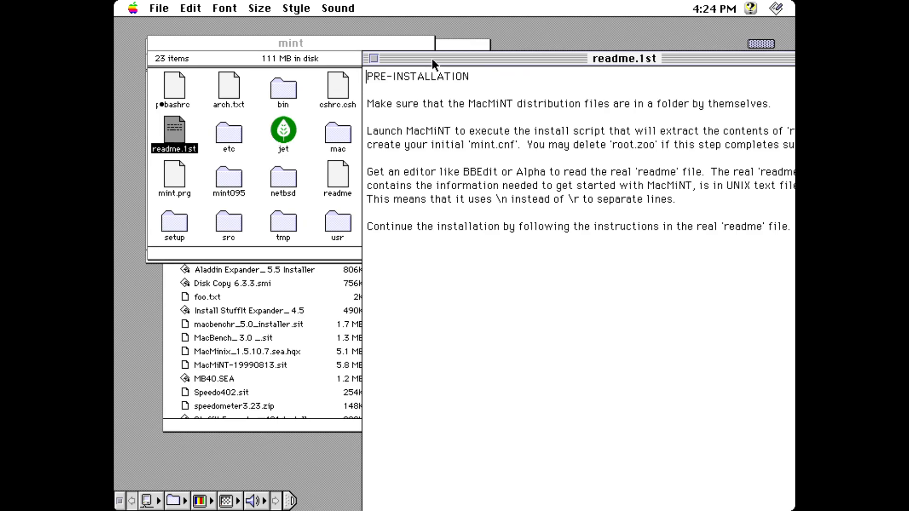
drag(449, 59, 302, 57)
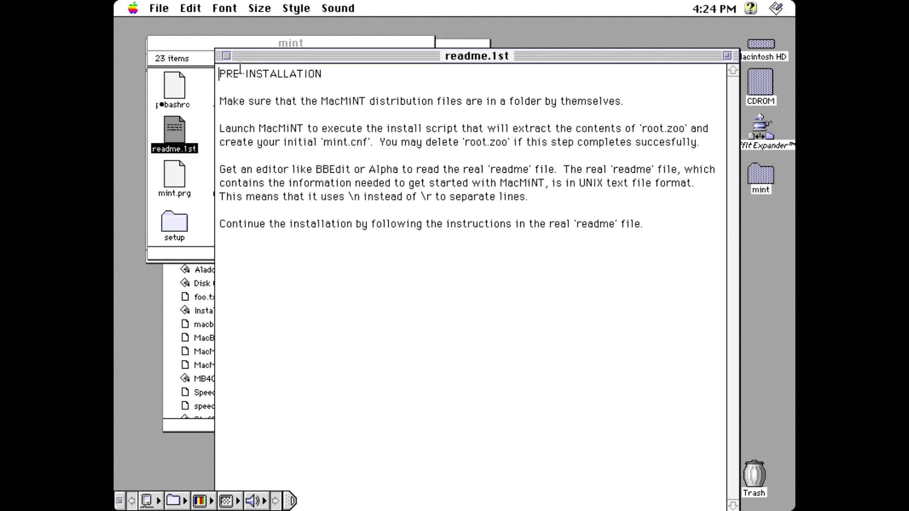
click(229, 55)
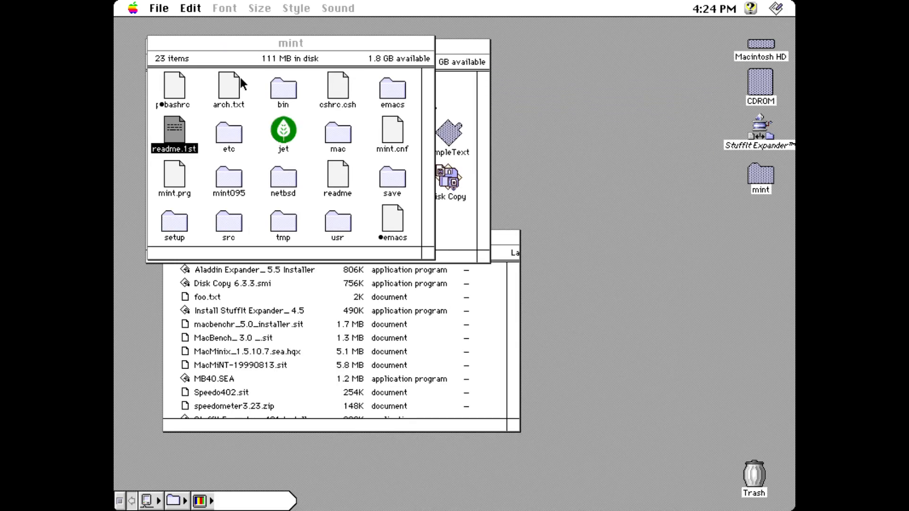
Step: Launch MacMiNT, then open and close the mac folder behind its Console
double_click(286, 131)
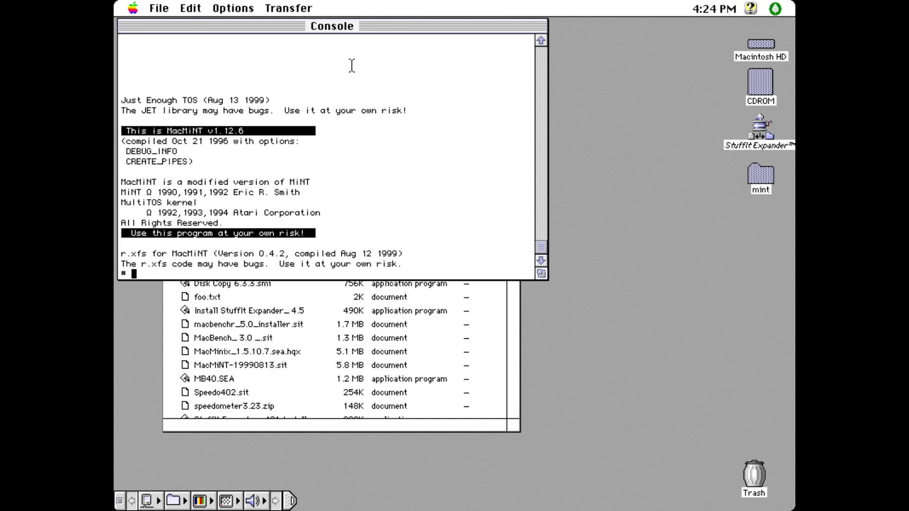
drag(370, 26, 535, 137)
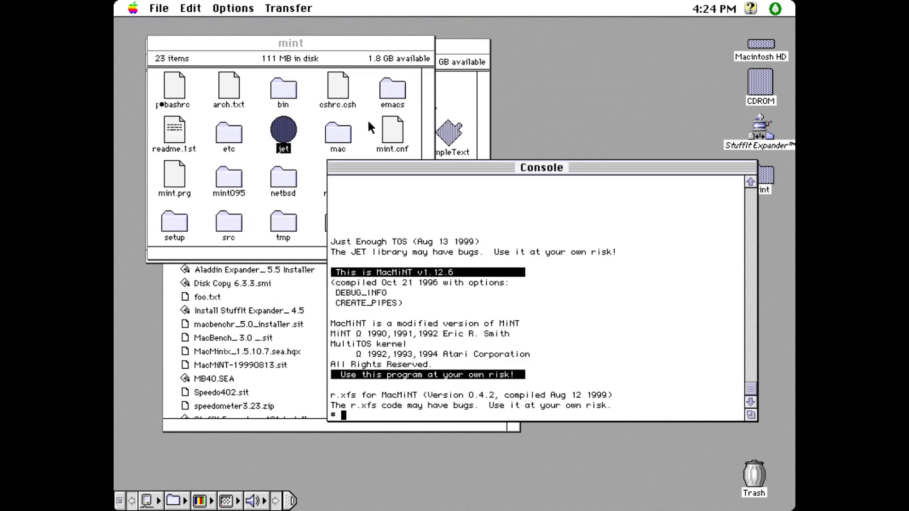
double_click(336, 138)
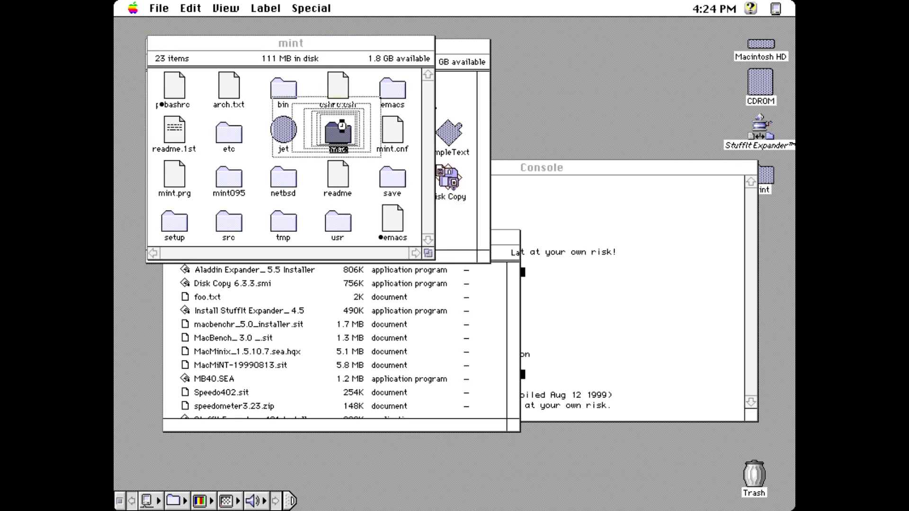
click(131, 31)
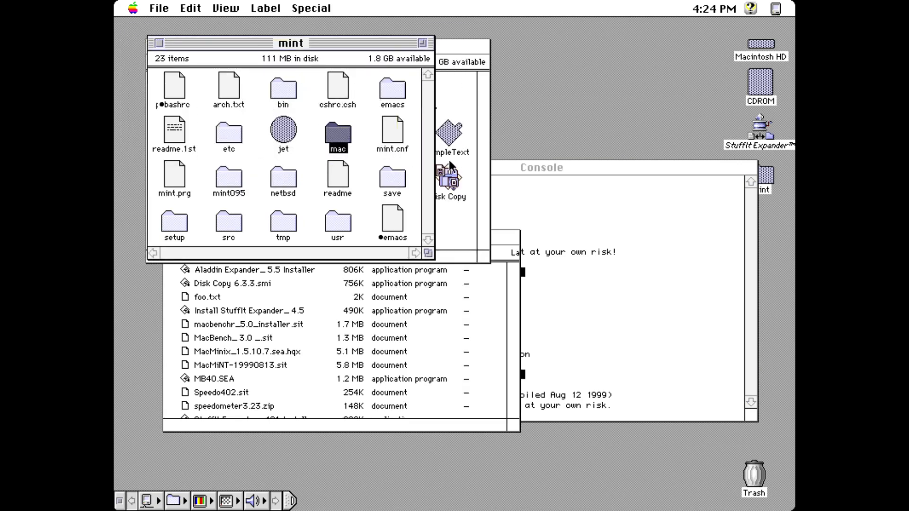
click(531, 167)
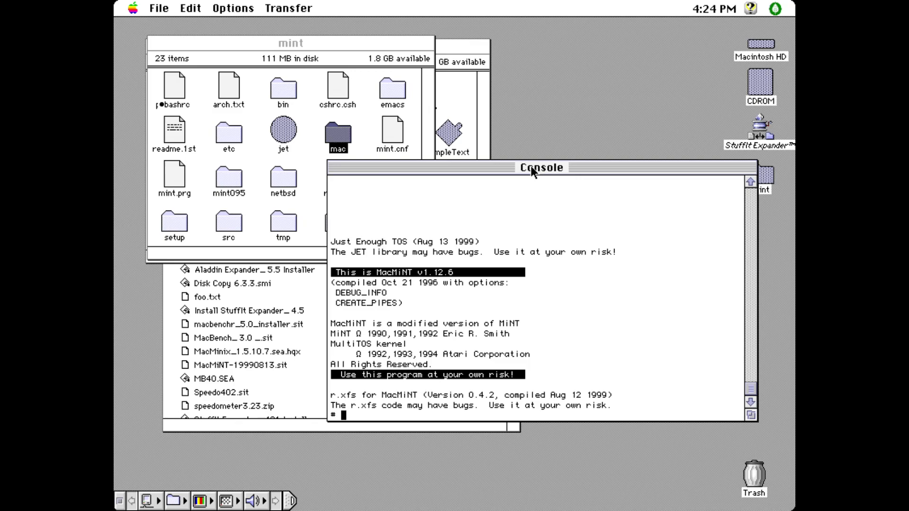
Step: Run ls, uname and uname -a at the # prompt, then open the readme with more
text(ls)
key(Return)
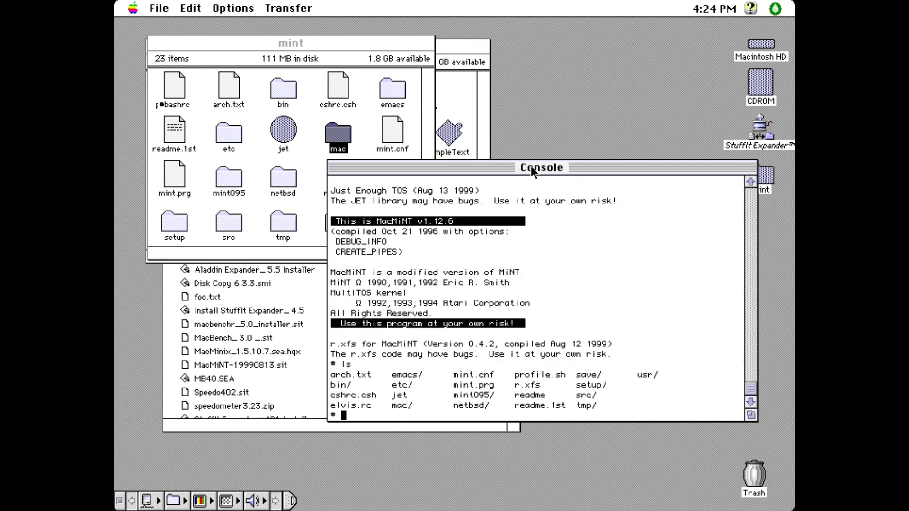
text(uname)
key(Return)
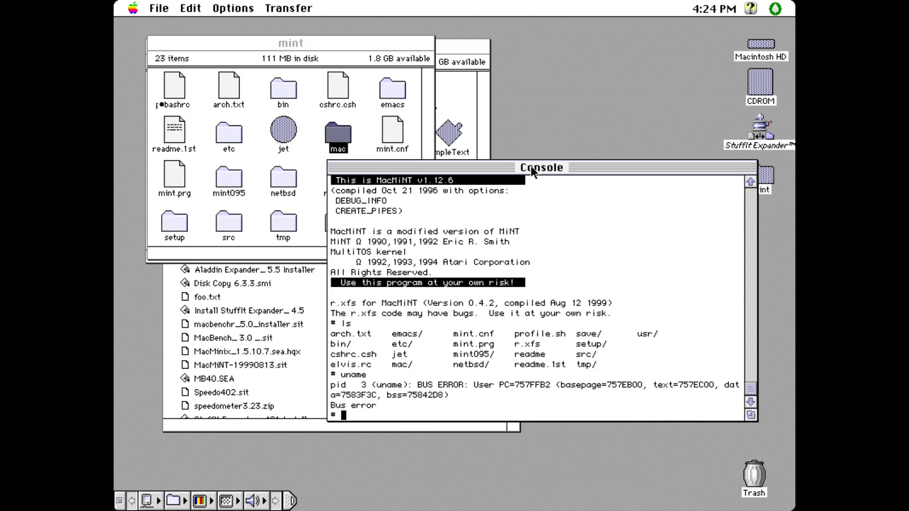
text(ls)
key(Return)
text(uname -a)
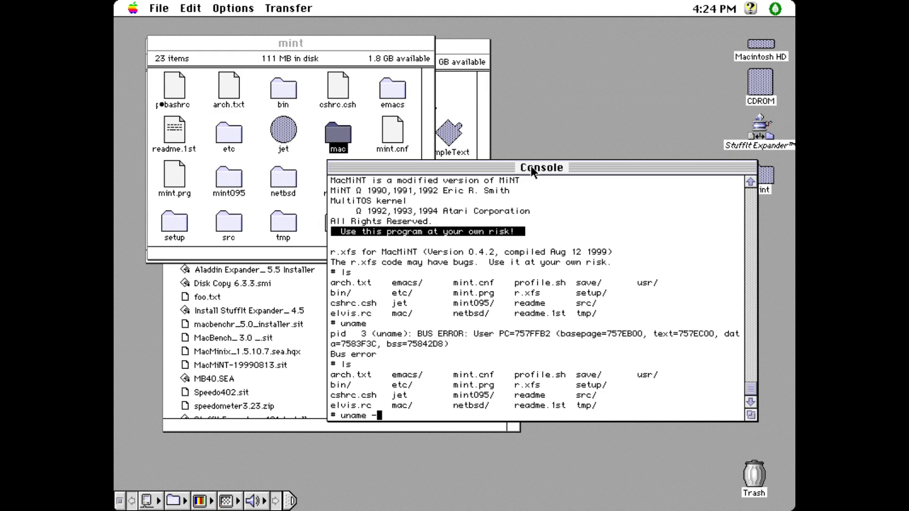
key(Return)
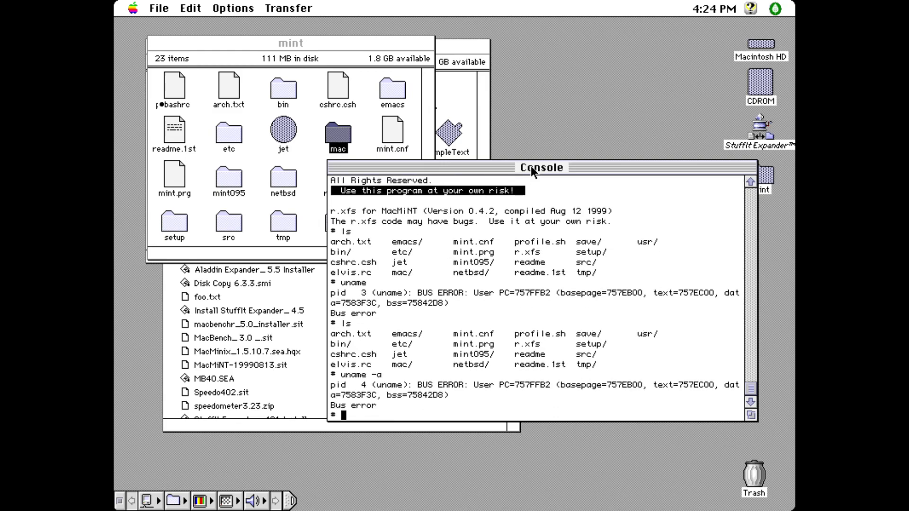
text(more readme)
key(Return)
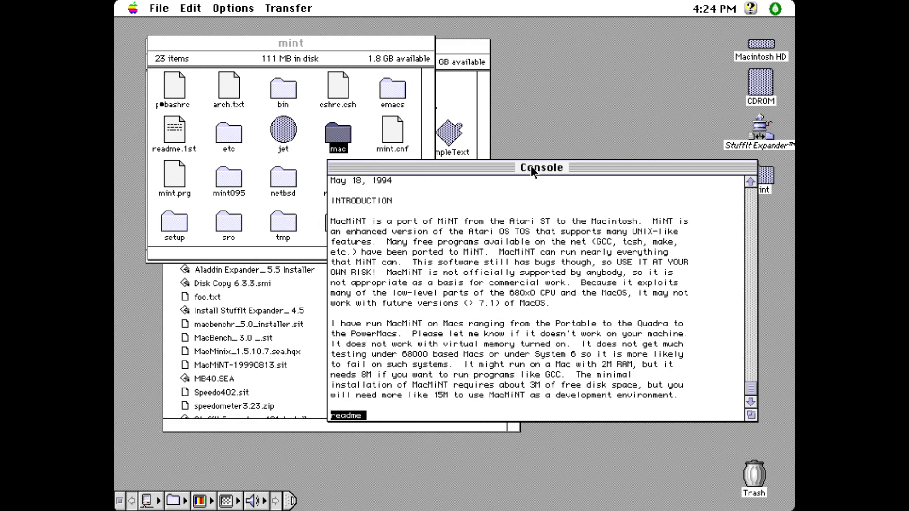
Step: Page through the readme to the installation section listing archives like futilb.zoo
key(Down)
key(Down)
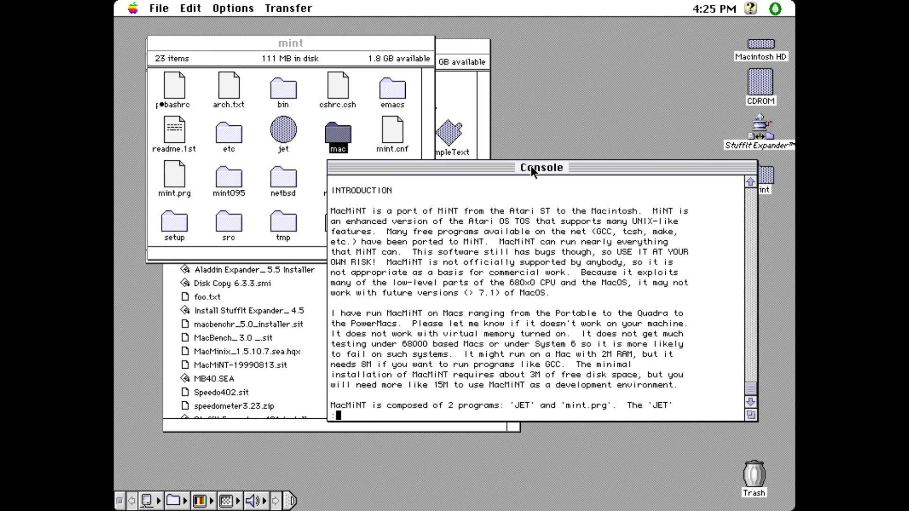
key(space)
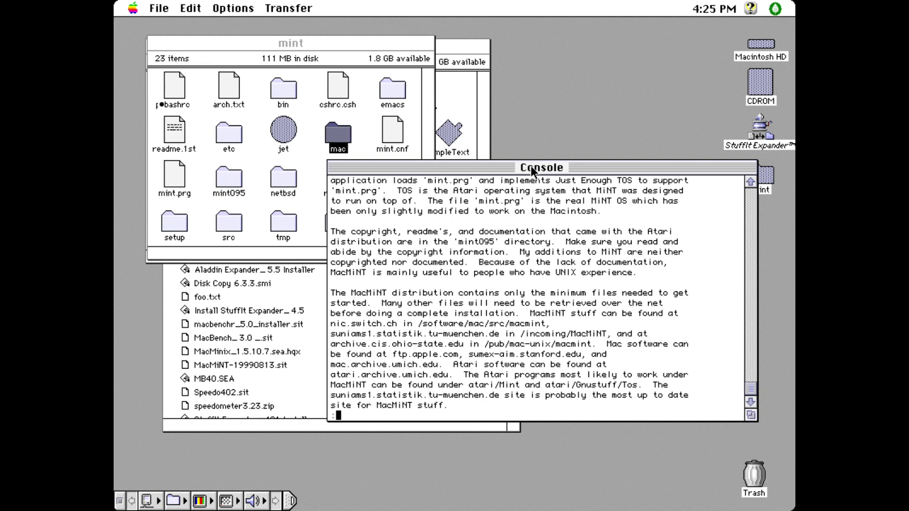
key(space)
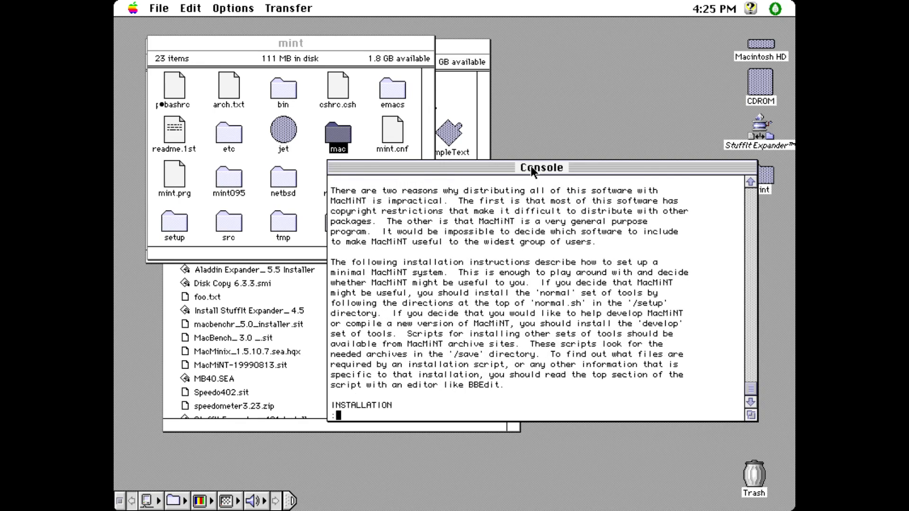
key(space)
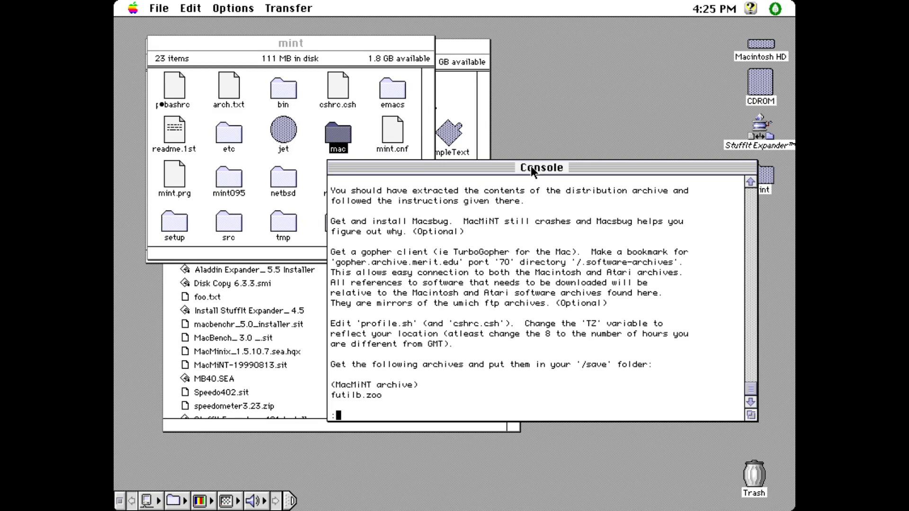
key(space)
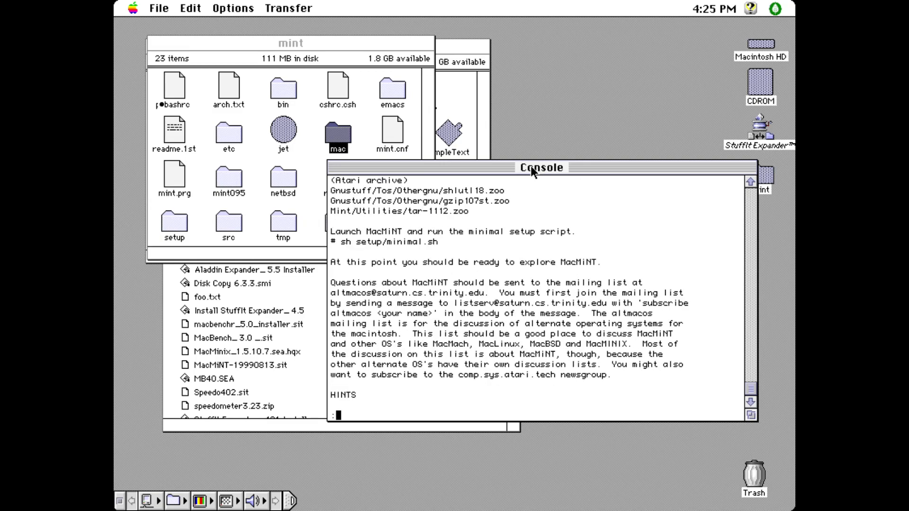
Step: Quit the pager, run sh setup/minimal.sh, and move the Console lower on screen
text(qsh setup/minimal.sh)
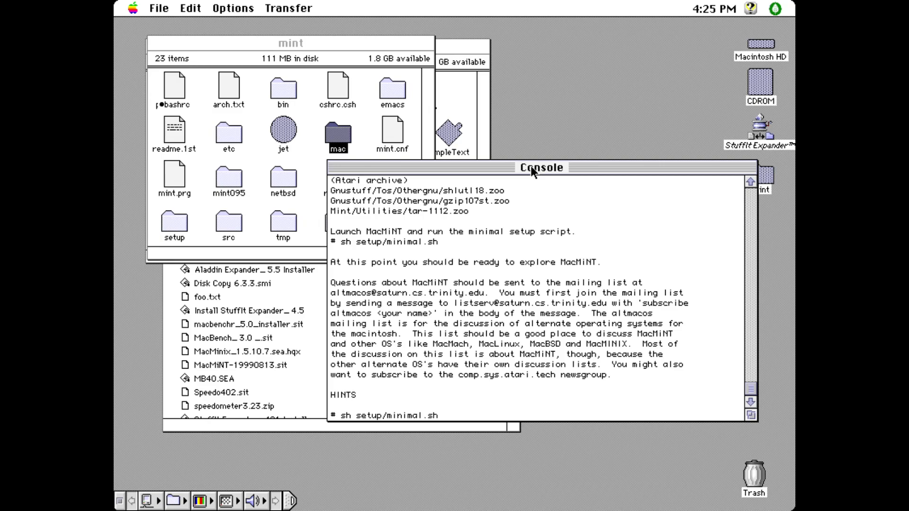
key(Return)
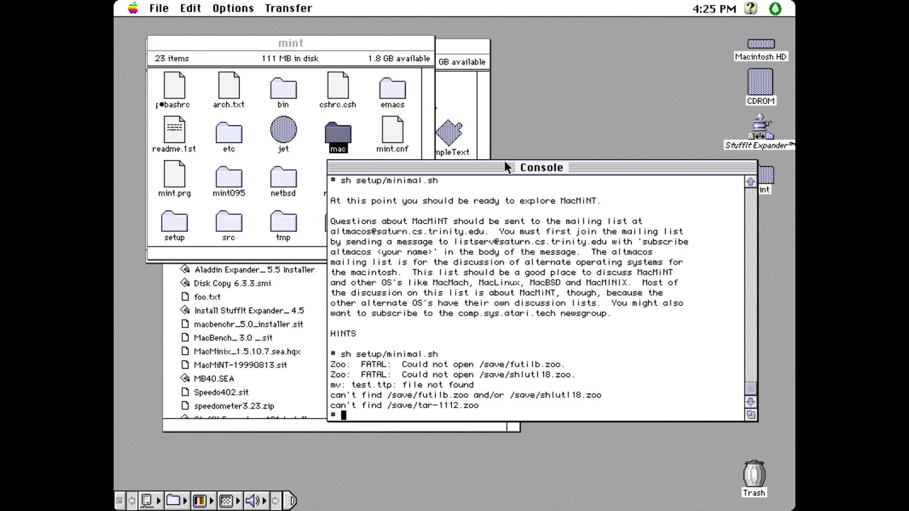
drag(502, 168, 543, 226)
drag(523, 226, 517, 215)
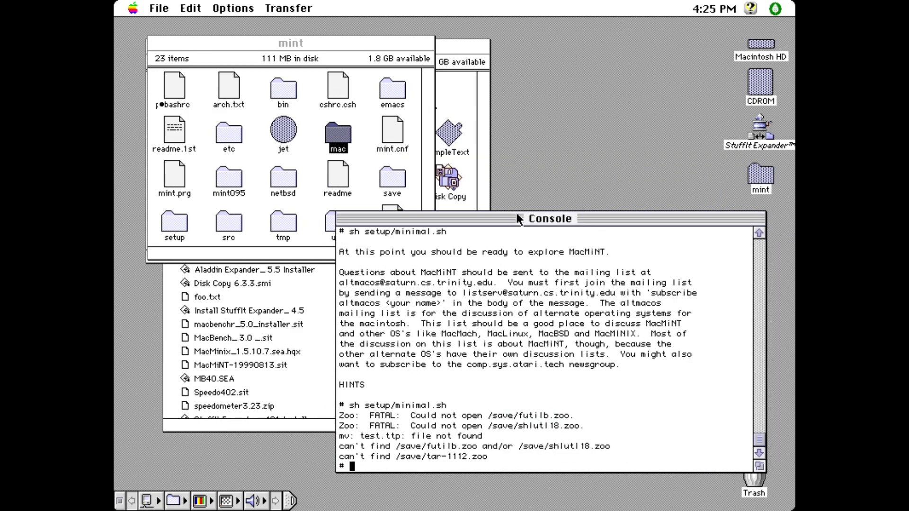
Step: Try cc, gcc, nano, pico and vi, quit vi with :q, and bring the mint folder forward
text(cc)
key(Return)
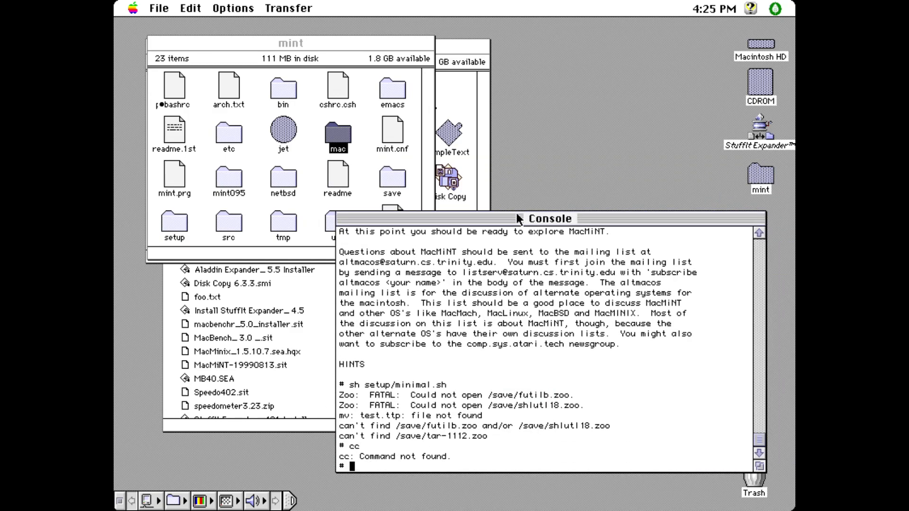
text(gcc)
key(Return)
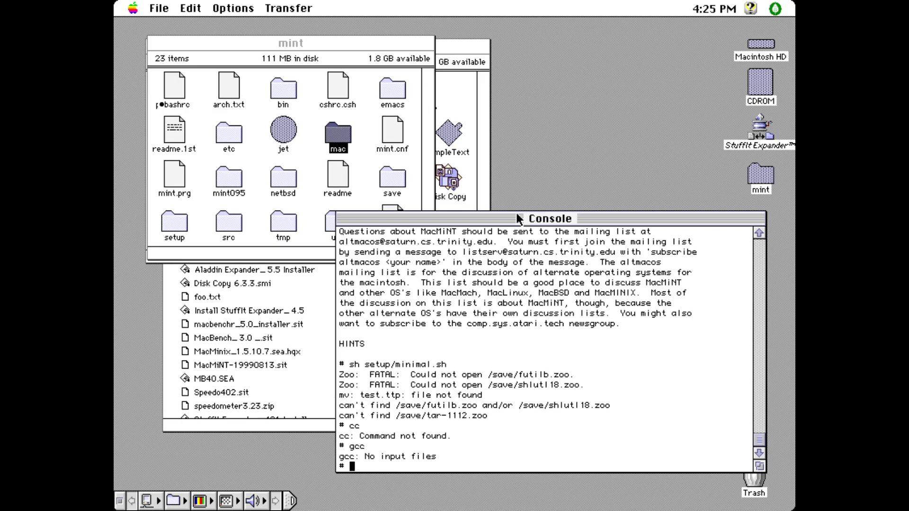
text(nano)
key(Return)
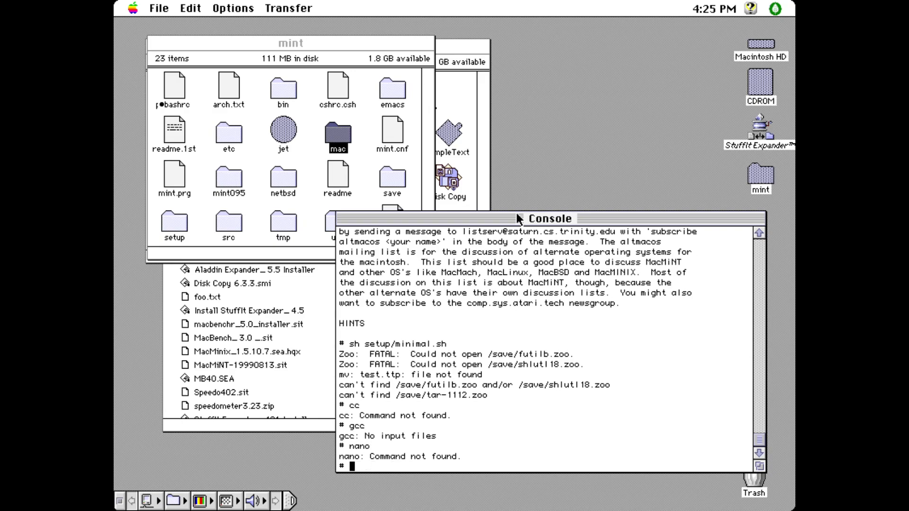
text(pico)
key(Return)
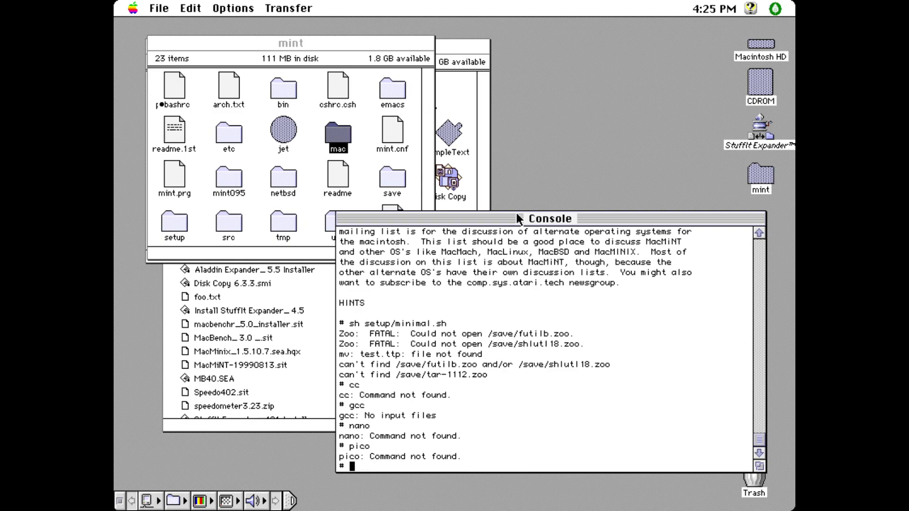
text(vi)
key(Return)
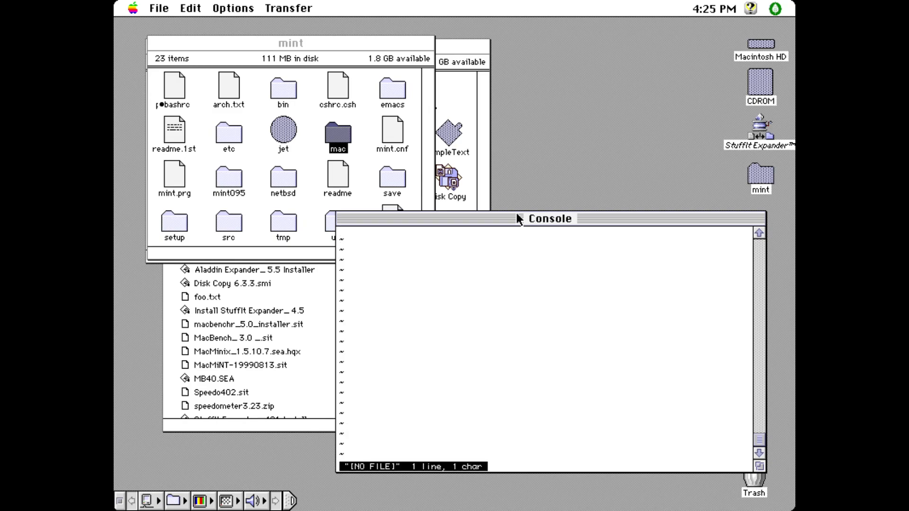
text(::q)
key(Return)
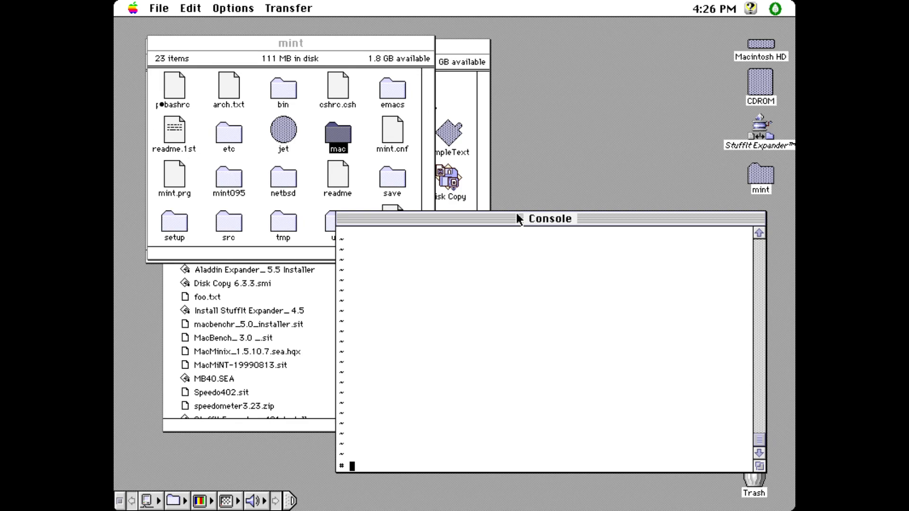
click(320, 188)
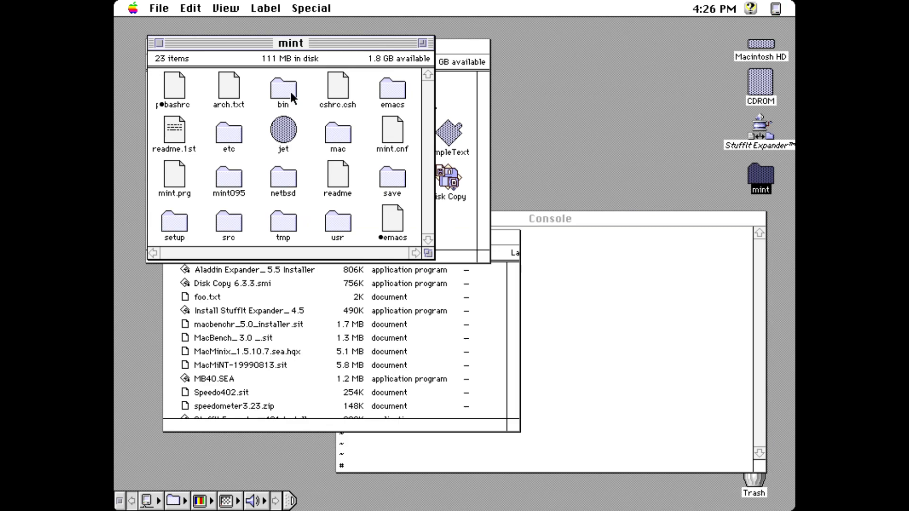
Step: Open arch.txt from the mint folder in SimpleText, read it, and close it
click(236, 94)
double_click(236, 94)
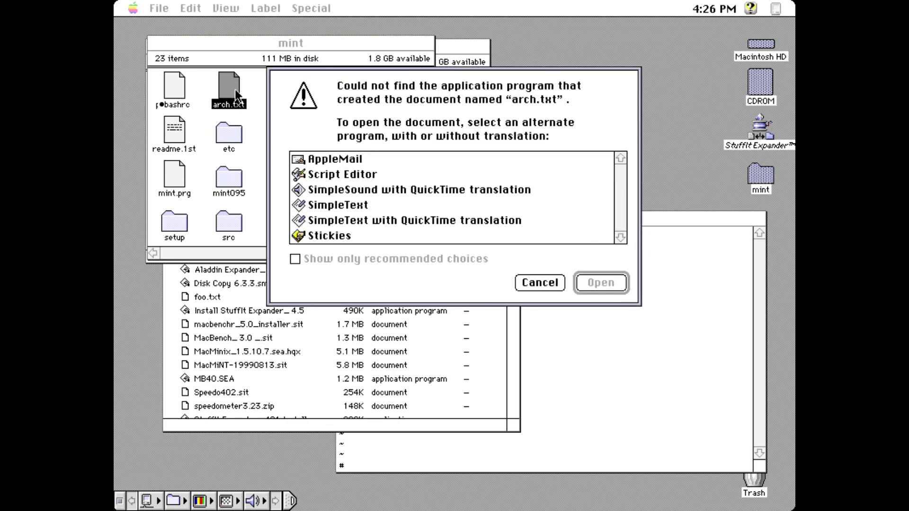
click(391, 203)
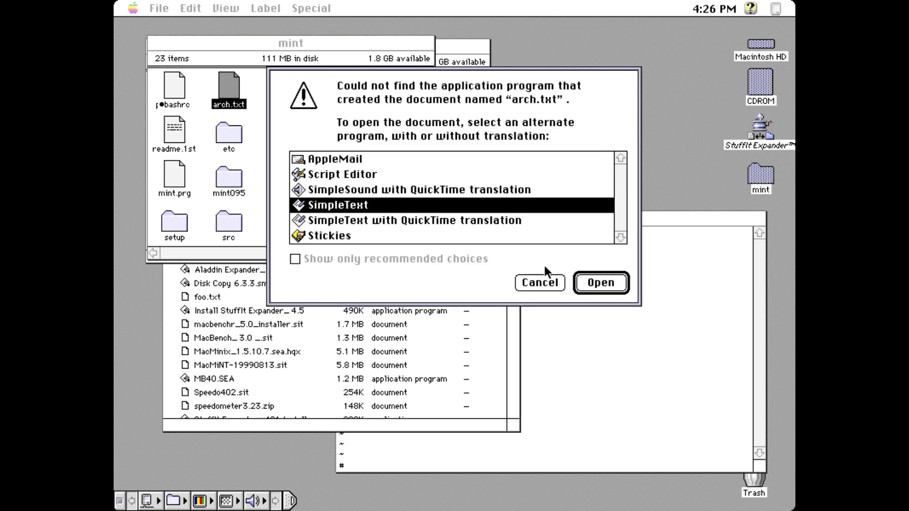
click(598, 284)
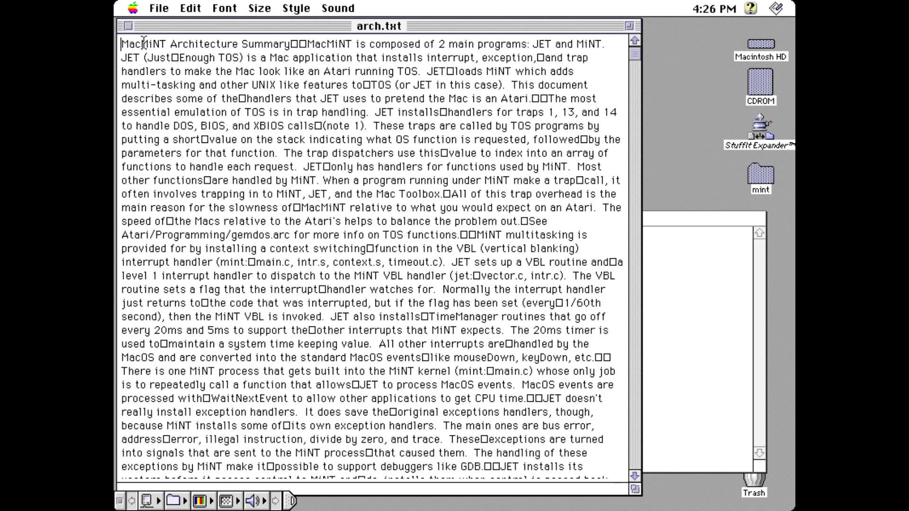
click(129, 26)
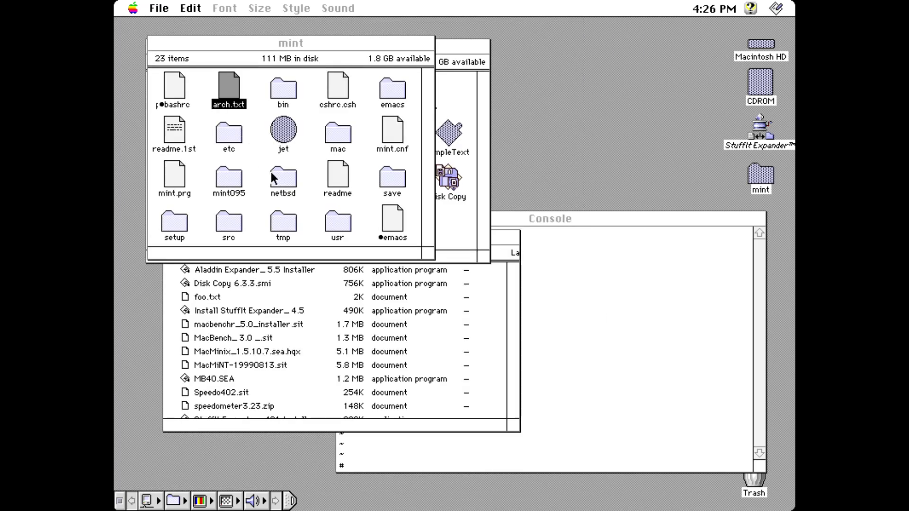
Step: Quit MacMiNT, confirming with y, and bring the CDROM window to the front
click(550, 272)
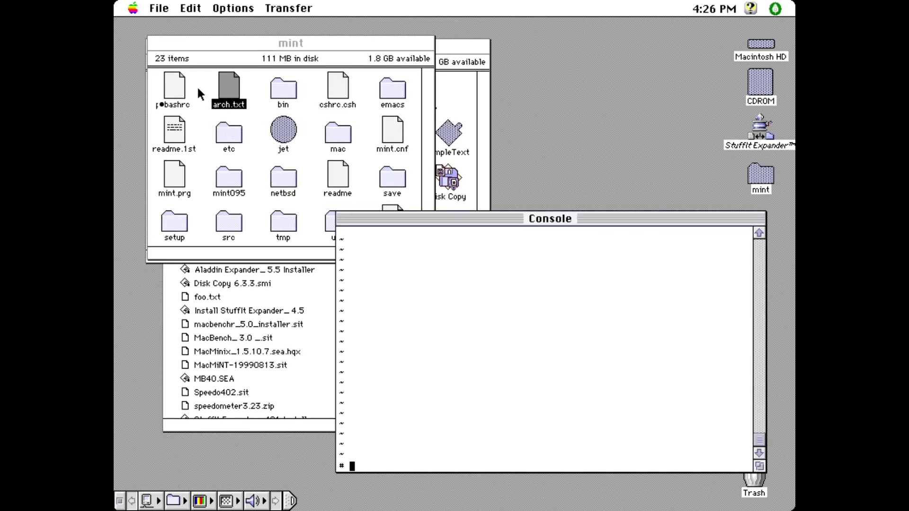
click(167, 7)
click(164, 22)
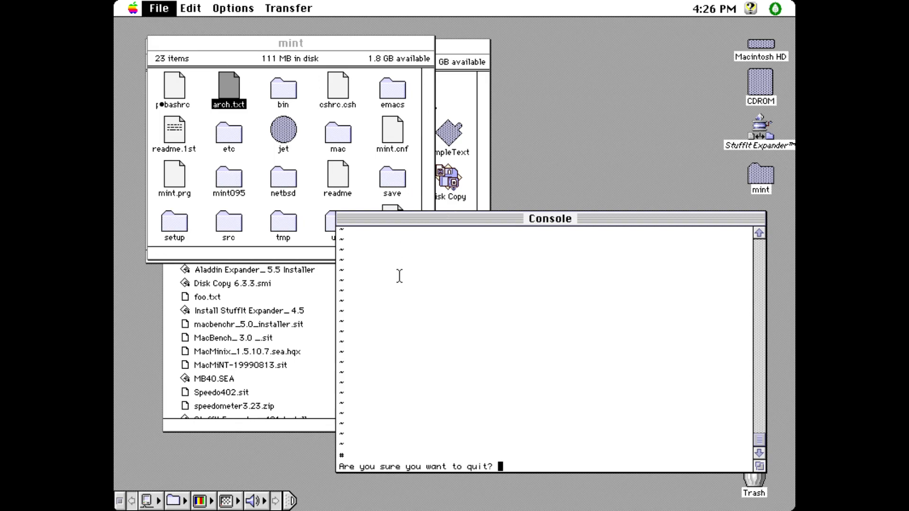
text(y)
click(311, 344)
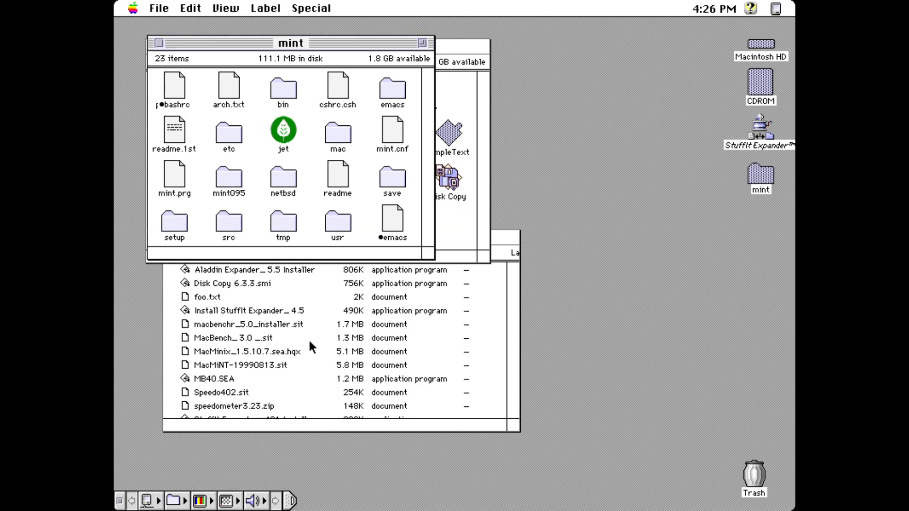
click(310, 343)
Step: Scroll to the end of the CDROM file list and eject the CDROM from the Special menu
click(516, 414)
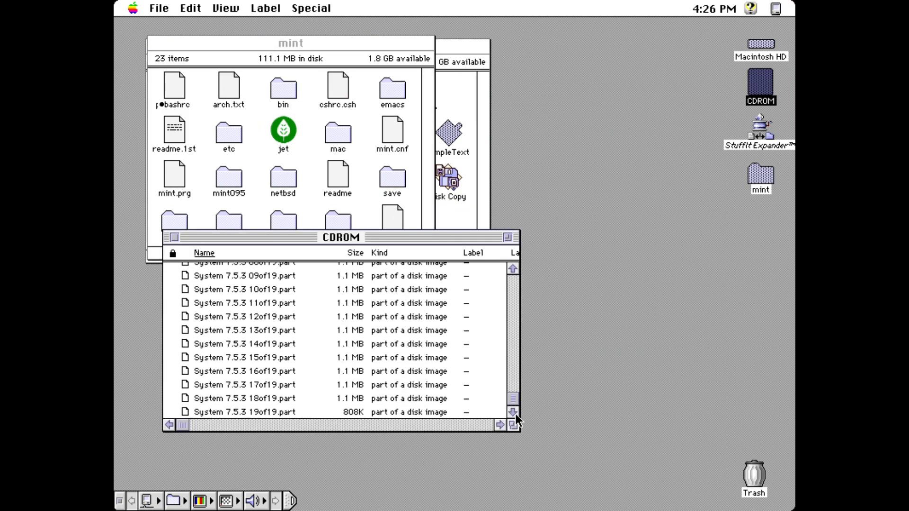
drag(308, 2, 359, 118)
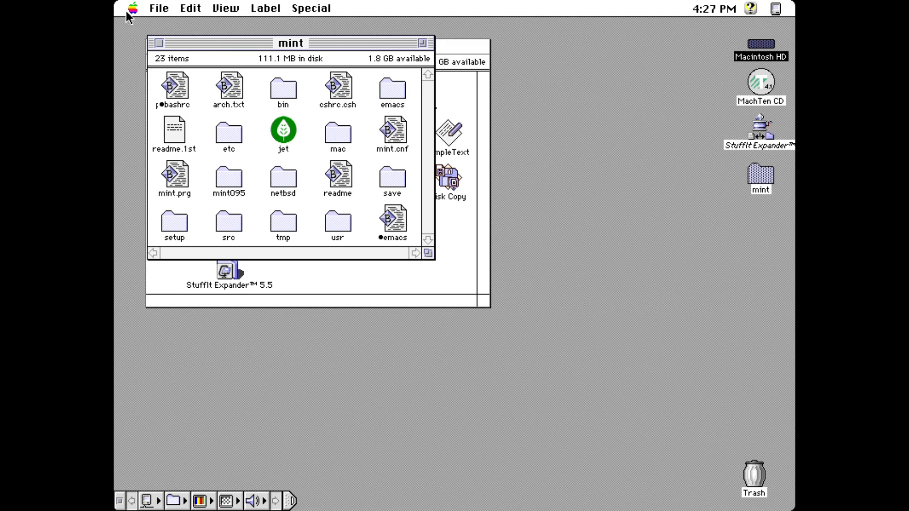
Step: Close the mint window, read the MachTen CD's README, and launch the MachTen 4.1.4 Installer
click(159, 43)
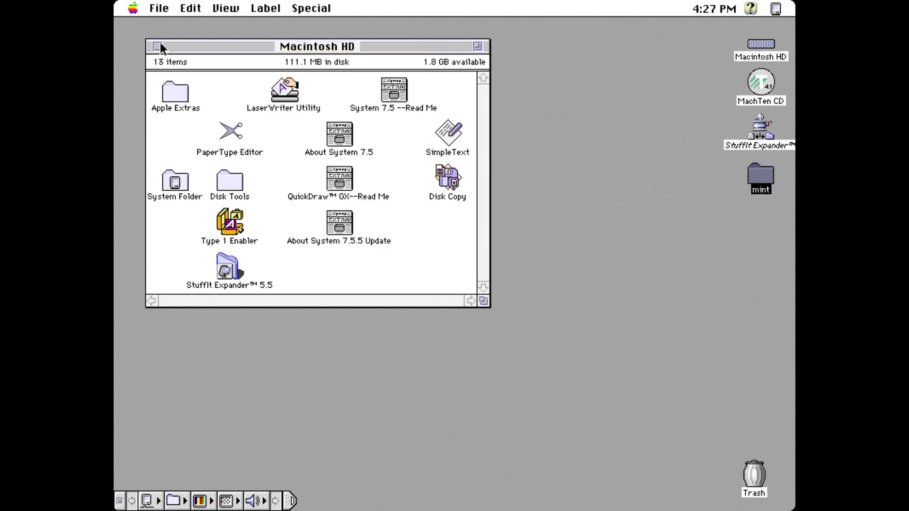
double_click(754, 82)
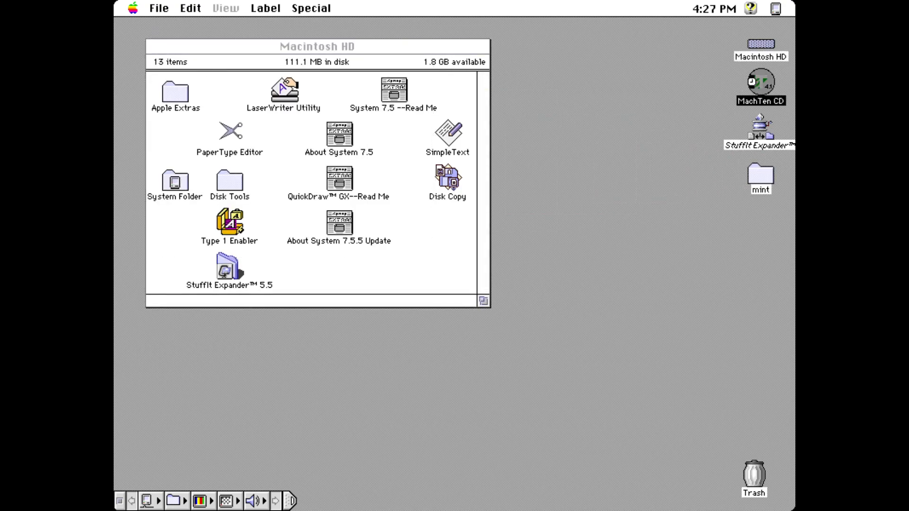
click(422, 268)
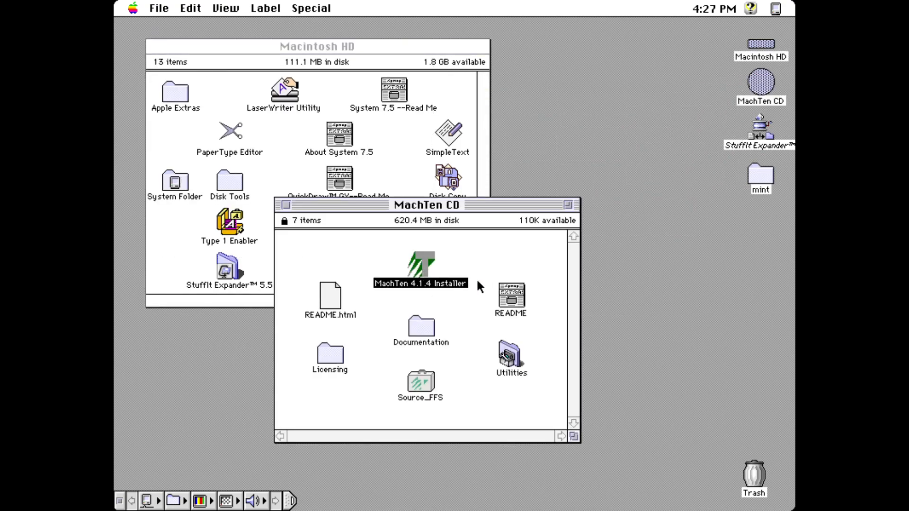
double_click(501, 290)
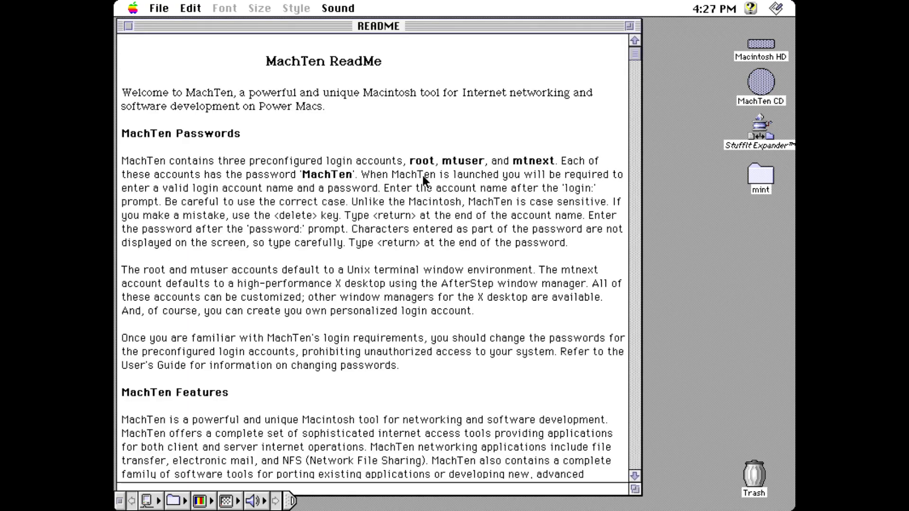
click(635, 476)
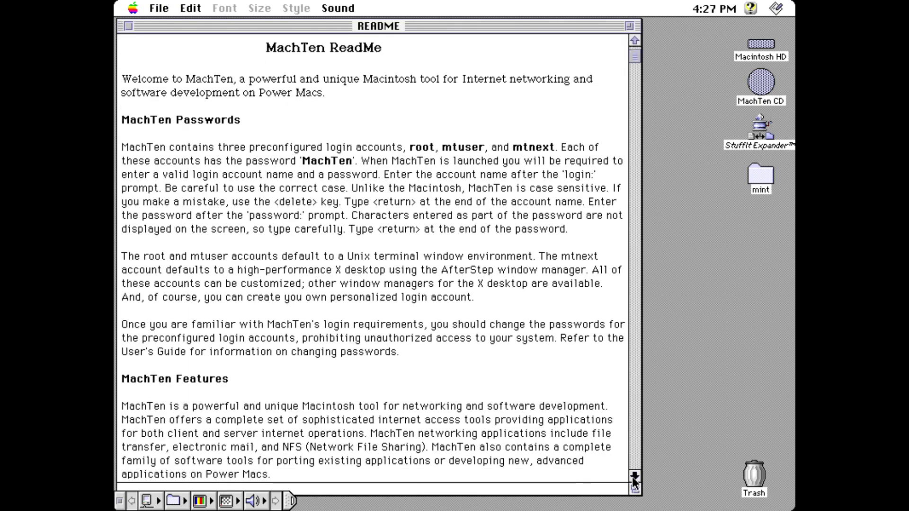
drag(632, 476, 637, 476)
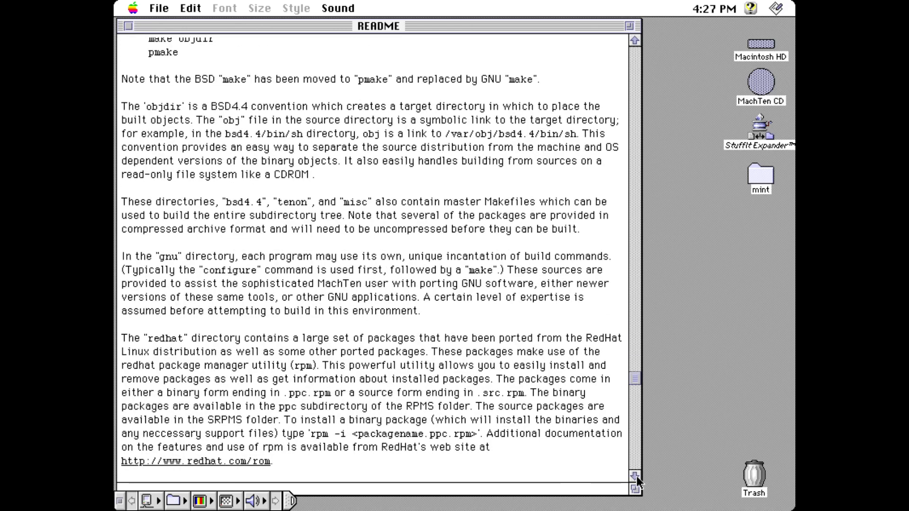
click(128, 26)
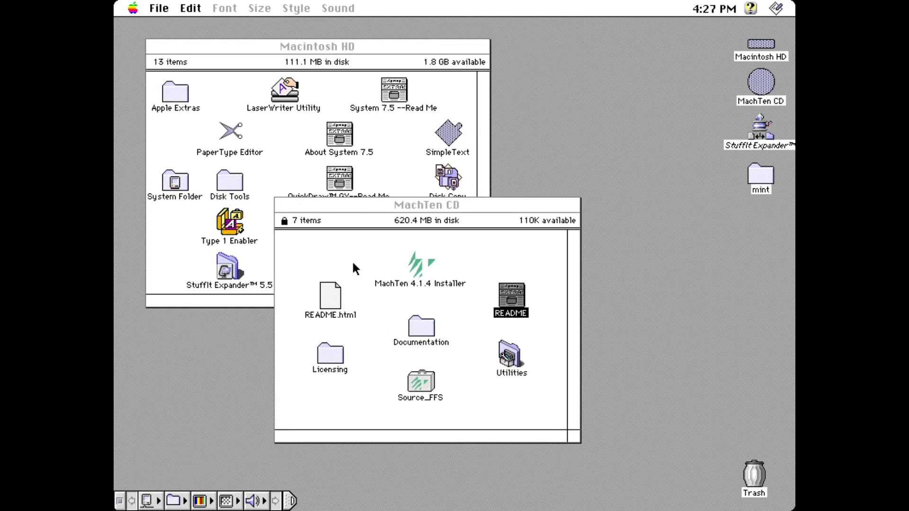
double_click(417, 266)
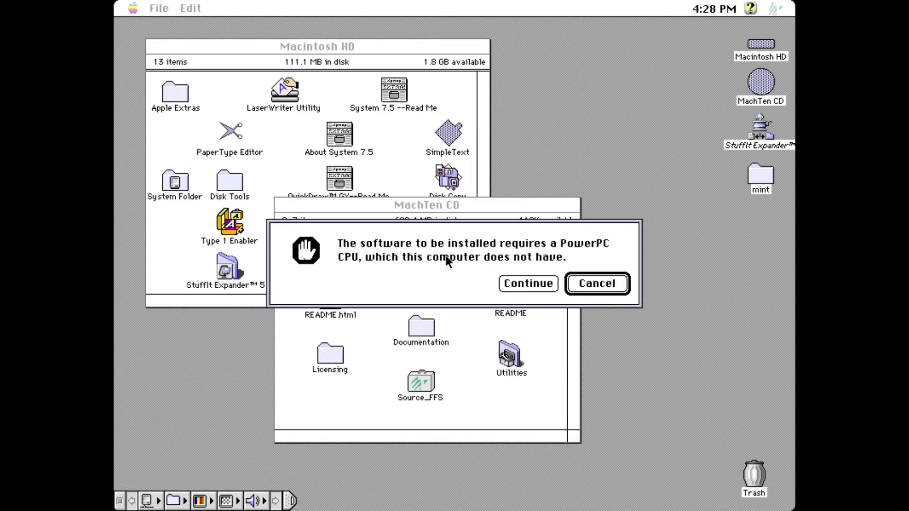
Step: Cancel the PowerPC-required alert and select the Utilities folder by typing u
click(608, 286)
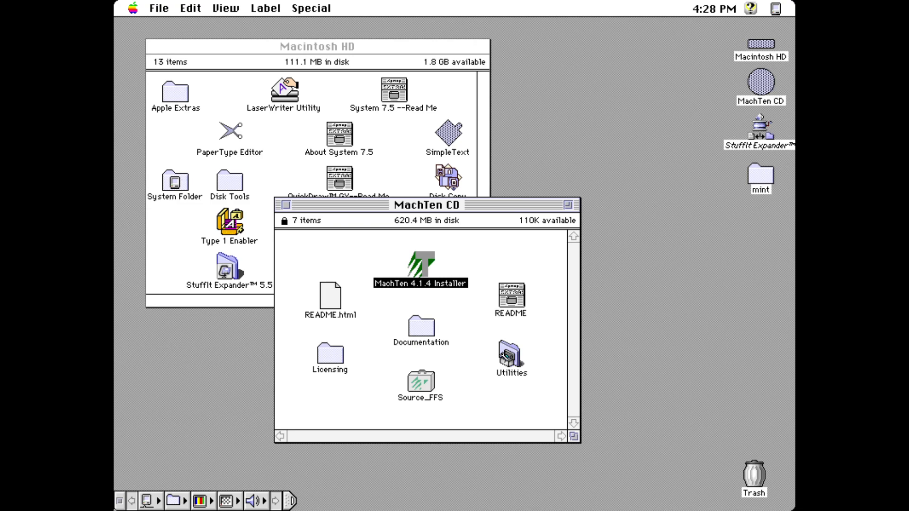
key(u)
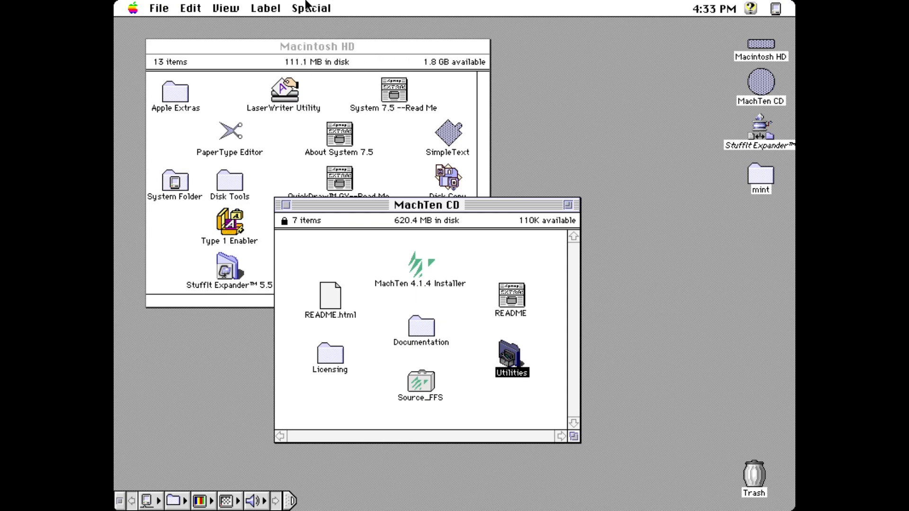
Step: Choose Special > Shut Down and dismiss each repeated 'disk is locked' alert with OK
drag(311, 8, 329, 116)
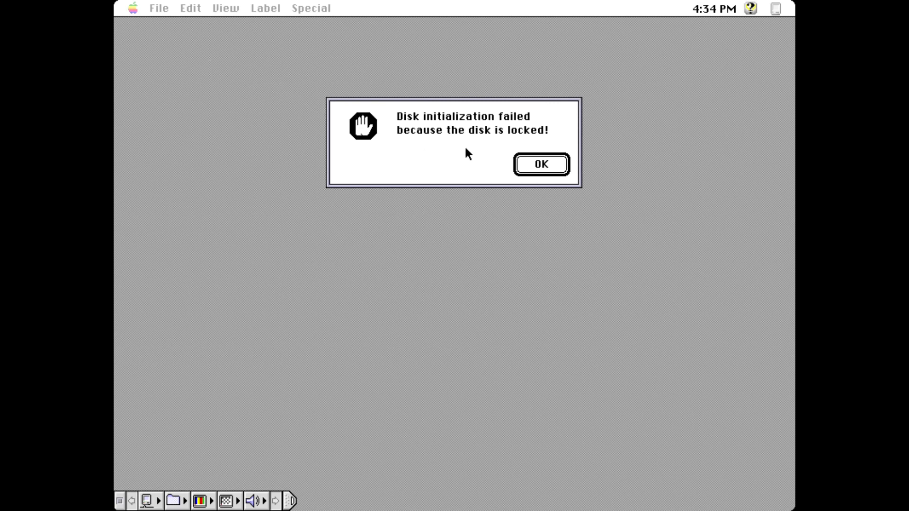
click(529, 167)
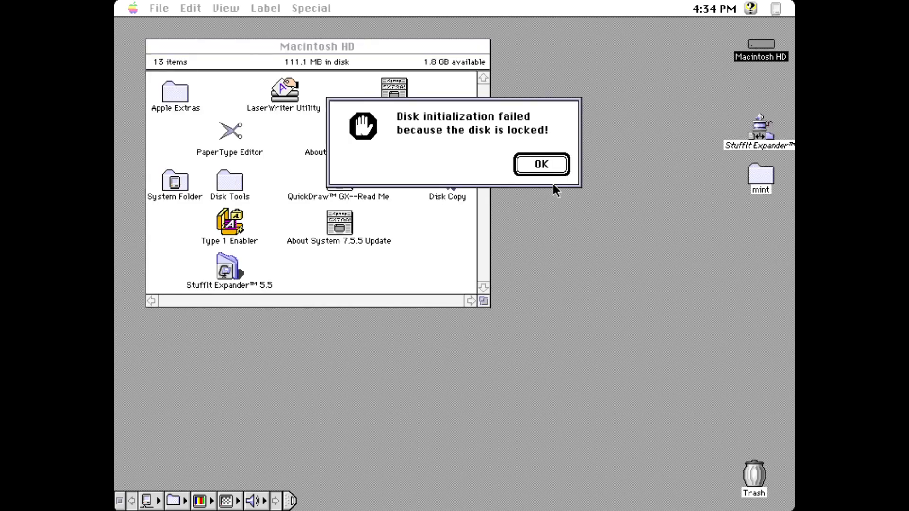
click(539, 164)
click(539, 167)
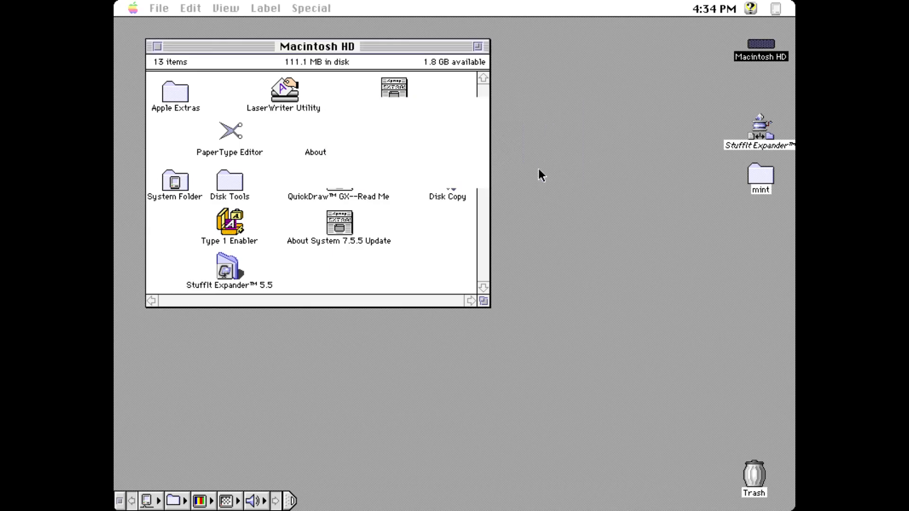
click(558, 166)
click(558, 165)
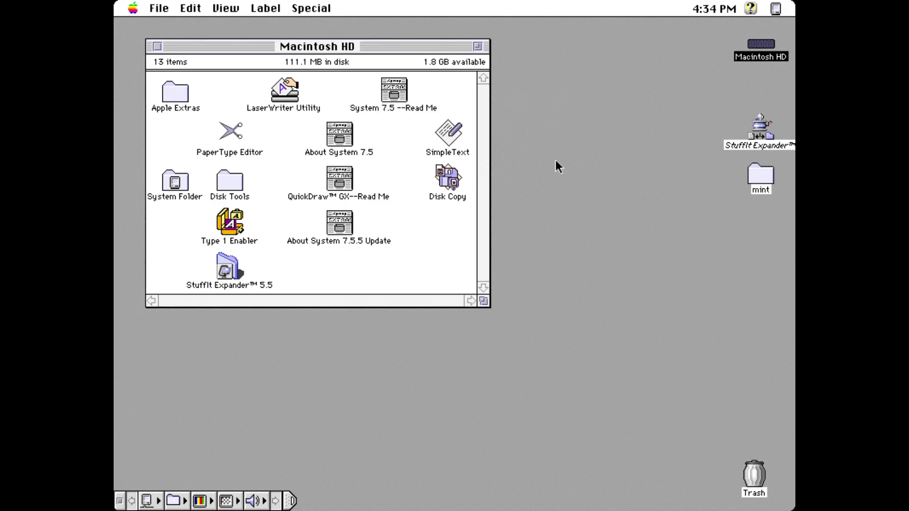
click(556, 160)
click(538, 169)
click(538, 169)
click(538, 169)
click(538, 169)
click(539, 176)
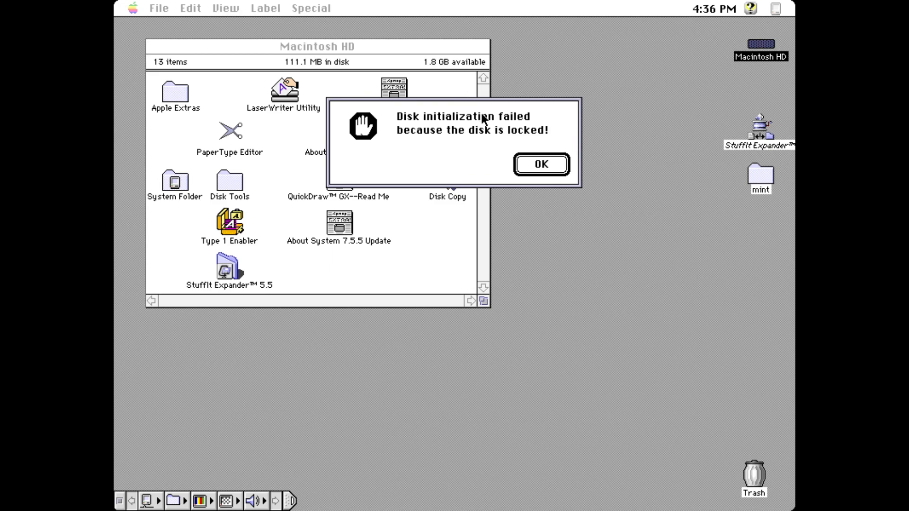
Step: Dismiss the locked-disk alert and retry Special > Shut Down to force a restart
click(541, 164)
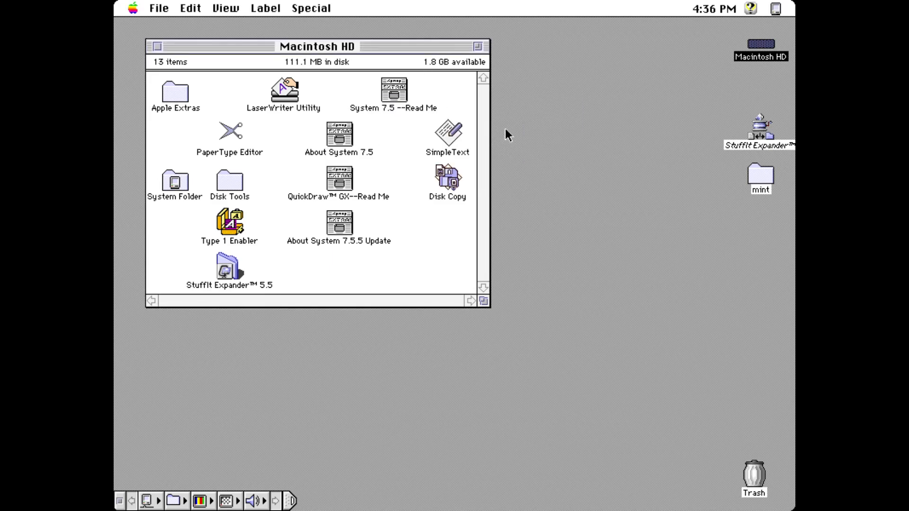
drag(325, 9, 321, 23)
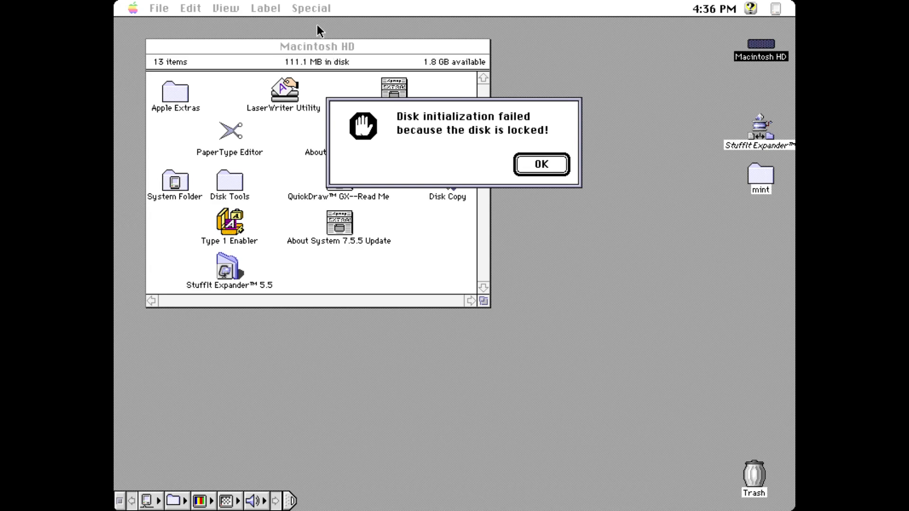
key(Return)
click(325, 13)
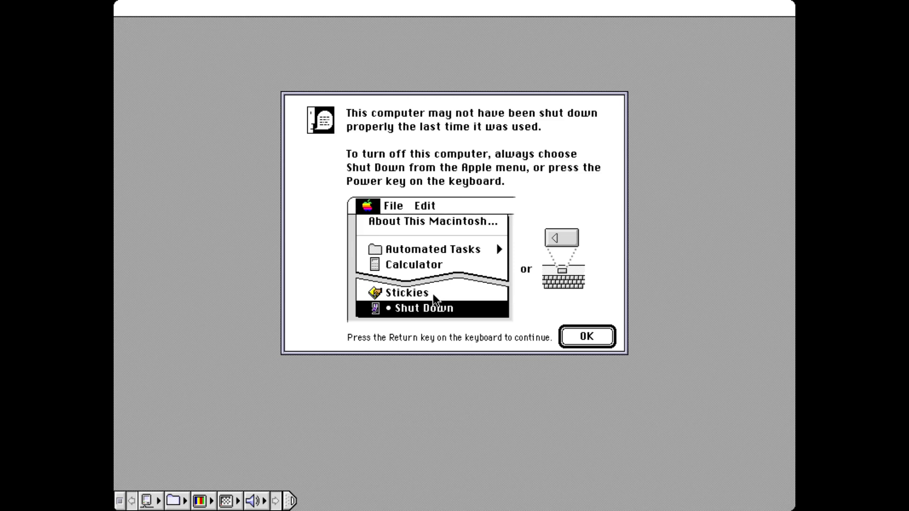
Step: Dismiss the shutdown warning, open CDROM, and drag machten23.img onto Disk Copy to mount it
click(582, 339)
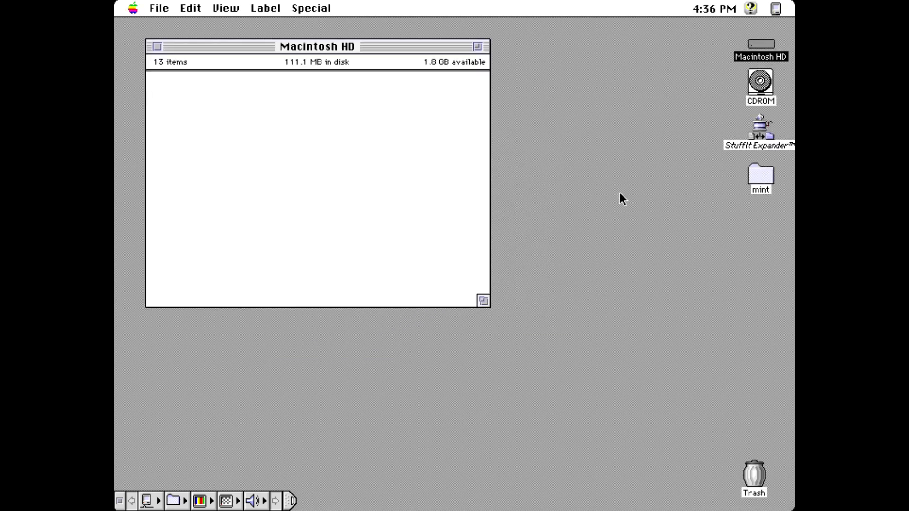
click(757, 82)
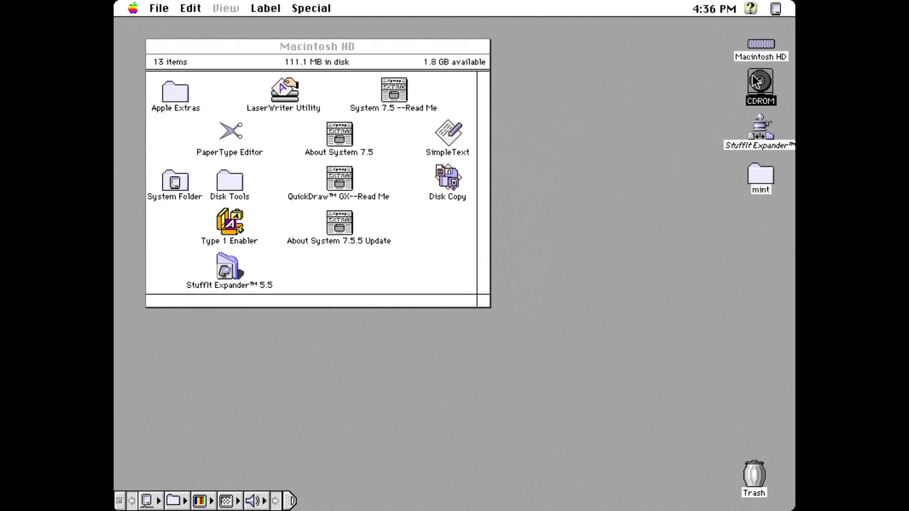
double_click(756, 82)
drag(270, 42, 561, 260)
drag(441, 308, 441, 175)
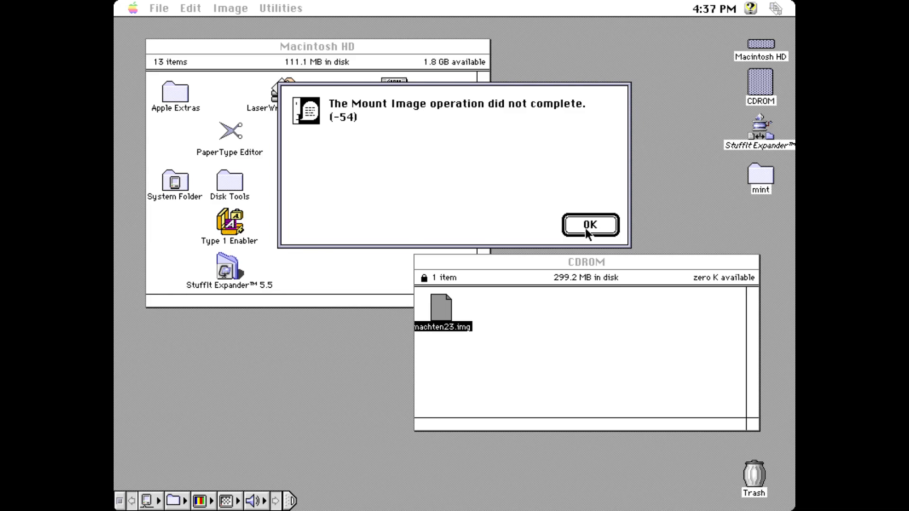
Step: Dismiss the error -54 for machten23.img, return to the Finder, and shut the Mac down via Special
click(586, 228)
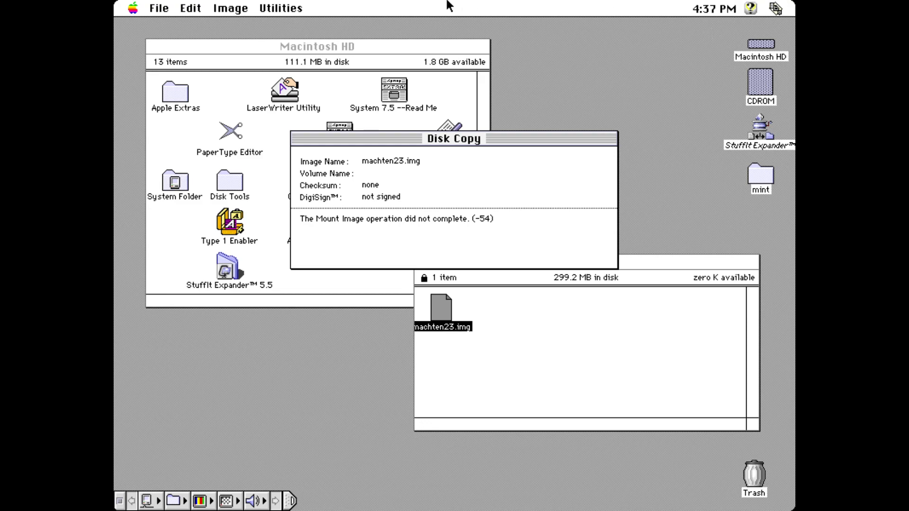
click(539, 78)
drag(311, 8, 348, 117)
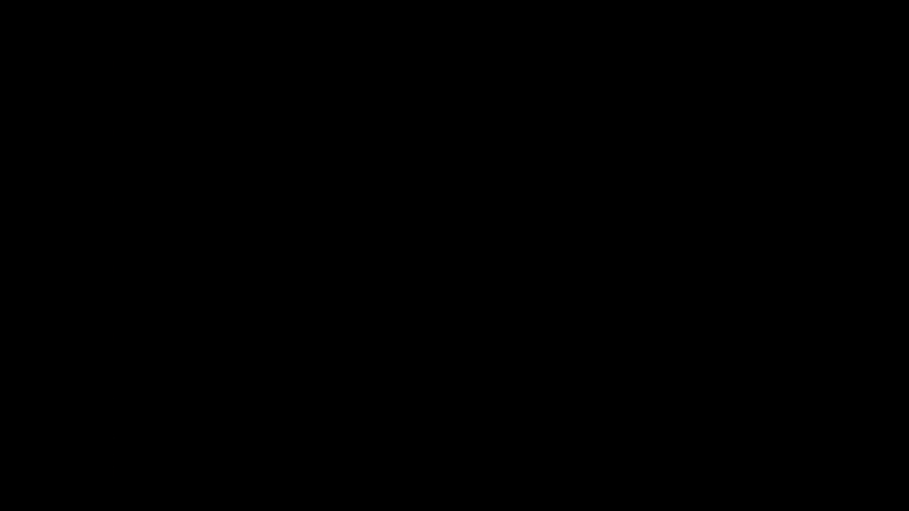
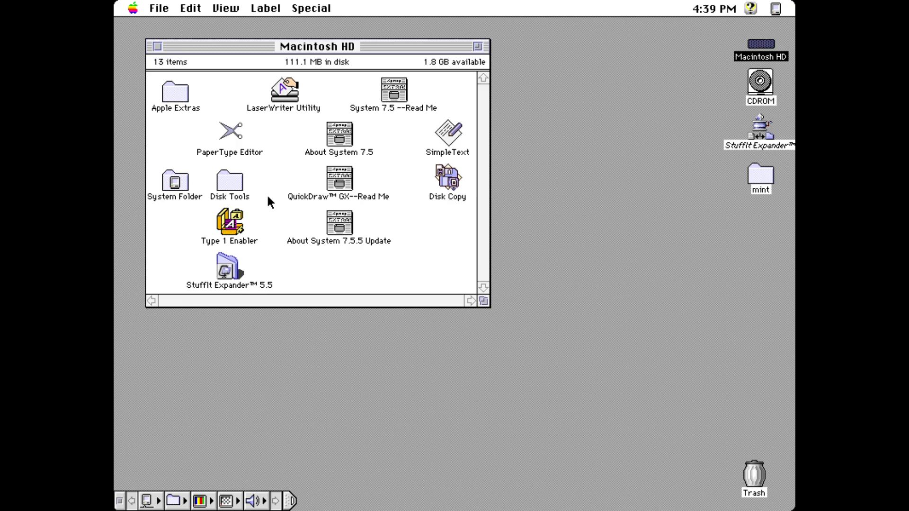
Step: Look over the Special menu's disk and shutdown commands, then close it without choosing one
drag(310, 8, 320, 146)
drag(357, 249, 367, 266)
click(320, 4)
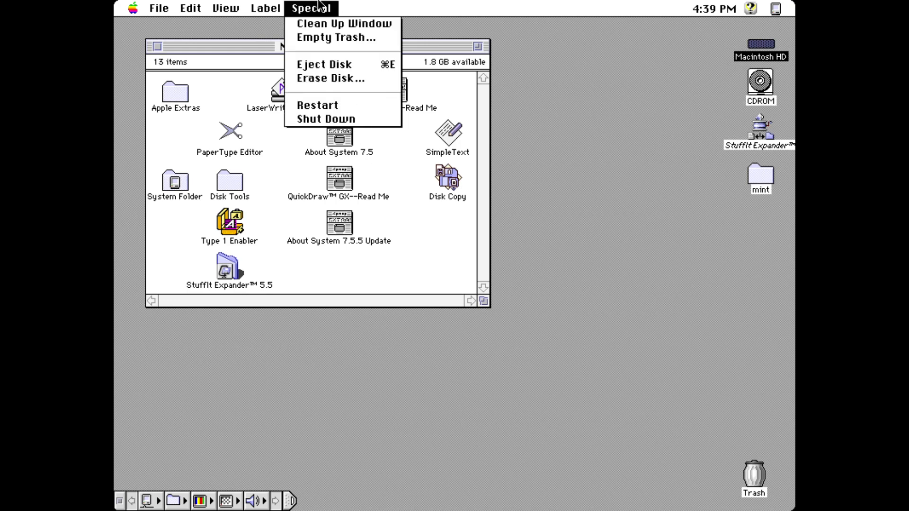
click(319, 5)
drag(319, 5, 320, 5)
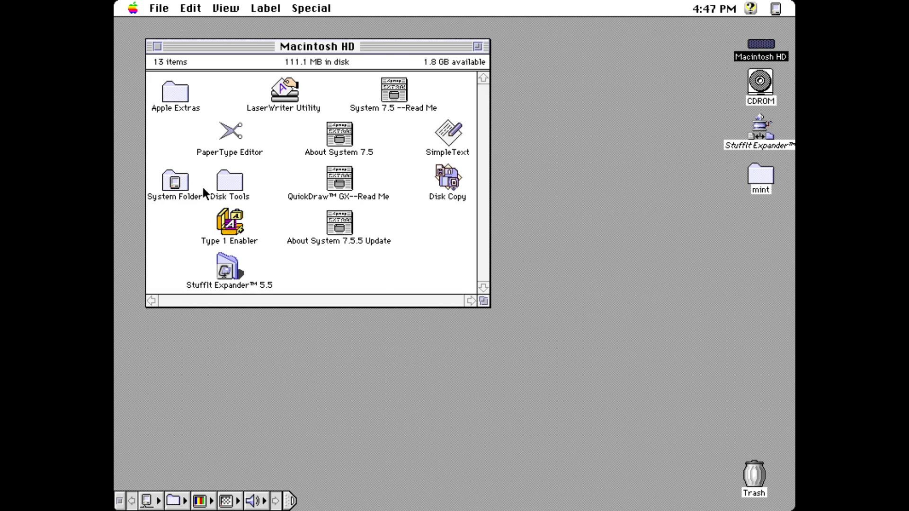
double_click(167, 91)
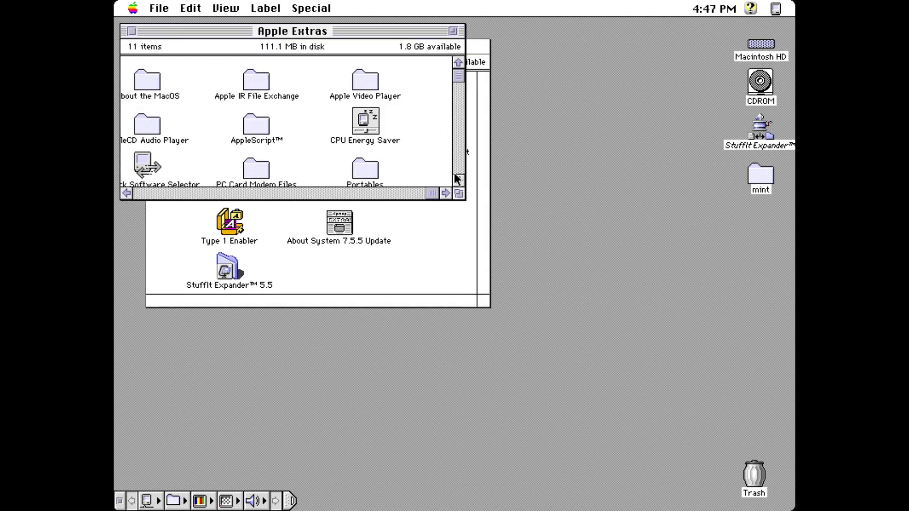
click(452, 31)
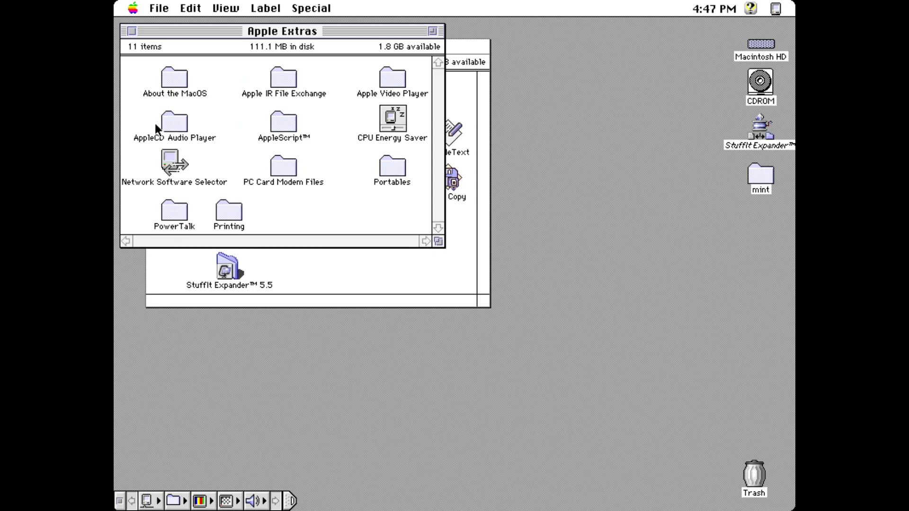
double_click(172, 78)
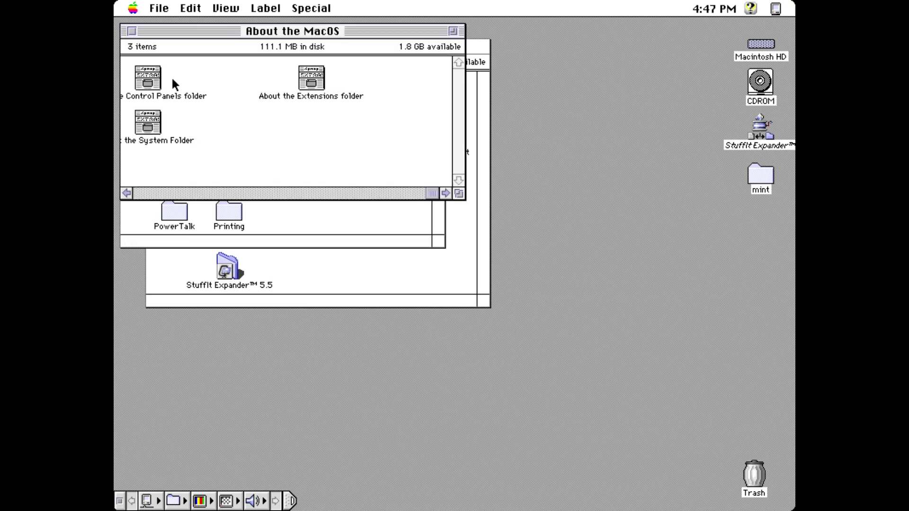
click(149, 191)
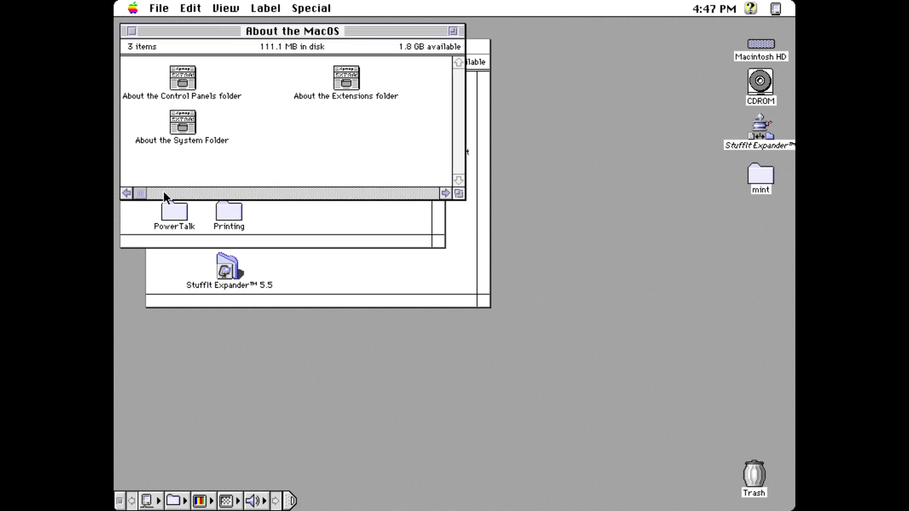
click(133, 29)
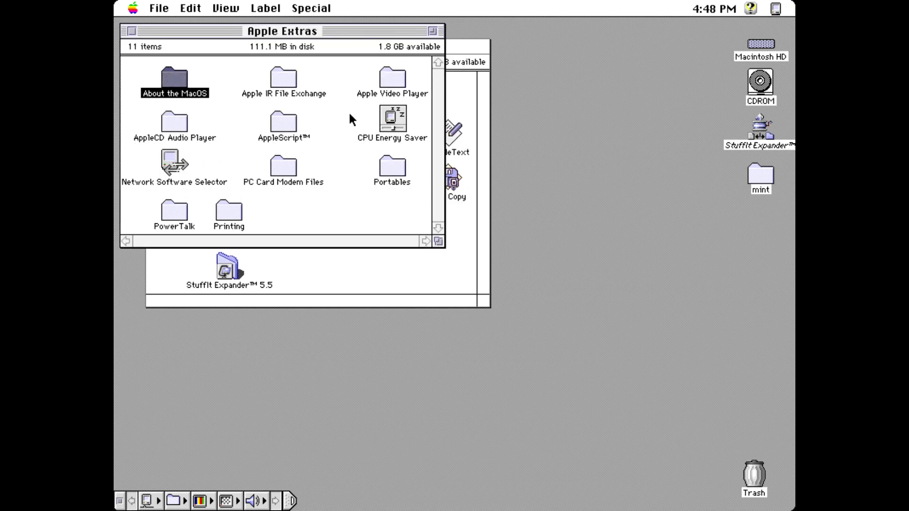
click(132, 32)
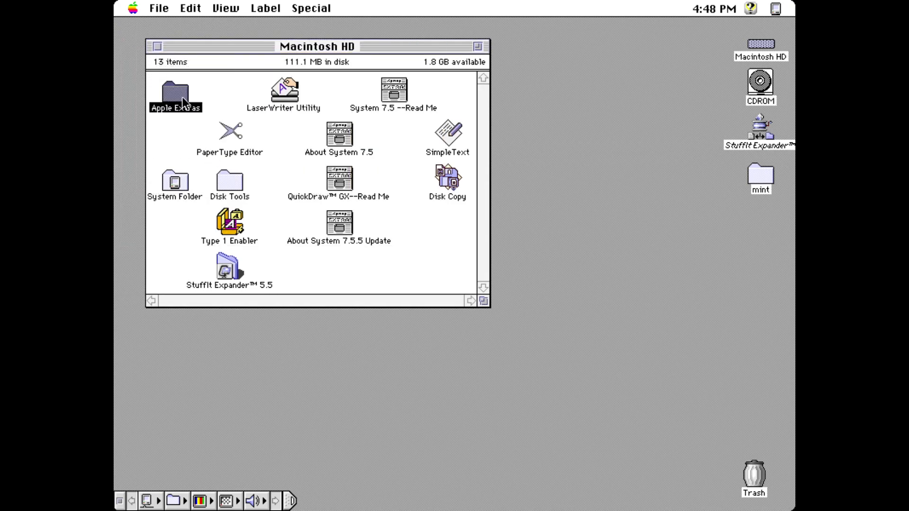
Step: In MacTCP choose Ethernet, try the dynamic, server and manual address options, then cancel
drag(132, 8, 353, 154)
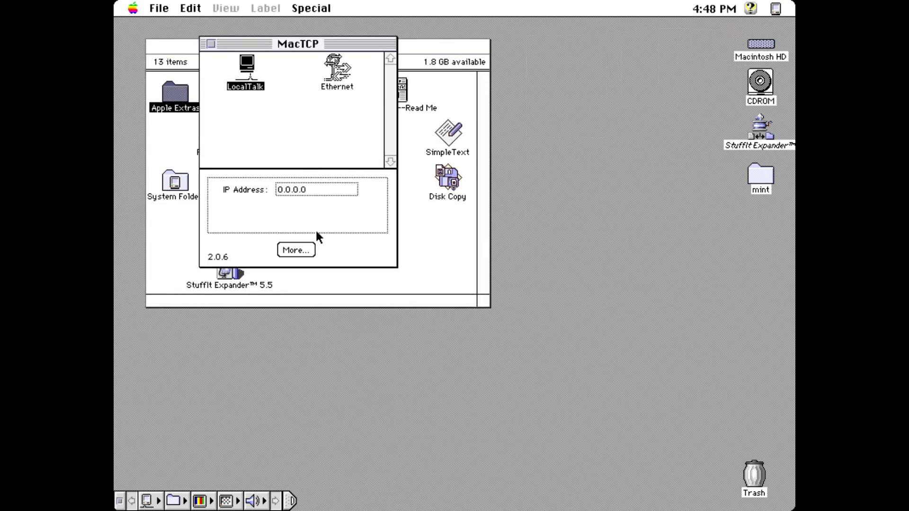
click(336, 71)
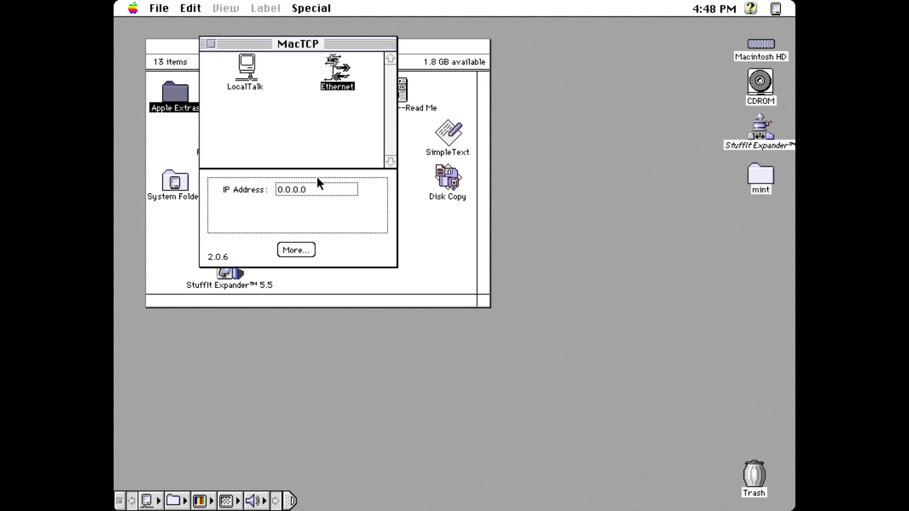
click(296, 250)
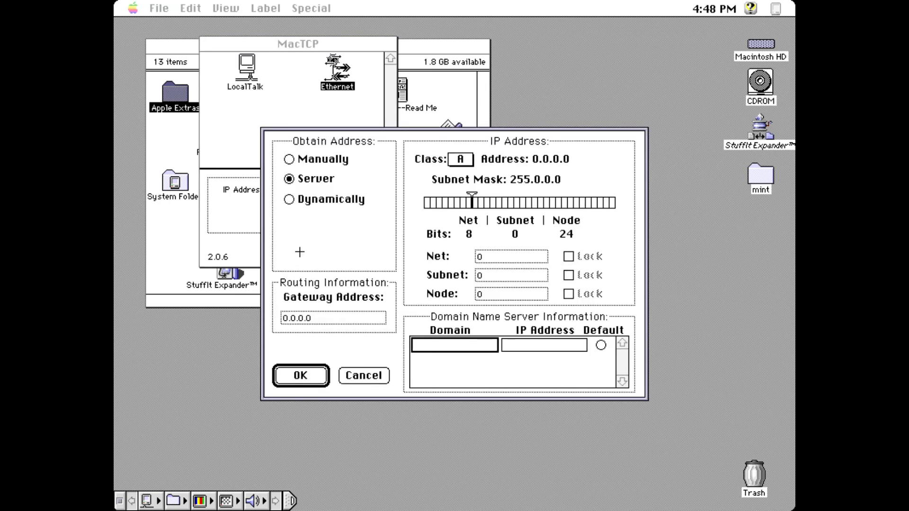
click(330, 197)
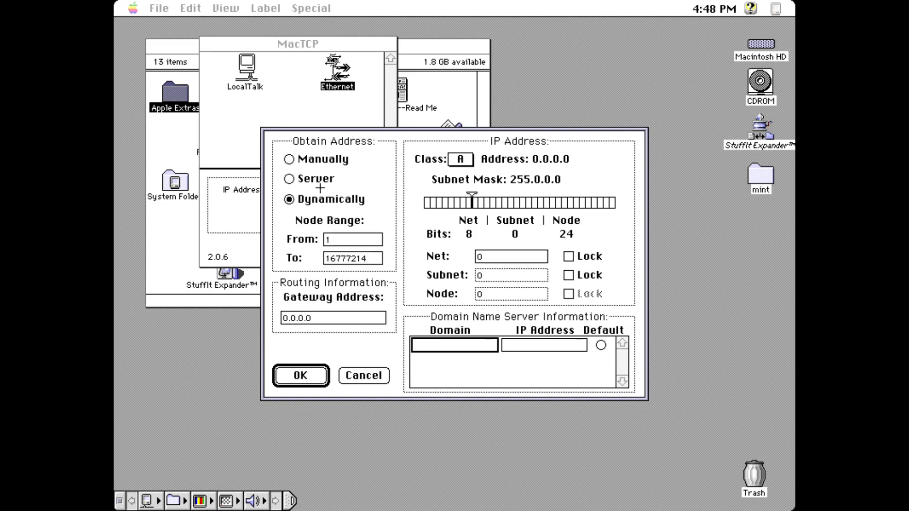
click(308, 179)
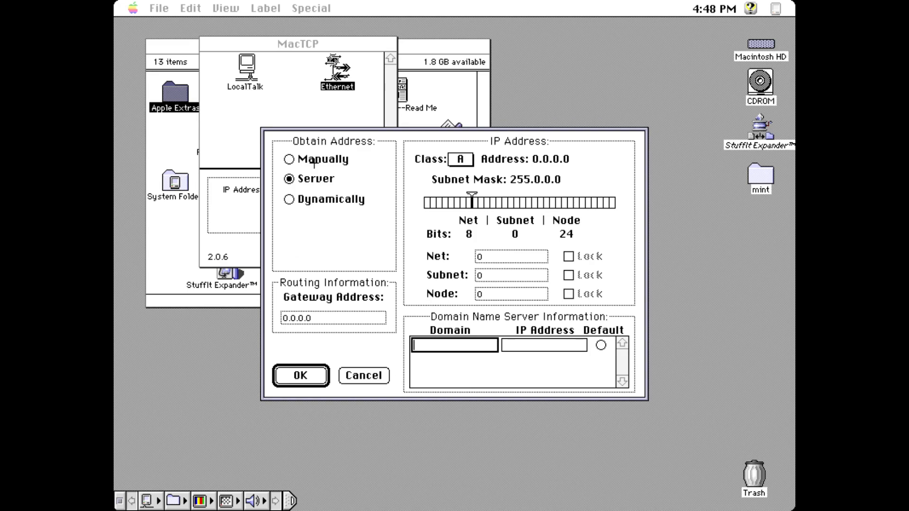
click(314, 161)
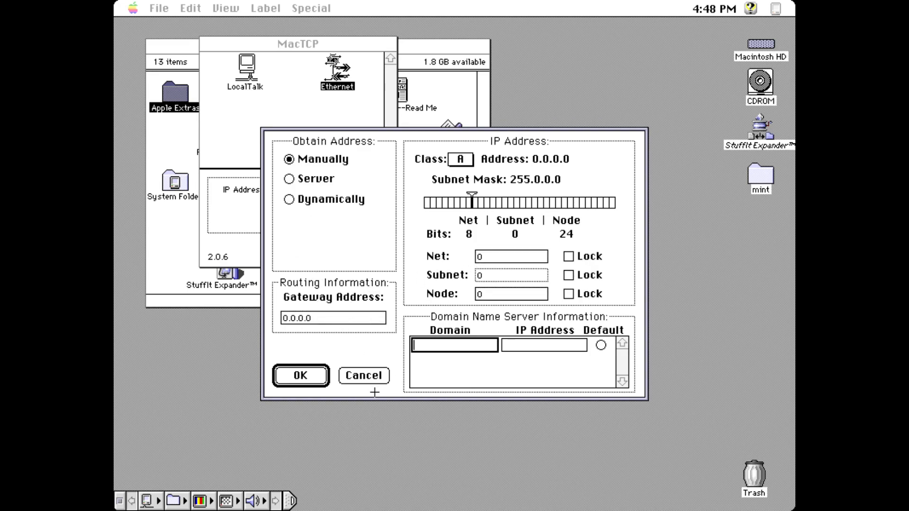
click(364, 375)
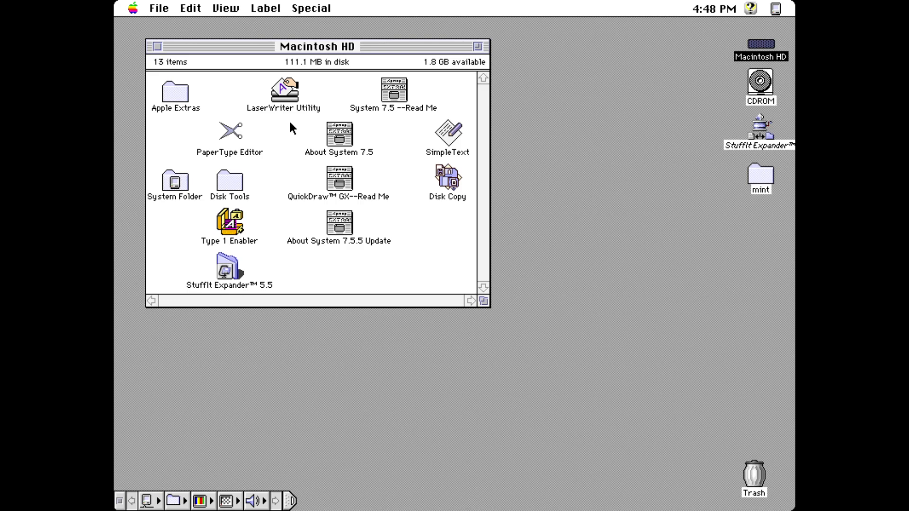
drag(133, 8, 168, 107)
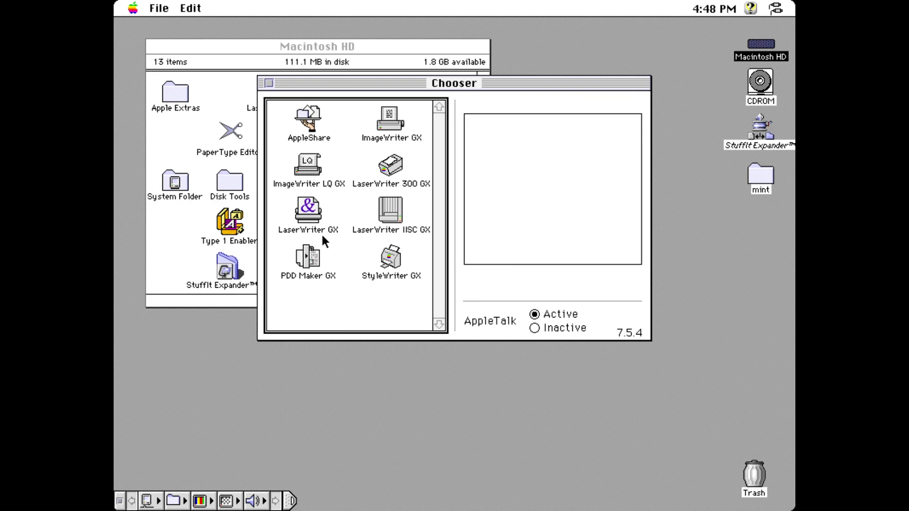
click(308, 124)
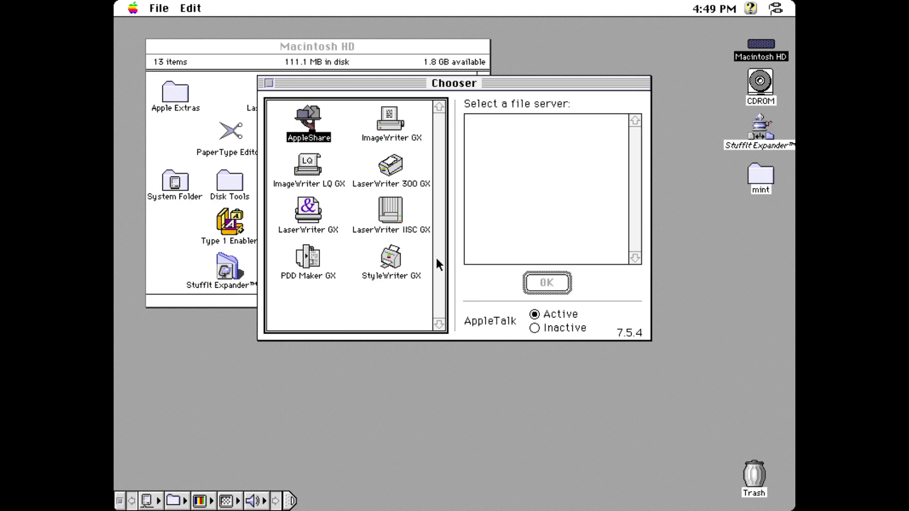
click(268, 85)
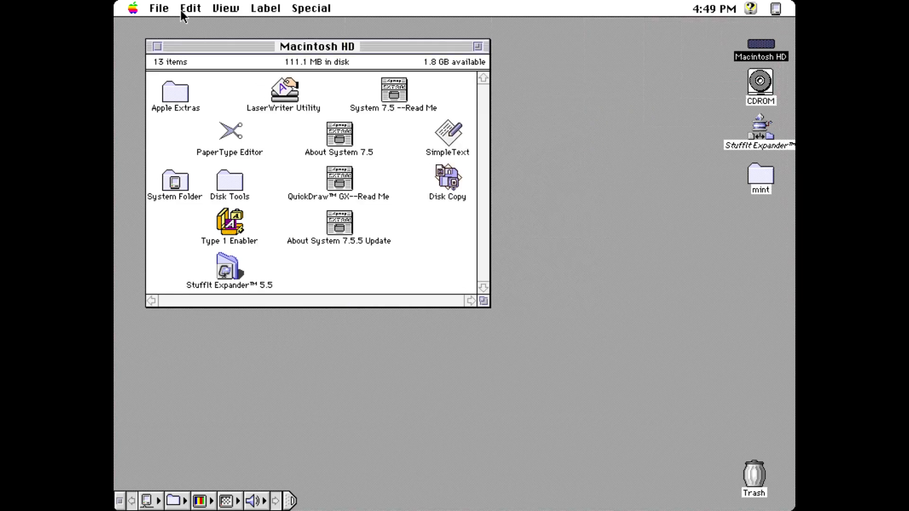
click(172, 8)
drag(172, 3, 130, 6)
double_click(175, 104)
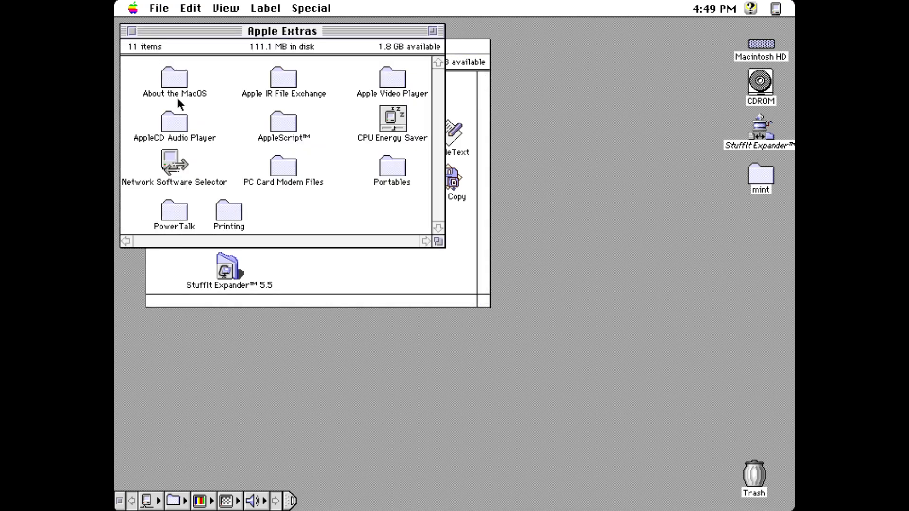
click(130, 30)
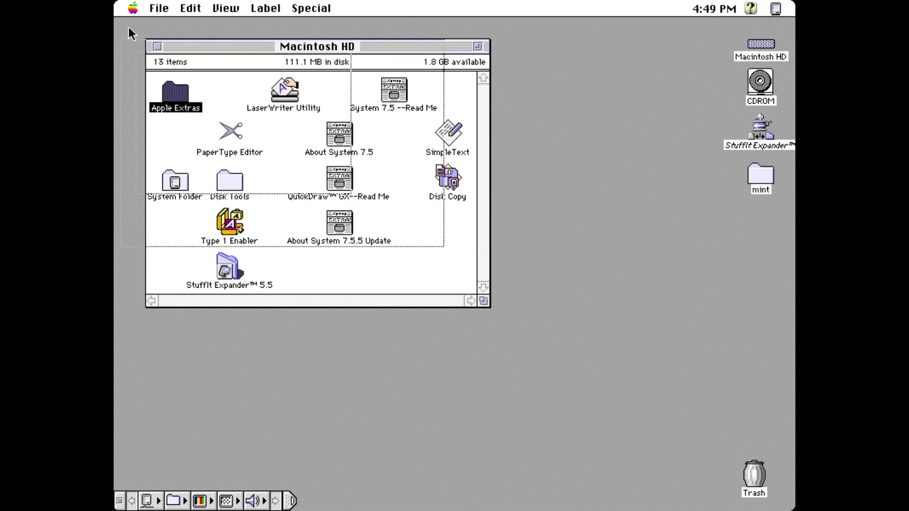
Step: Run Apple HD SC Setup from Disk Tools, acknowledge no suitable drive, quit, and select Disk First Aid
double_click(239, 179)
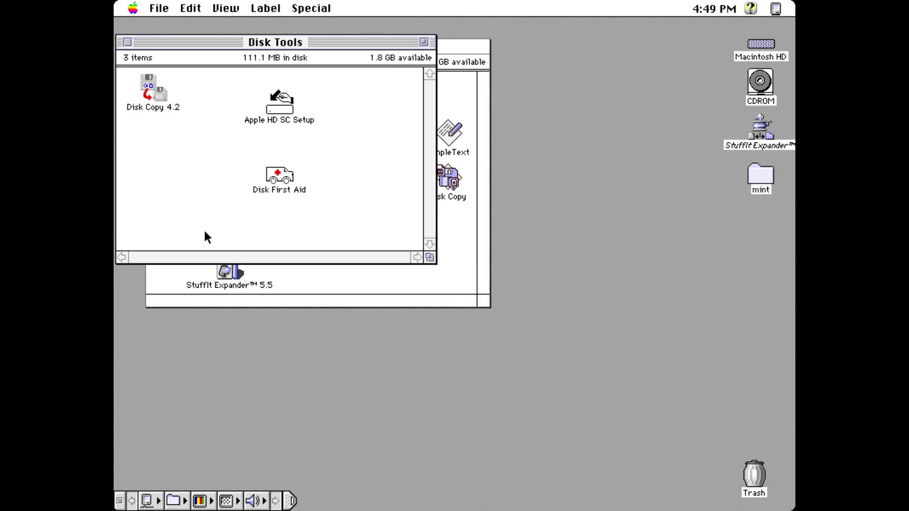
double_click(282, 111)
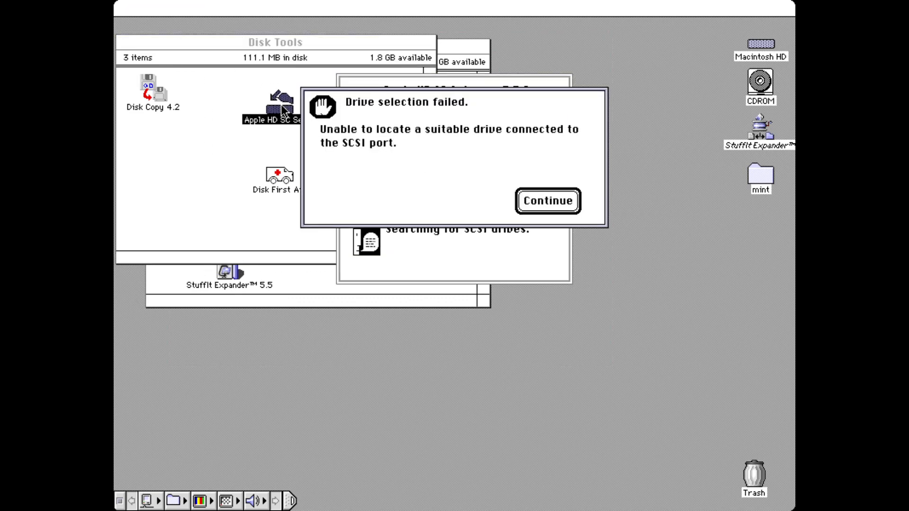
click(549, 203)
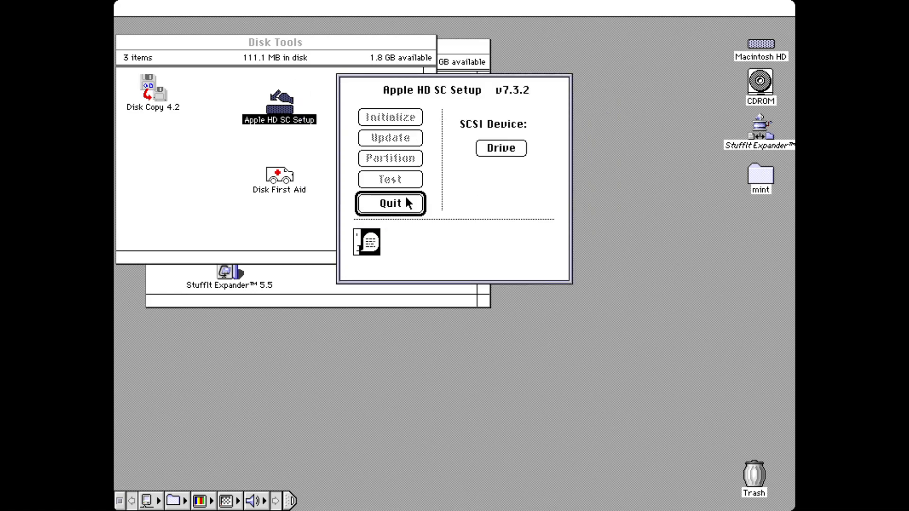
click(387, 206)
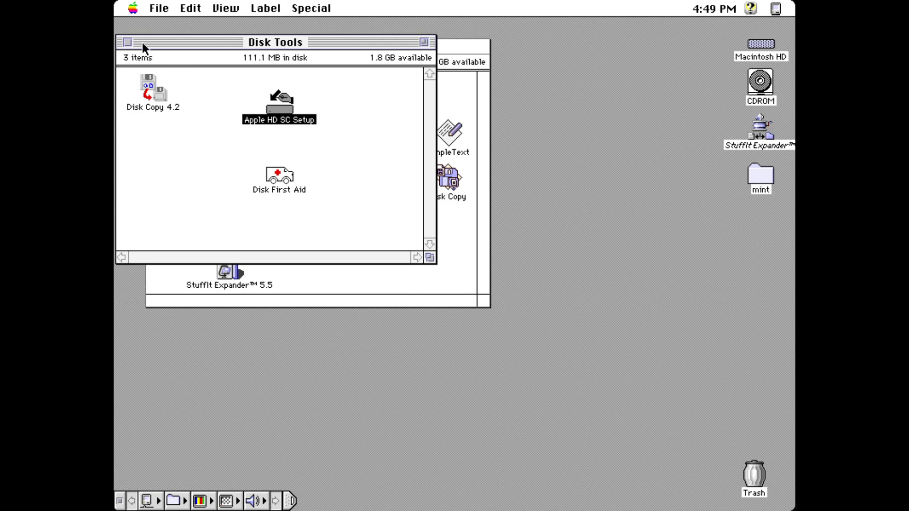
click(283, 178)
Step: Verify Macintosh HD with Disk First Aid, dismissing the repair warning, and quit once it's OK
double_click(284, 179)
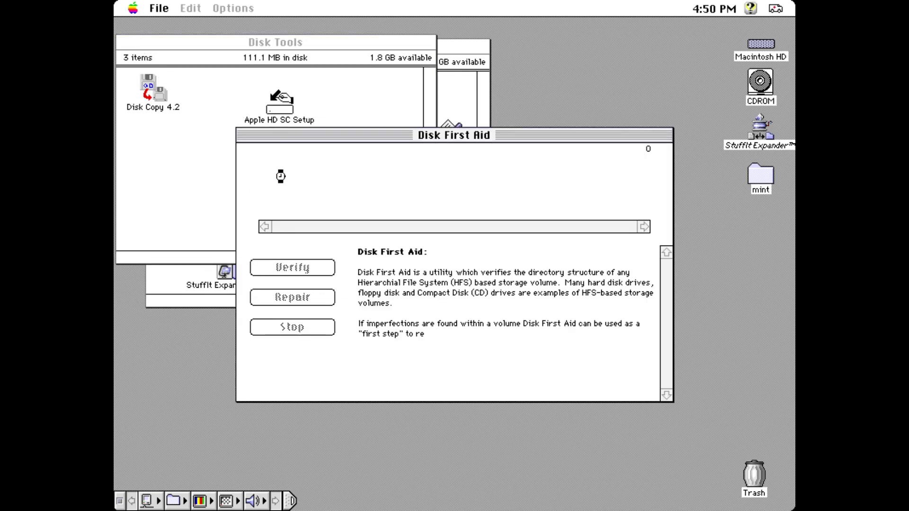
click(291, 194)
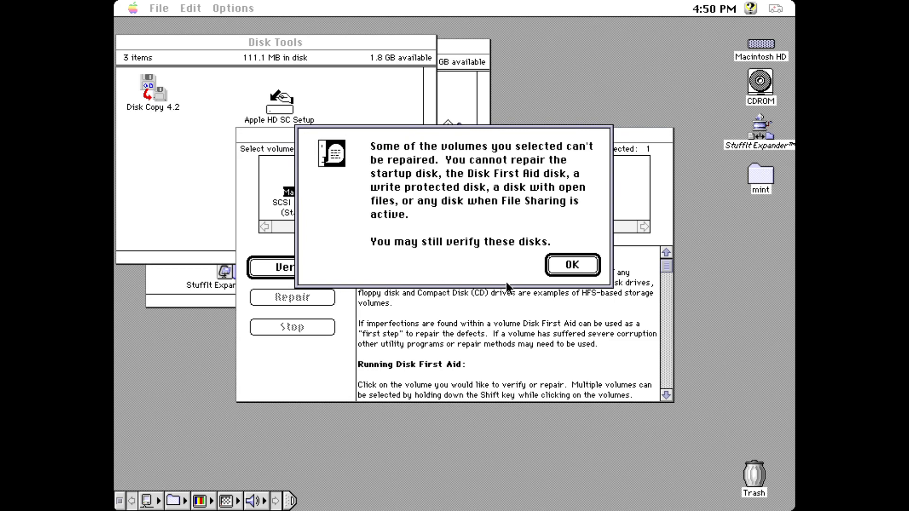
click(559, 274)
click(328, 270)
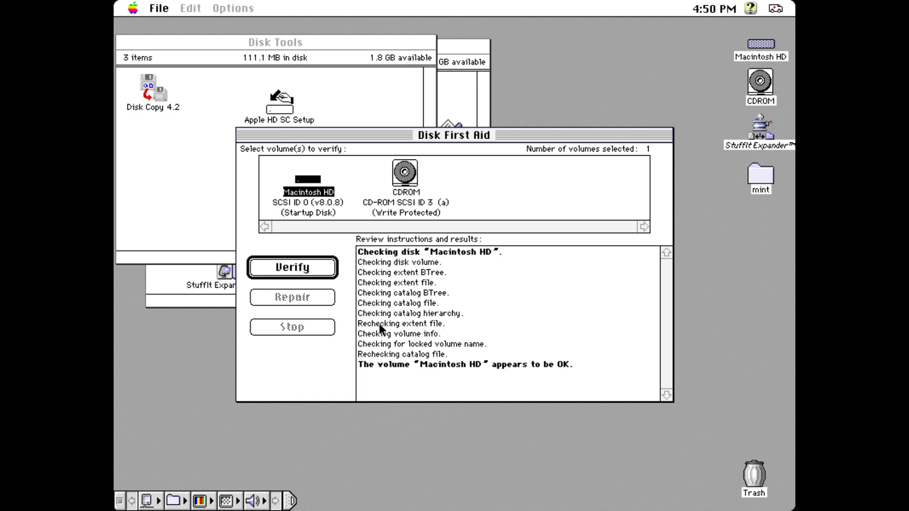
click(160, 8)
click(177, 48)
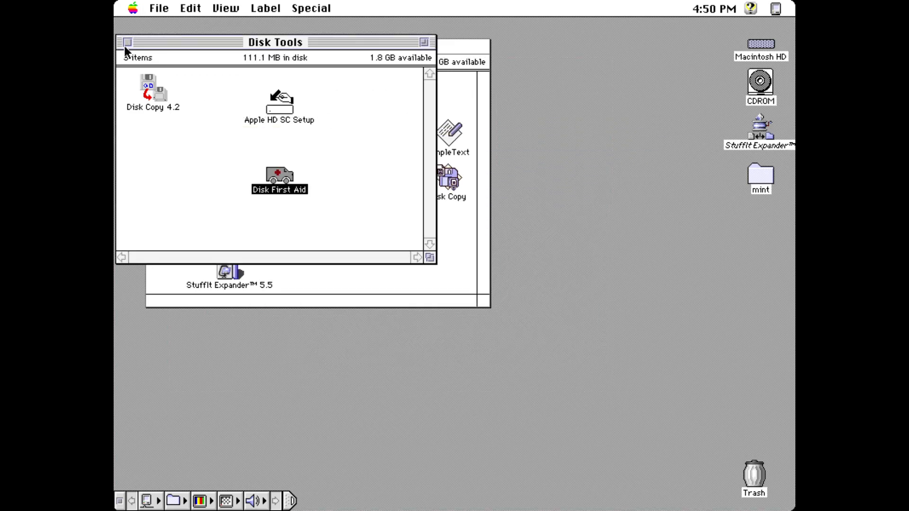
Step: Close the Disk Tools window, then marquee-select and deselect icons in Macintosh HD
click(128, 42)
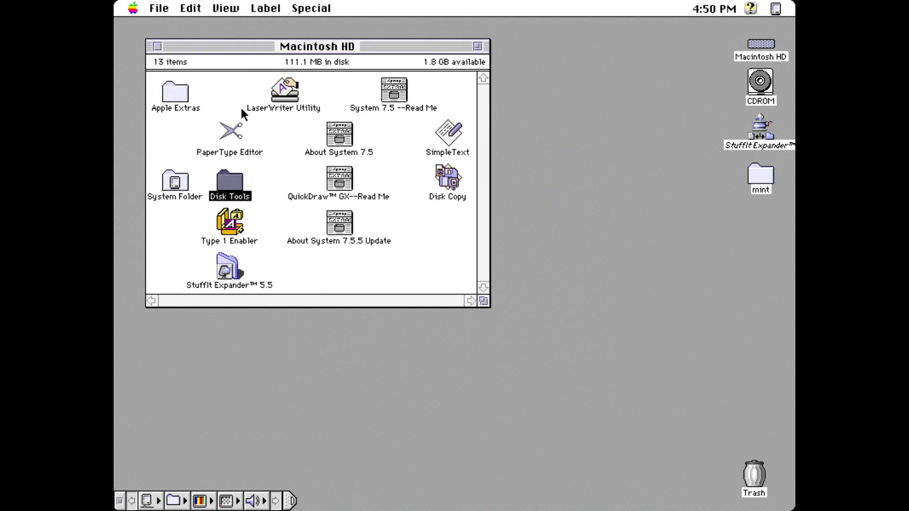
click(242, 112)
drag(451, 279, 183, 89)
click(459, 230)
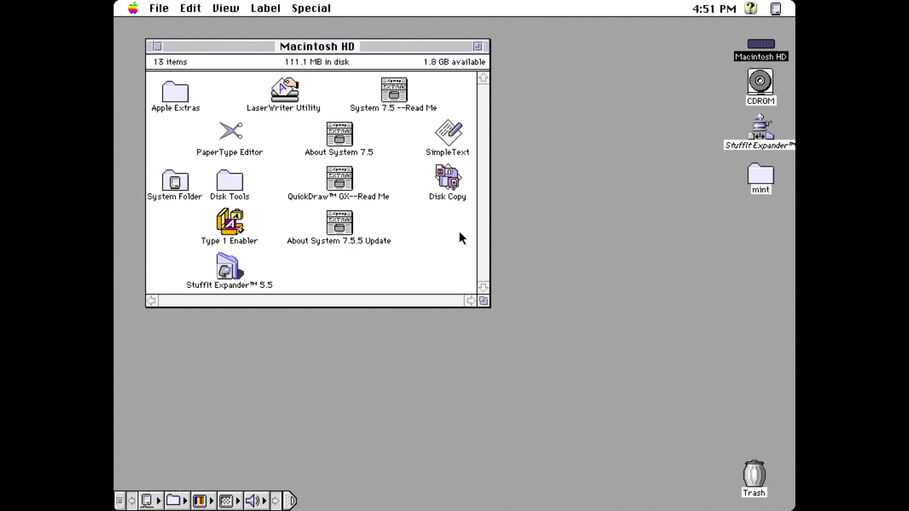
Step: Centre the Macintosh HD window and release the current CD to swap in another disc
drag(402, 46, 607, 82)
drag(606, 81, 487, 114)
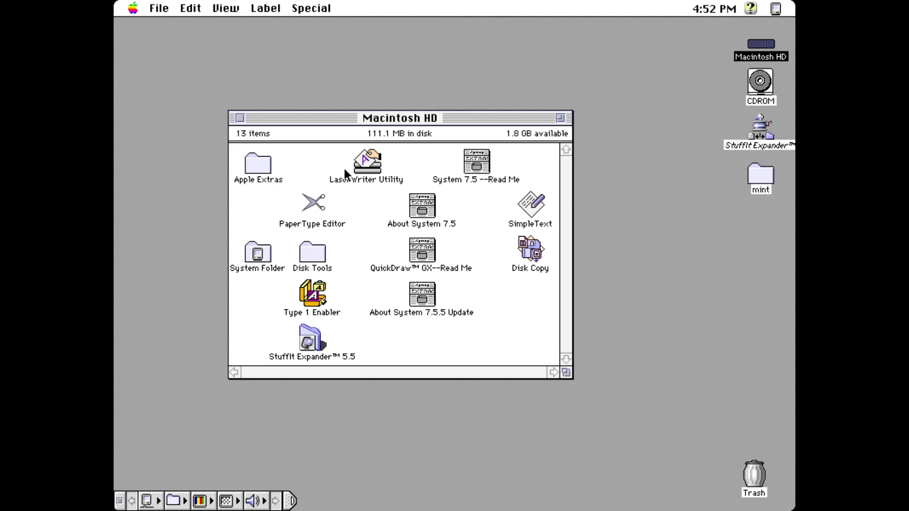
drag(296, 9, 338, 119)
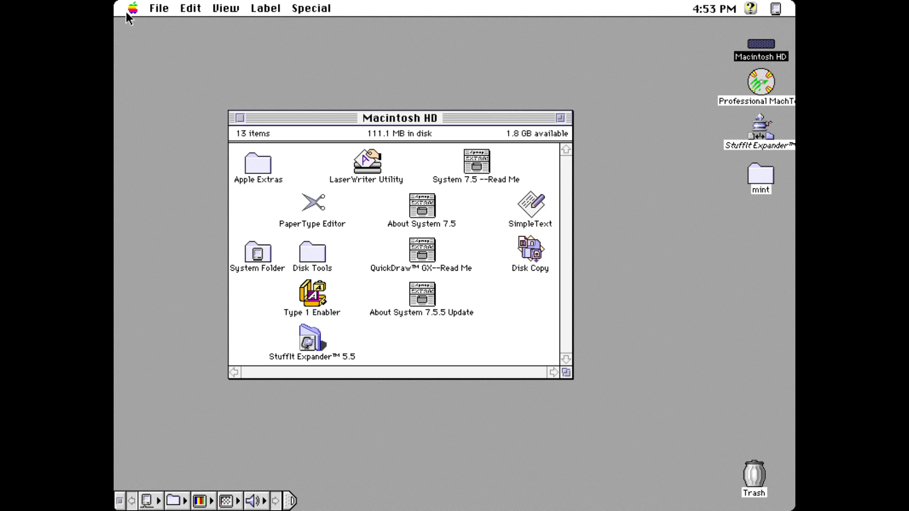
Step: Open the Professional MachTen disc and its 'Must Read to Use CD' license document
double_click(767, 87)
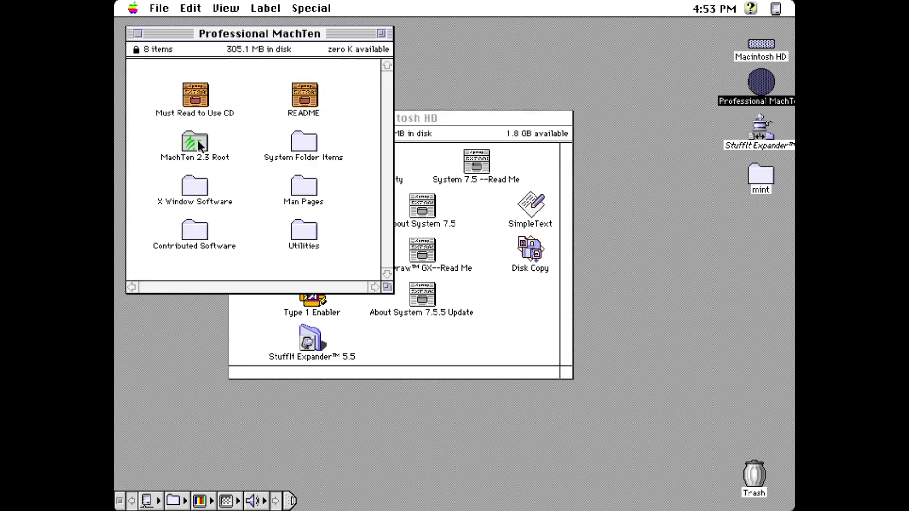
click(199, 92)
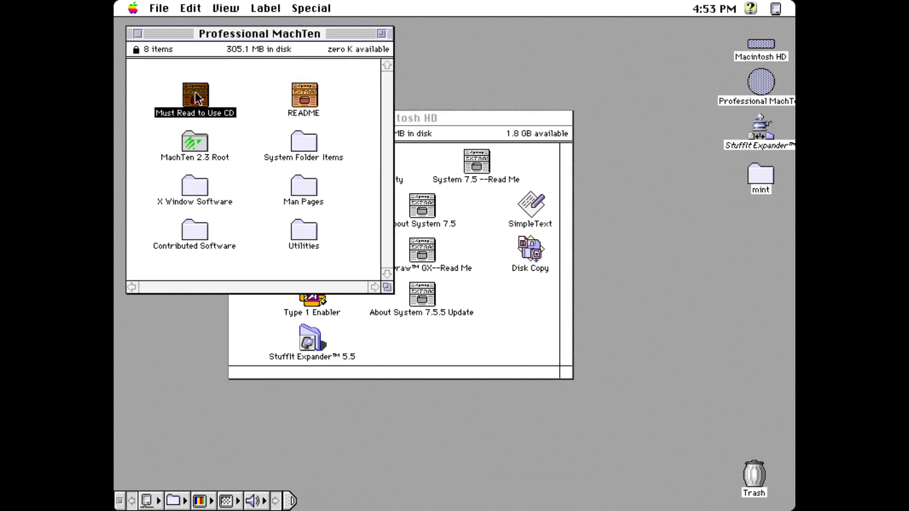
double_click(198, 98)
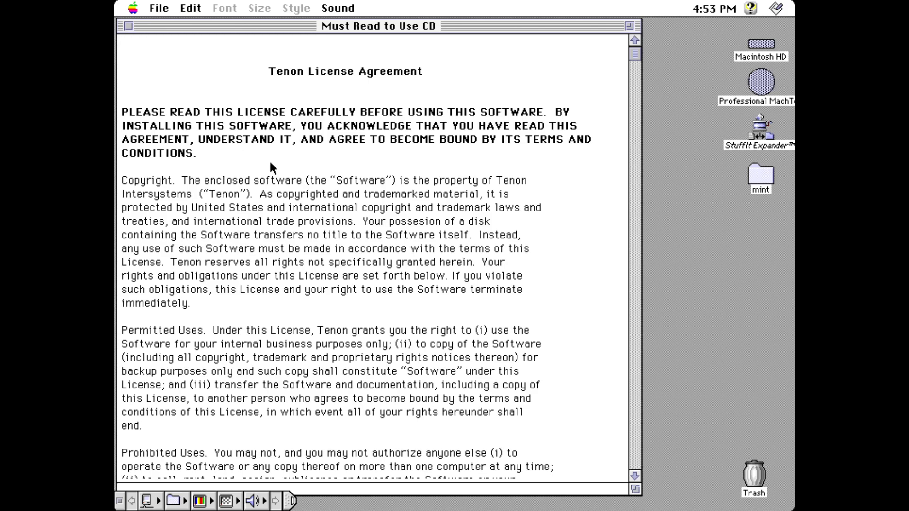
Step: Close the Tenon License Agreement document window
click(128, 26)
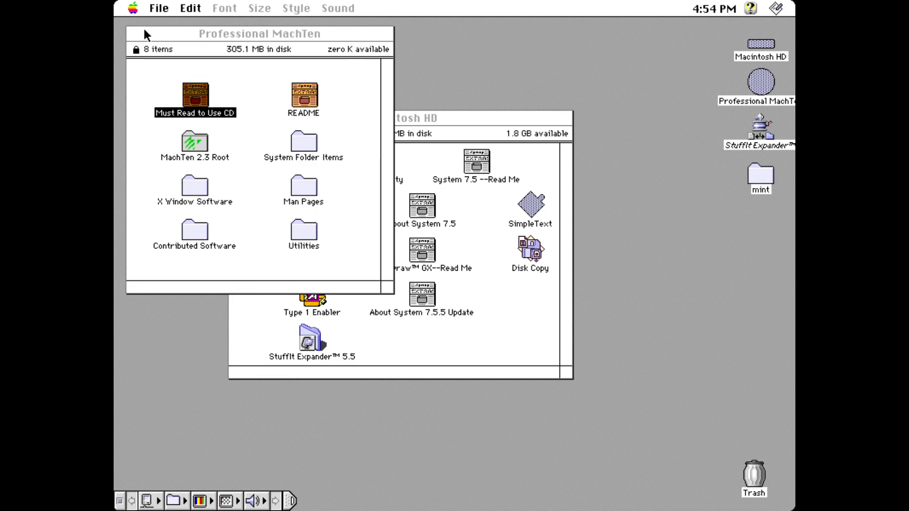
Step: Open the README, scroll to its final Installation steps, and close it
double_click(294, 95)
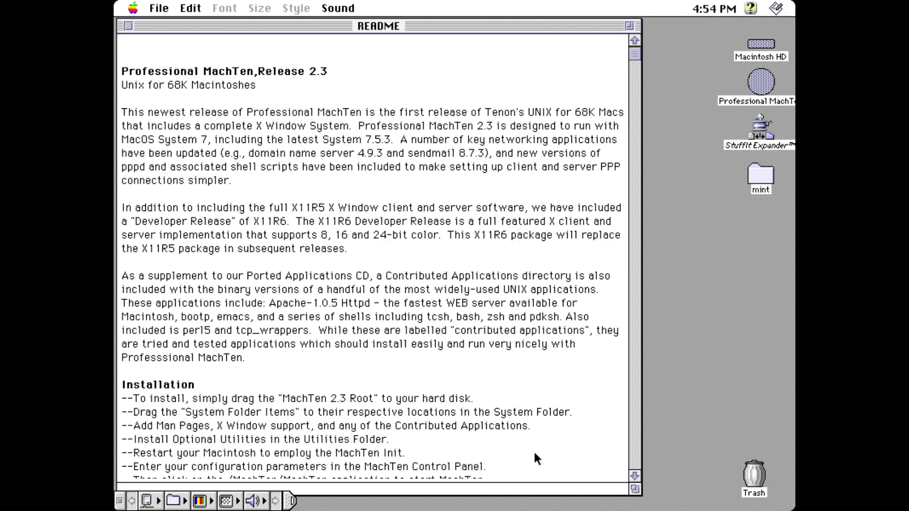
click(634, 476)
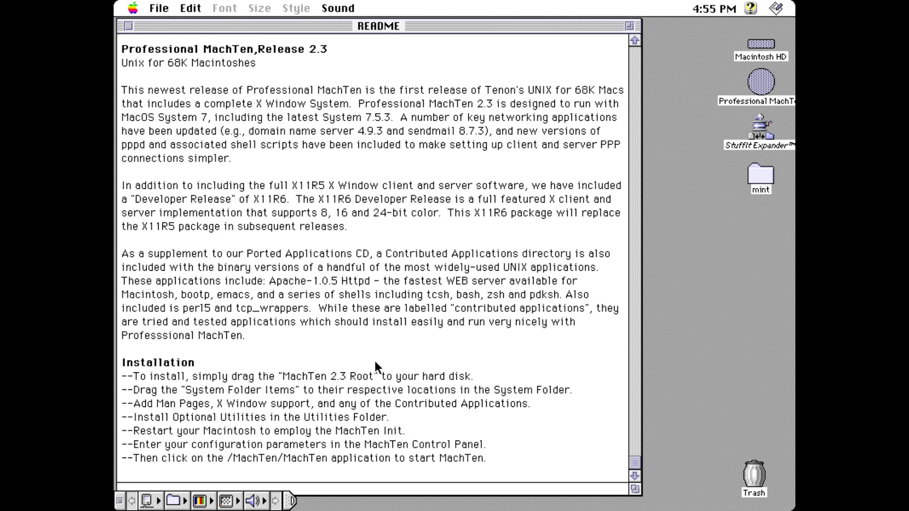
click(128, 26)
Step: Copy the MachTen 2.3 Root folder to Macintosh HD, moving the progress window aside
drag(191, 146, 761, 45)
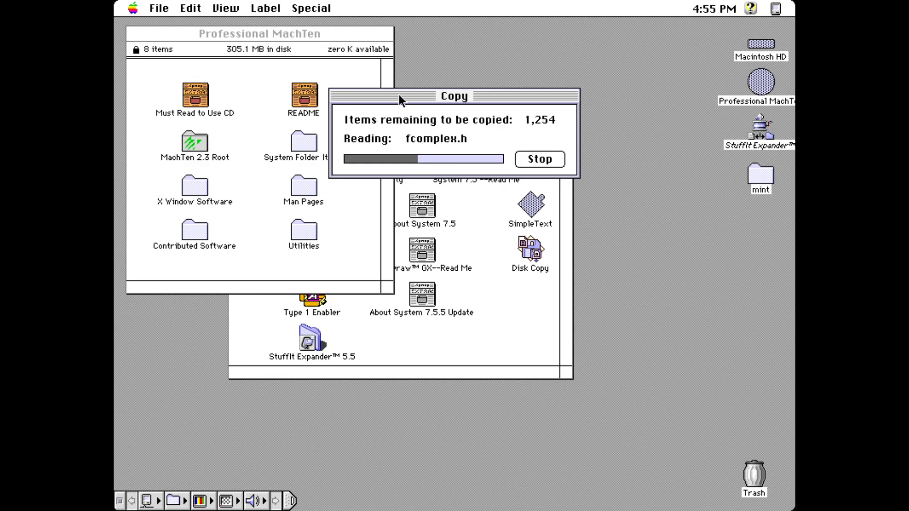
drag(399, 95, 513, 193)
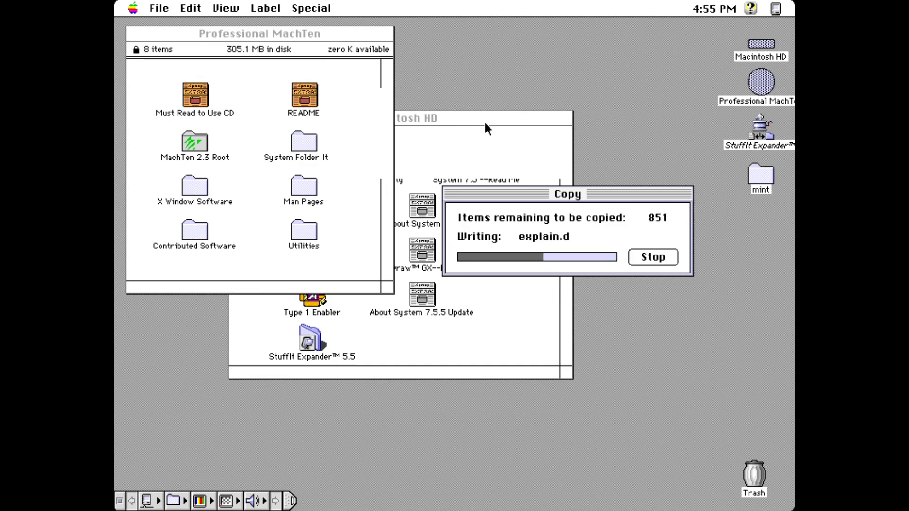
drag(531, 195, 510, 47)
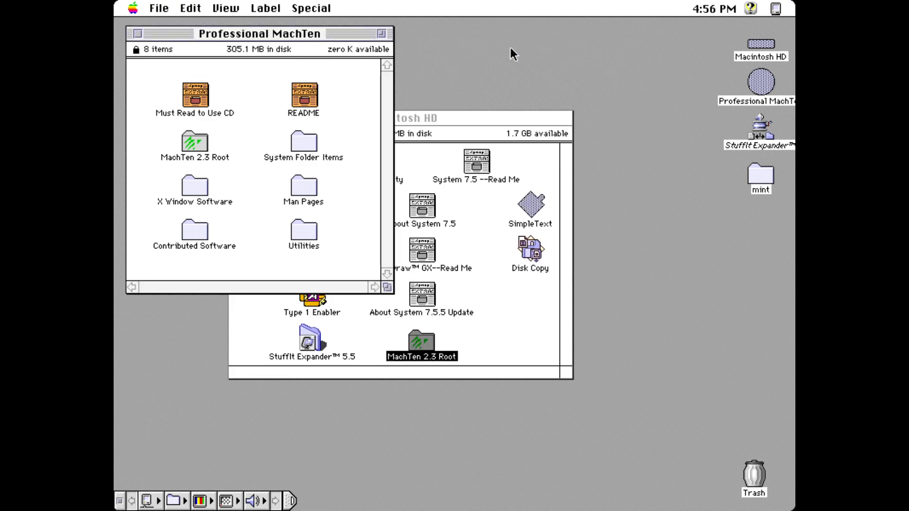
Step: Install MachTen Controls from the CD's System Folder Items into the Control Panels
double_click(307, 143)
click(229, 106)
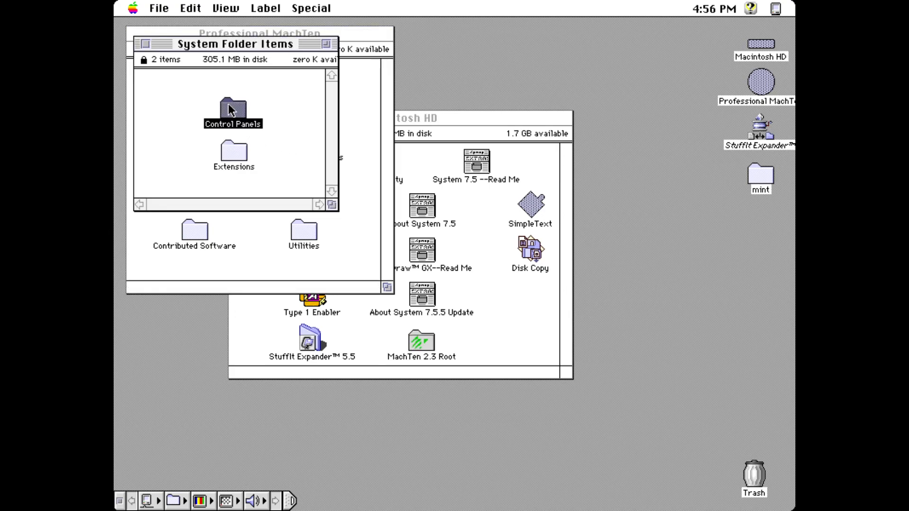
double_click(230, 110)
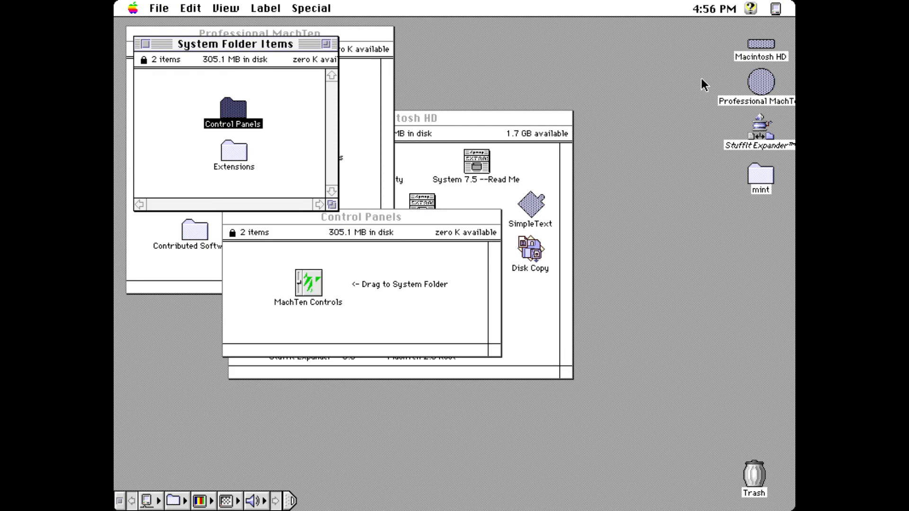
double_click(758, 43)
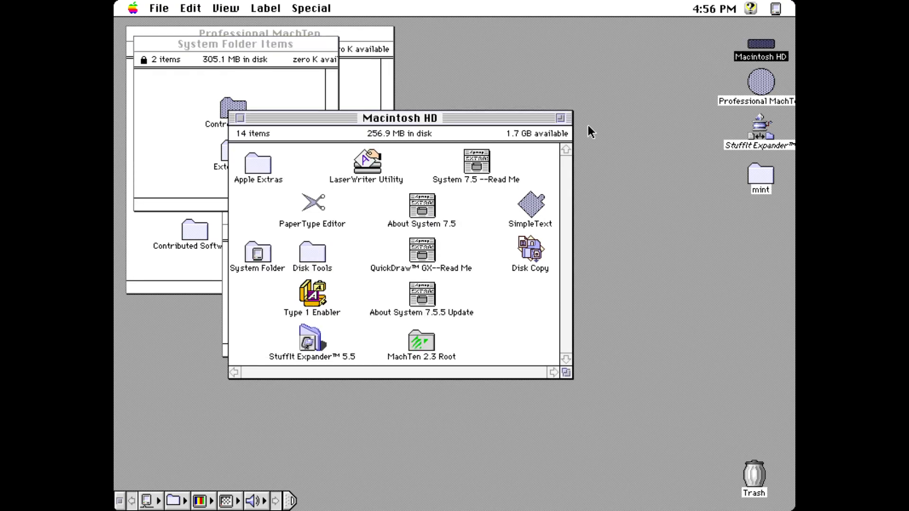
drag(482, 121, 681, 63)
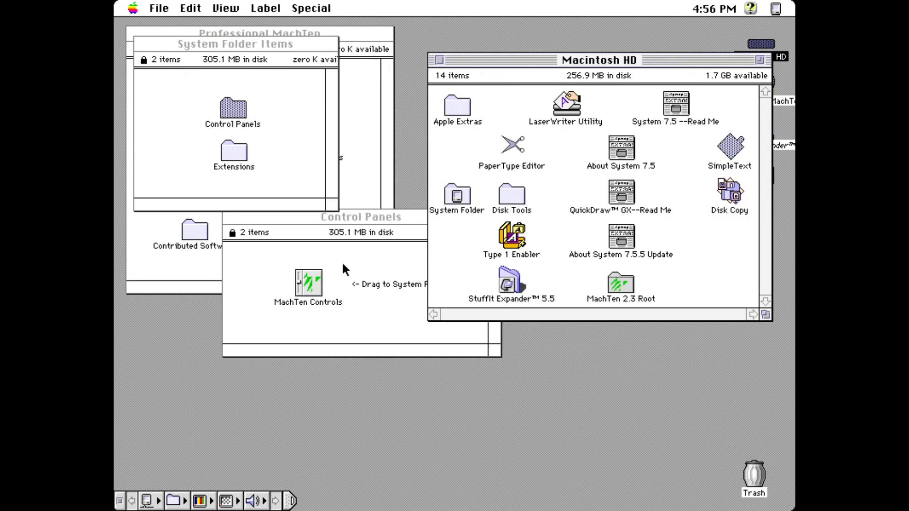
drag(314, 275, 461, 189)
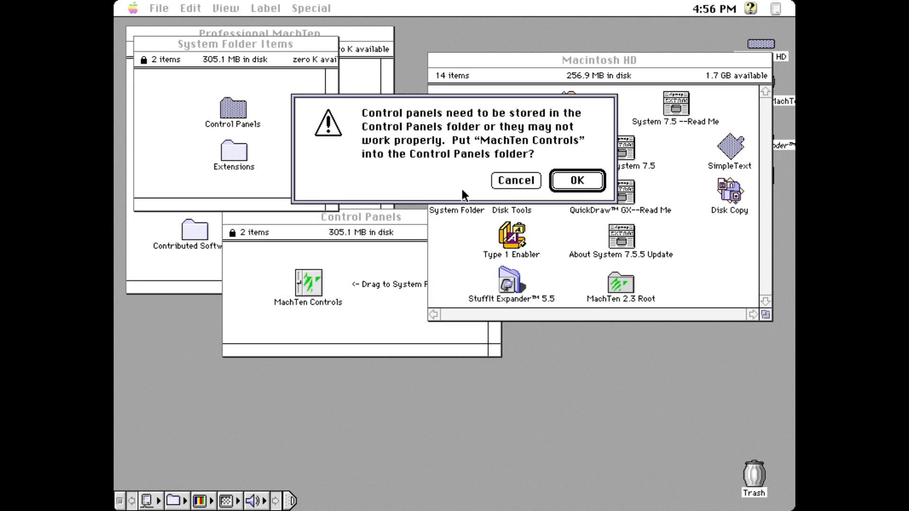
click(578, 179)
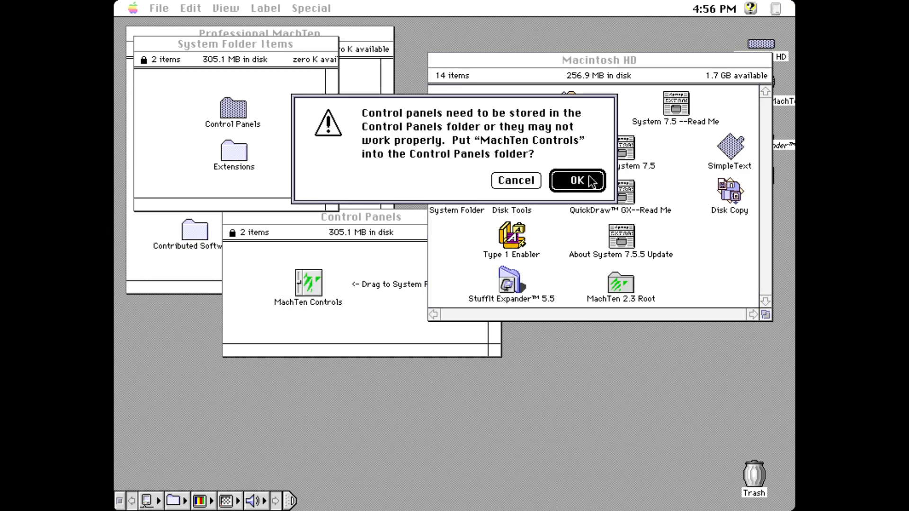
Step: Install Foreign File Access and MachTen NFS into Extensions, declining to replace the existing item
click(241, 151)
double_click(242, 154)
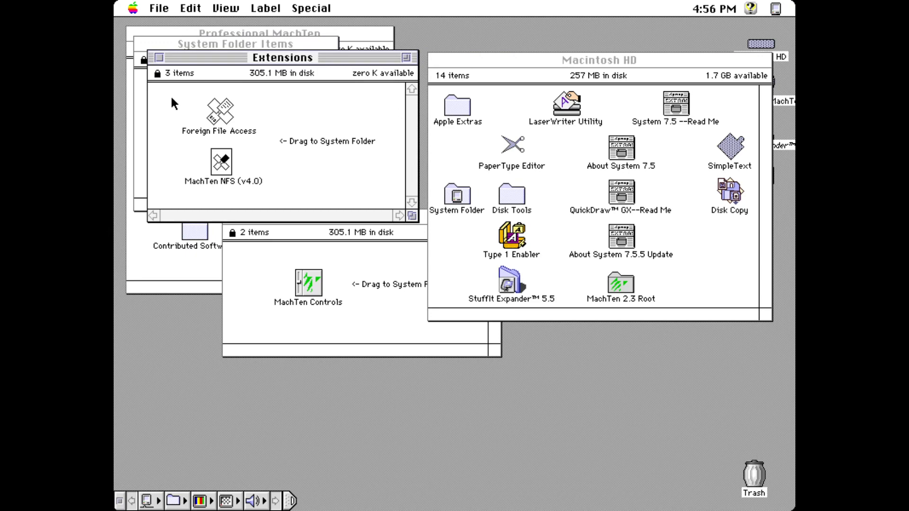
drag(171, 95, 464, 198)
click(573, 180)
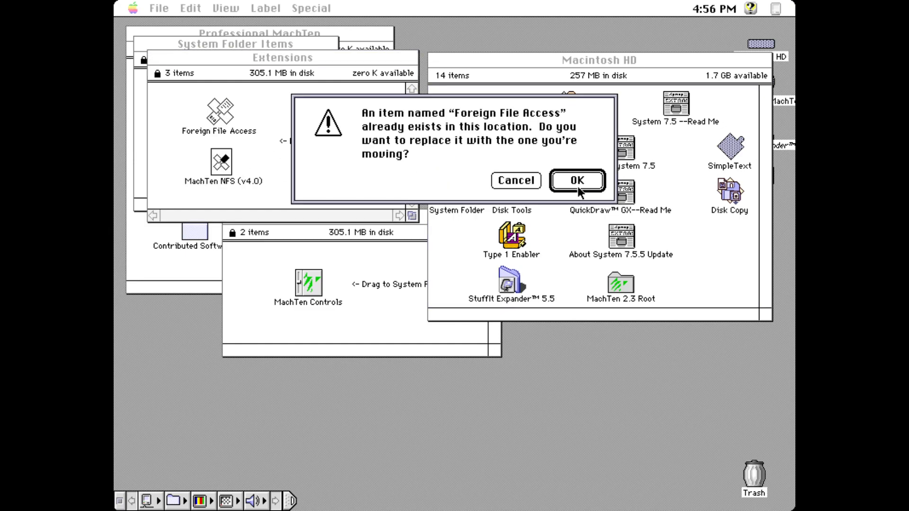
click(517, 180)
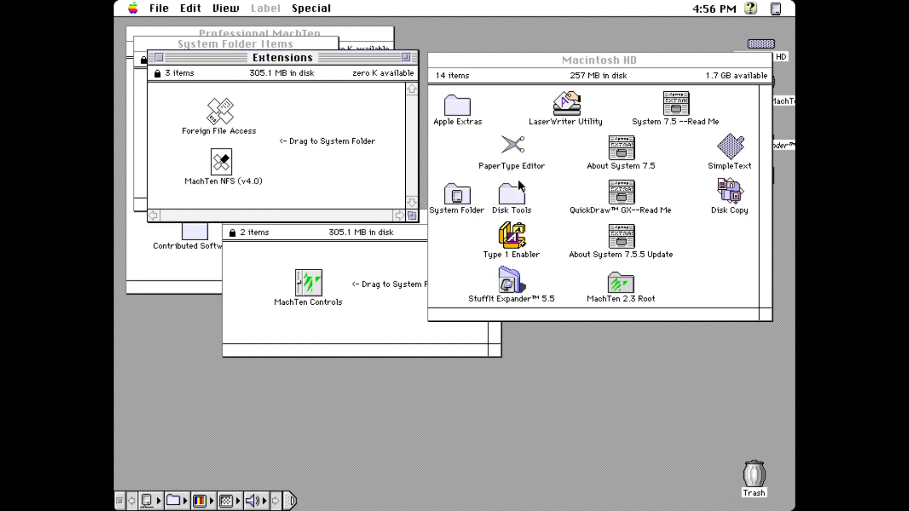
drag(226, 176, 462, 195)
click(574, 180)
Step: Close the Extensions, System Folder Items and Control Panels windows
click(161, 57)
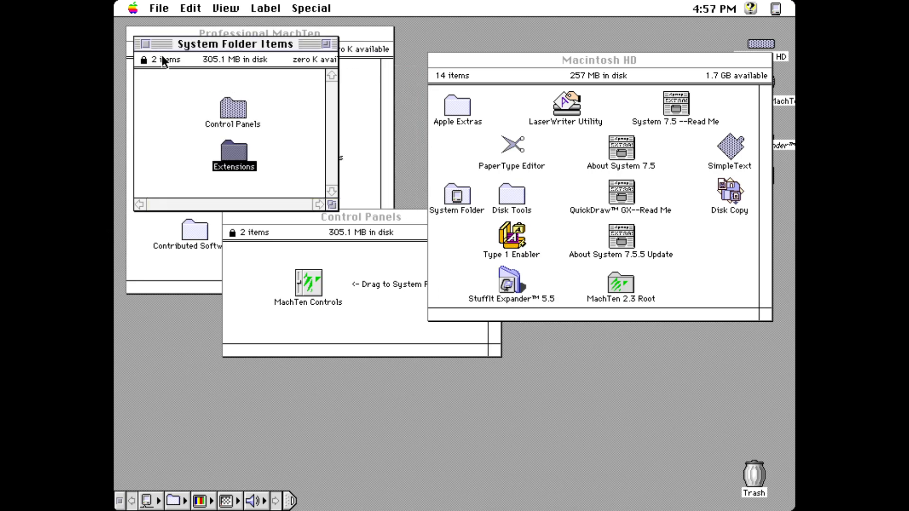
click(146, 44)
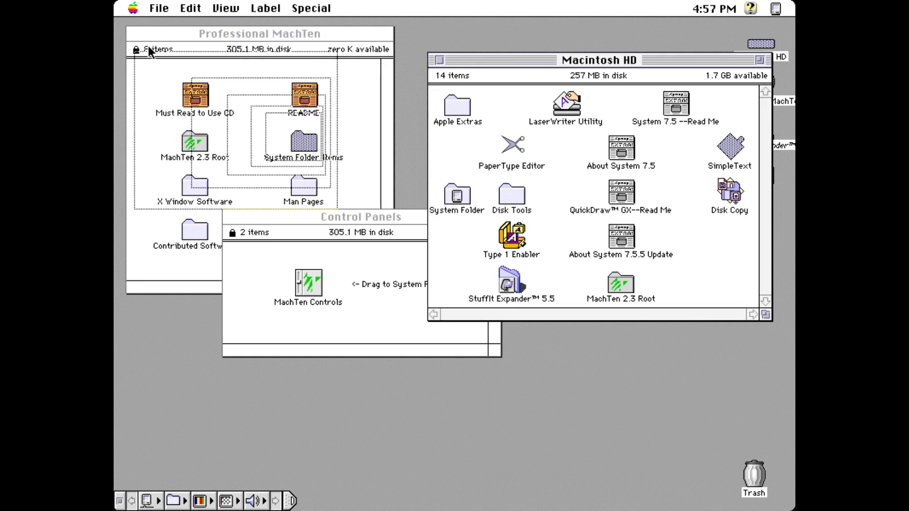
click(232, 214)
click(234, 217)
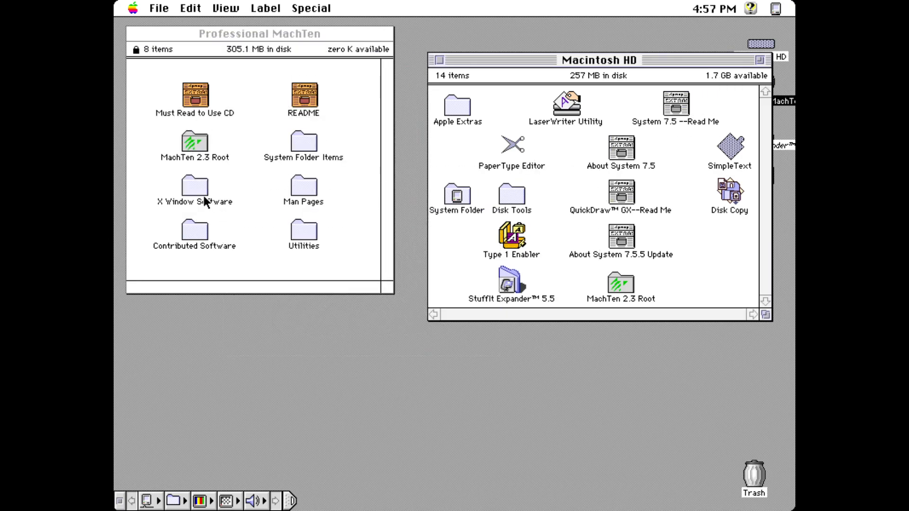
Step: Open X Window Software > X11R5 Release and close the Macintosh HD window
double_click(198, 190)
double_click(233, 106)
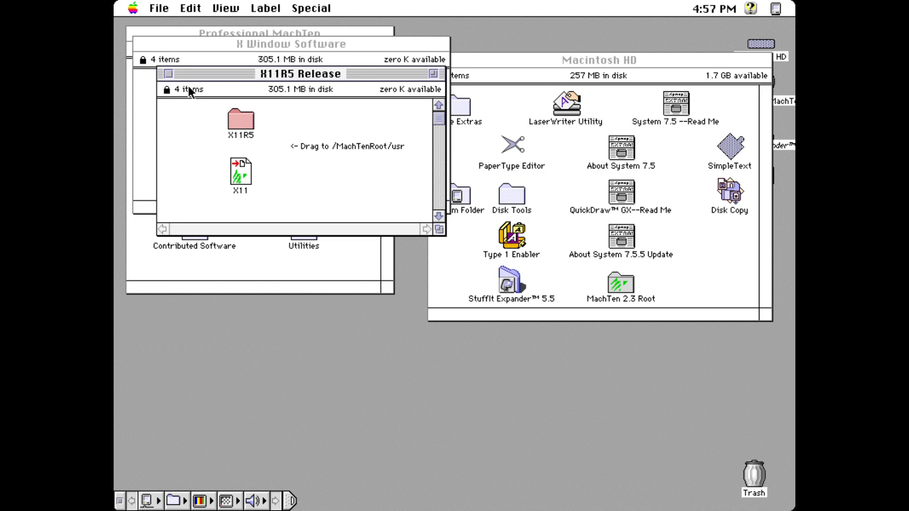
click(493, 56)
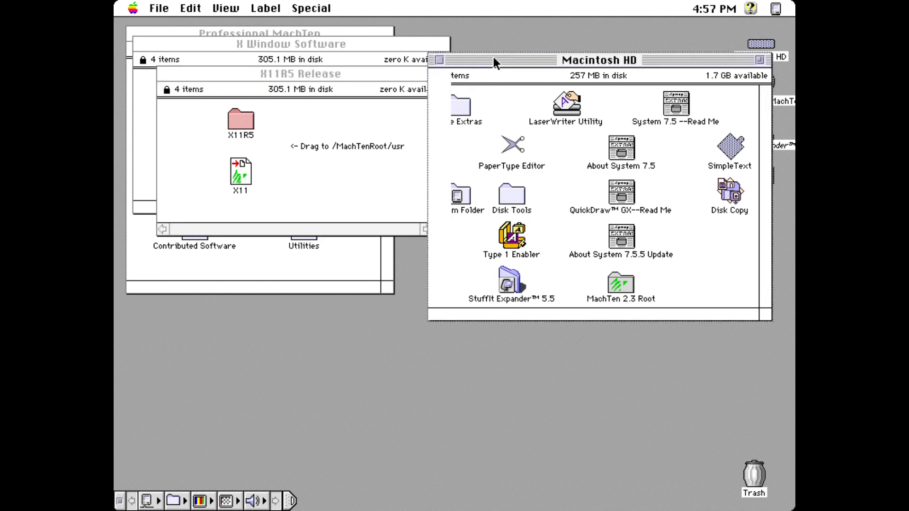
drag(493, 57, 484, 111)
click(427, 118)
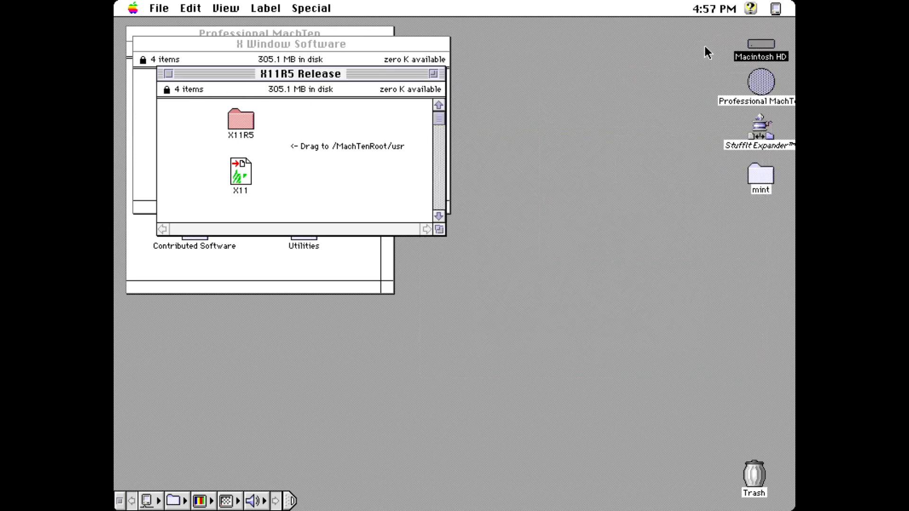
Step: Reopen Macintosh HD, open MachTen 2.3 Root, then close Macintosh HD
click(756, 43)
double_click(757, 43)
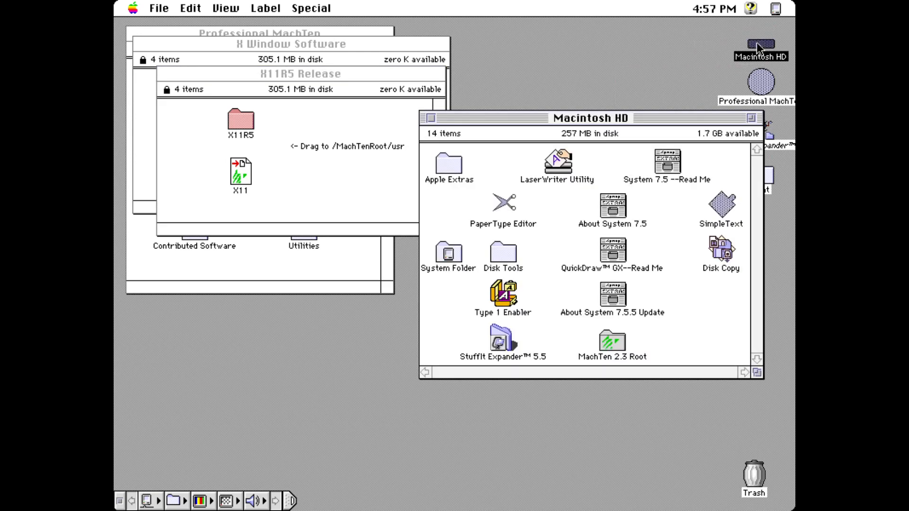
double_click(607, 353)
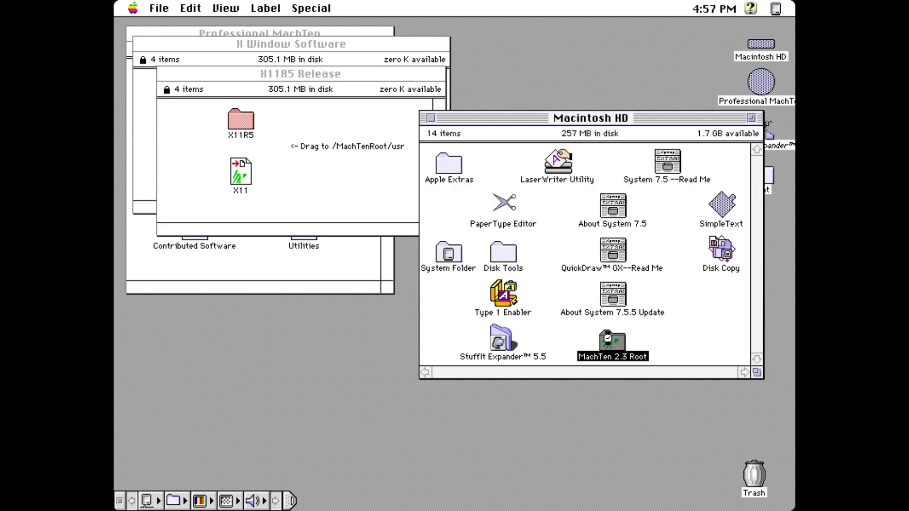
drag(634, 121, 657, 164)
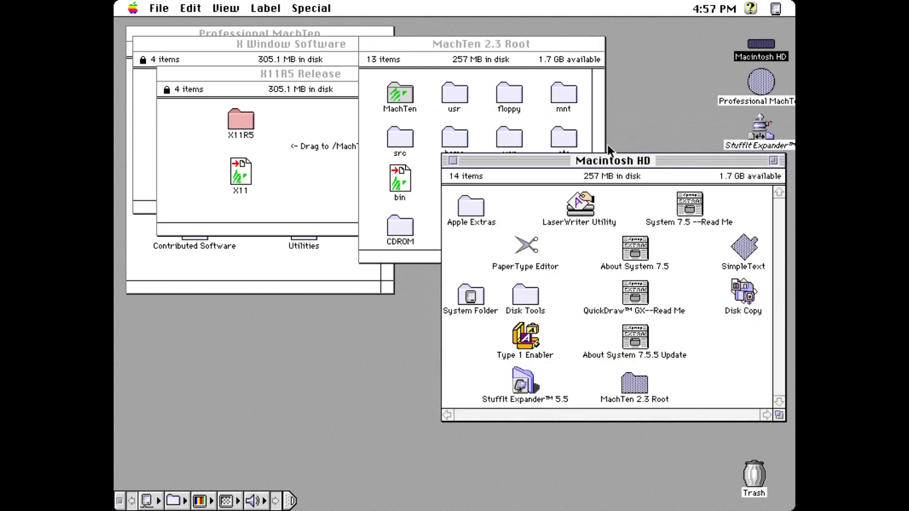
click(453, 161)
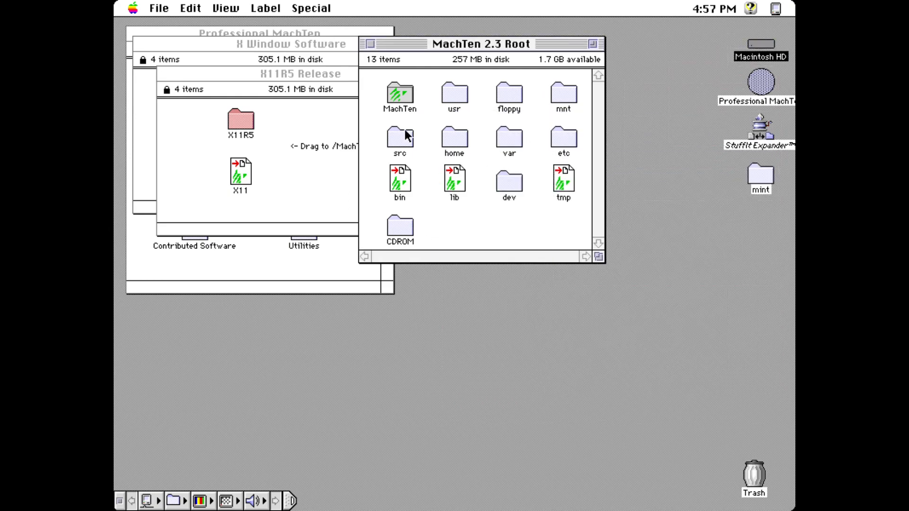
drag(527, 44, 612, 58)
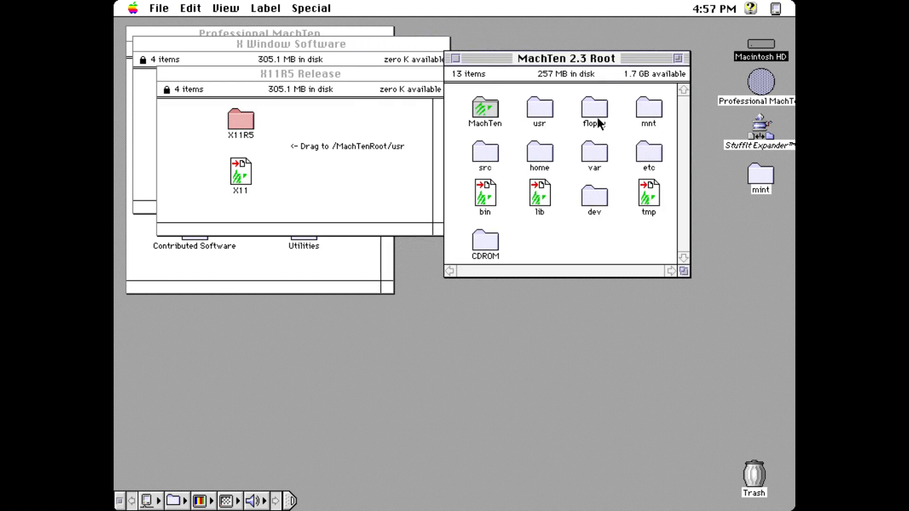
Step: Open the usr folder of MachTen 2.3 Root beside the X11R5 Release window
click(539, 108)
double_click(540, 110)
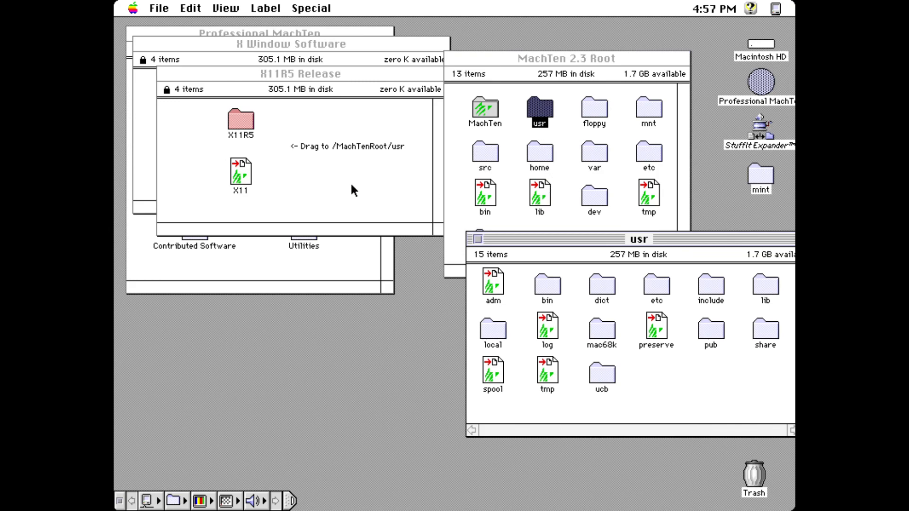
click(307, 131)
click(438, 217)
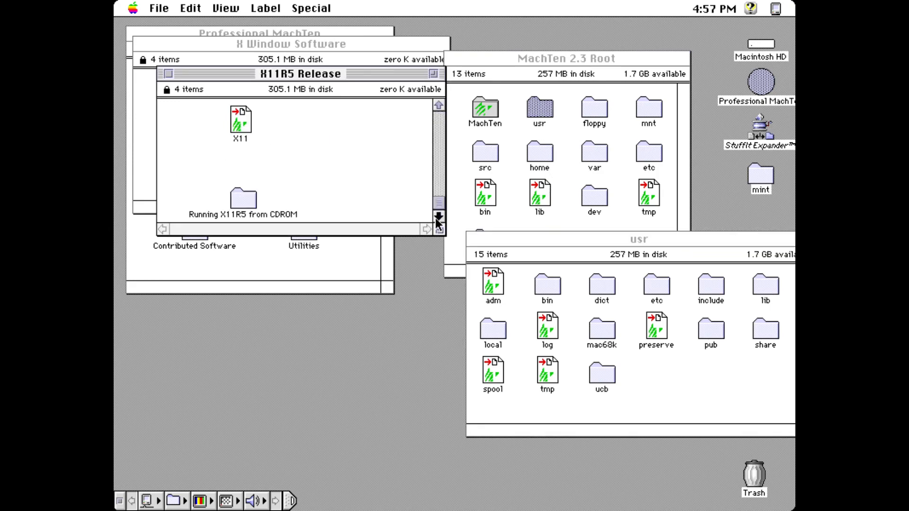
click(439, 123)
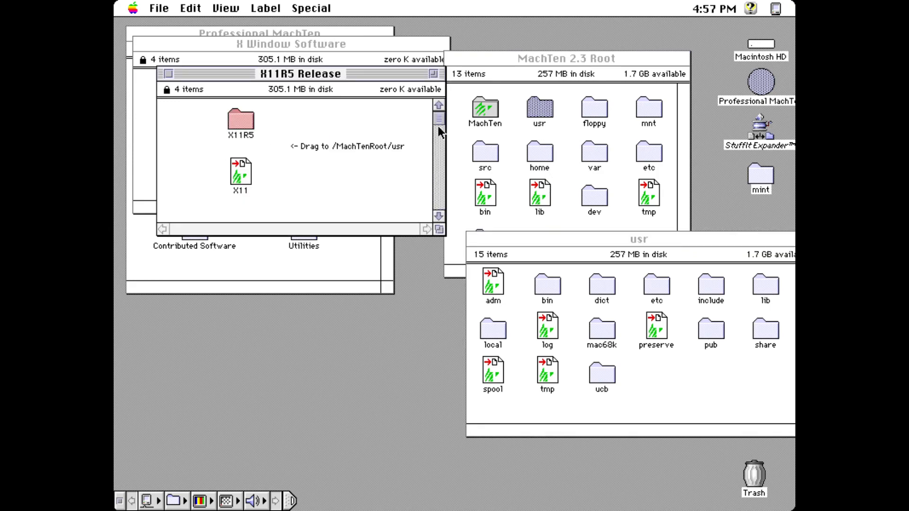
Step: Copy X11R5 and X11 into usr, bringing it to 17 items, and close X11R5 Release
drag(221, 138, 254, 195)
drag(243, 124, 654, 370)
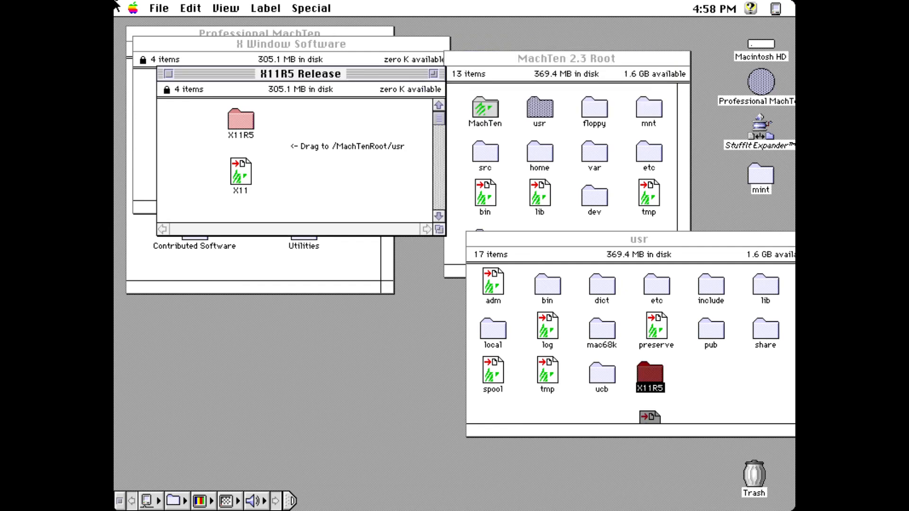
click(167, 74)
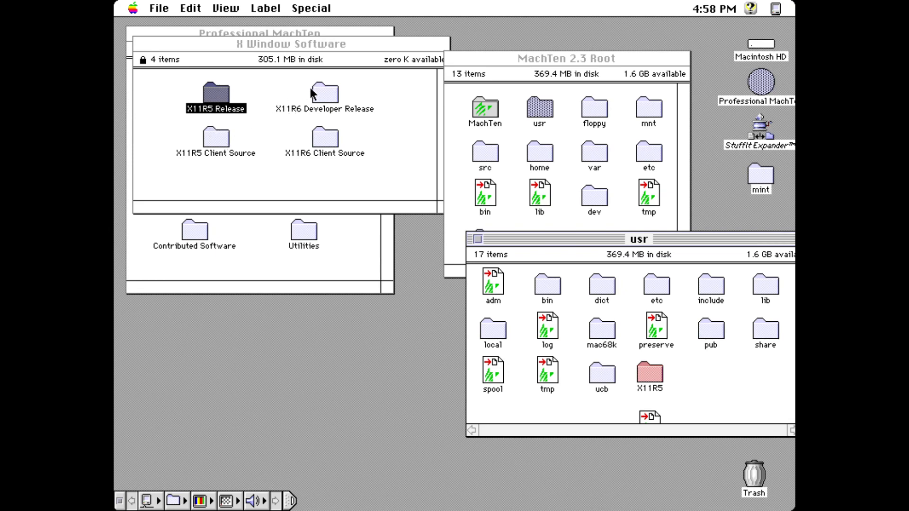
click(141, 43)
Step: Close X Window Software and copy the man folder from Man Pages into usr (18 items)
click(140, 43)
click(303, 189)
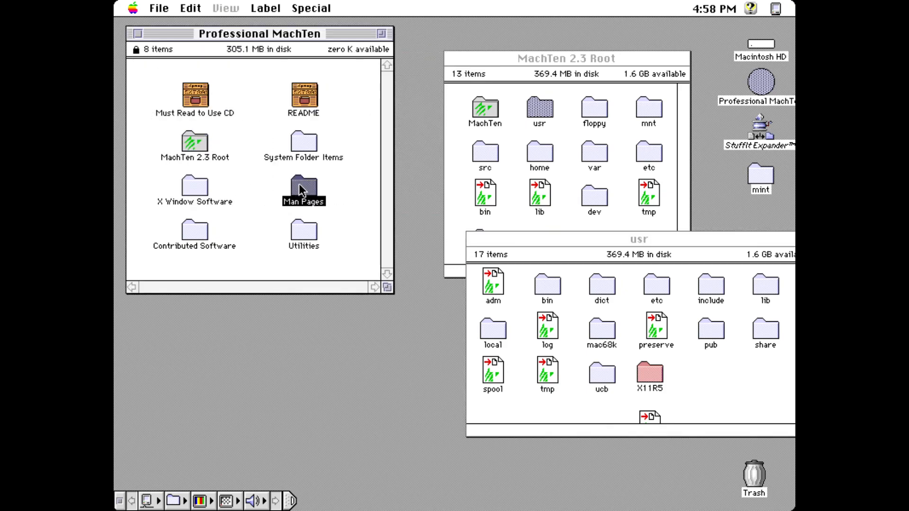
double_click(302, 189)
drag(221, 108, 622, 330)
drag(689, 367, 692, 368)
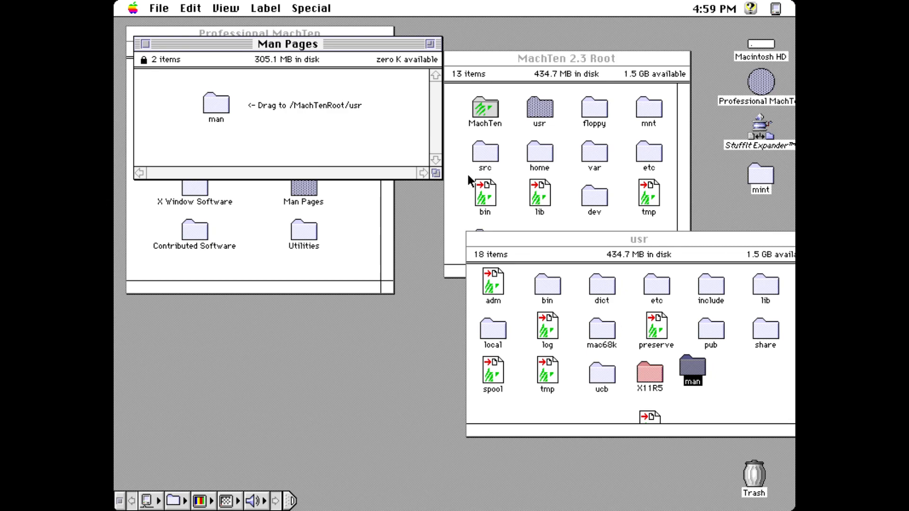
click(478, 241)
Step: Close the usr and Man Pages windows and read the Contributed Software README
click(478, 239)
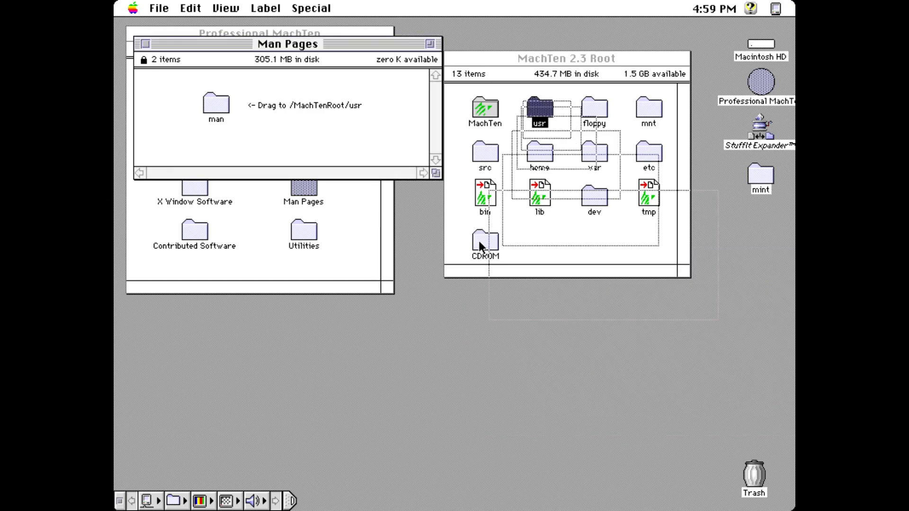
click(145, 43)
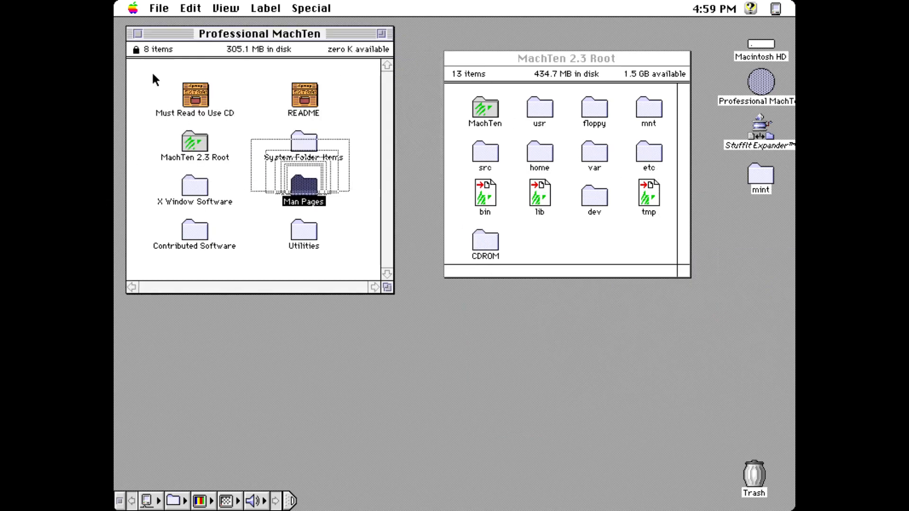
double_click(204, 227)
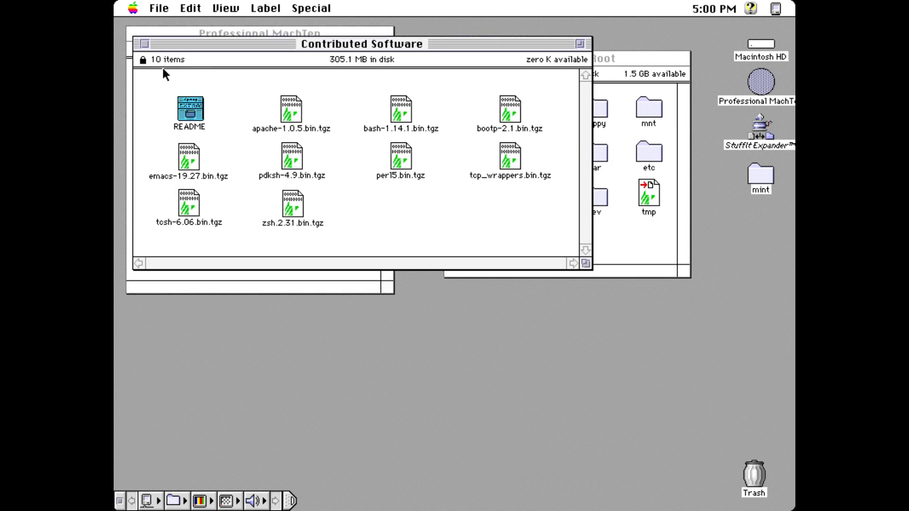
double_click(183, 102)
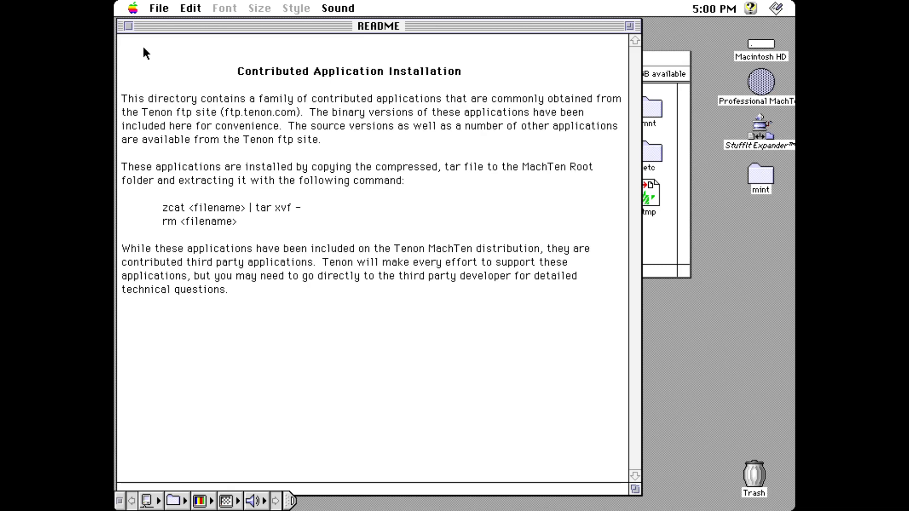
click(127, 26)
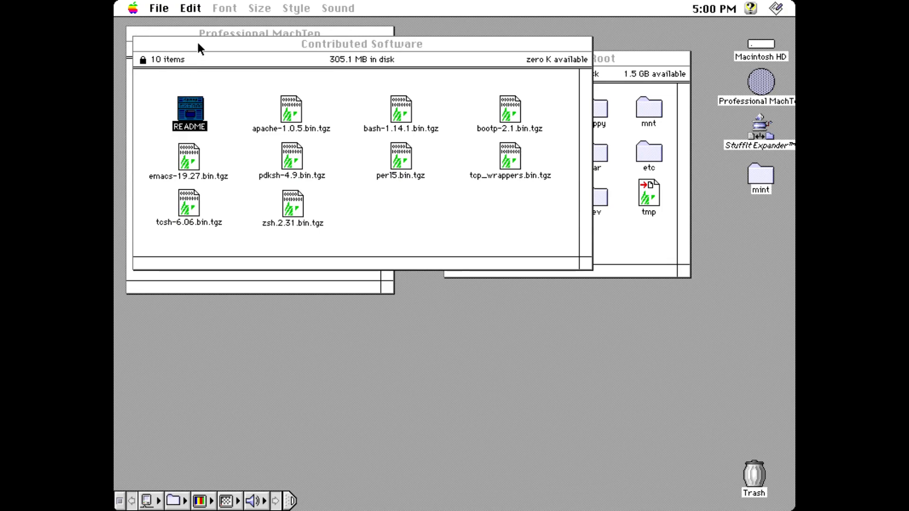
Step: Close Contributed Software and open the disc's Utilities folder
click(138, 46)
click(138, 46)
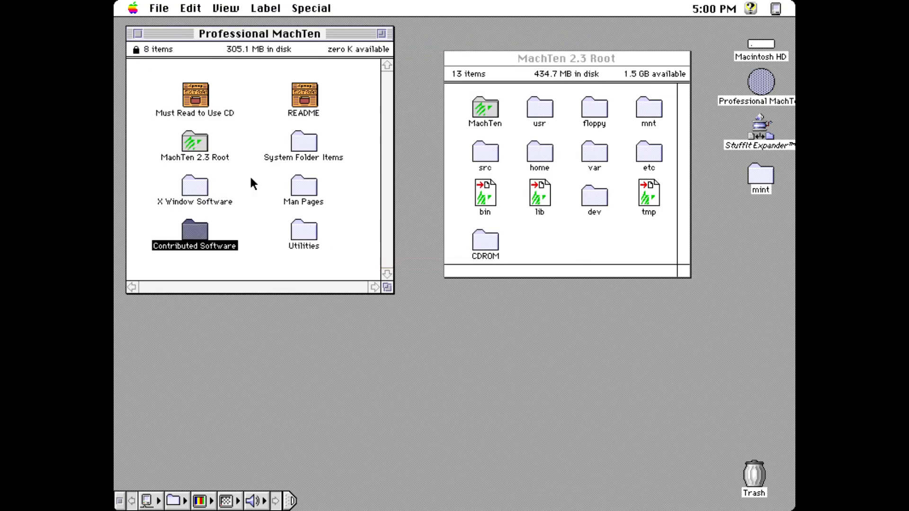
double_click(313, 235)
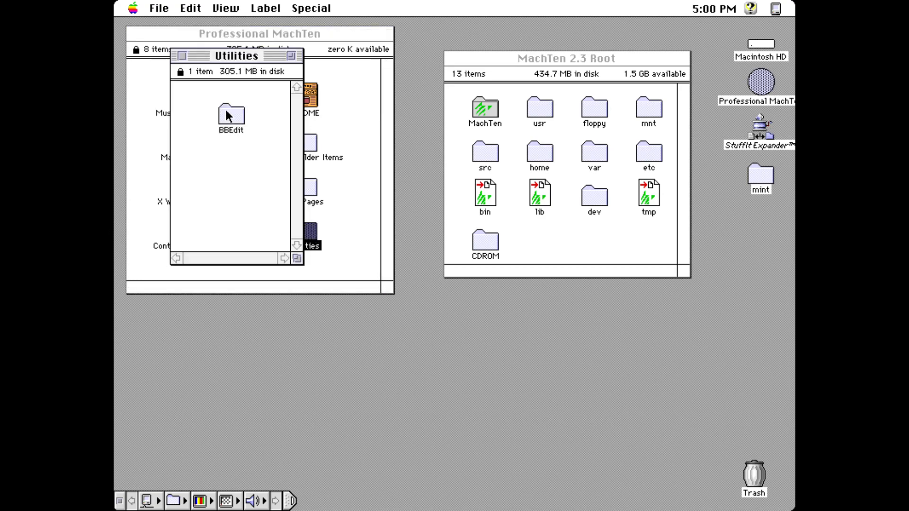
Step: Copy the BBEdit folder into MachTen 2.3 Root, then restart via Special > Restart
double_click(230, 116)
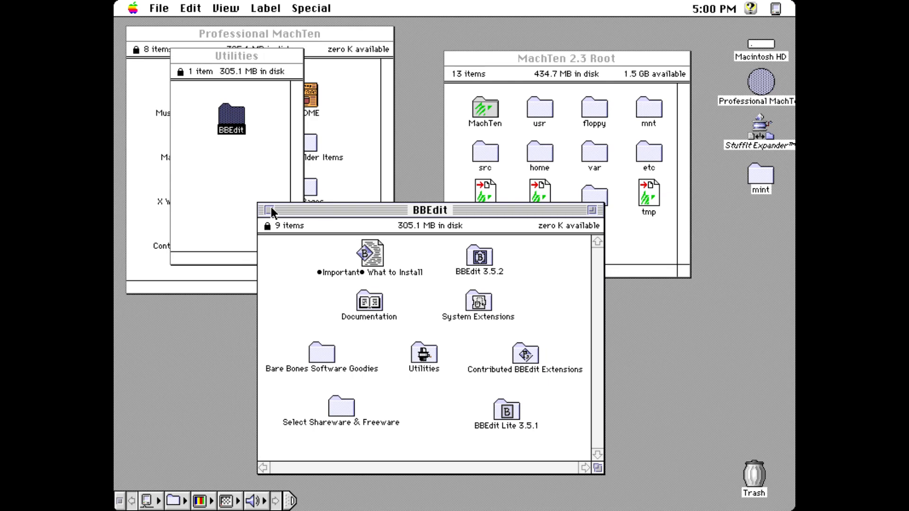
click(269, 210)
drag(221, 118, 757, 47)
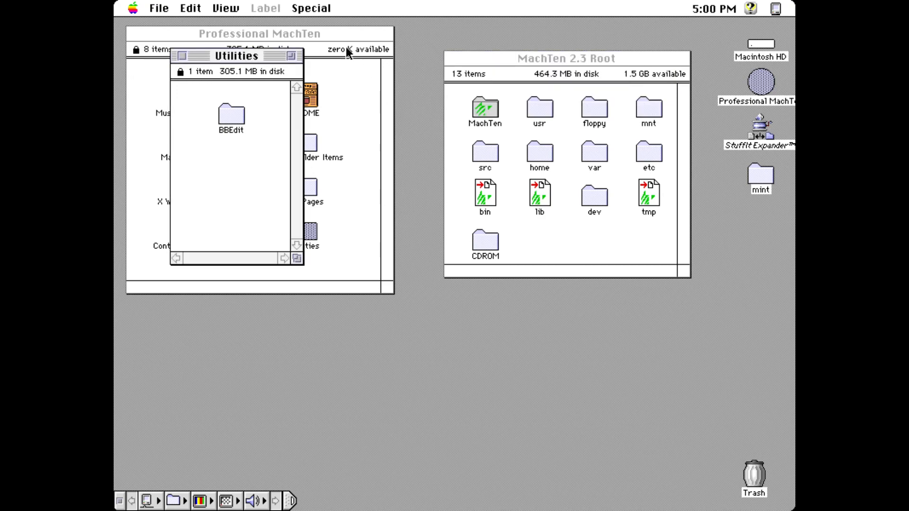
drag(312, 8, 347, 104)
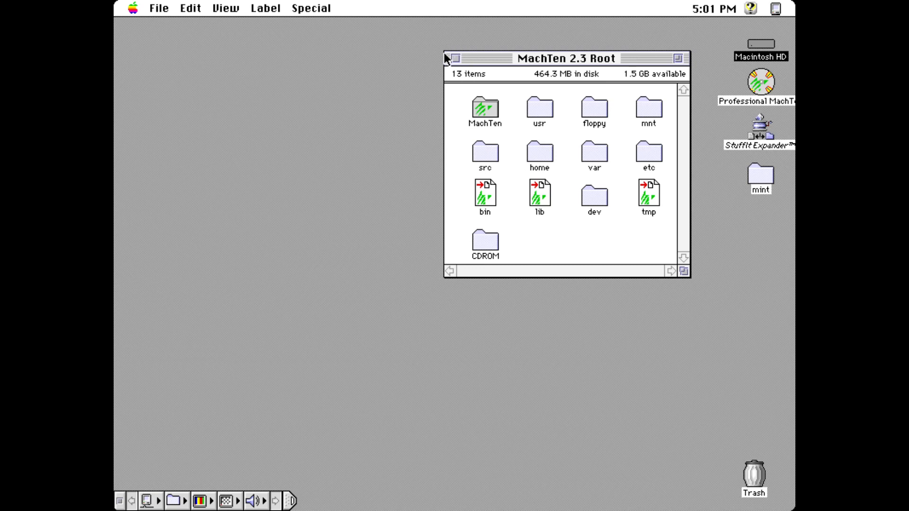
click(133, 8)
mouse_move(194, 132)
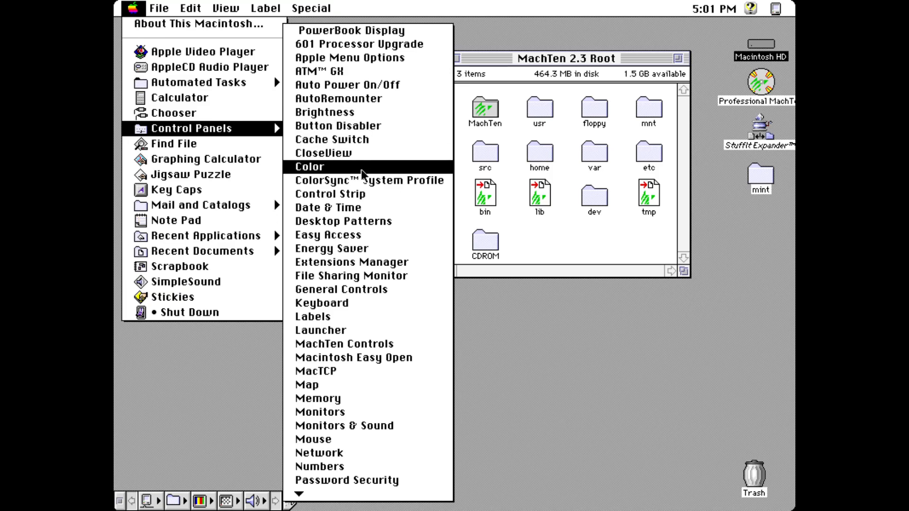
click(361, 346)
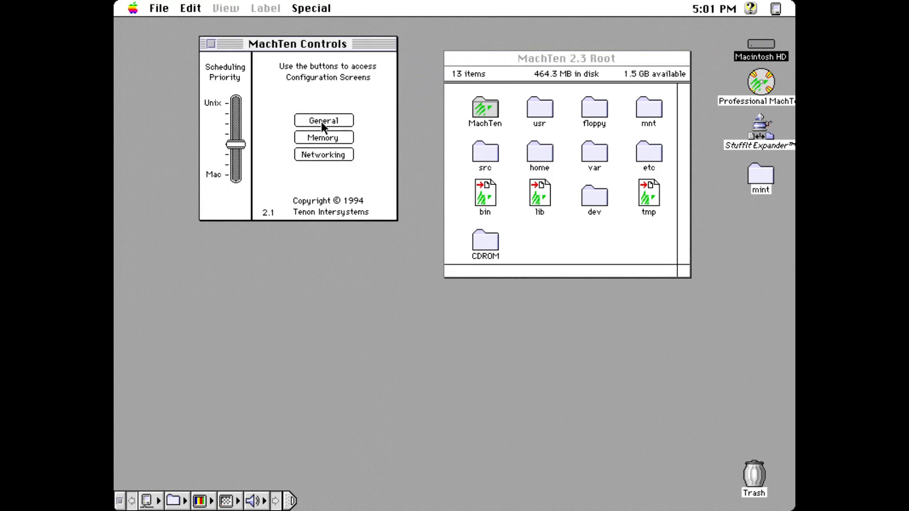
click(321, 122)
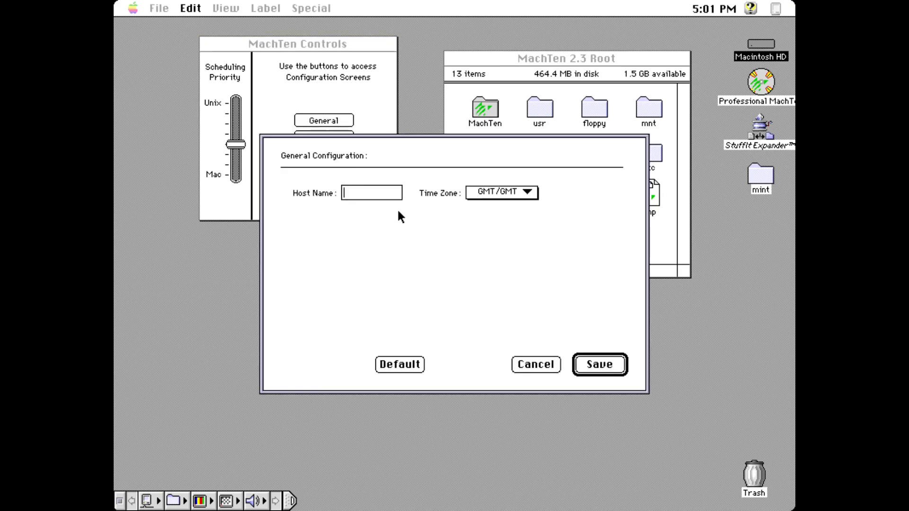
click(530, 366)
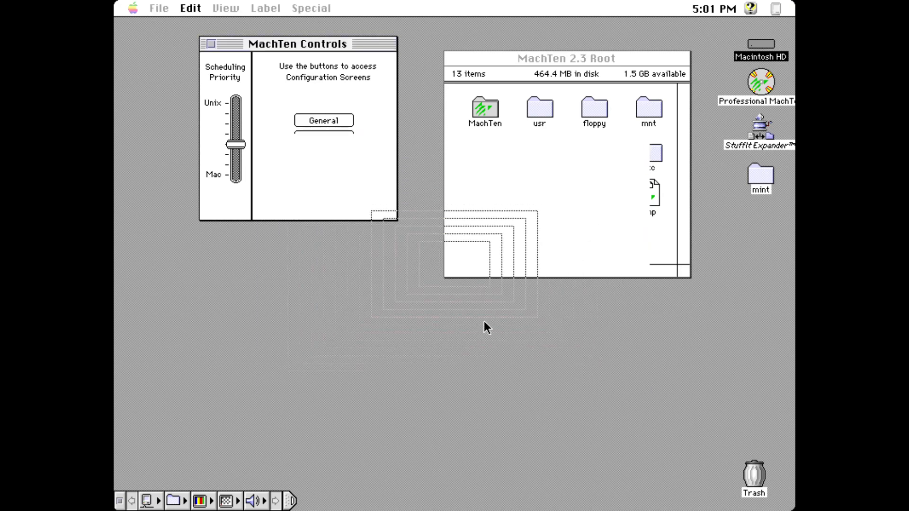
click(323, 138)
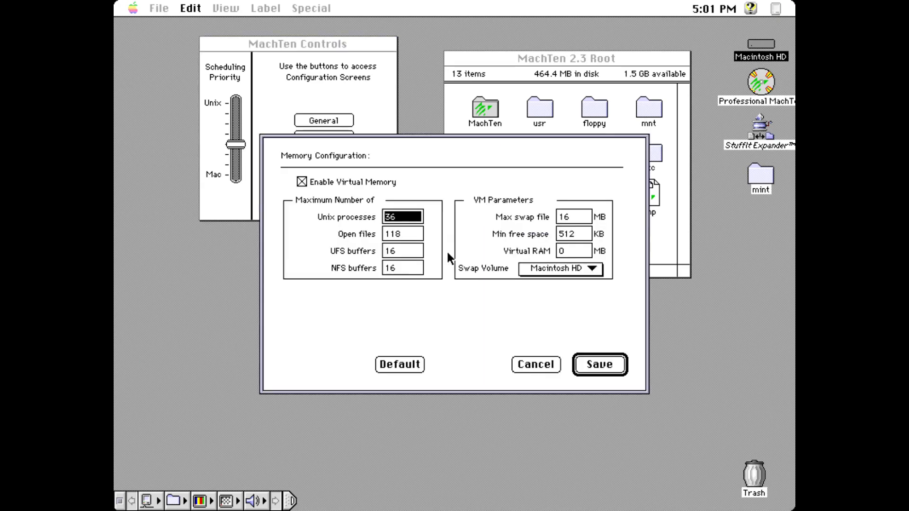
click(530, 363)
click(332, 154)
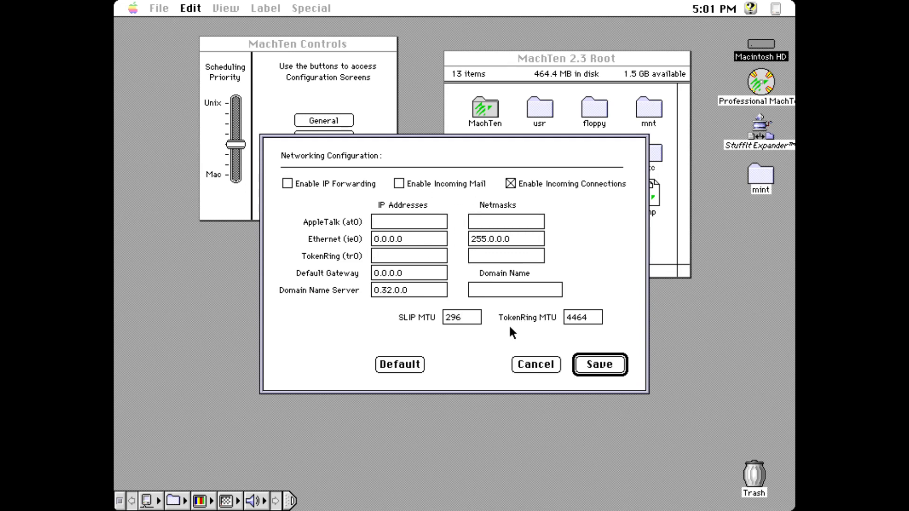
click(528, 364)
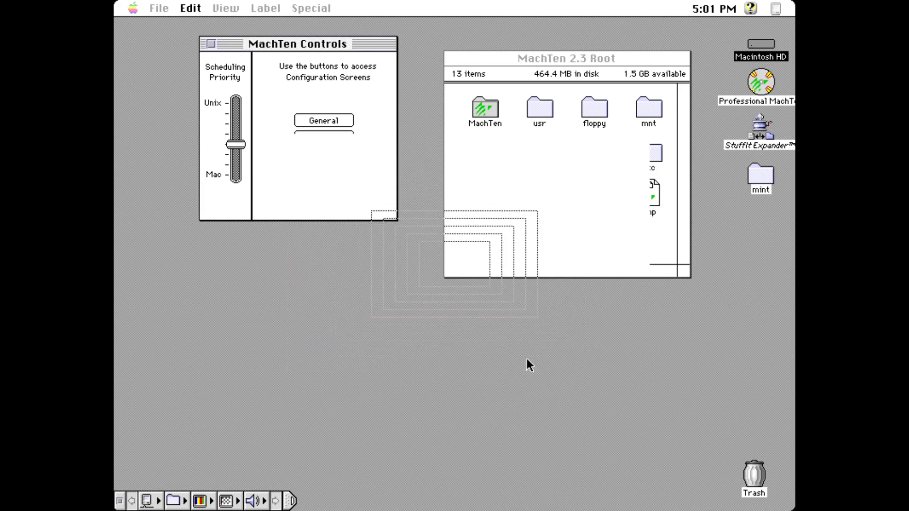
click(212, 44)
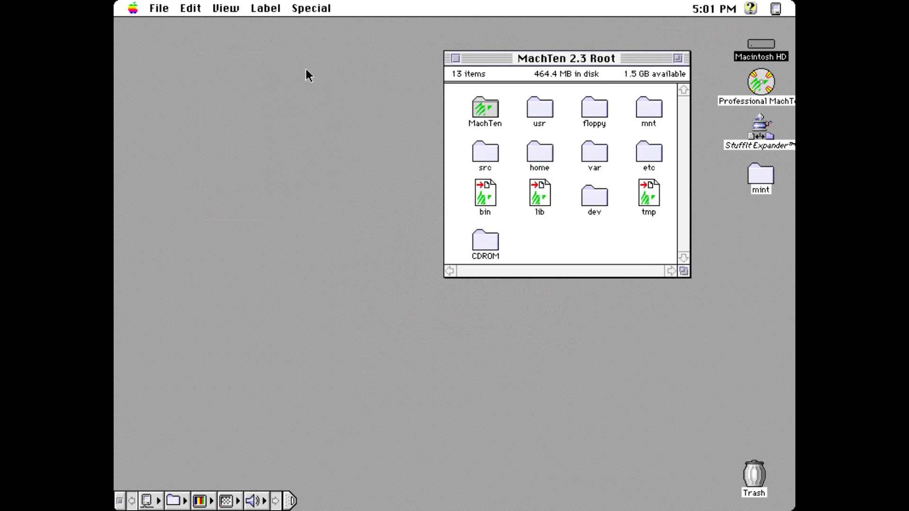
Step: Launch the MachTen application from the MachTen folder inside MachTen 2.3 Root
double_click(479, 99)
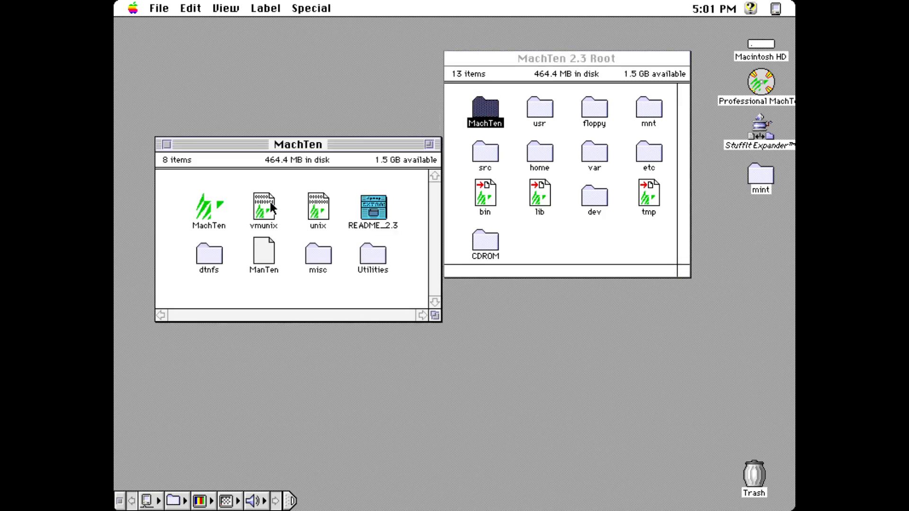
click(212, 202)
double_click(218, 195)
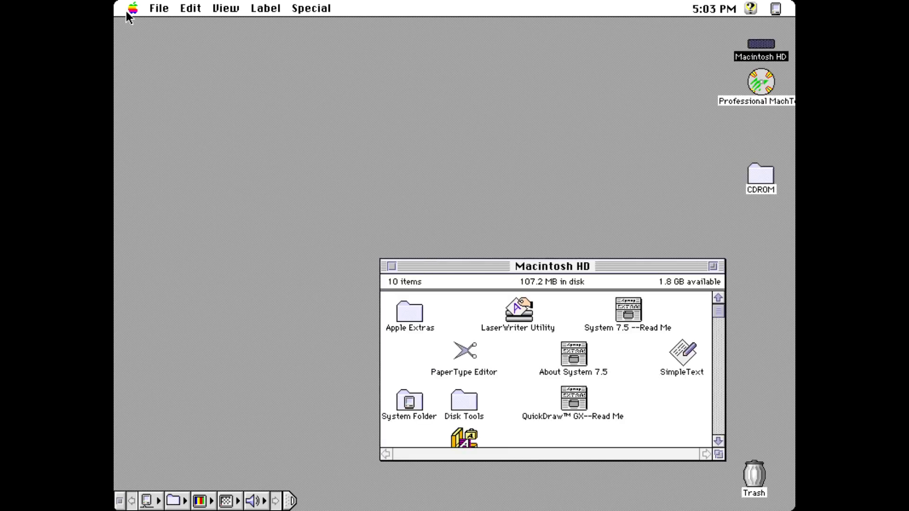
Step: Open the Professional MachTen disc and its MachTen 2.3 Root folder
click(757, 90)
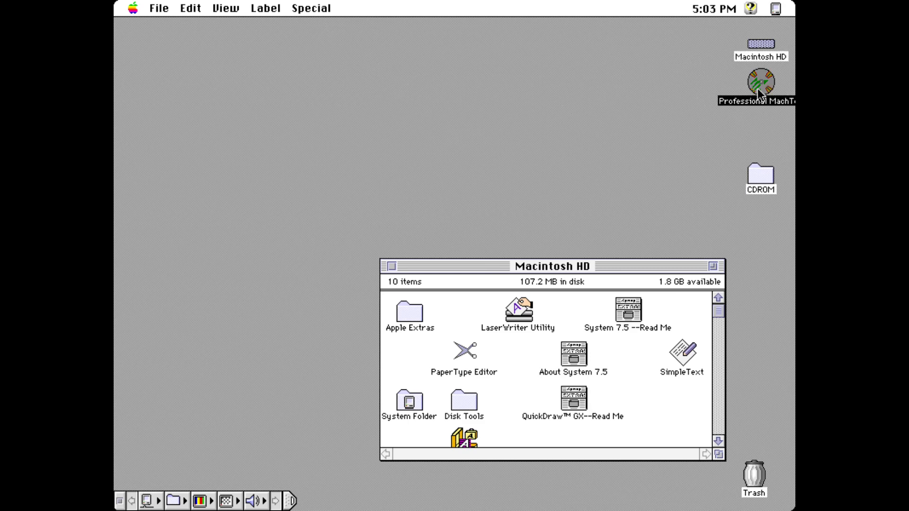
double_click(759, 92)
click(192, 144)
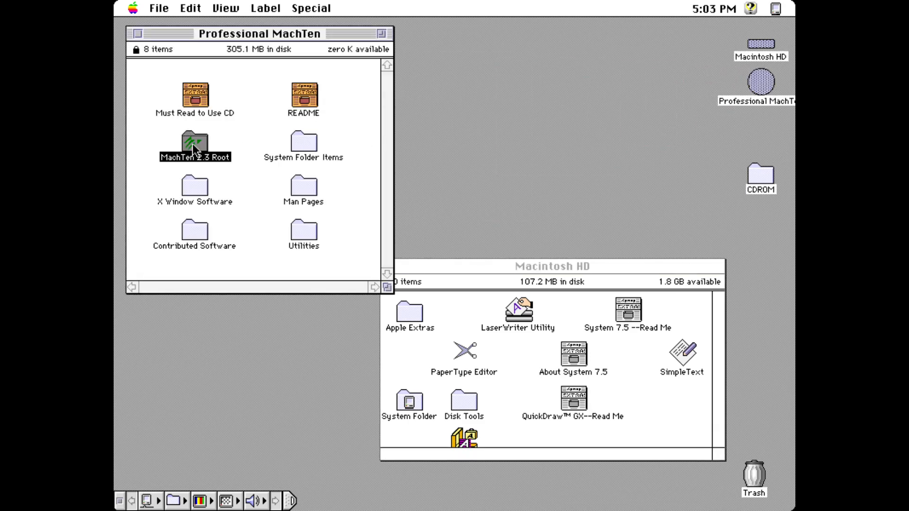
double_click(192, 144)
Step: Check the system version and memory in About This Macintosh
click(134, 8)
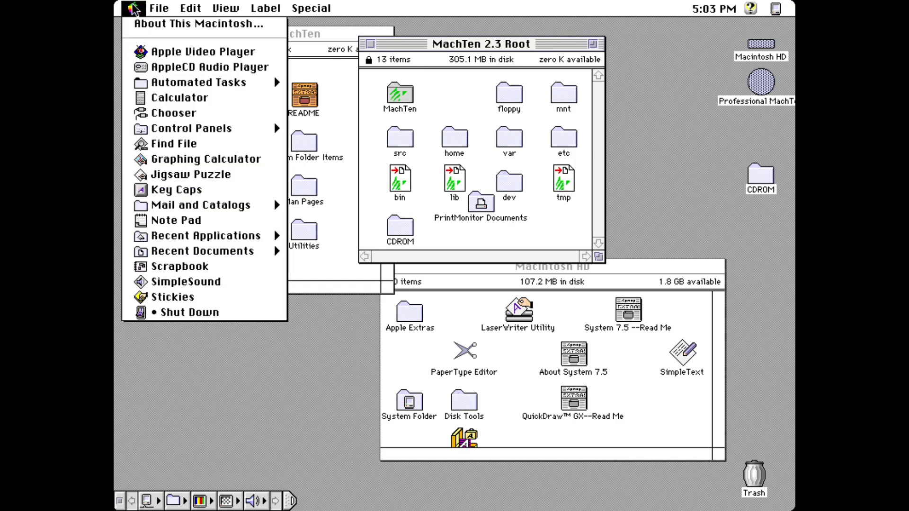
click(142, 23)
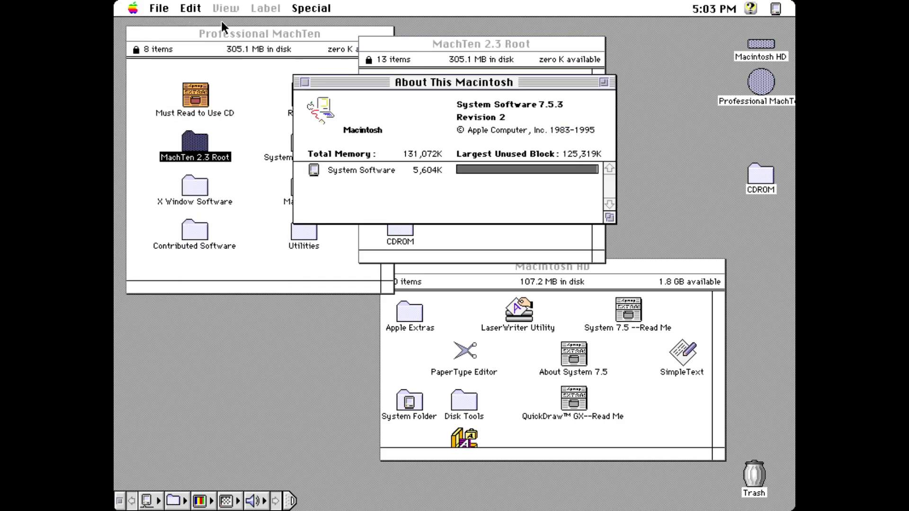
click(304, 79)
Step: Read the Professional MachTen README, then drag MachTen 2.3 Root onto Macintosh HD
click(191, 99)
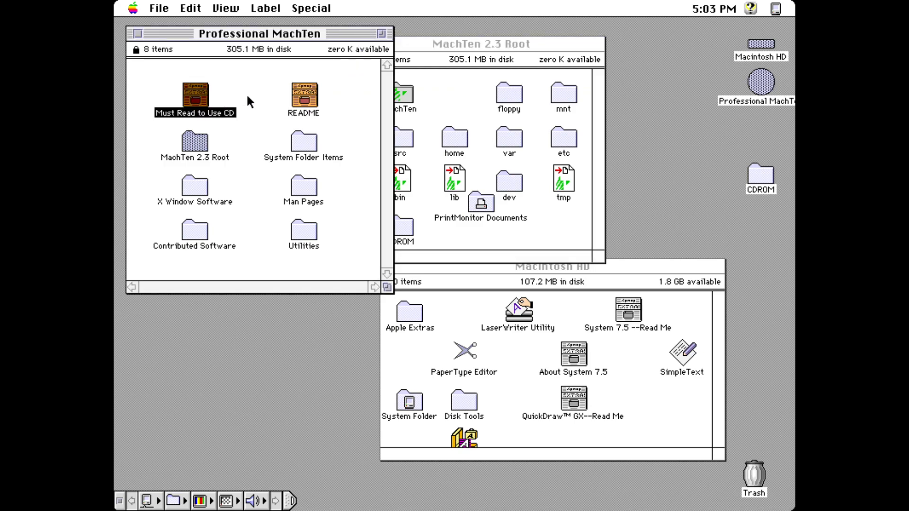
double_click(303, 100)
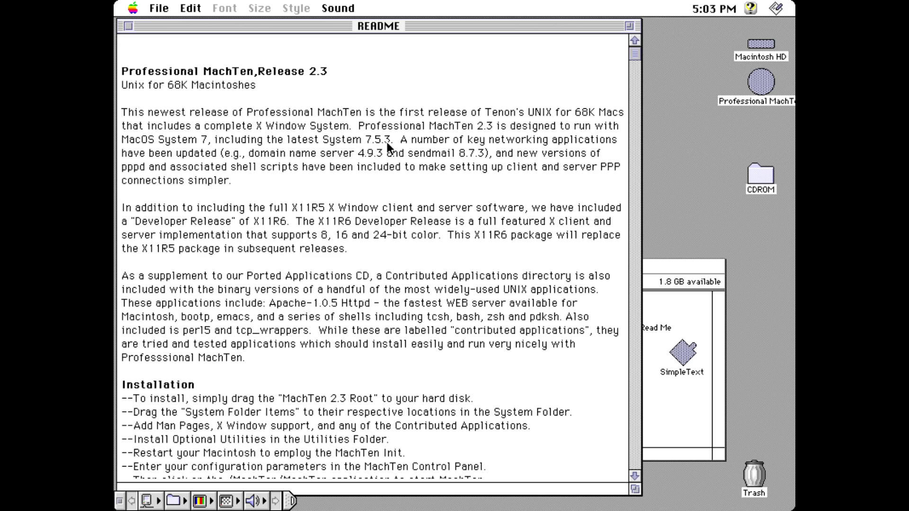
click(131, 25)
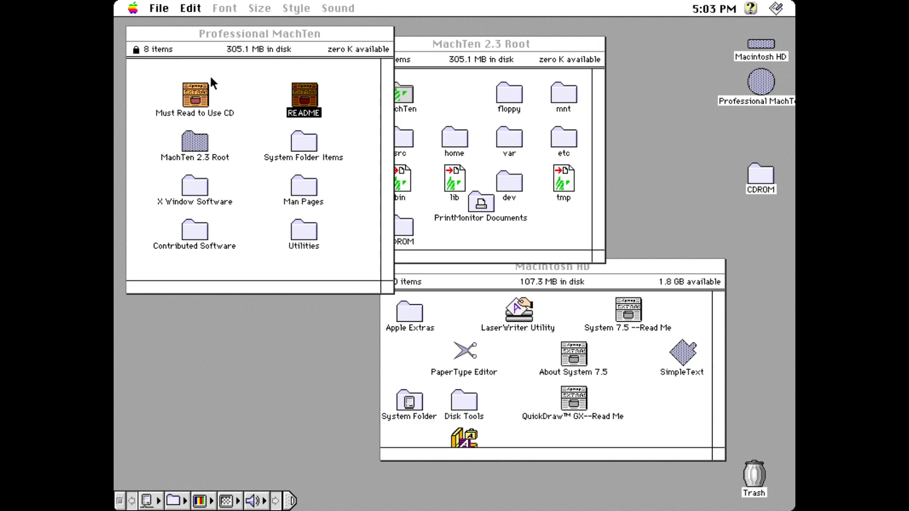
drag(192, 144, 761, 44)
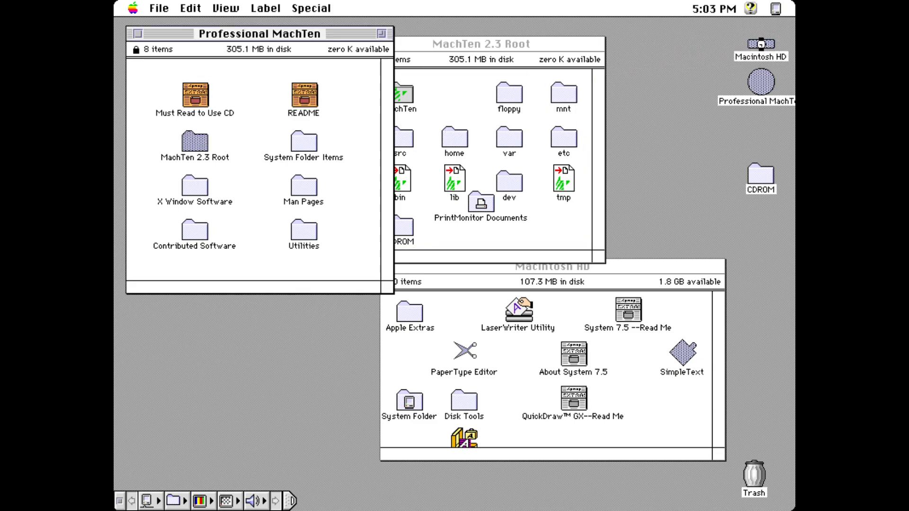
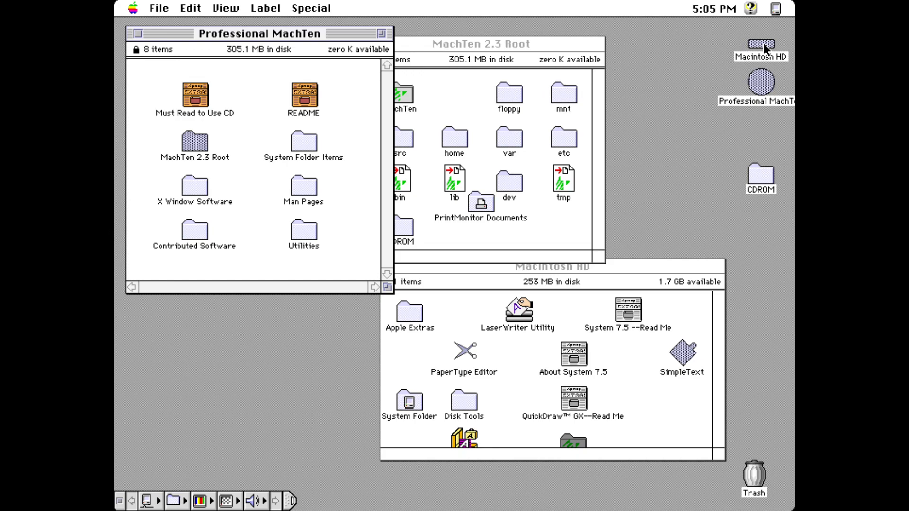
Step: Copy MachTen Controls from the Control Panels folder into the hard disk's System Folder
double_click(304, 152)
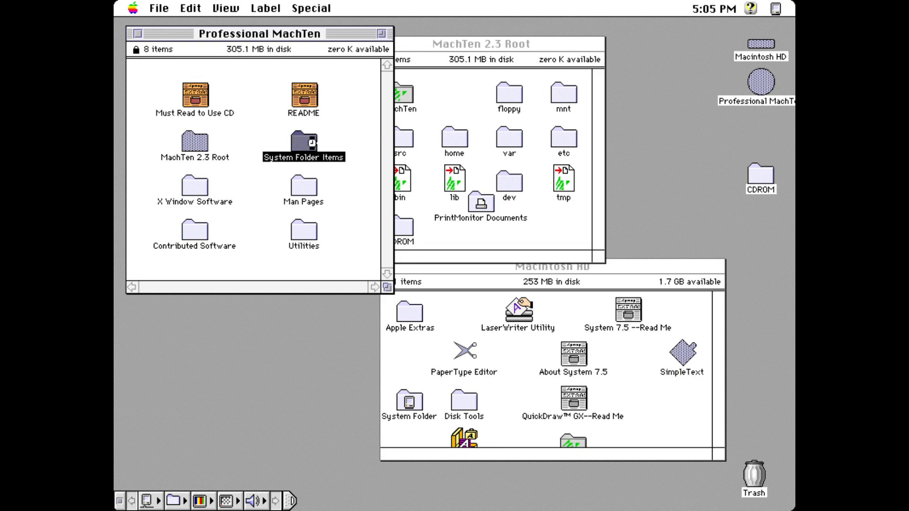
click(244, 118)
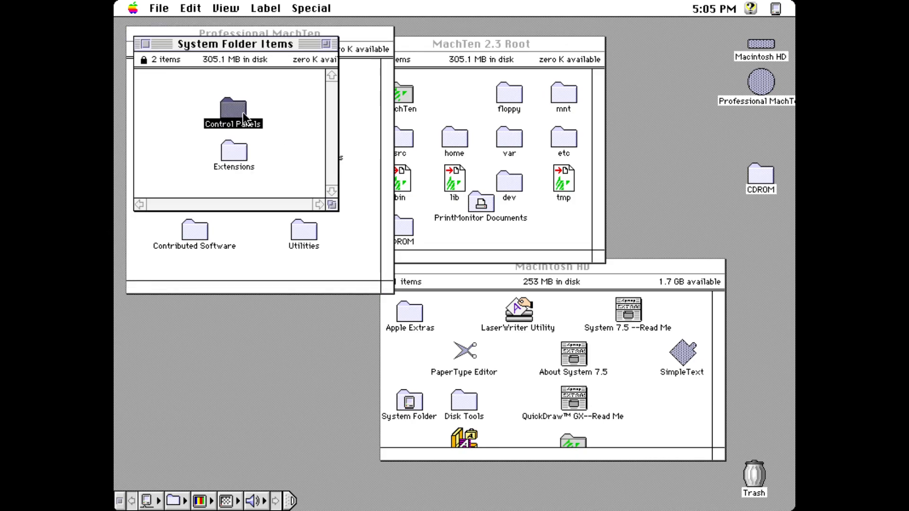
double_click(244, 119)
drag(305, 288, 400, 408)
click(566, 185)
Step: Copy the MachTen NFS extension from the Extensions folder into the System Folder
click(247, 152)
double_click(242, 157)
drag(222, 164, 408, 399)
click(578, 180)
mouse_move(217, 110)
mouse_down()
mouse_move(402, 360)
mouse_move(219, 110)
mouse_up()
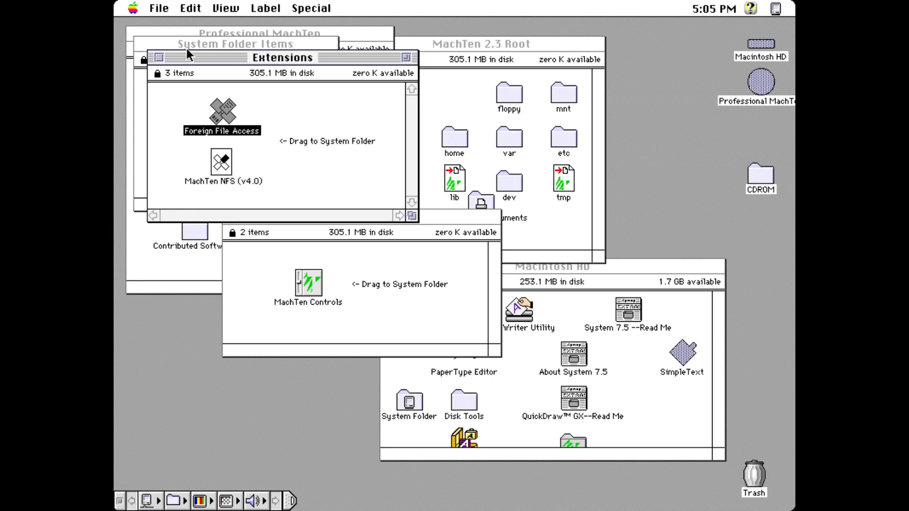
Step: Close System Folder Items and open X Window Software on the Professional MachTen CD
drag(202, 60, 502, 62)
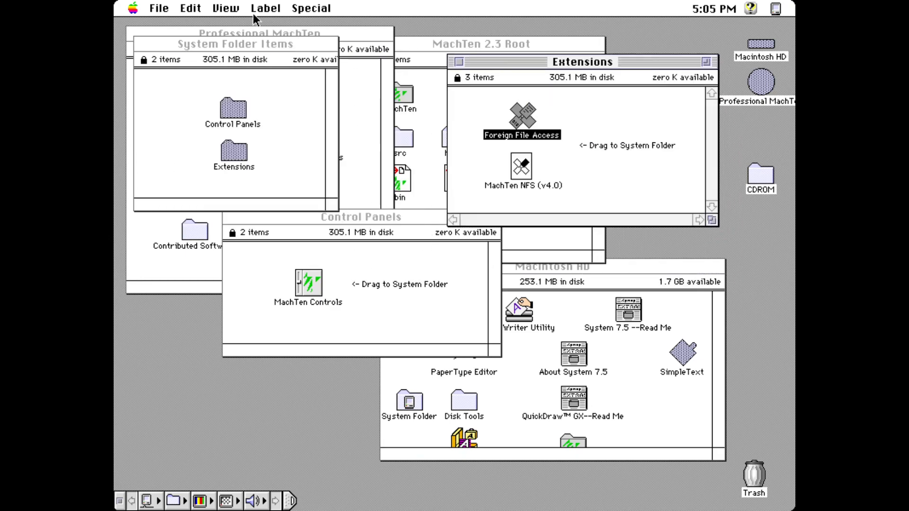
click(187, 76)
click(145, 44)
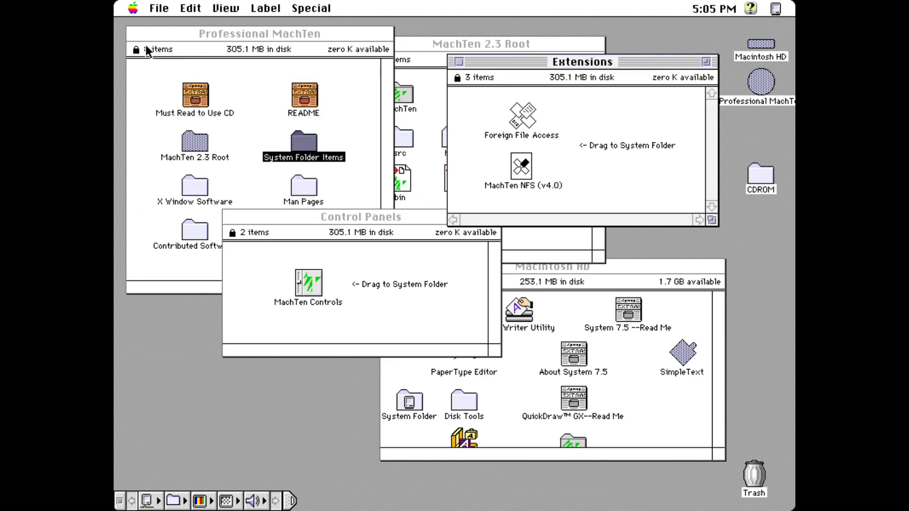
double_click(186, 191)
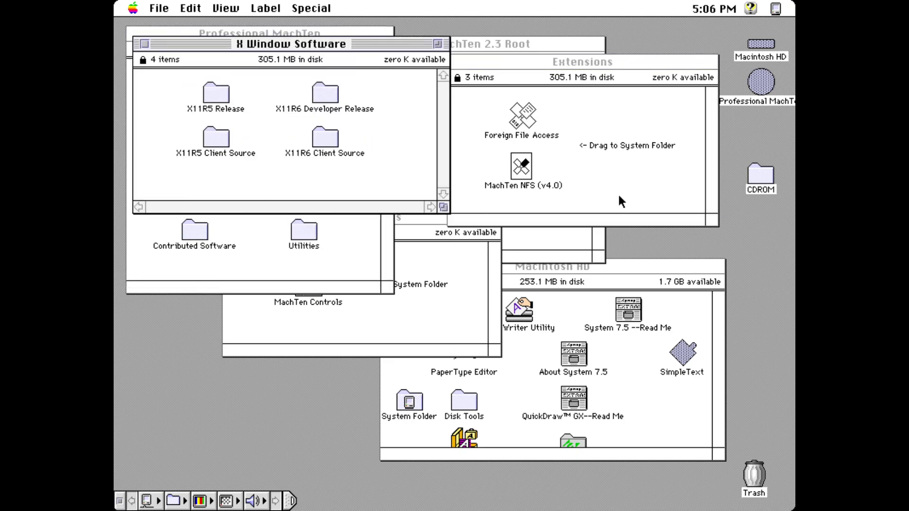
Step: Open the Macintosh HD window and the CD's X11R5 Release folder
double_click(760, 44)
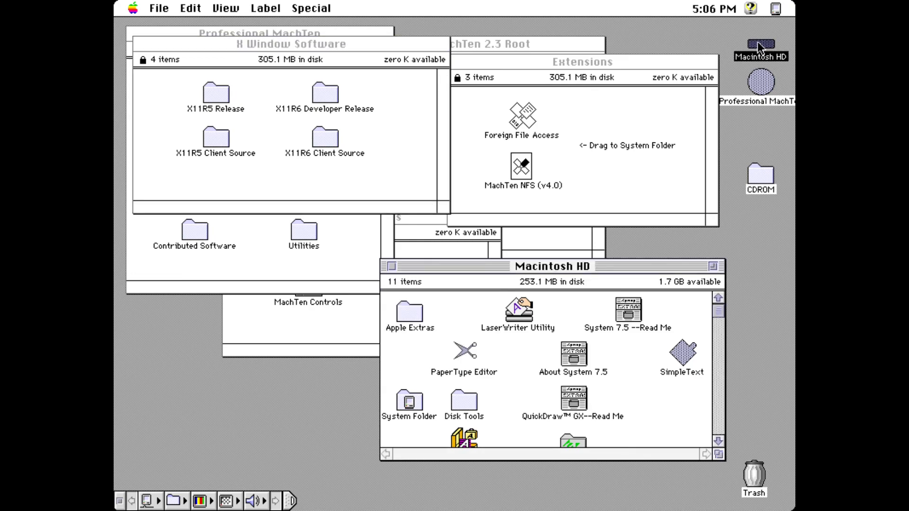
click(717, 403)
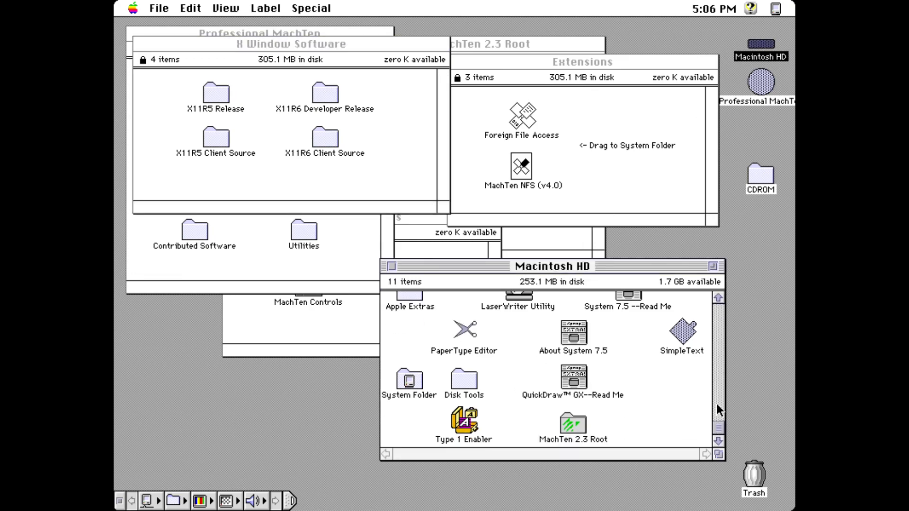
double_click(217, 95)
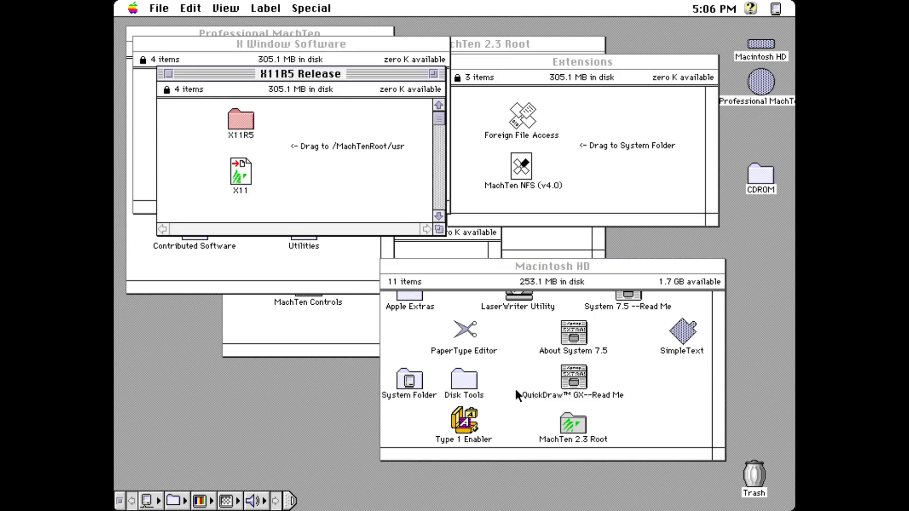
Step: Turn Virtual Memory on in the Memory control panel
drag(133, 9, 362, 406)
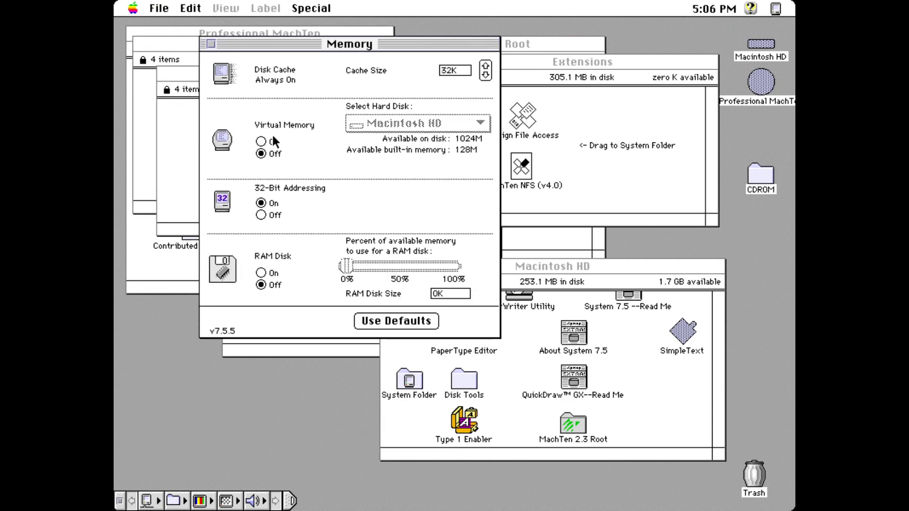
click(262, 142)
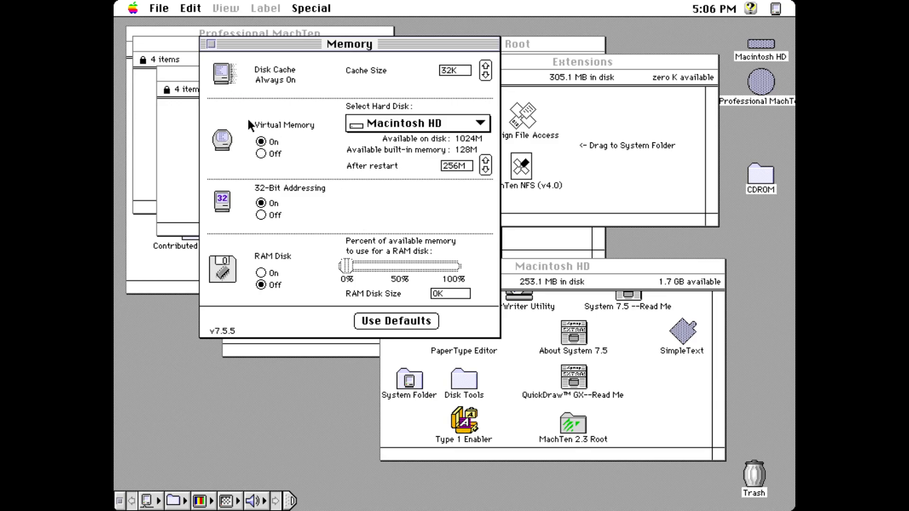
click(211, 44)
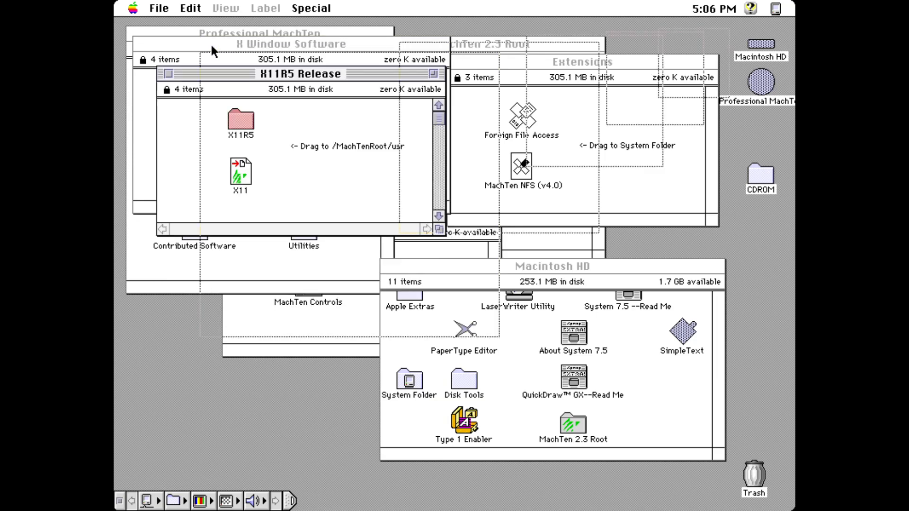
Step: Select X11R5 and X11, and open the hard disk's MachTen 2.3 Root beside them
drag(209, 132, 259, 187)
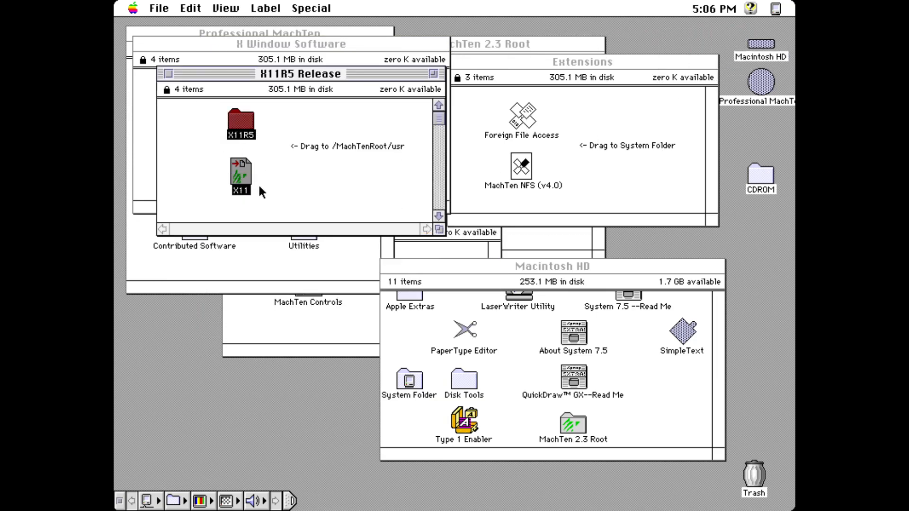
drag(300, 73, 301, 264)
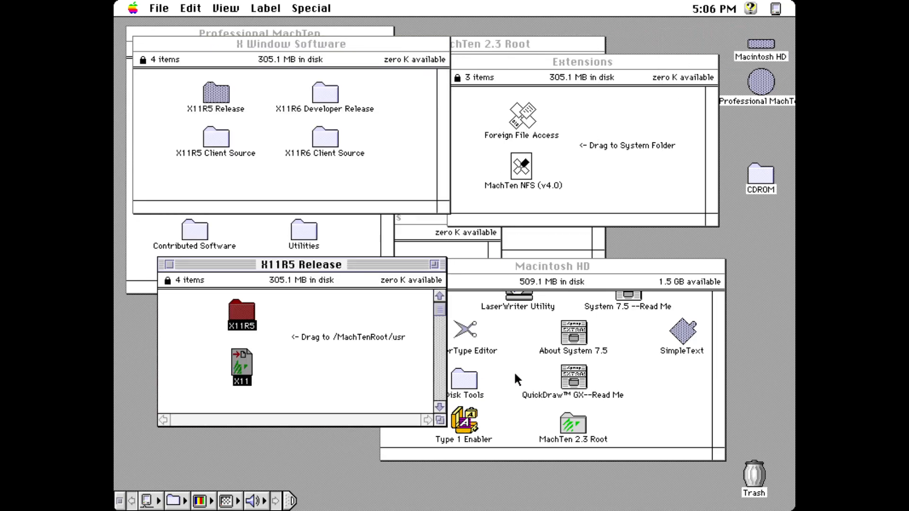
double_click(576, 424)
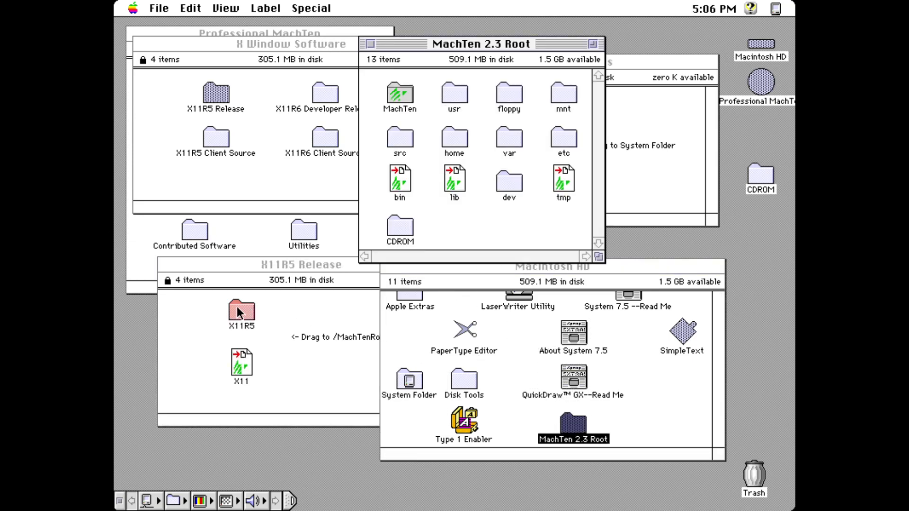
click(209, 300)
Step: Drag the X11R5 folder and X11 file into MachTen 2.3 Root on Macintosh HD
drag(209, 308, 460, 92)
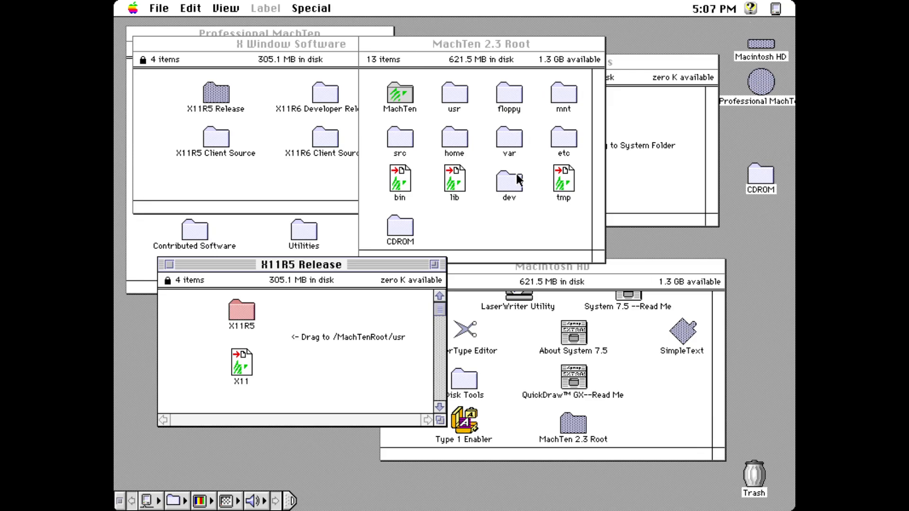
Step: Copy the man folder from the CD's Man Pages into the MachTen 2.3 Root
click(235, 252)
click(300, 187)
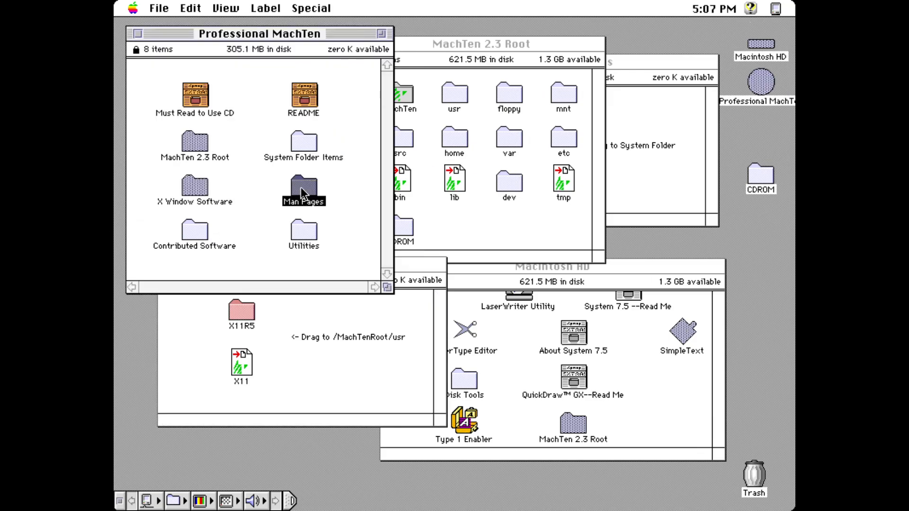
double_click(299, 199)
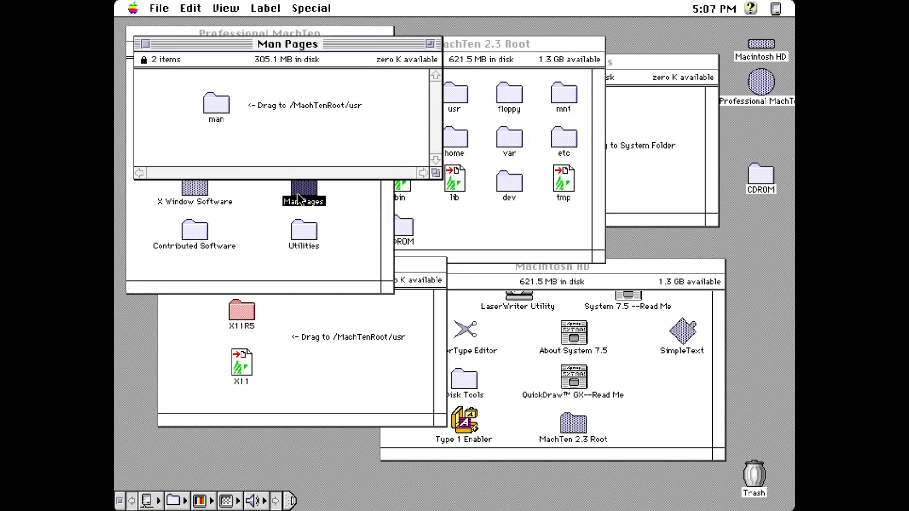
drag(213, 108, 456, 97)
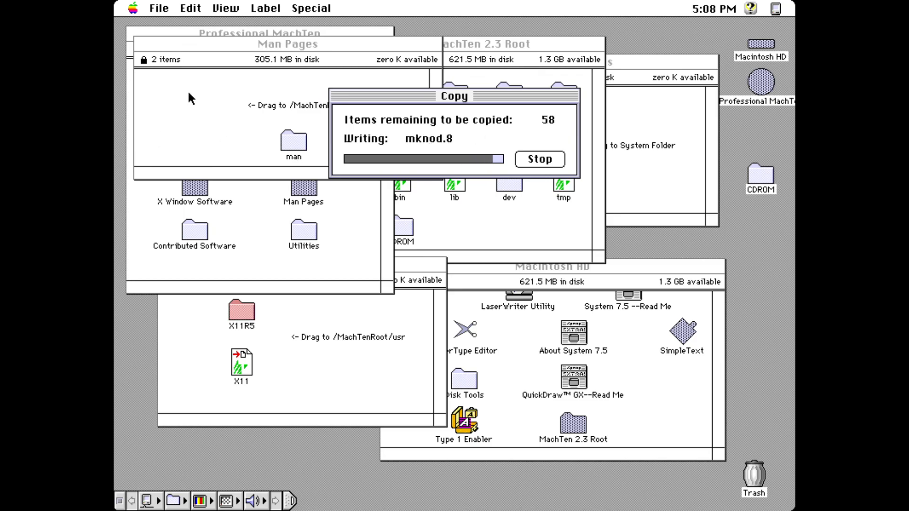
Step: Copy the BBEdit folder from the CD's Utilities folder onto Macintosh HD
click(141, 44)
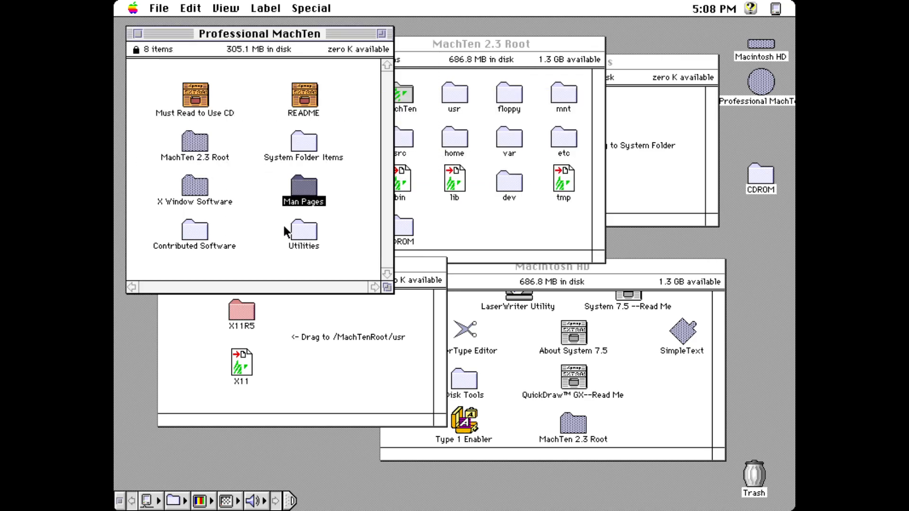
double_click(298, 231)
drag(231, 116, 762, 45)
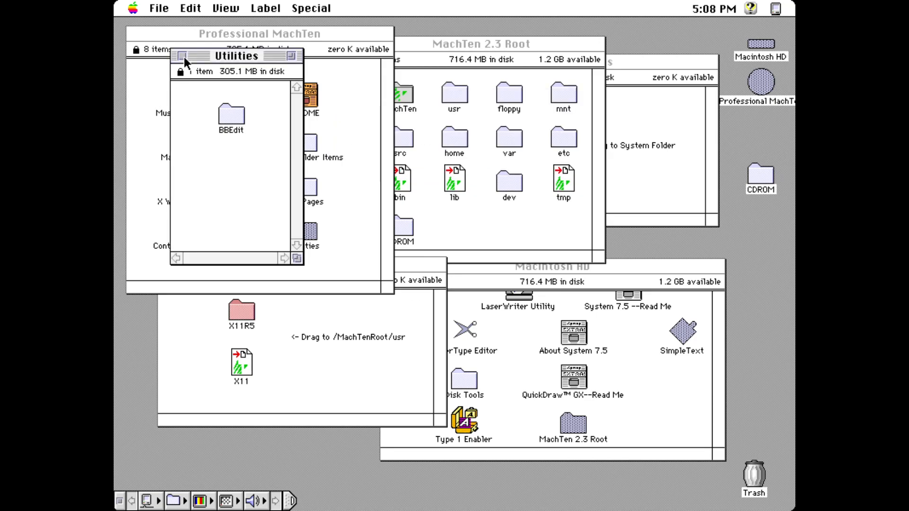
Step: Read the CD's README in SimpleText through the last installation step, then close it
click(184, 55)
double_click(307, 103)
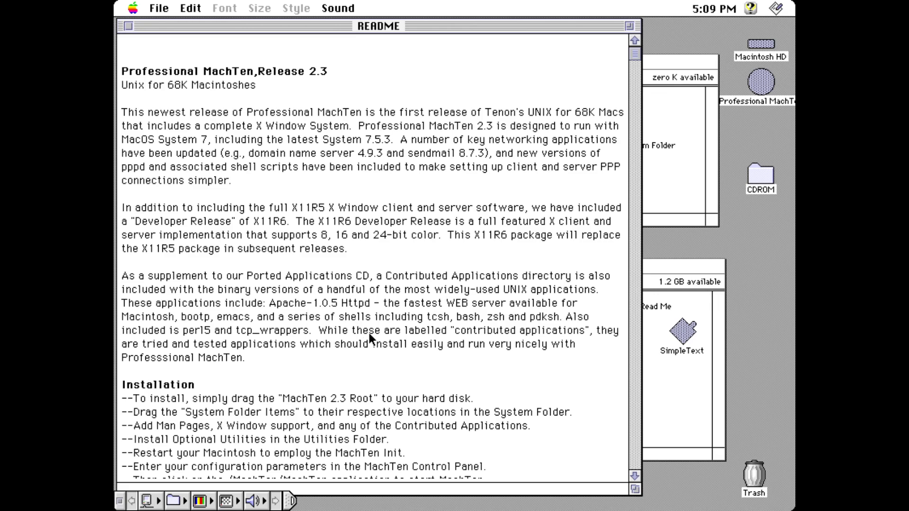
click(637, 474)
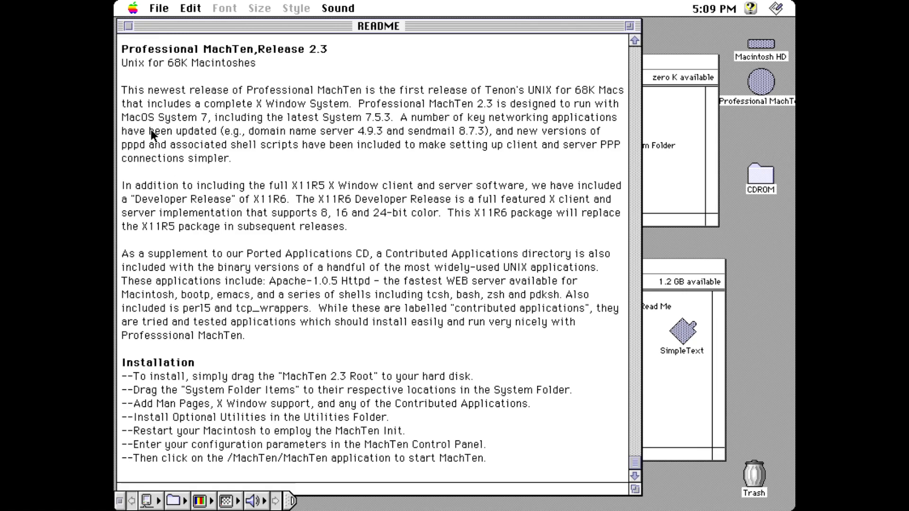
click(129, 26)
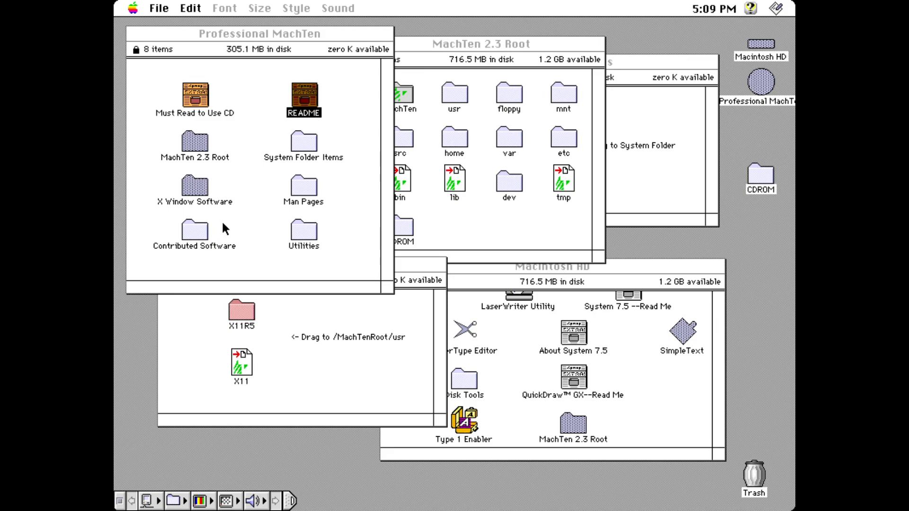
Step: Close the Professional MachTen window and bring up the Memory control panel
click(140, 36)
click(137, 34)
drag(132, 8, 346, 406)
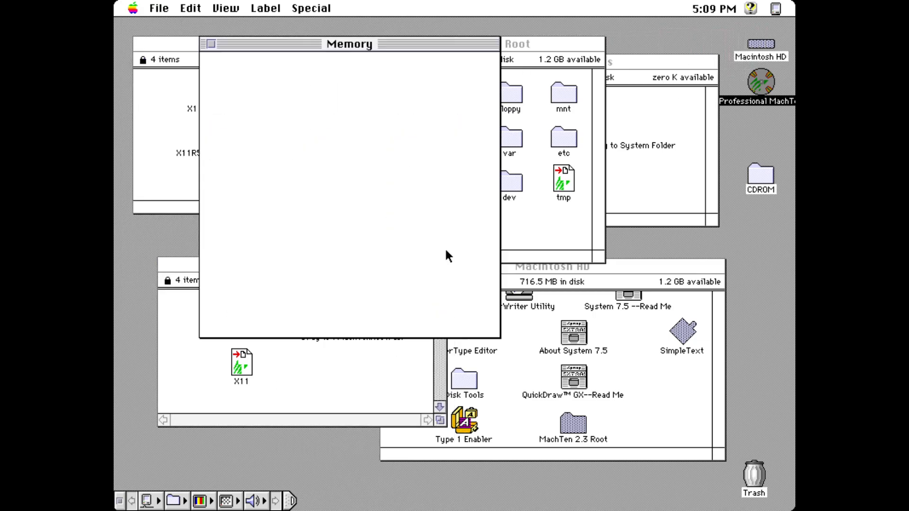
Step: Turn Virtual Memory off, acknowledge the MachTen Controls alert, and restart the Mac
click(268, 154)
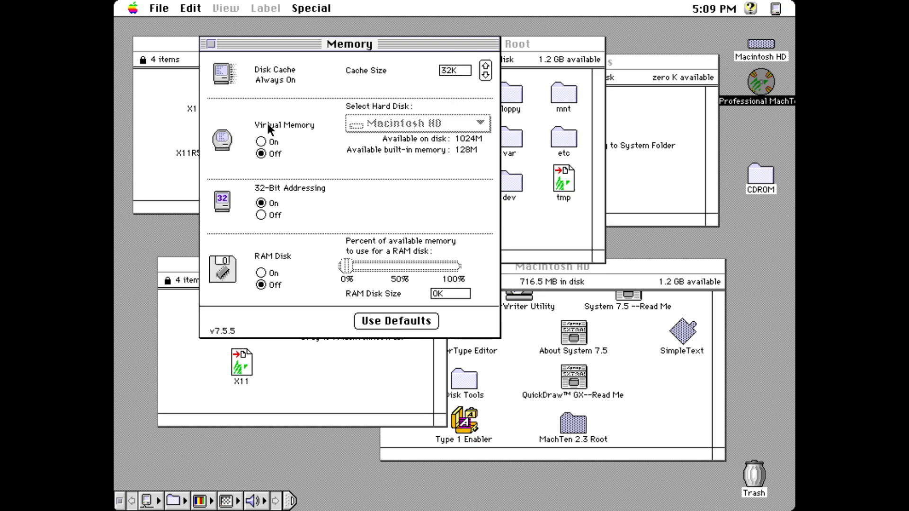
click(210, 44)
drag(131, 8, 349, 345)
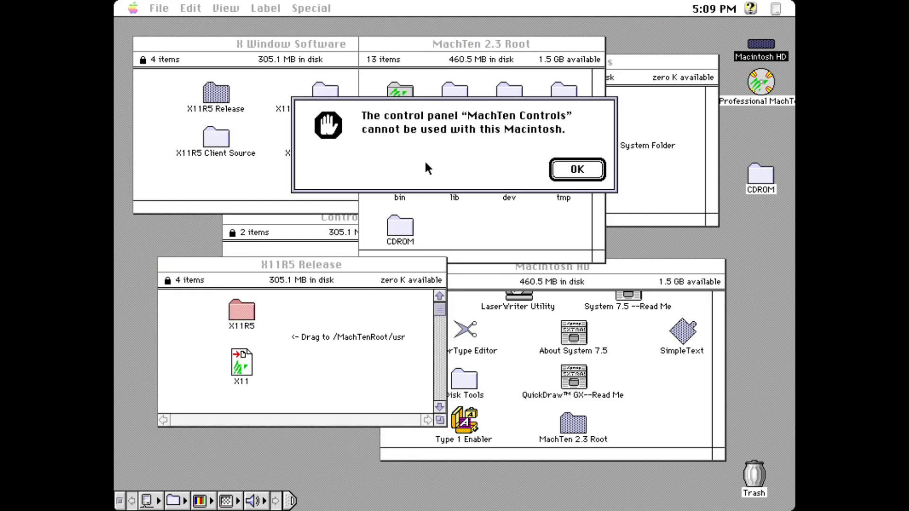
click(563, 172)
drag(311, 7, 353, 106)
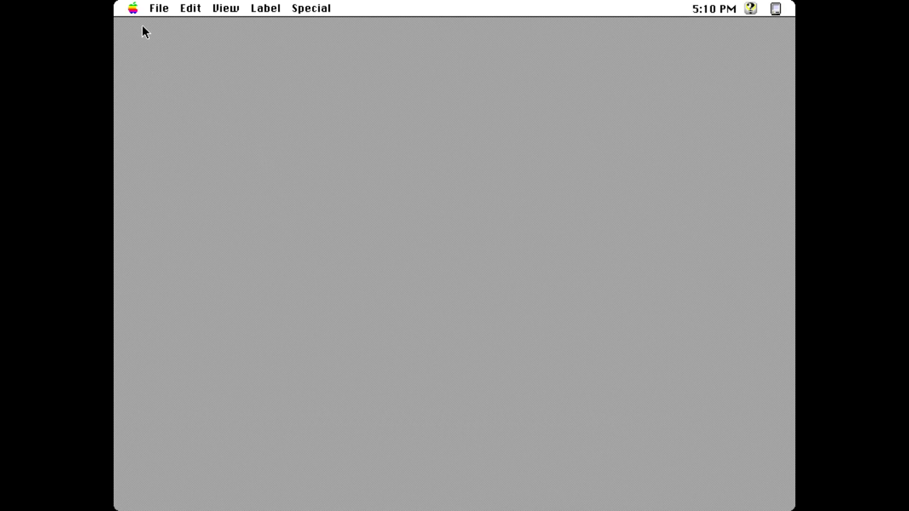
Step: Look through MachTen's General Configuration time zones, then cancel without changes
drag(137, 14, 370, 344)
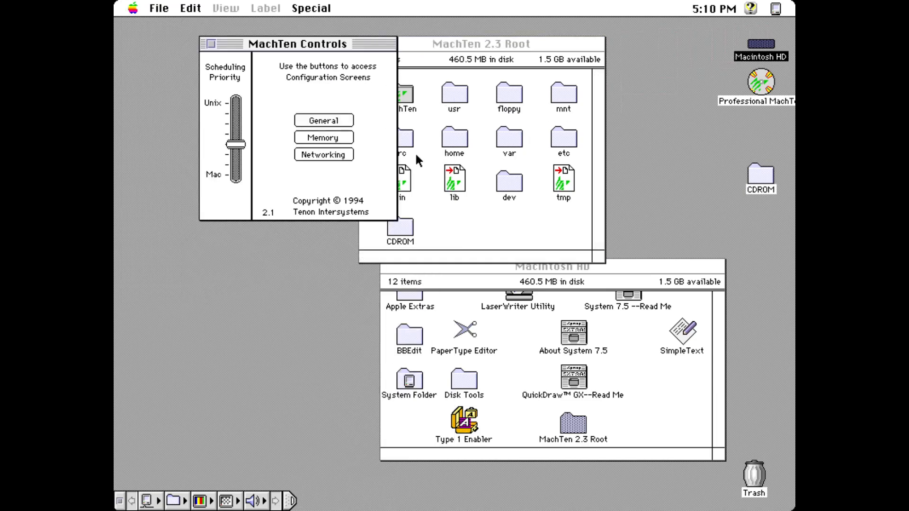
click(304, 124)
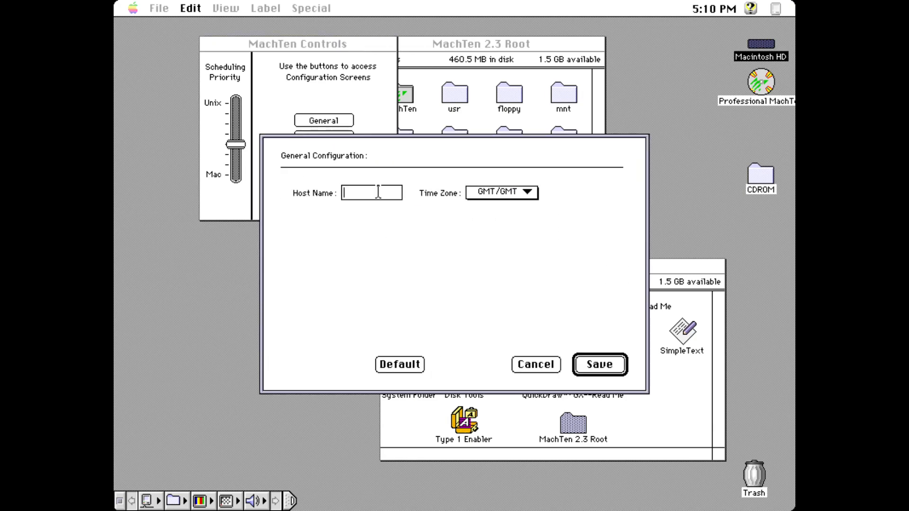
drag(529, 194, 326, 258)
click(530, 364)
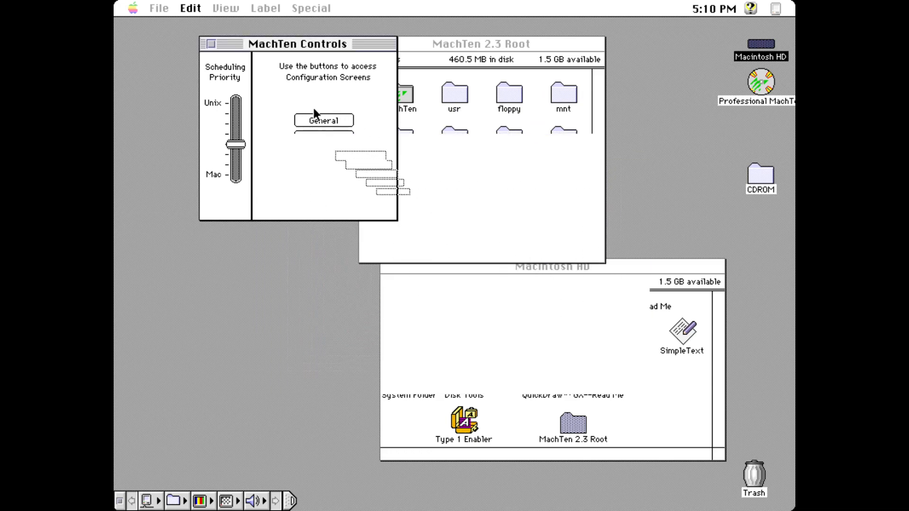
Step: Save MachTen's memory configuration, then launch the MachTen application from its folder
click(314, 136)
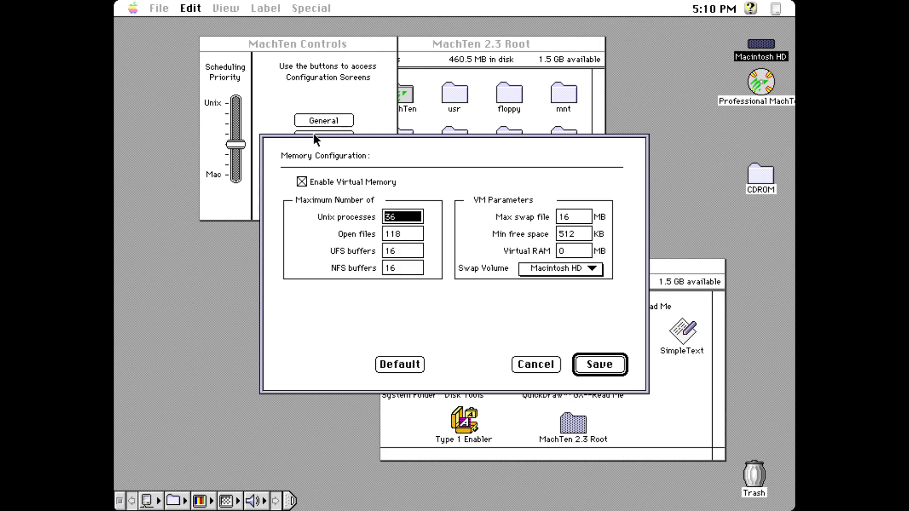
click(592, 365)
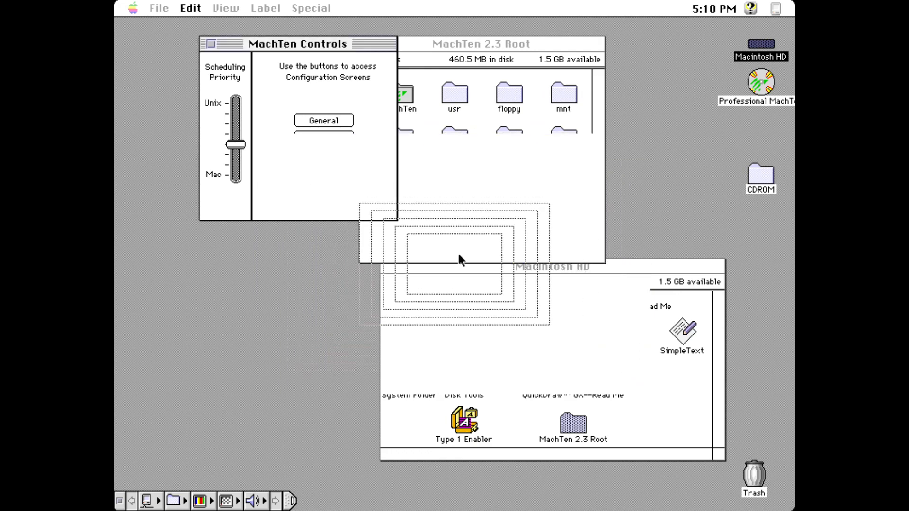
click(211, 44)
double_click(393, 90)
double_click(210, 208)
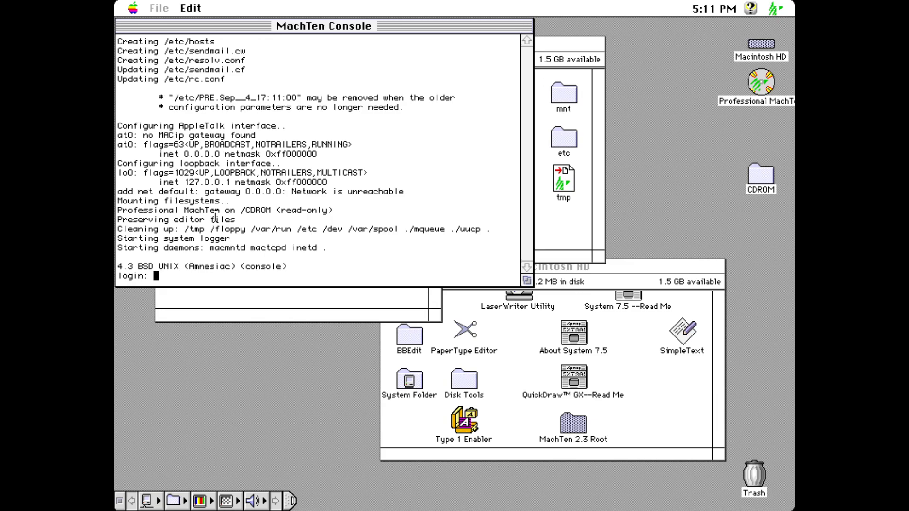
Step: Log in as root and run uname, which reports 'uname: not found'
text(root)
key(Return)
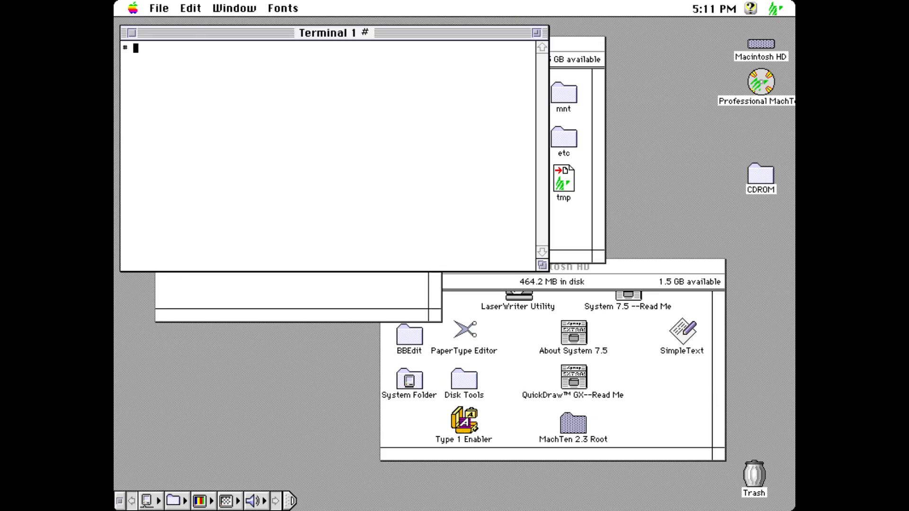
text(uname)
key(Return)
Step: Test whether cc, nano and pico exist, then list the home directory with ls
text(un)
key(BackSpace)
key(BackSpace)
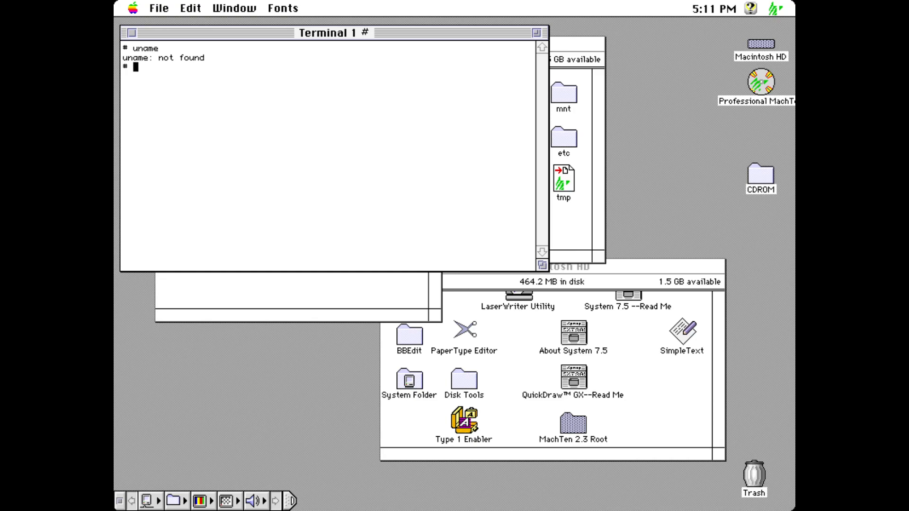
text(cc)
key(Return)
text(na)
key(BackSpace)
key(BackSpace)
text(nano)
key(Return)
text(pico)
key(Return)
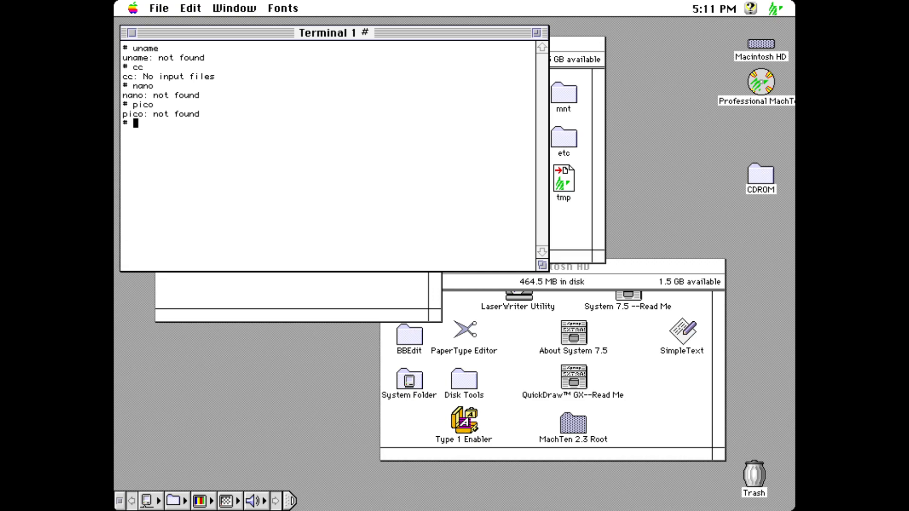
text(ls)
key(Return)
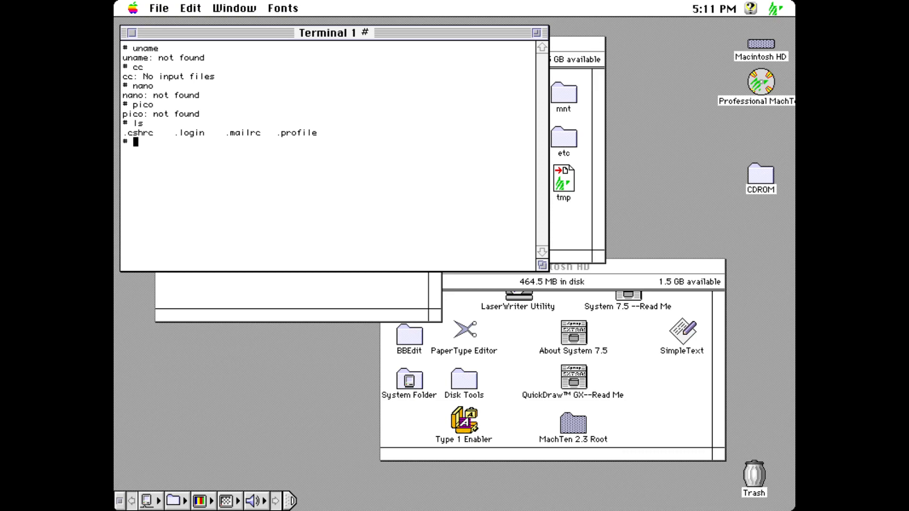
Step: Look up malloc with 'man 2 malloc', then open it with 'man malloc'
text(man 2 malloc)
key(Return)
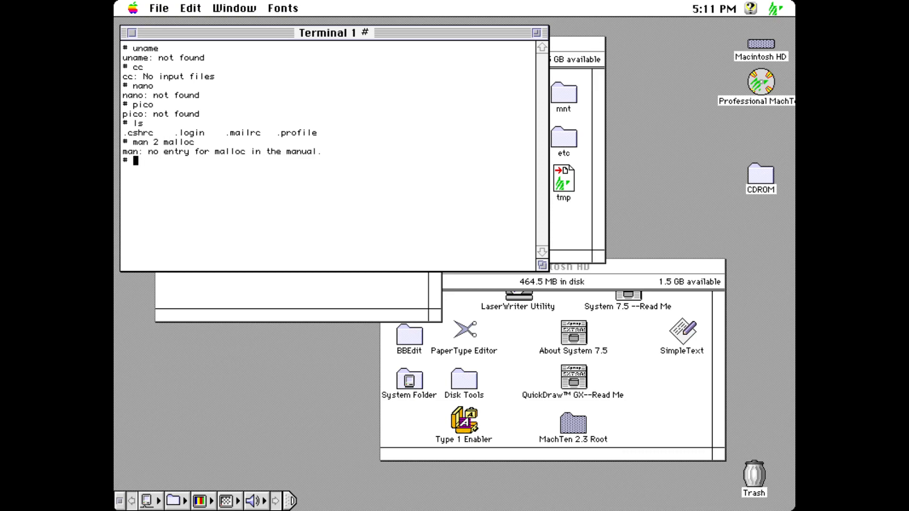
text(man malloc)
key(Return)
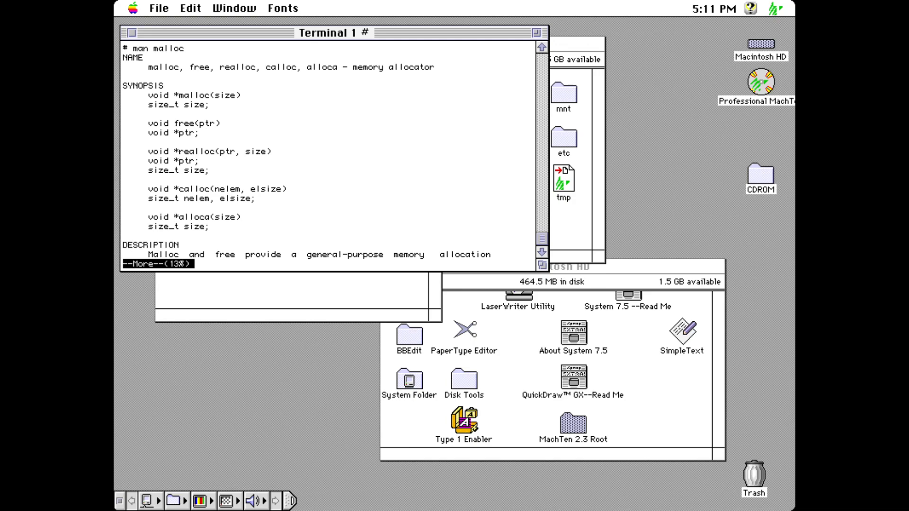
Step: Page forward through the malloc manual page at the --More-- prompt
key(space)
key(space)
key(space)
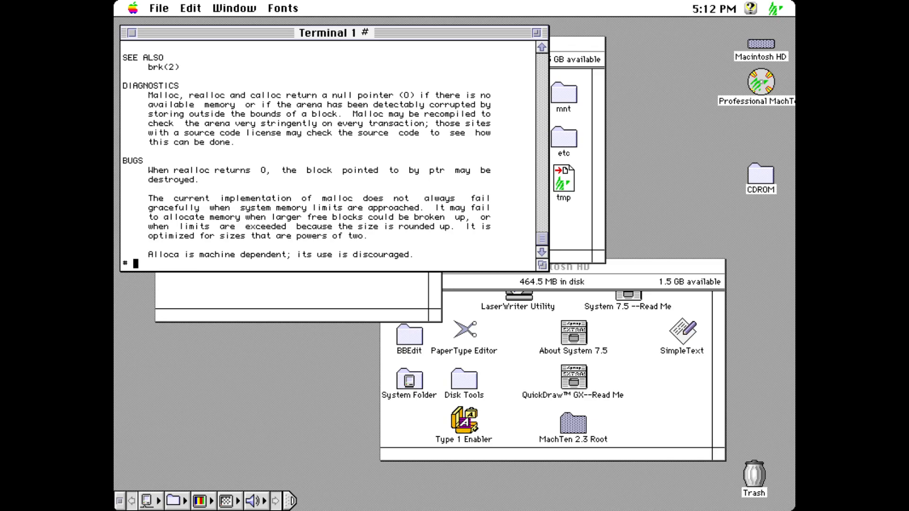
Step: List the home directory and confirm with pwd that it is /home/root
text(ls)
key(Return)
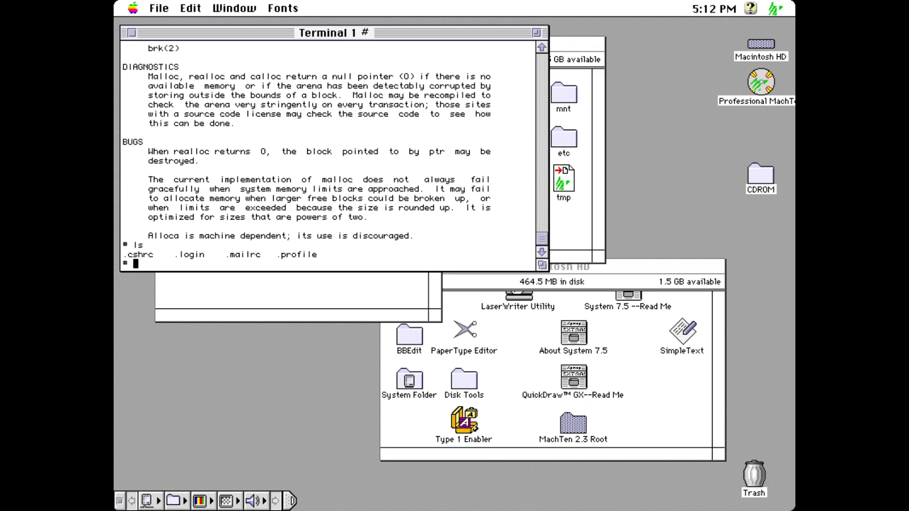
text(pwd)
key(Return)
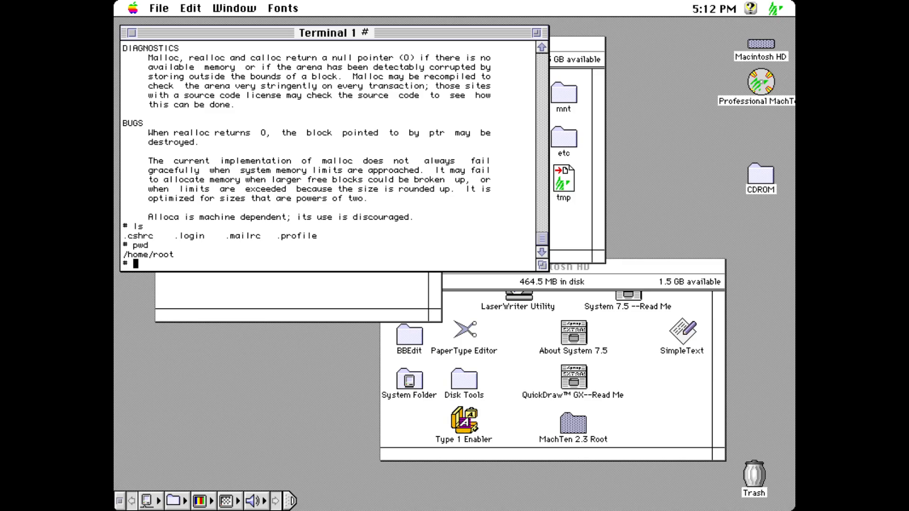
Step: Change to the filesystem root with cd / and list its contents
text(cd /)
key(Return)
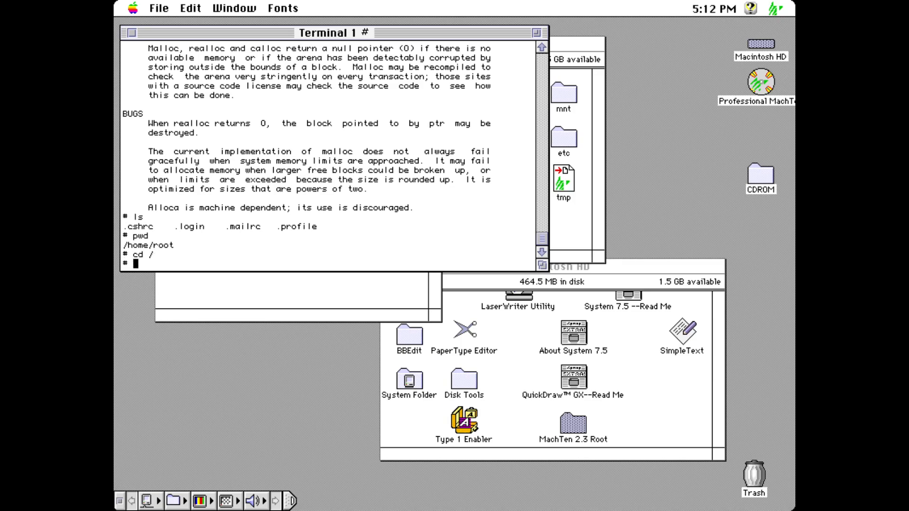
text(ls)
key(Return)
Step: Create an empty file foo.c in the root directory with touch
text(tocu)
key(BackSpace)
key(BackSpace)
text(uch foo.c)
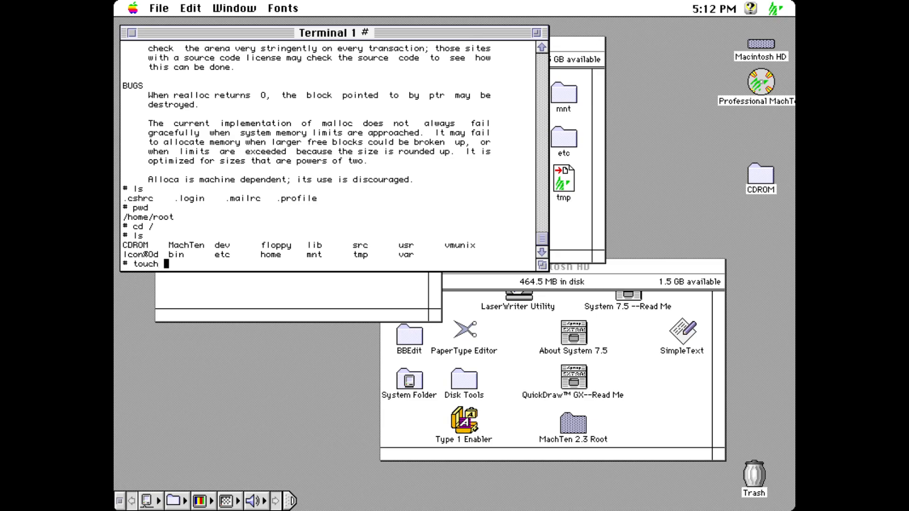
key(Return)
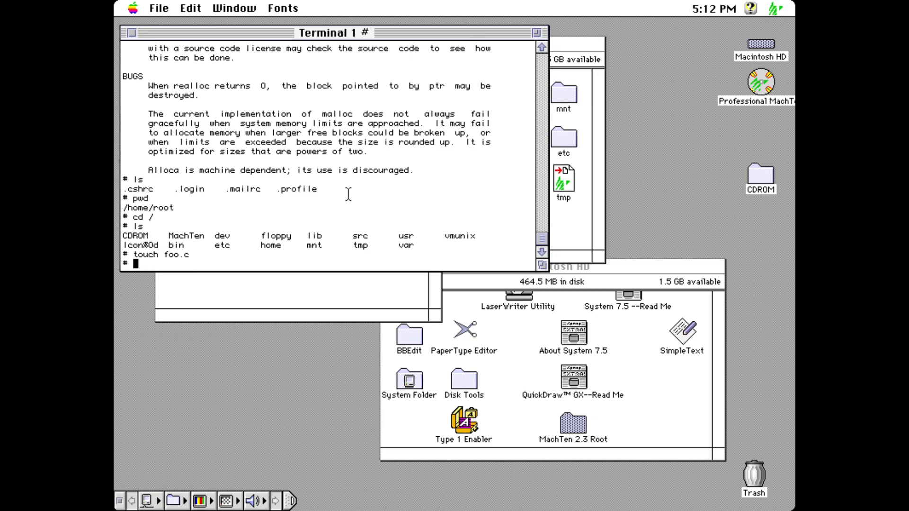
Step: In the Finder, check foo.c in MachTen 2.3 Root, then launch BBEdit 3.5.2 from Macintosh HD > BBEdit
click(761, 43)
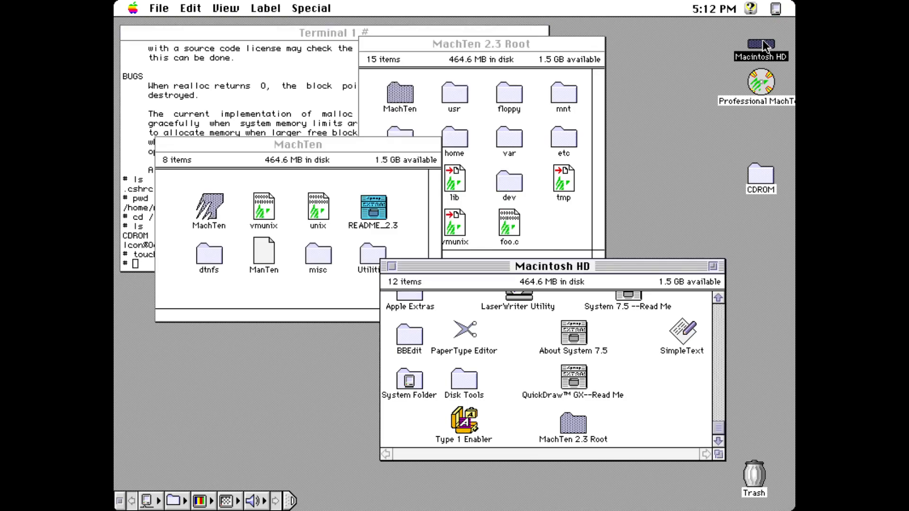
click(538, 228)
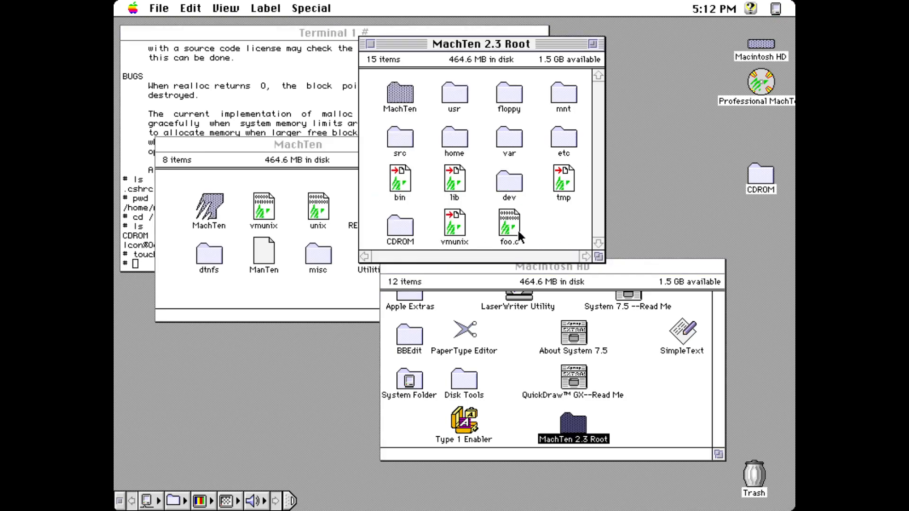
click(669, 406)
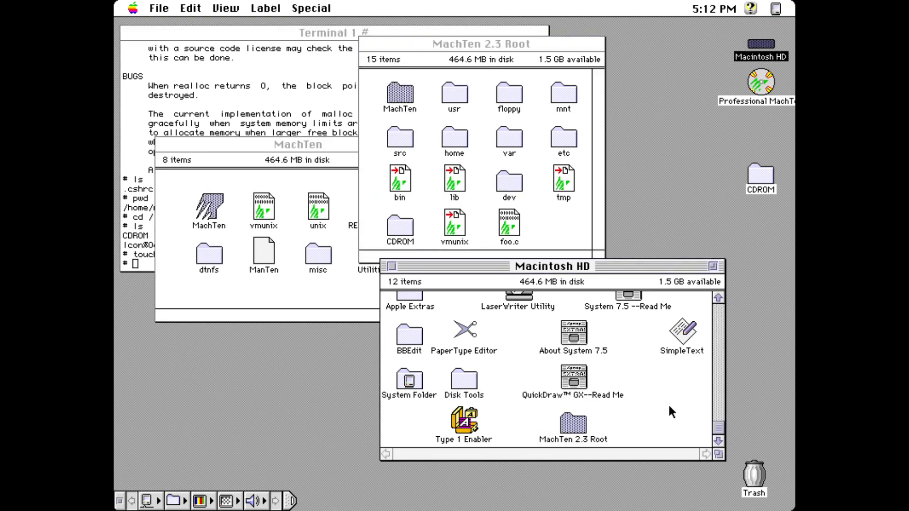
click(718, 369)
click(410, 364)
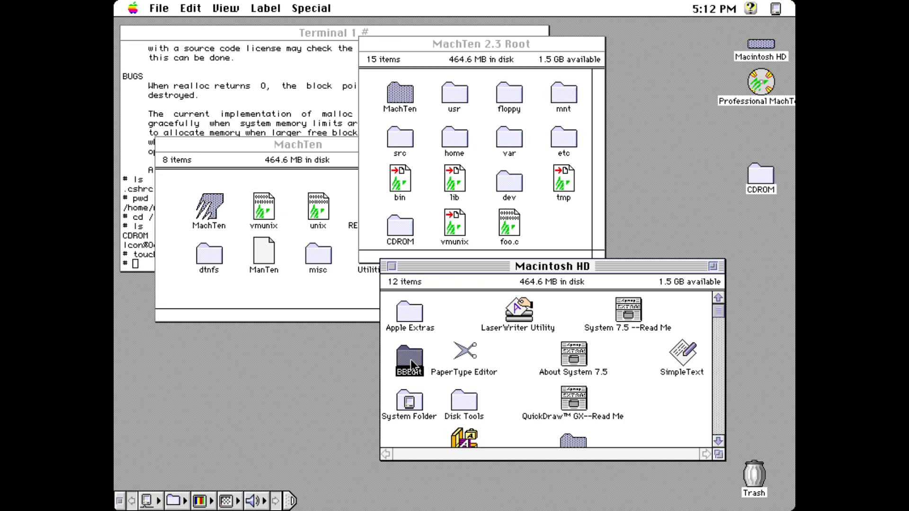
double_click(410, 364)
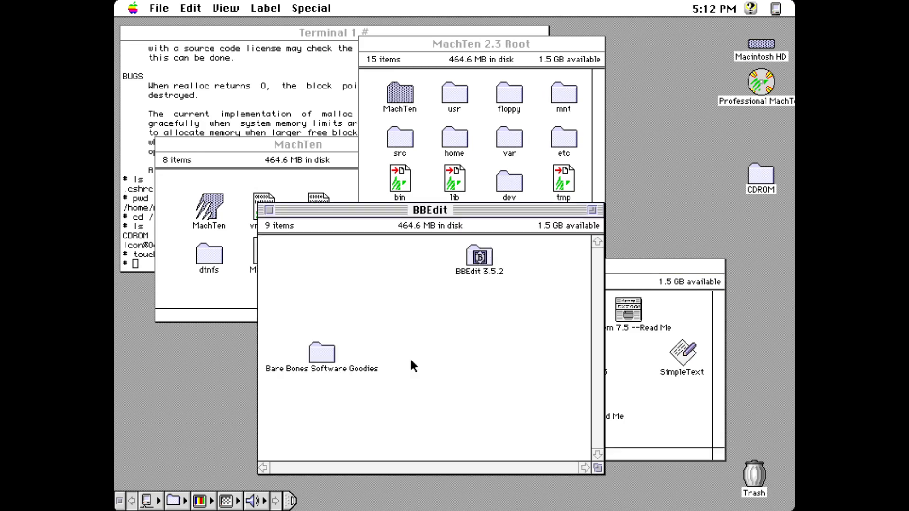
click(490, 262)
double_click(479, 258)
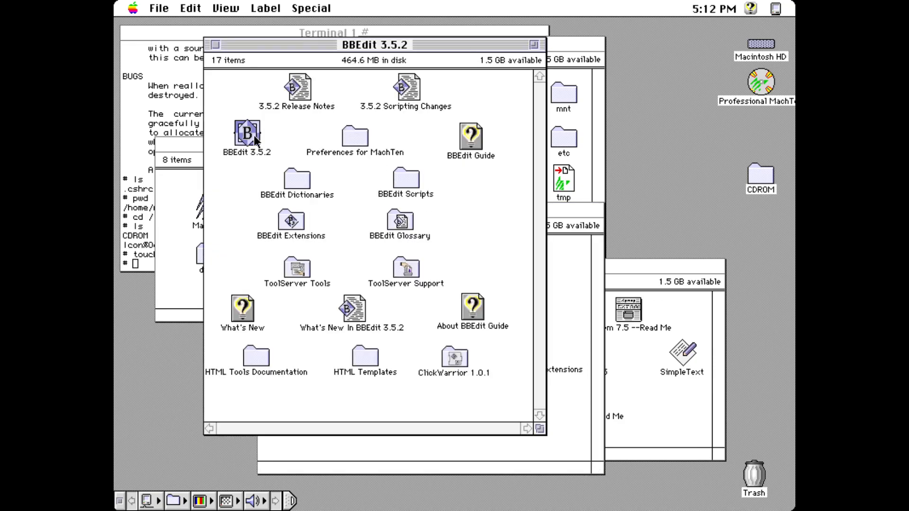
double_click(263, 151)
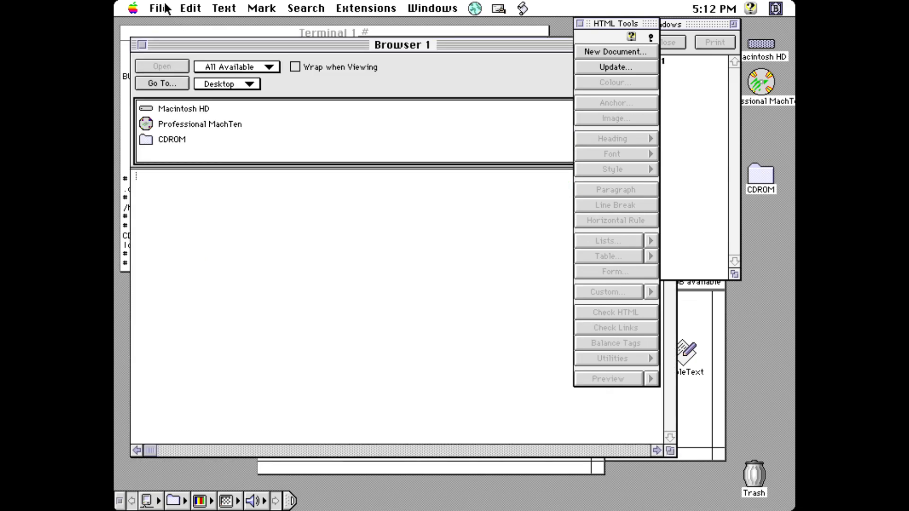
Step: Bring up BBEdit's Open dialog and browse from Macintosh HD into the MachTen 2.3 Root folder
click(170, 10)
click(172, 51)
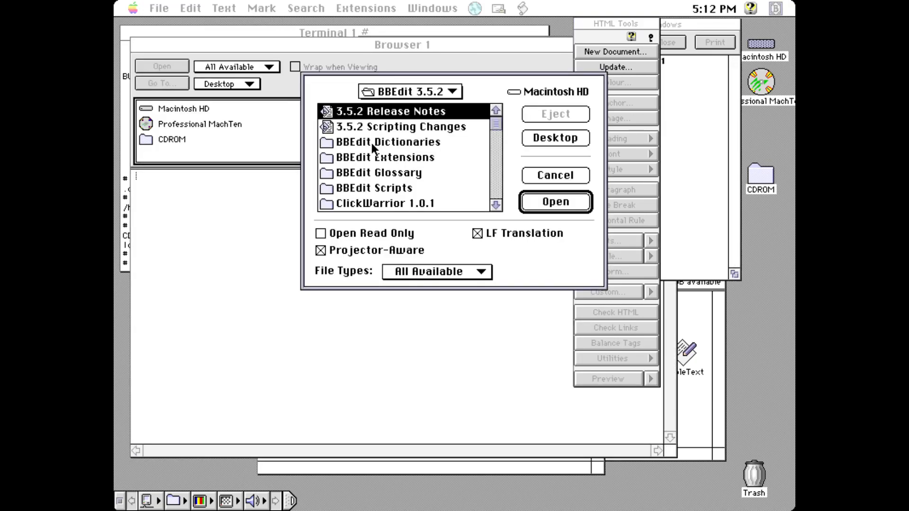
click(544, 139)
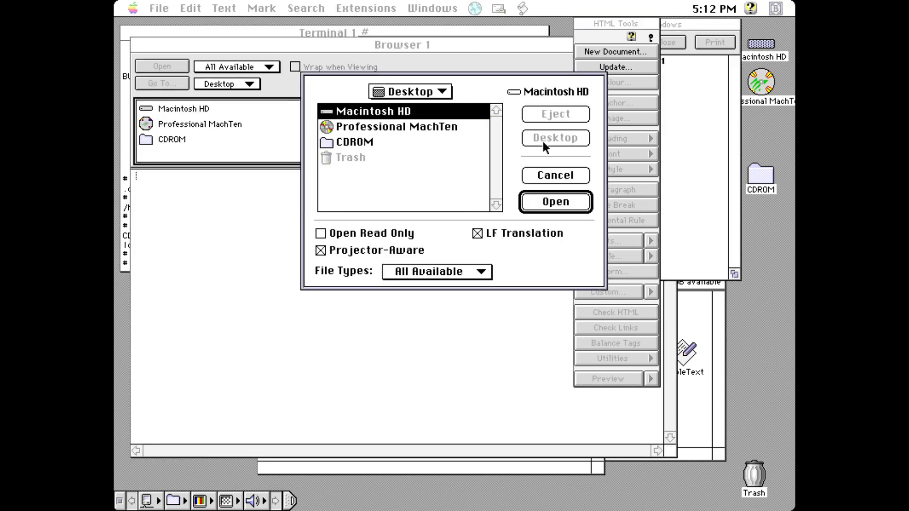
double_click(391, 112)
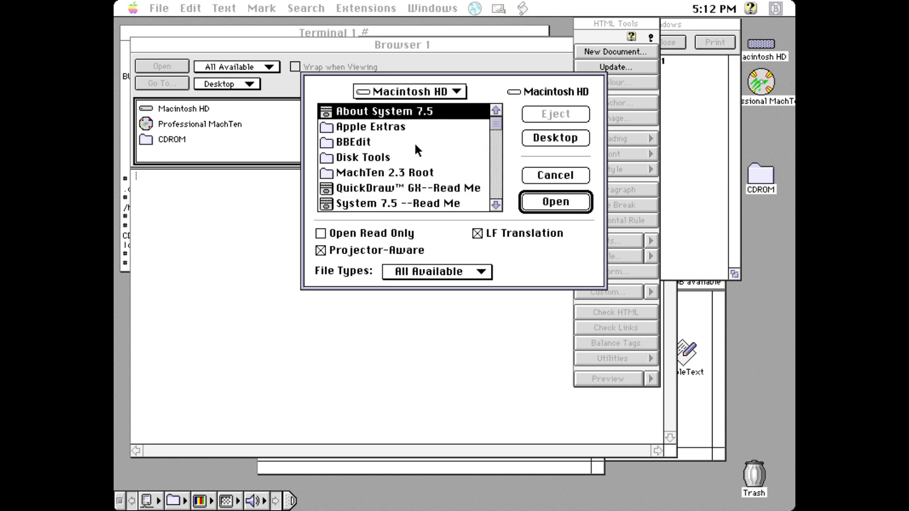
click(495, 207)
click(496, 207)
click(484, 161)
click(493, 156)
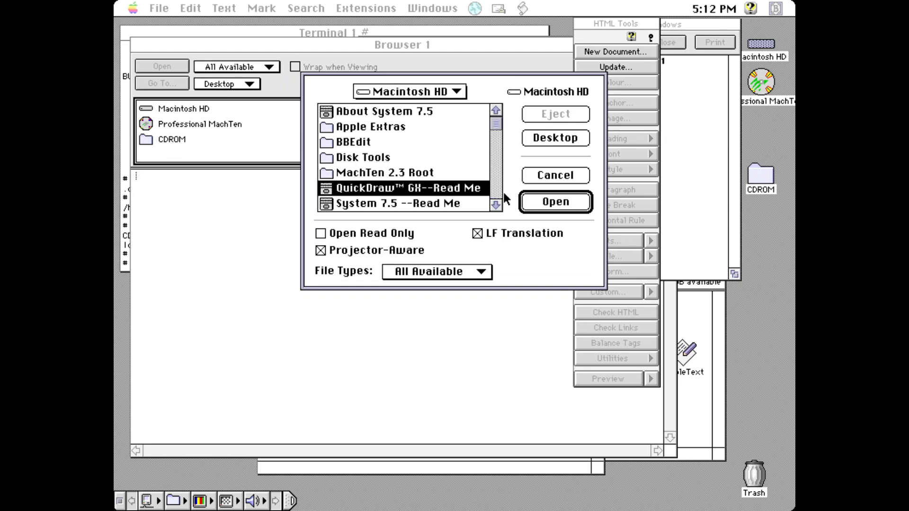
click(493, 180)
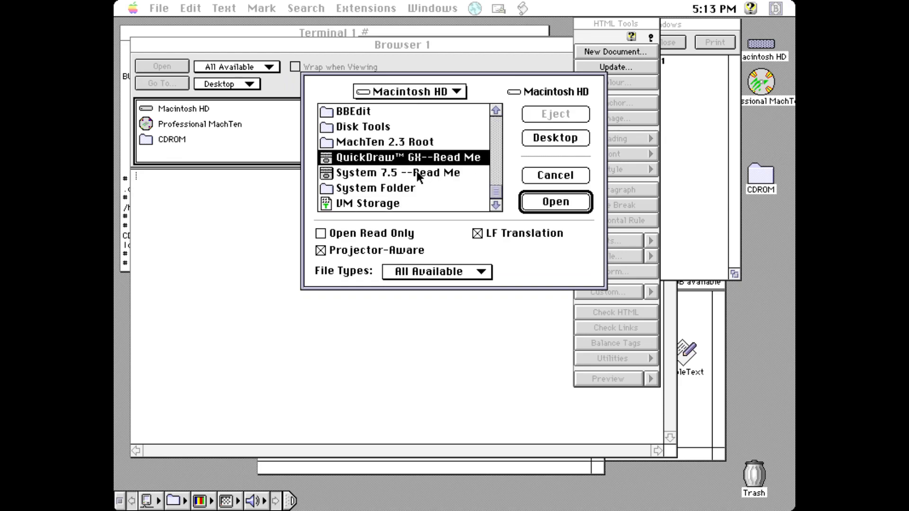
double_click(388, 142)
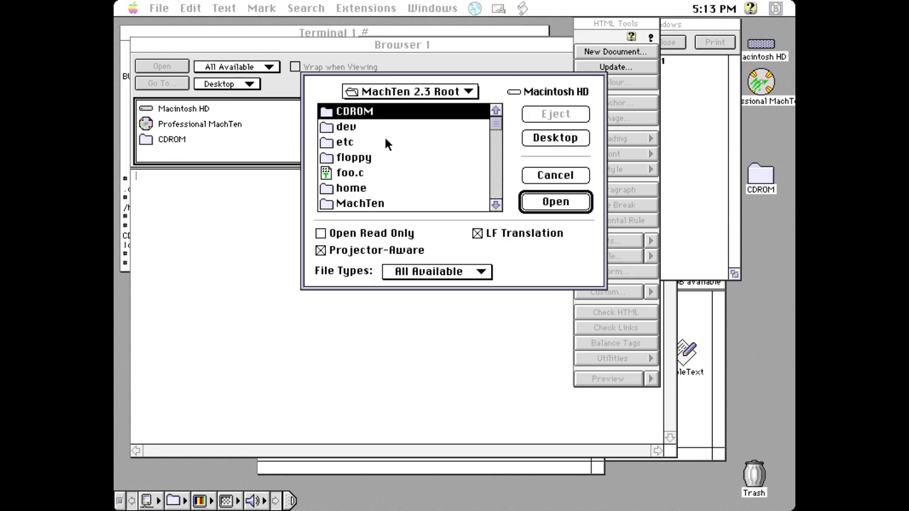
Step: Select foo.c, turn on LF Translation, and open it
click(346, 170)
drag(484, 270, 495, 251)
click(496, 228)
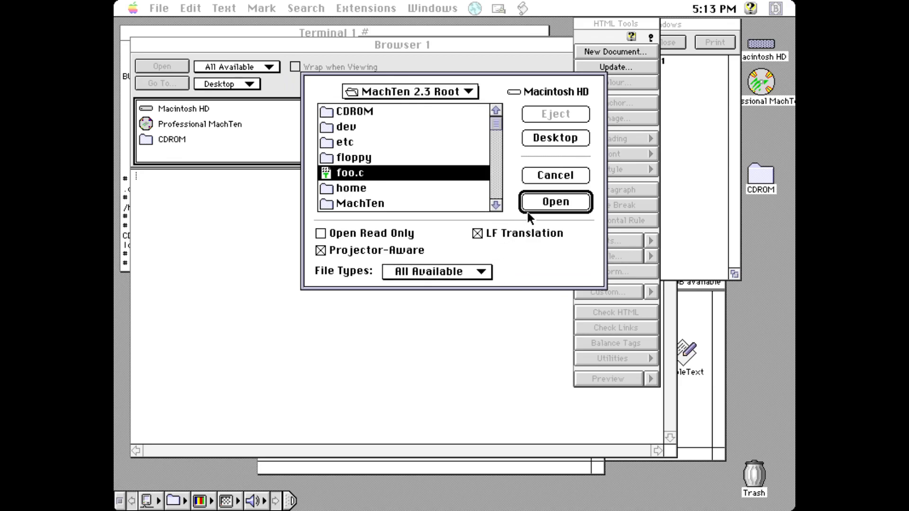
click(532, 207)
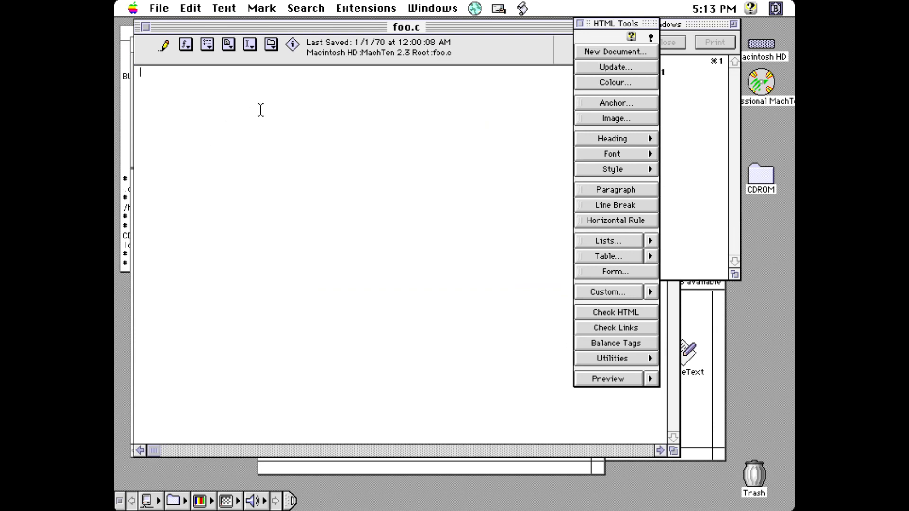
click(236, 10)
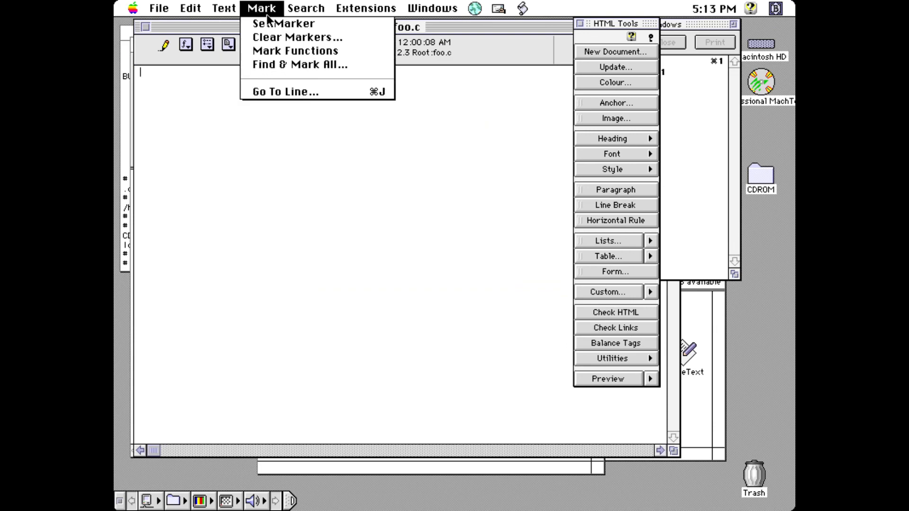
mouse_move(288, 12)
mouse_move(351, 11)
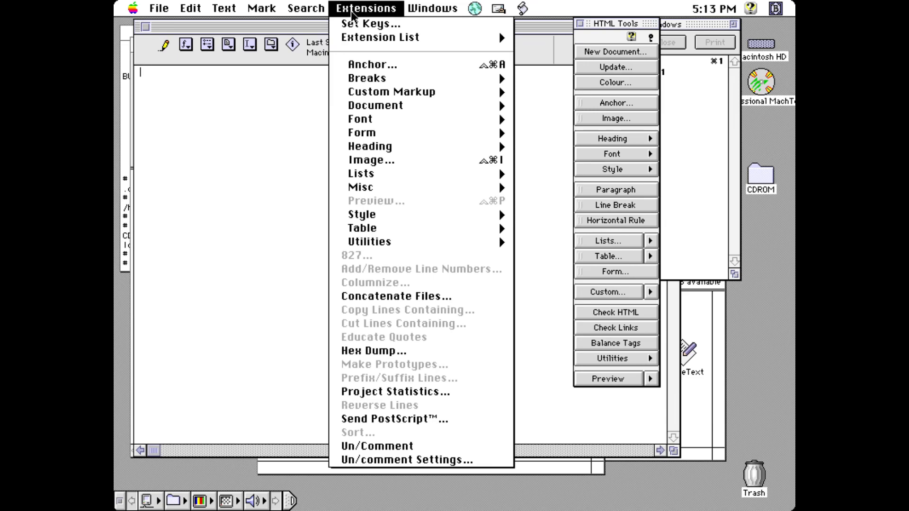
click(414, 13)
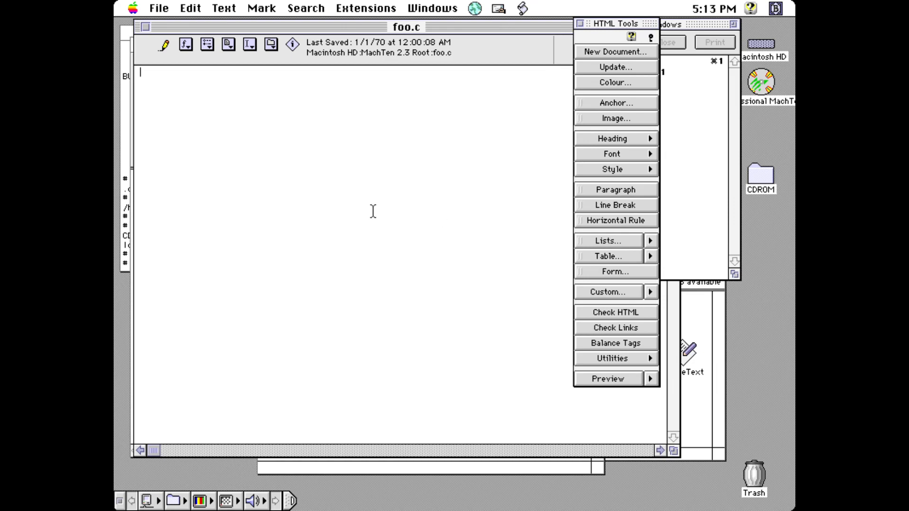
click(163, 10)
mouse_move(181, 18)
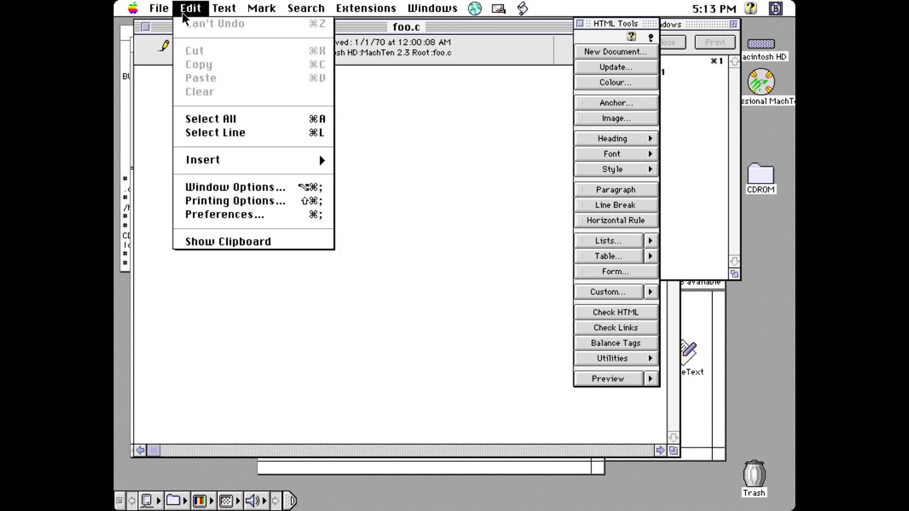
click(242, 215)
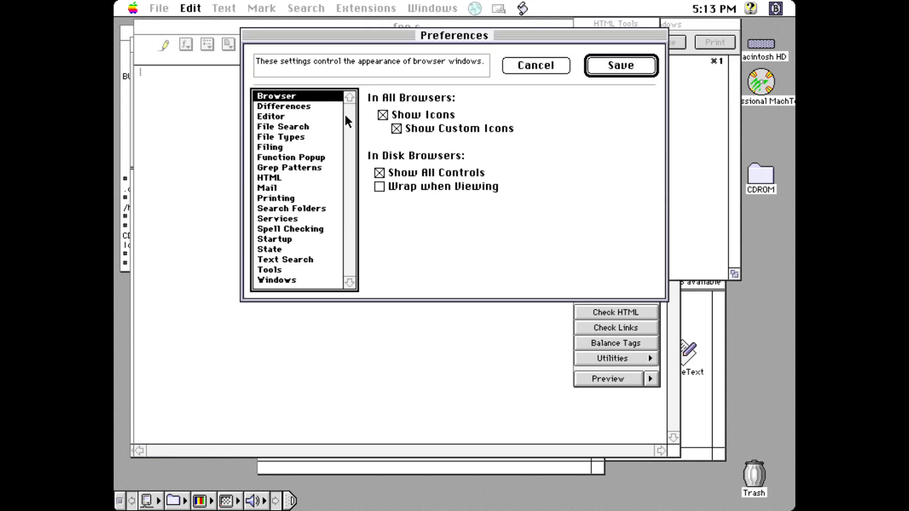
click(283, 137)
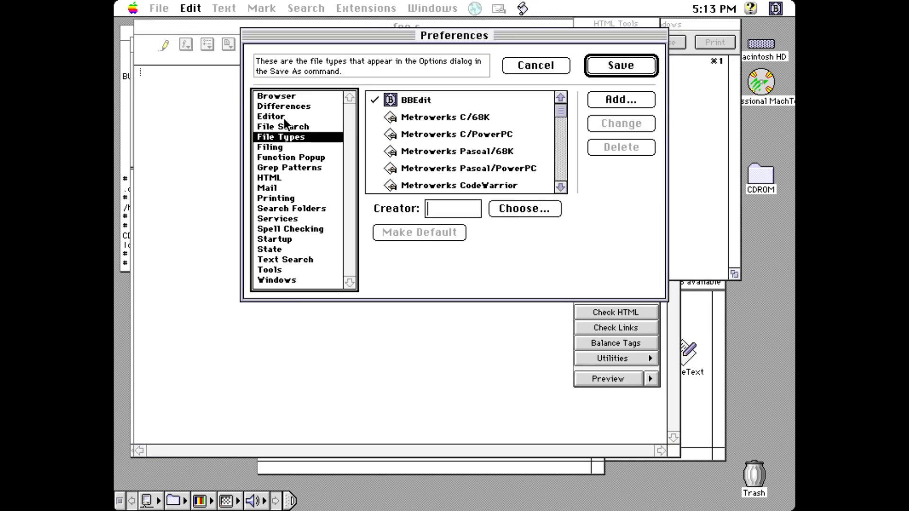
click(283, 109)
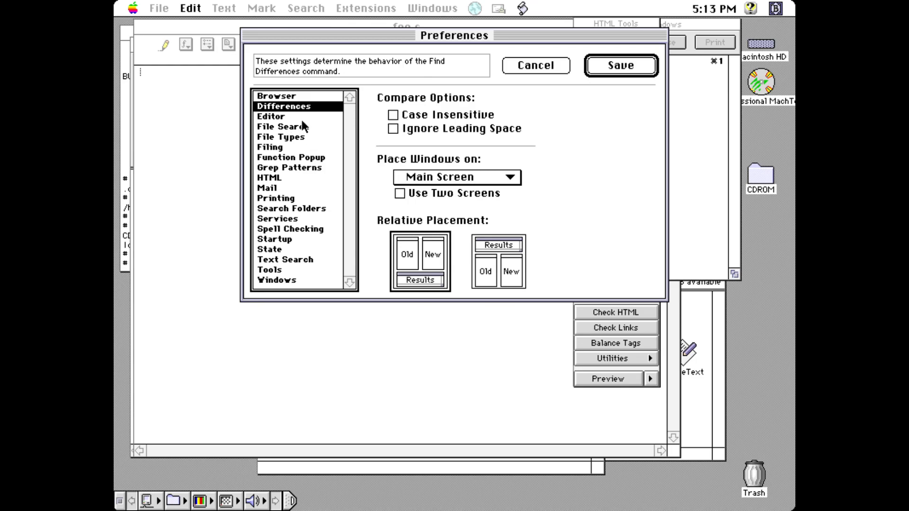
click(301, 118)
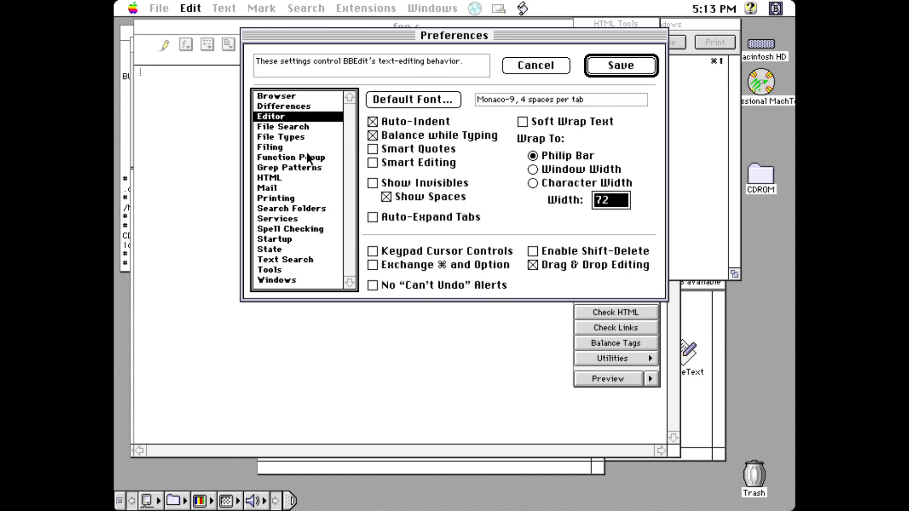
click(290, 271)
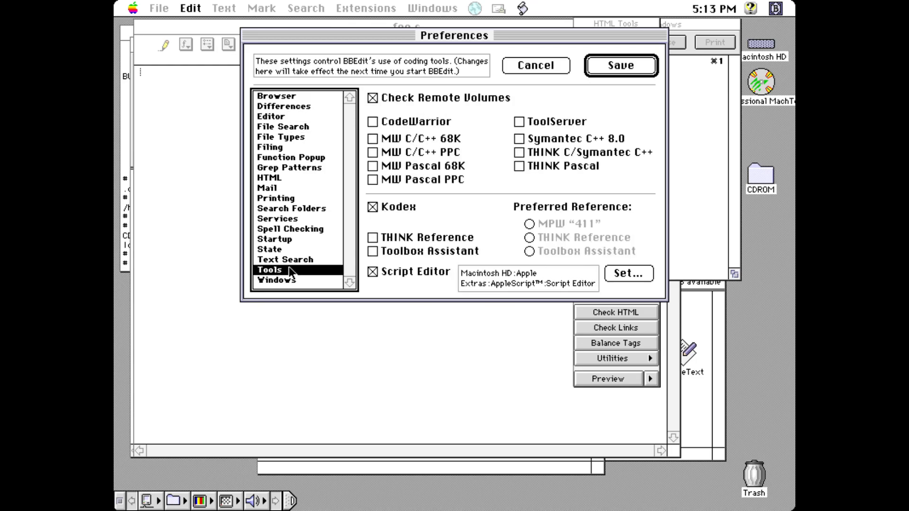
click(287, 240)
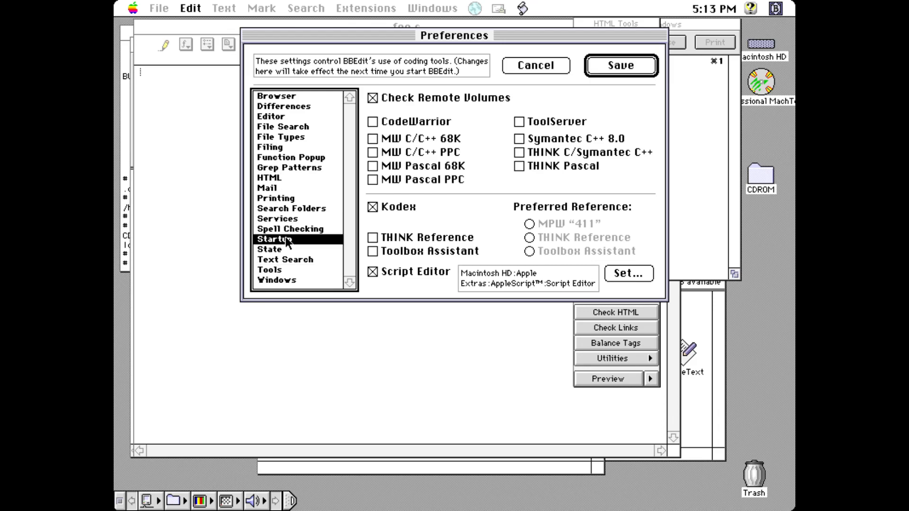
click(288, 229)
Step: Dismiss preferences and type the stdio.h, string.h and malloc.h includes plus int main()
click(506, 67)
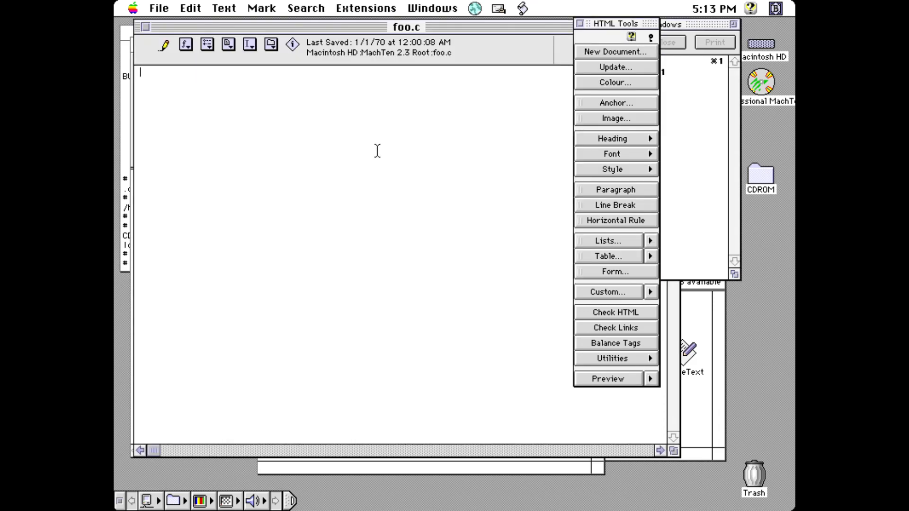
text(#include <stdio.h>)
key(Return)
text(3inc)
key(BackSpace)
key(BackSpace)
key(BackSpace)
key(BackSpace)
text(#include <strin)
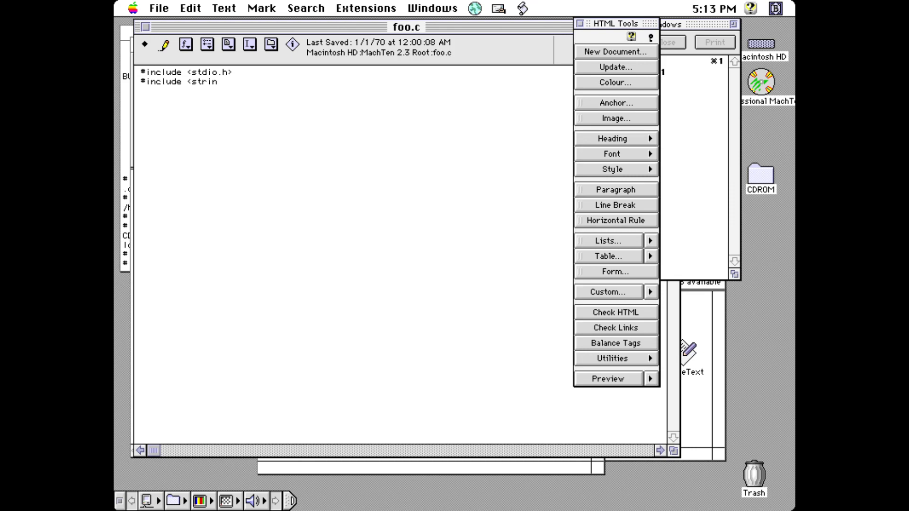
text(g.h3includ)
key(BackSpace)
key(BackSpace)
key(BackSpace)
key(BackSpace)
key(BackSpace)
key(BackSpace)
key(BackSpace)
text(#include <malloc.h>  )
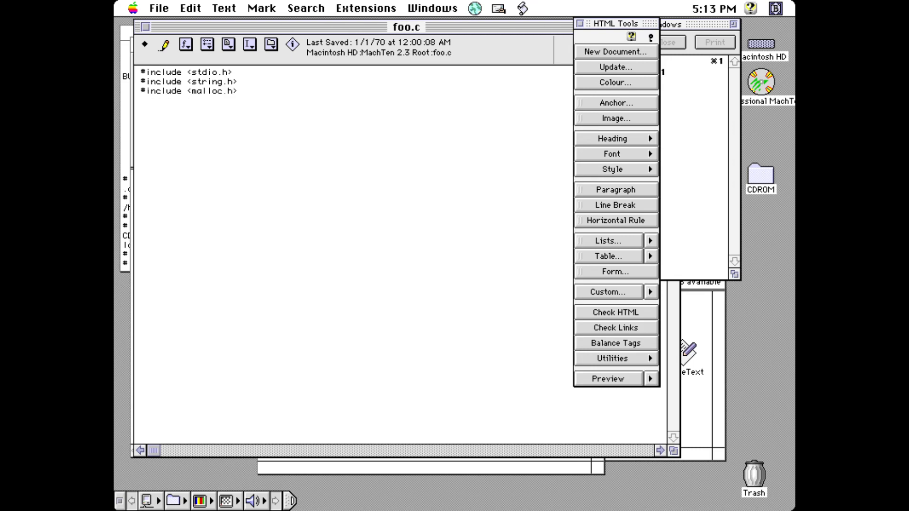
text(int main())
Step: Open main's body and declare void *ptr;, fixing the 'voic' typo
key(Return)
text({)
key(Return)
key(Tab)
text(voic *ptr;)
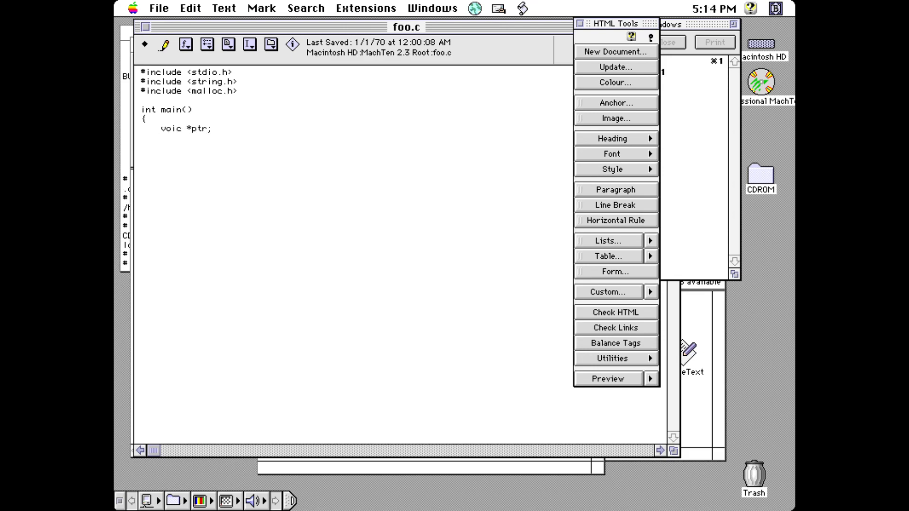
key(Return)
key(Left)
key(Up)
key(Right)
key(Right)
key(Right)
key(Right)
key(Delete)
text(d)
key(Down)
Step: Add ptr = malloc(-1), the "We survived neozeed!" printf, return 0; and closing brace, then save and close
key(Return)
key(Tab)
text(ptr )
text(- malloc()
text(-1)')
key(Return)
text(printf("We srrvived neo)
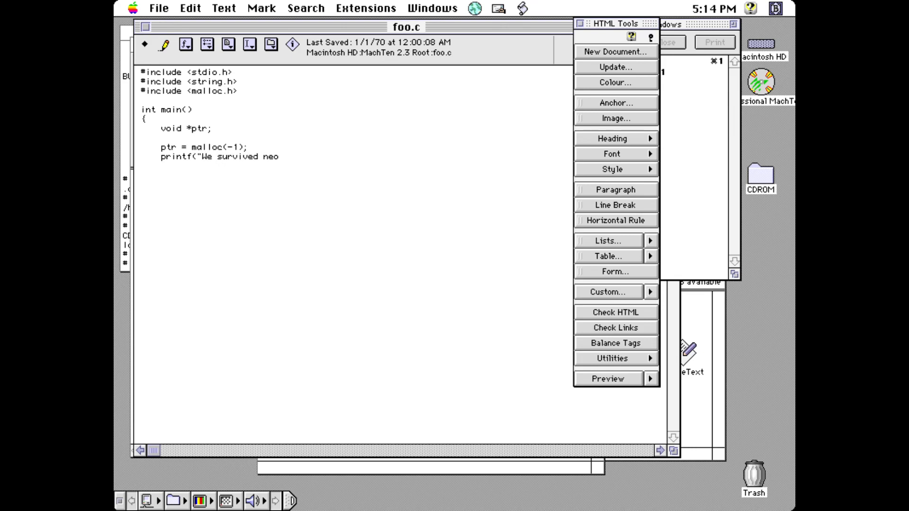
text(zeed!\n");)
key(Return)
key(Return)
text(return 0;)
key(Return)
key(BackSpace)
key(BackSpace)
key(Return)
key(BackSpace)
text(})
key(super+s)
key(super+w)
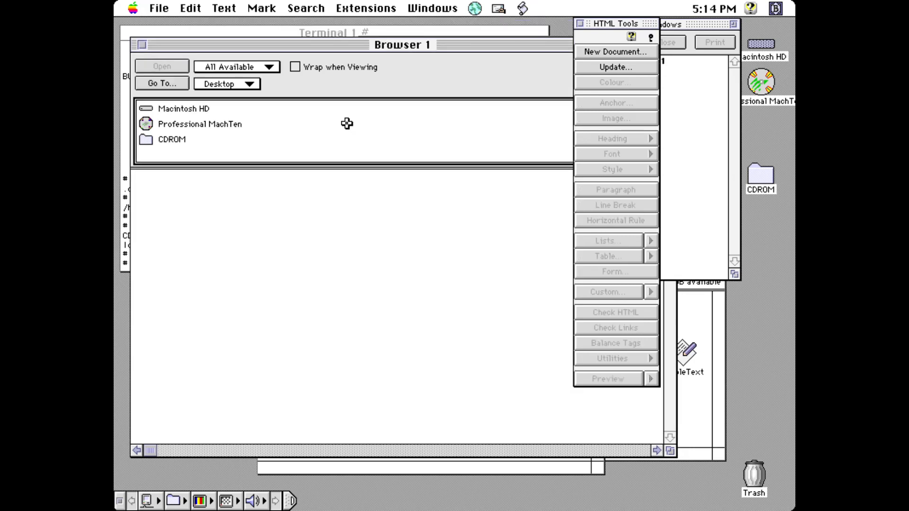
Step: Display foo.c in the MachTen terminal with cat foo.c
click(122, 229)
text(cat foo.c)
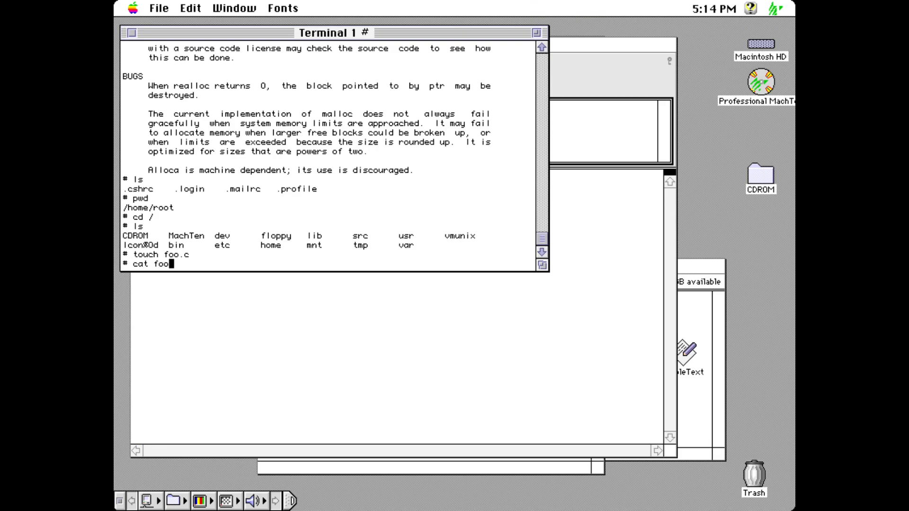
key(Return)
Step: Try the mac2unix converter, which is not found, then return to BBEdit
key(Return)
text(mac2unix)
key(Return)
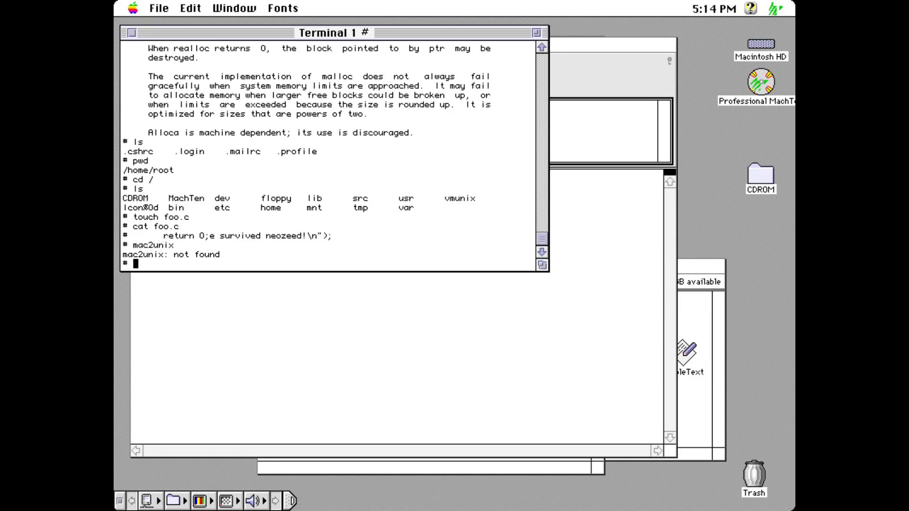
click(231, 392)
Step: Reopen foo.c in BBEdit through File > Open
click(225, 8)
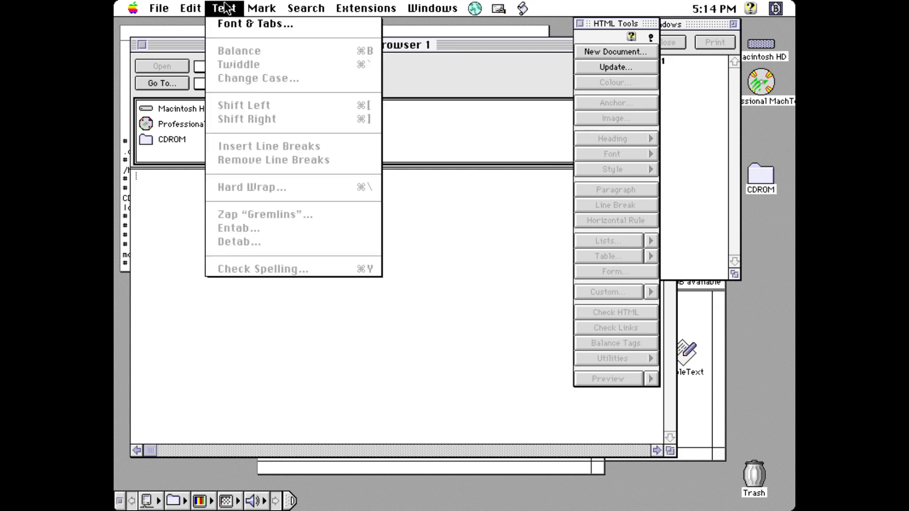
mouse_move(166, 11)
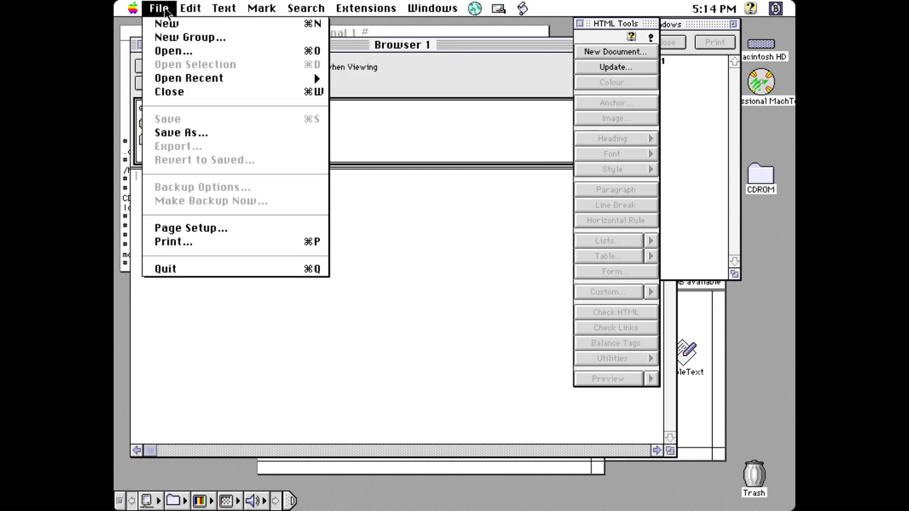
click(176, 51)
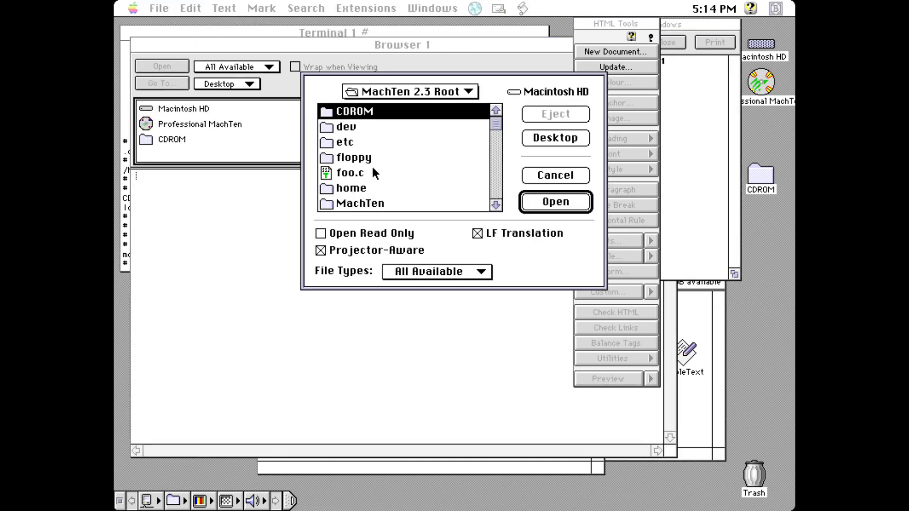
double_click(362, 174)
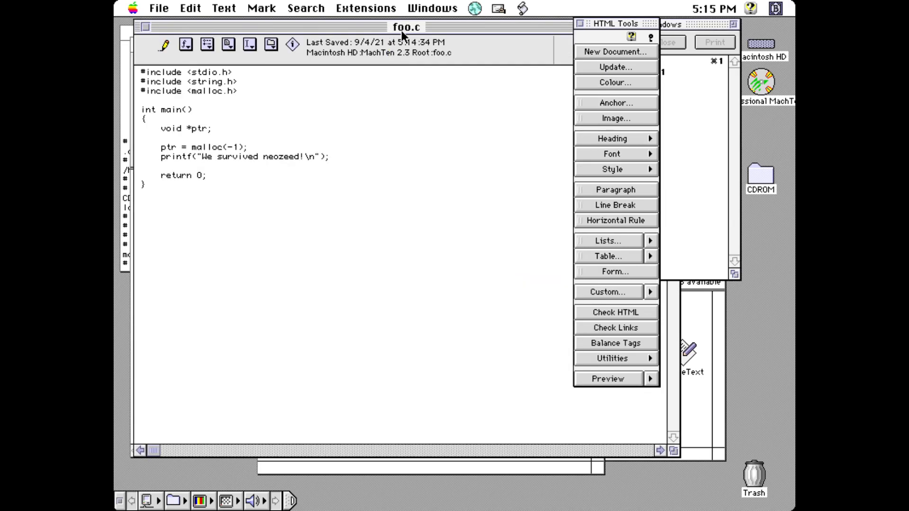
Step: Switch foo.c's line endings to Unix in the toolbar's file-options popup
click(186, 45)
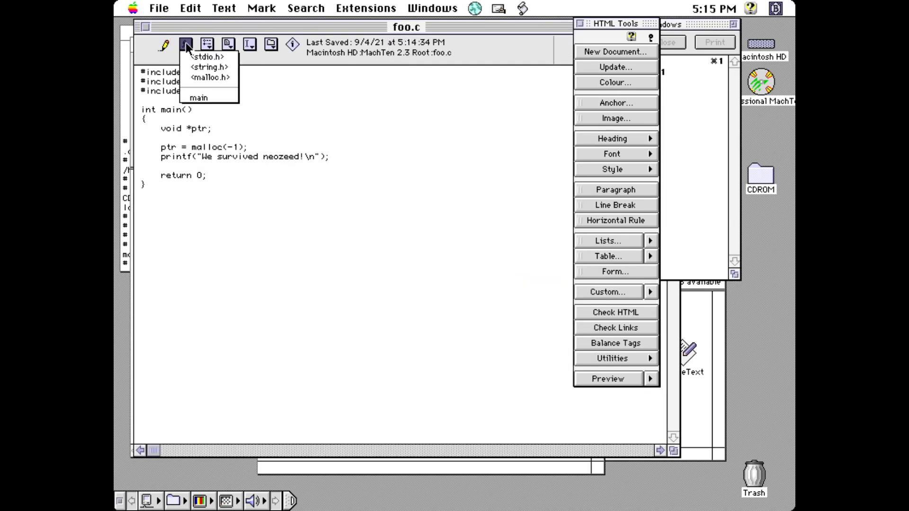
click(204, 42)
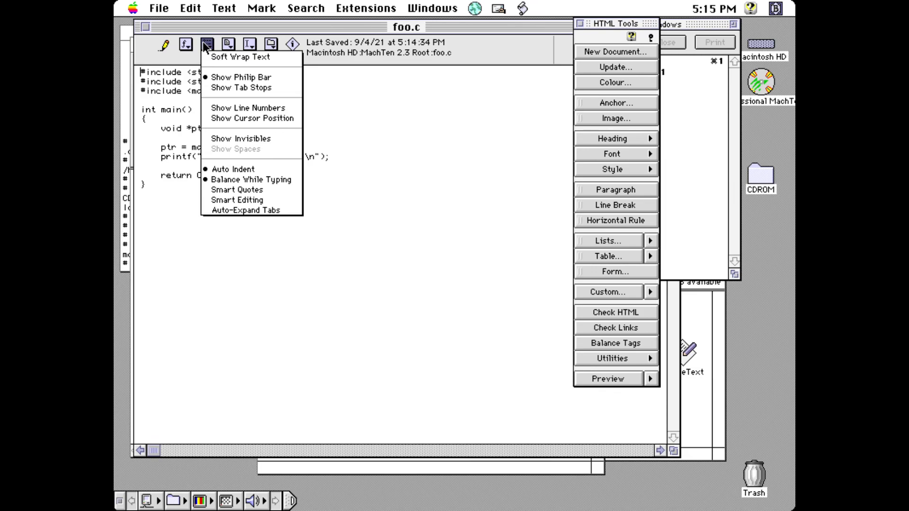
click(204, 46)
click(228, 44)
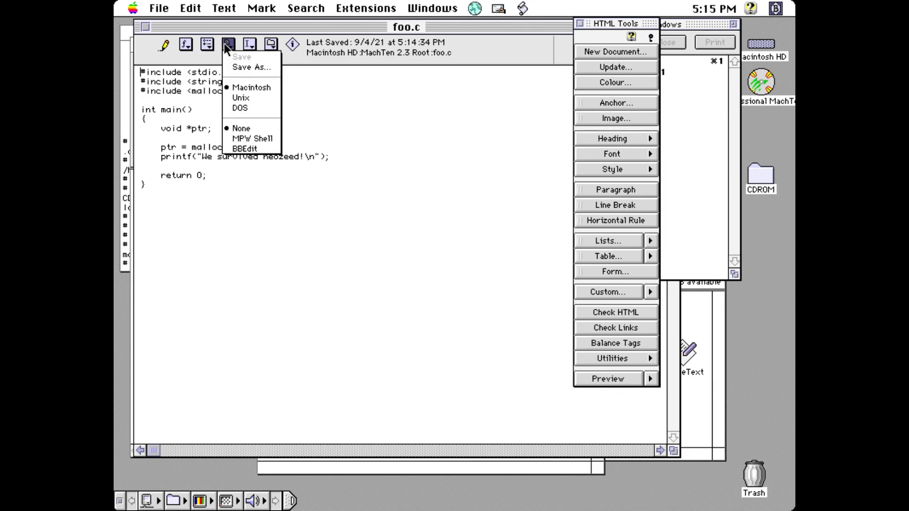
click(253, 97)
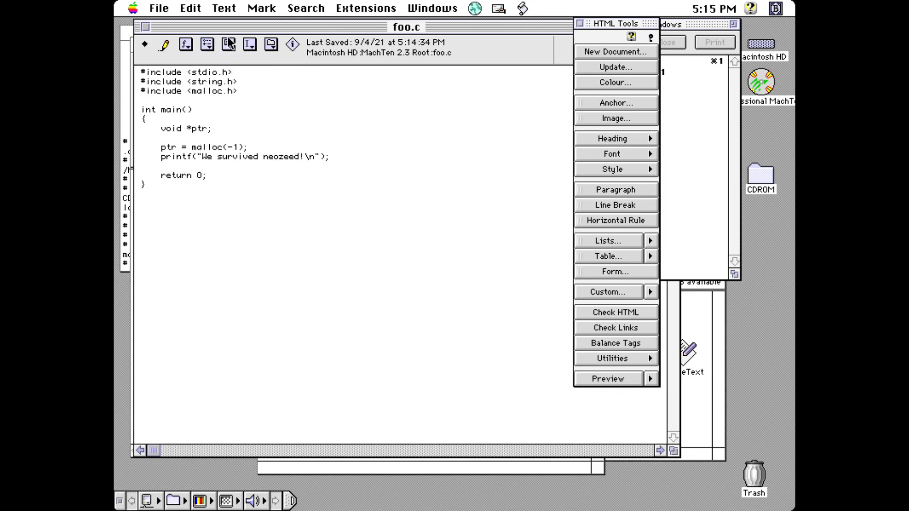
Step: Save foo.c with Unix line endings and return to the MachTen terminal
click(159, 8)
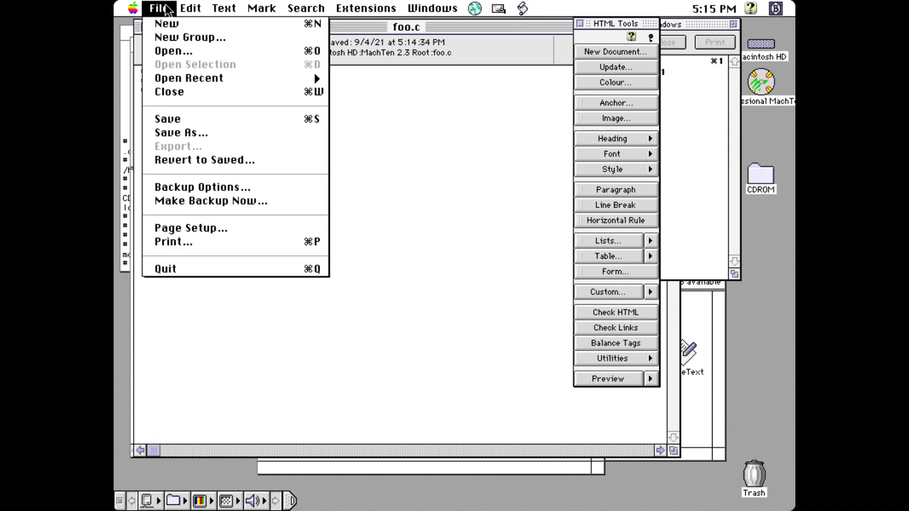
click(176, 118)
click(124, 73)
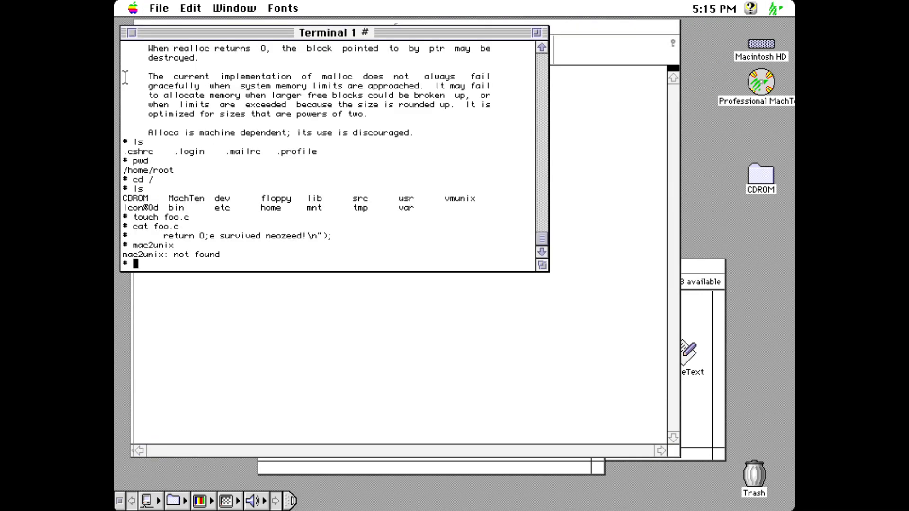
Step: Print foo.c with cat and try compiling it with cc foo.c
key(Up)
key(Up)
key(Up)
key(Return)
text(cat foo.c)
key(Return)
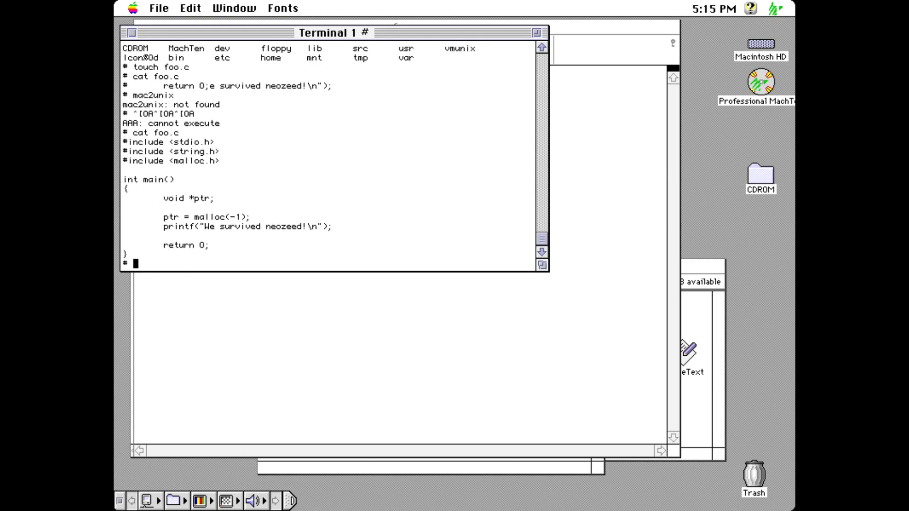
text(cc foo.c)
key(Return)
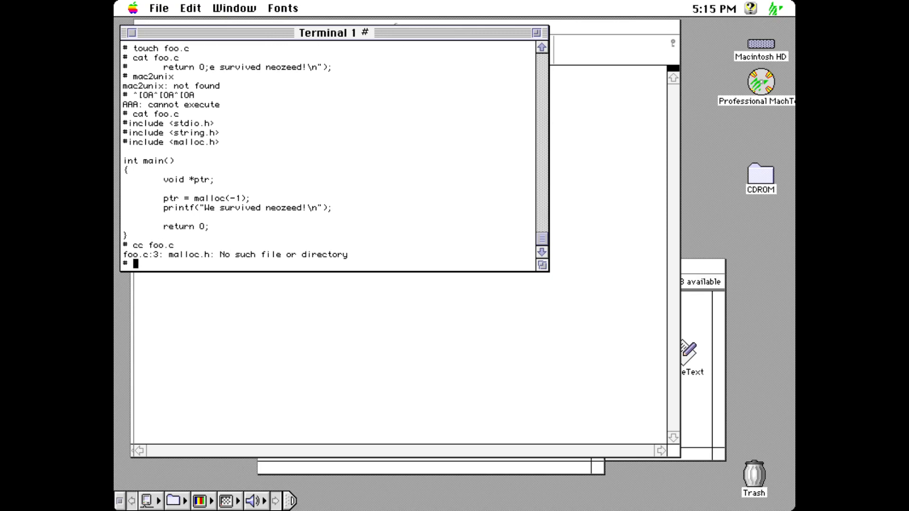
Step: In BBEdit, delete the #include <malloc.h> line from foo.c and save
click(300, 318)
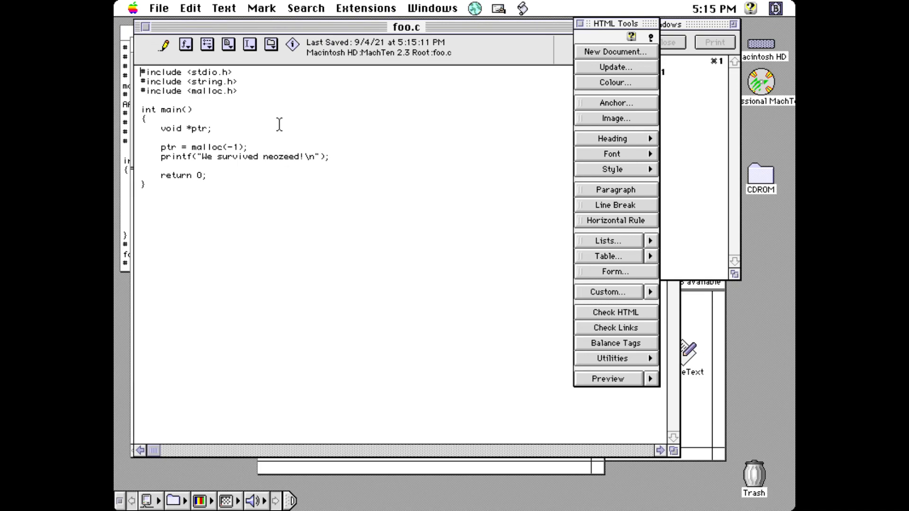
key(Right)
key(shift+Down)
key(BackSpace)
text(s)
key(BackSpace)
key(super+s)
Step: Back in the terminal, recompile foo.c with cc foo.c
click(127, 160)
key(Up)
key(BackSpace)
key(BackSpace)
key(BackSpace)
text(cc foo.c)
key(Return)
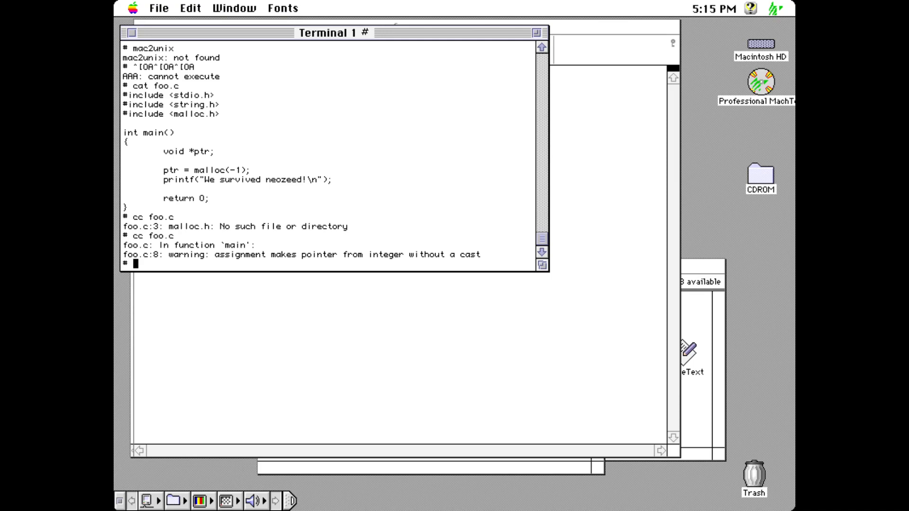
Step: Run ./a.out to print "We survived neozeed!" and list the directory showing a.out
text(cc -c foo)
key(BackSpace)
key(BackSpace)
key(BackSpace)
key(BackSpace)
key(BackSpace)
key(BackSpace)
key(BackSpace)
key(BackSpace)
key(BackSpace)
text(./a.out)
key(Return)
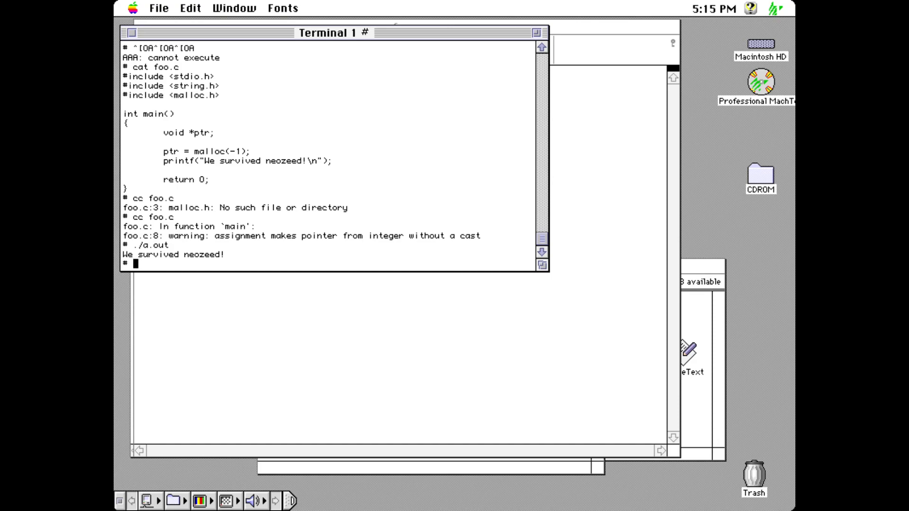
text(ls)
key(Return)
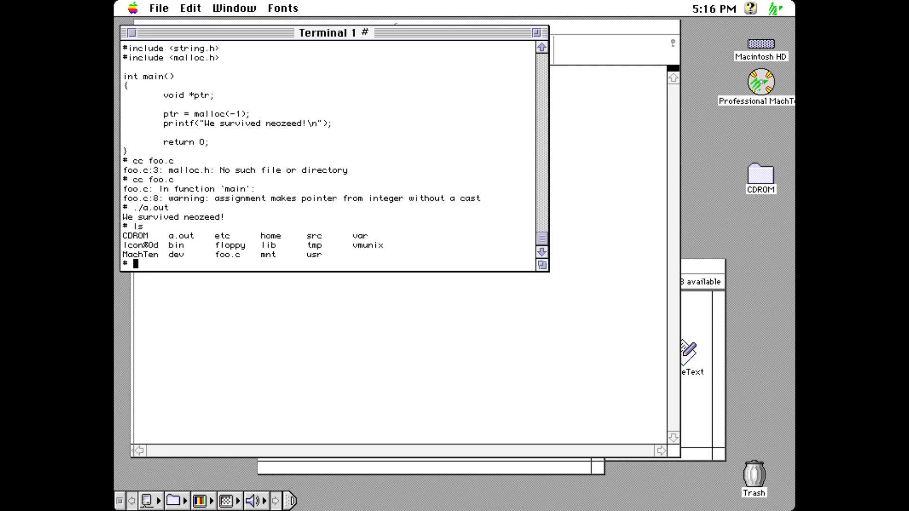
Step: Open foo.c in vi and drop to a shell with :sh
text(vi foo.c)
key(Return)
key(Down)
key(Down)
key(Down)
key(Down)
key(Down)
key(Up)
key(Up)
key(Up)
key(Up)
key(Up)
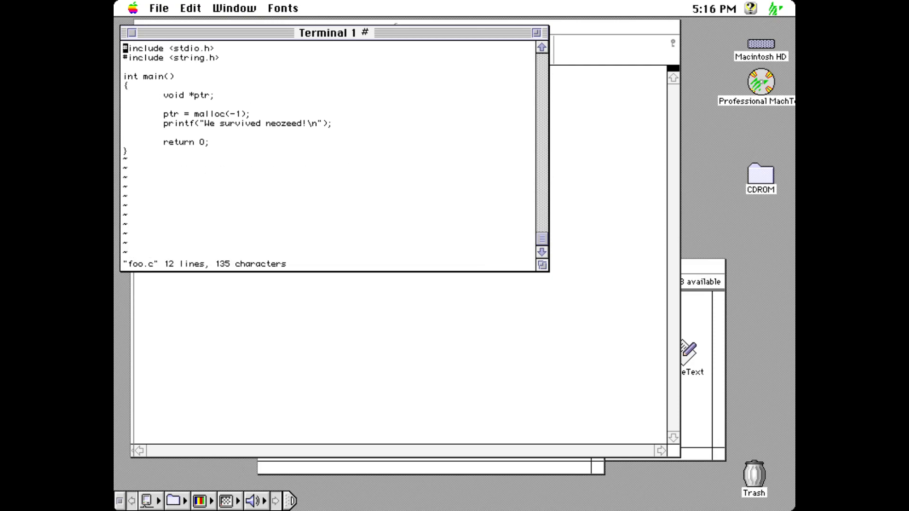
text(:sh)
key(Return)
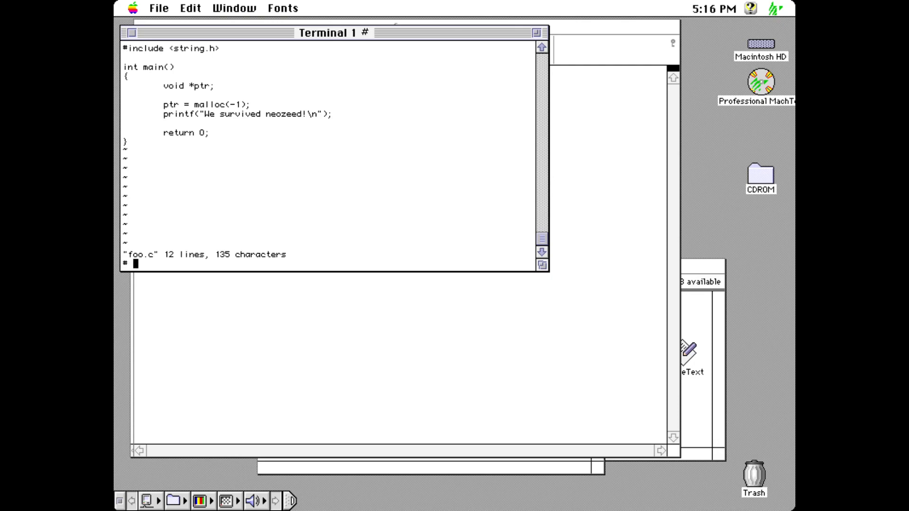
Step: List the files, change into the bin directory, and list its commands
text(ls)
key(Return)
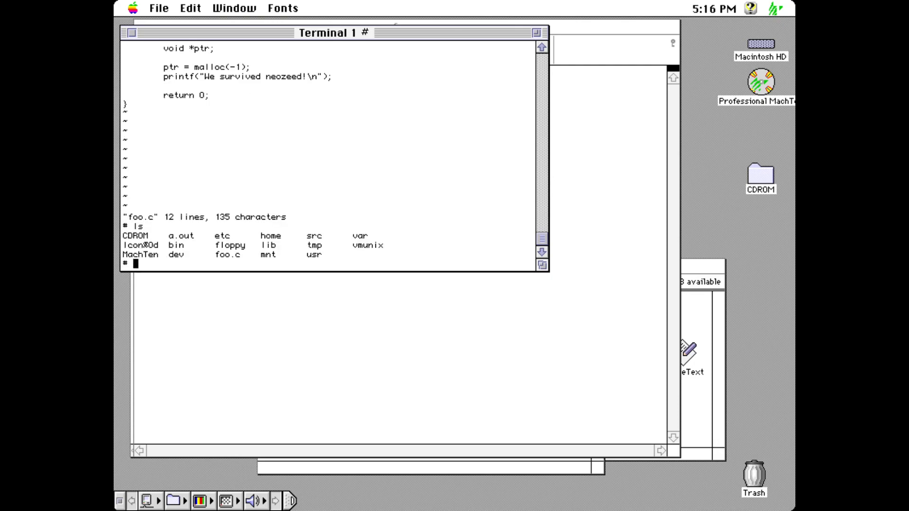
text(in)
key(Return)
text(ls)
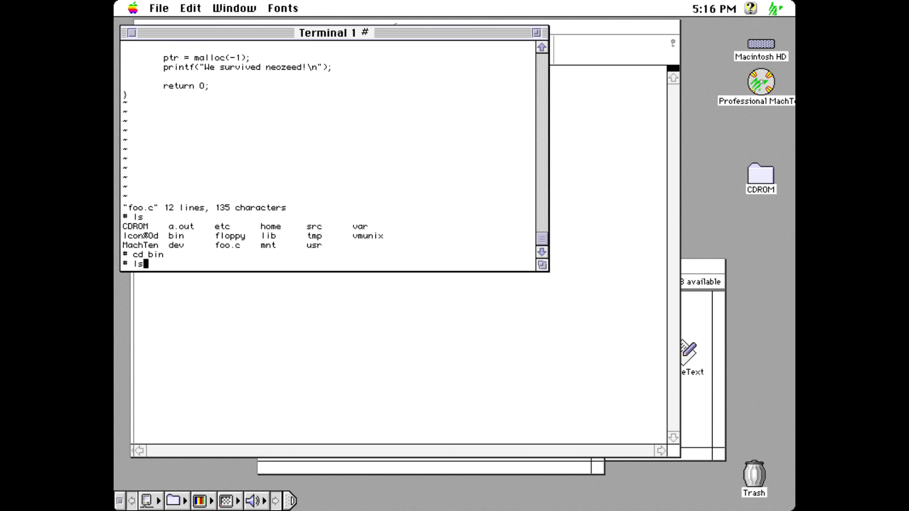
key(Return)
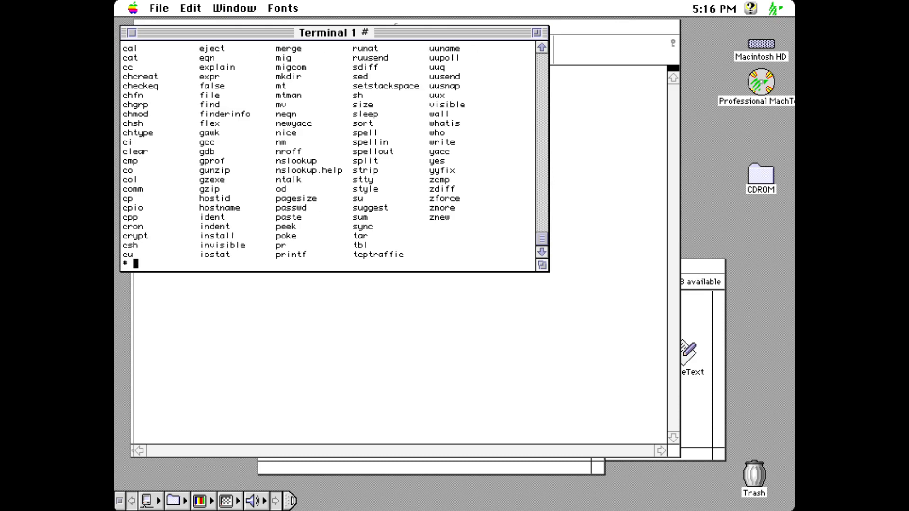
Step: Enlarge the terminal window and confirm that newfs, mkfs and fdisk are not available
drag(542, 265, 591, 436)
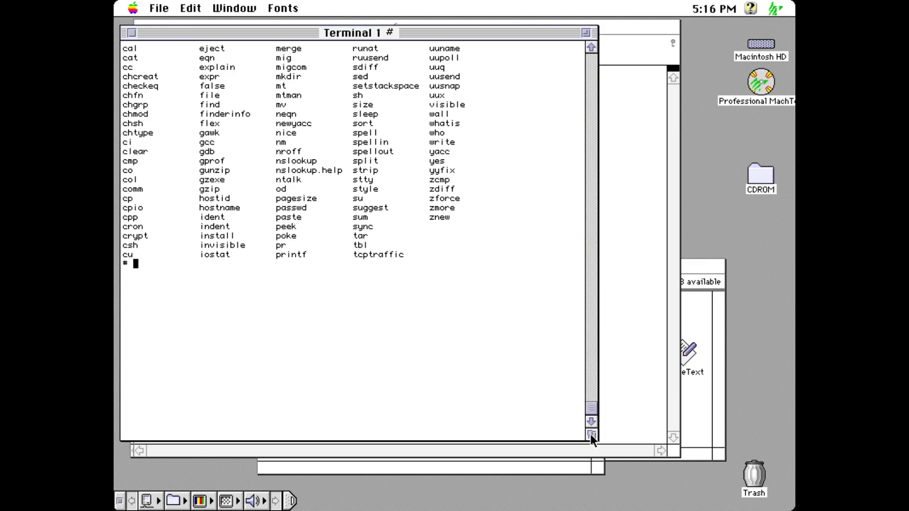
click(590, 44)
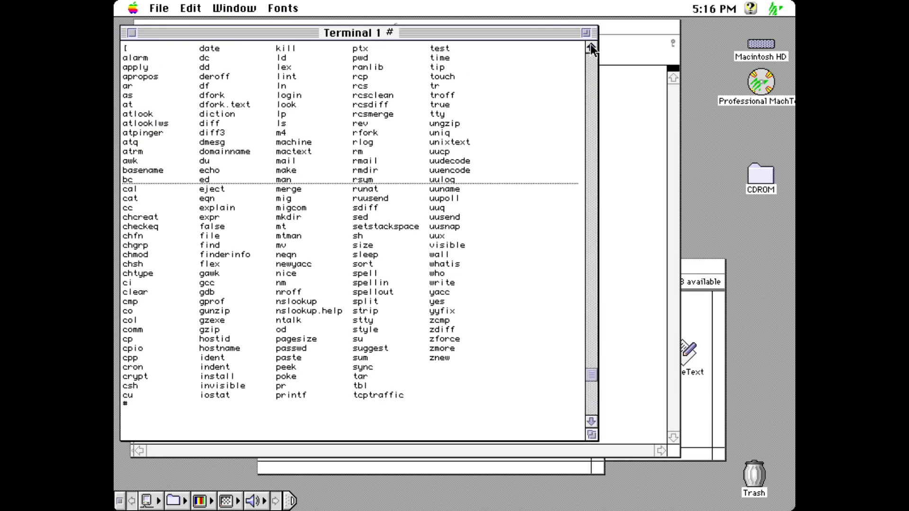
click(590, 44)
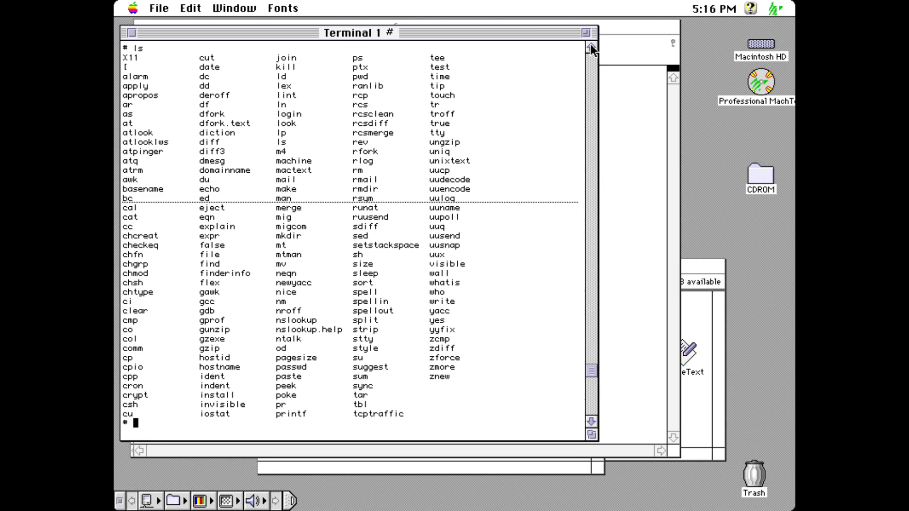
text(newfs)
key(Return)
text(mkfs)
key(Return)
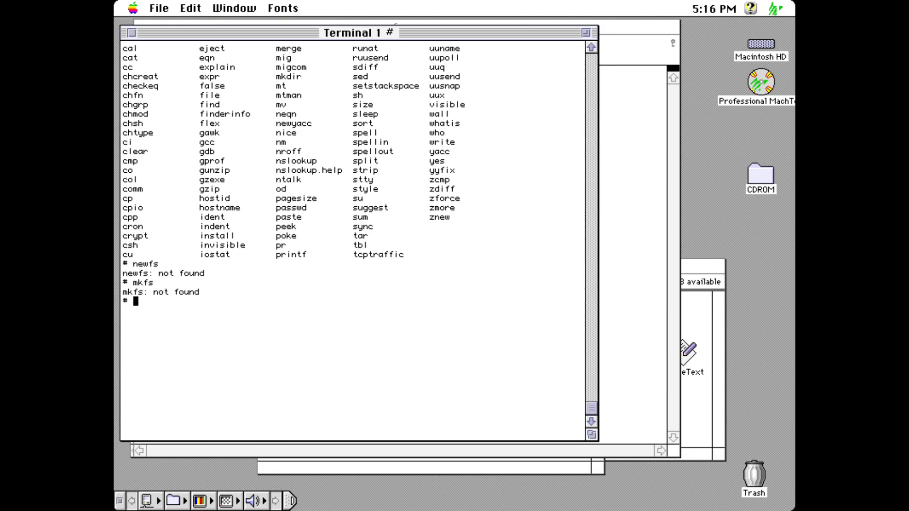
text(fdisk)
key(Return)
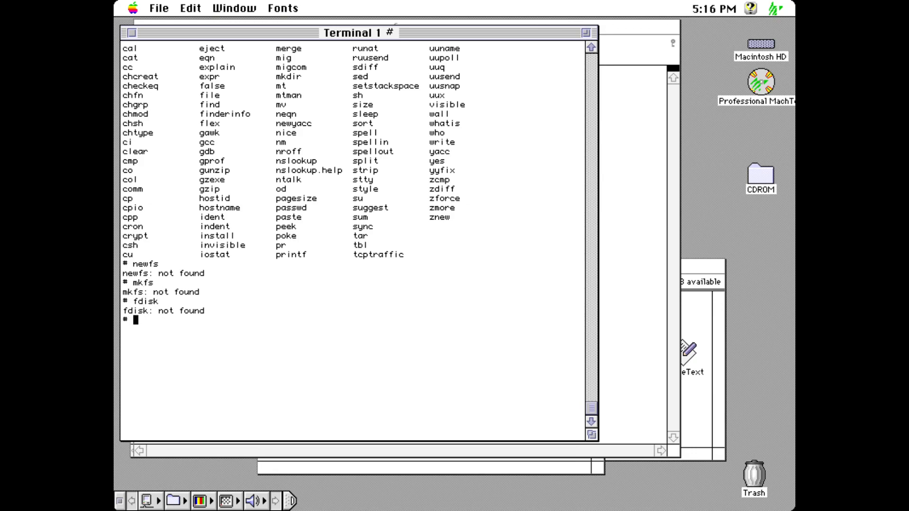
Step: Move up from bin, then list the mac68k directory and its bin compiler tools
text(ls)
key(Return)
text(cd ..)
key(Return)
text(ls)
key(Return)
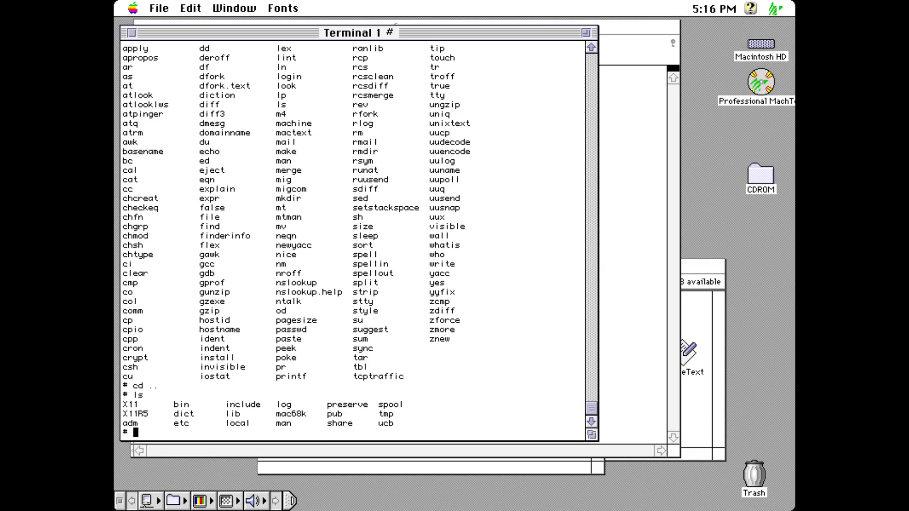
text(cd mac68k)
key(Return)
text(ls)
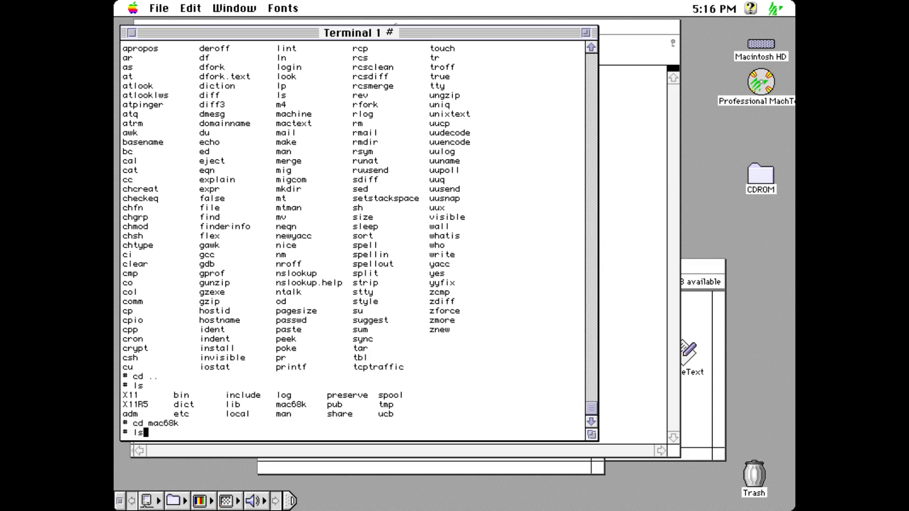
key(Return)
text(cd bin)
key(Return)
text(ls)
key(Return)
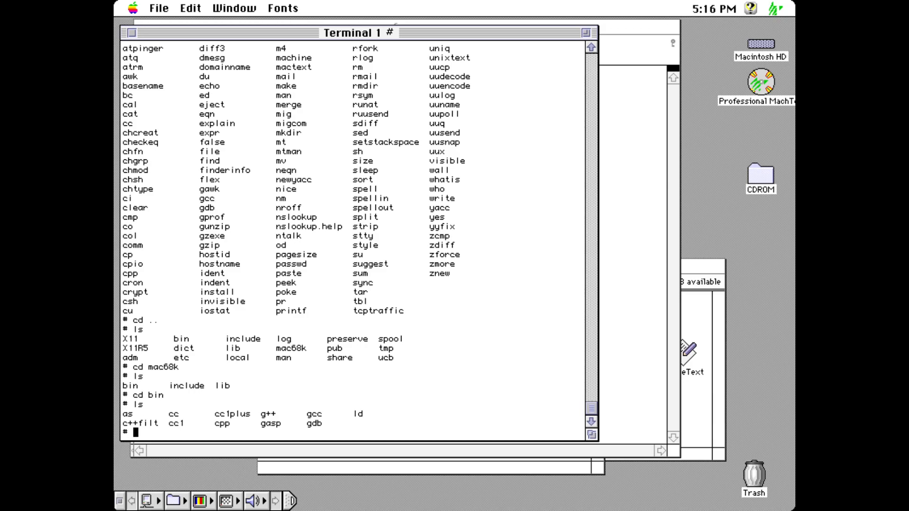
Step: Go into mac68k's include/mac68k directory and list headers such as limits.h and mach_types.h
text(cd ..)
key(Return)
text(cd inc)
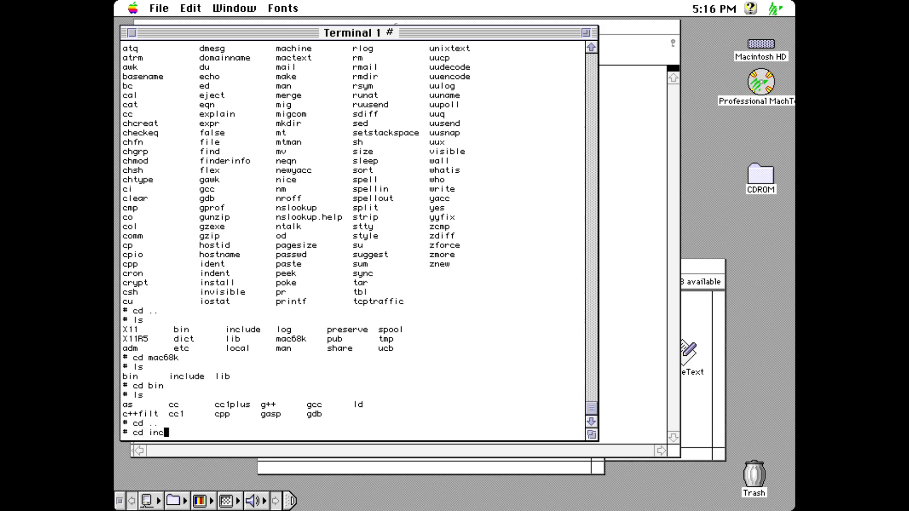
key(Return)
text(cd cinlud)
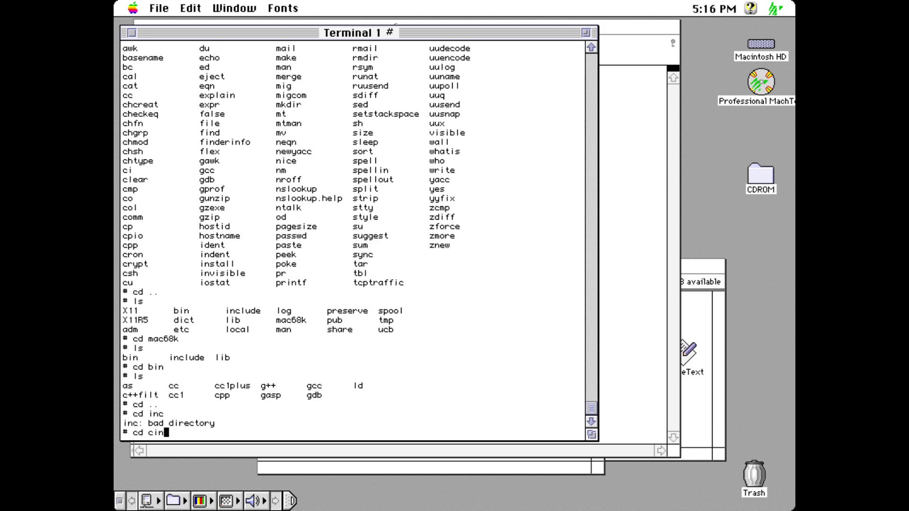
key(BackSpace)
key(BackSpace)
key(BackSpace)
key(BackSpace)
key(BackSpace)
key(BackSpace)
text(include)
key(Return)
text(ls)
key(Return)
text(cd m)
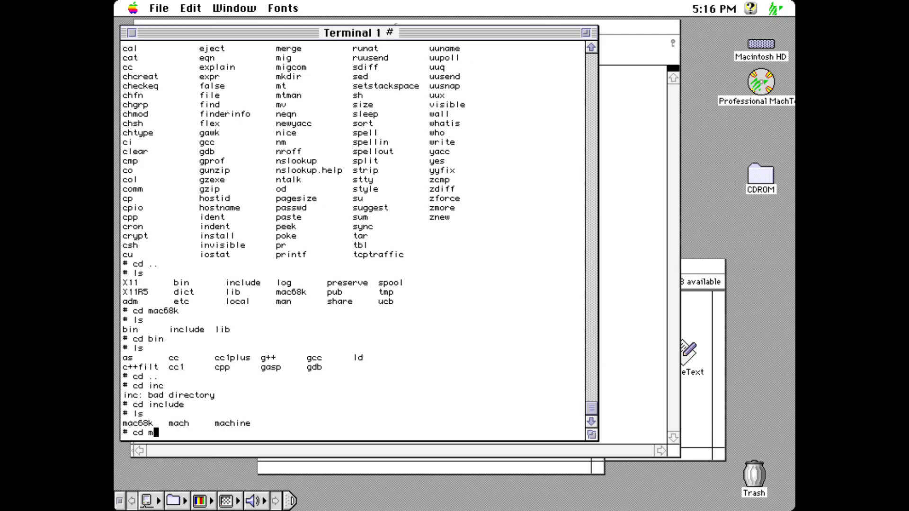
text(ac68k)
key(Return)
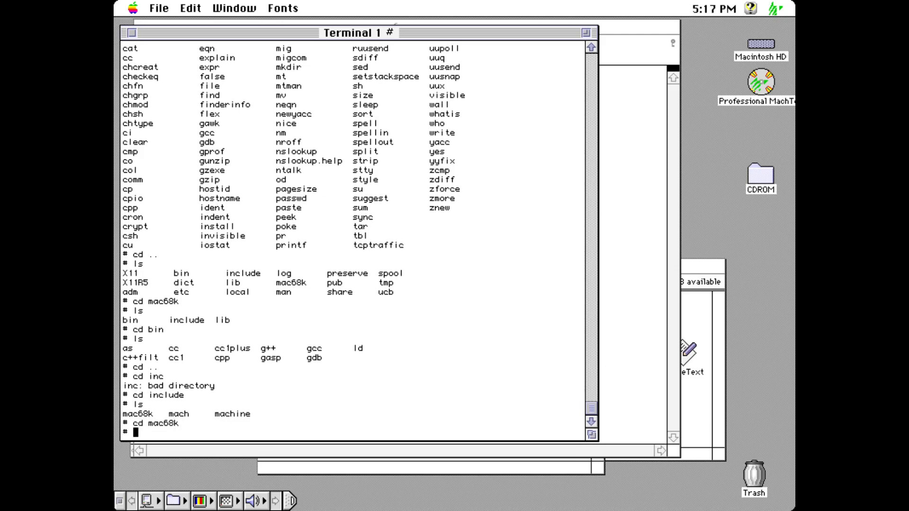
text(ls)
key(Return)
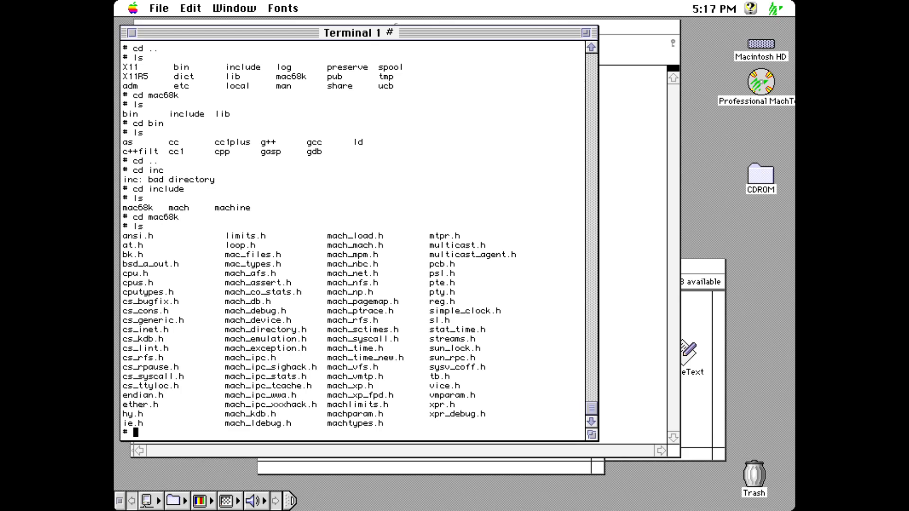
Step: Exit all the nested shells and confirm quitting the MachTen Windows environment
text(exit)
key(Return)
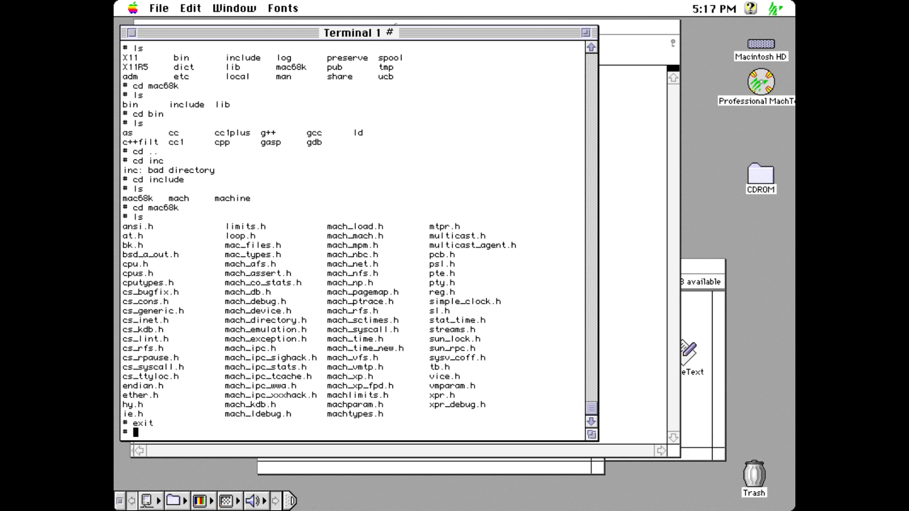
text(exit)
key(Return)
text(exit)
key(Return)
text(exit)
key(Return)
text(exi)
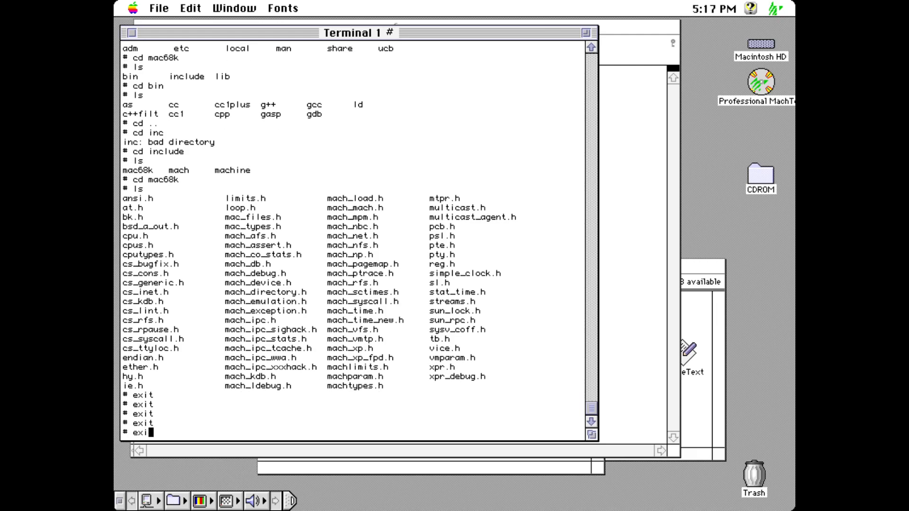
text(t)
key(Return)
text(exit)
key(Return)
key(super+q)
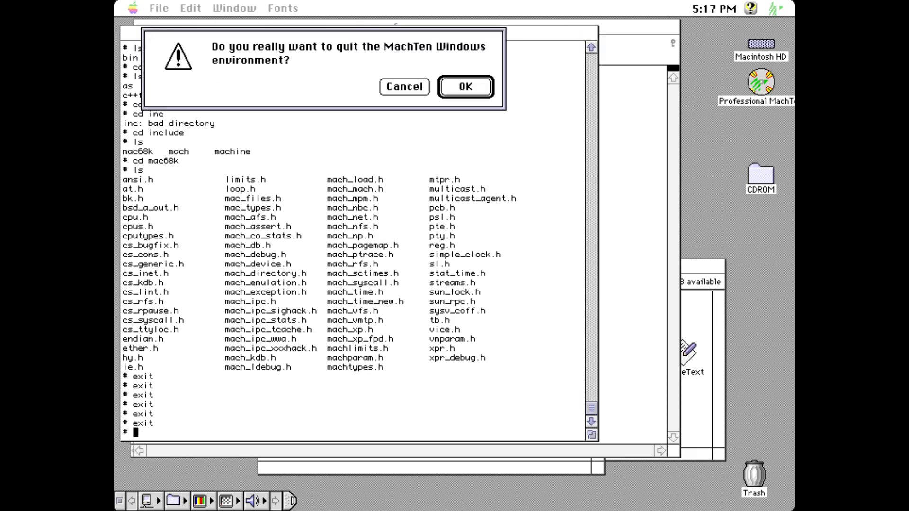
key(Return)
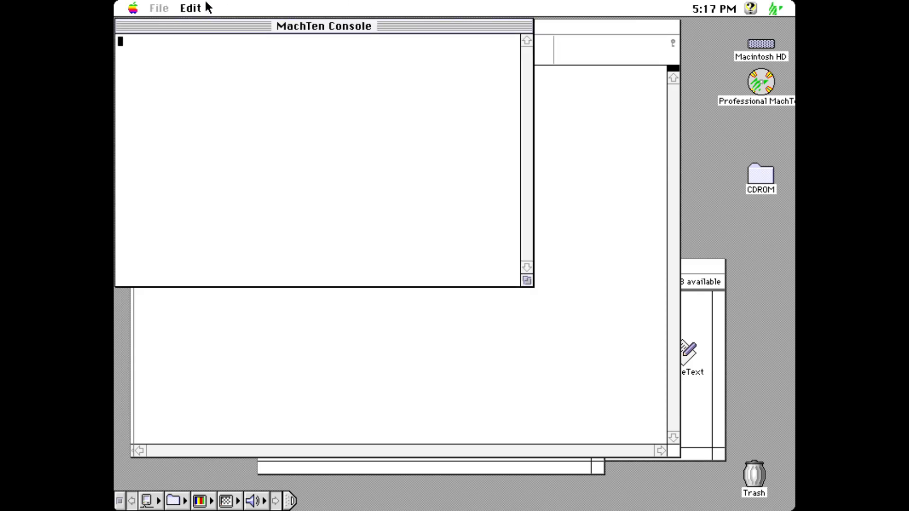
Step: View the About MachTen box and browse the console's Edit and File menus without changes
click(158, 7)
mouse_move(132, 8)
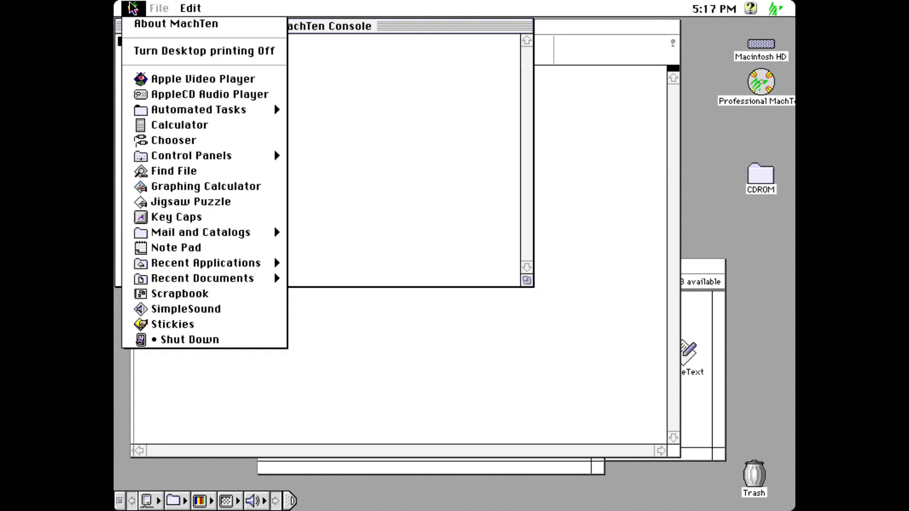
click(158, 25)
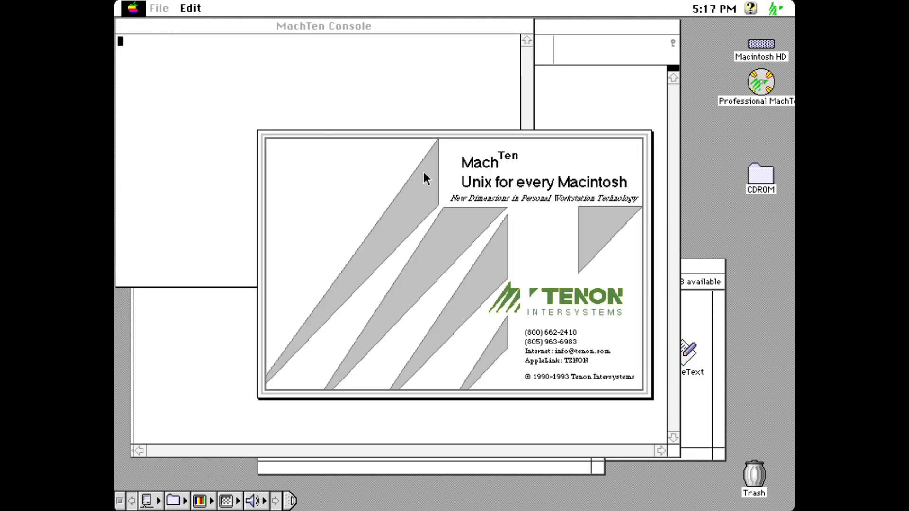
click(402, 240)
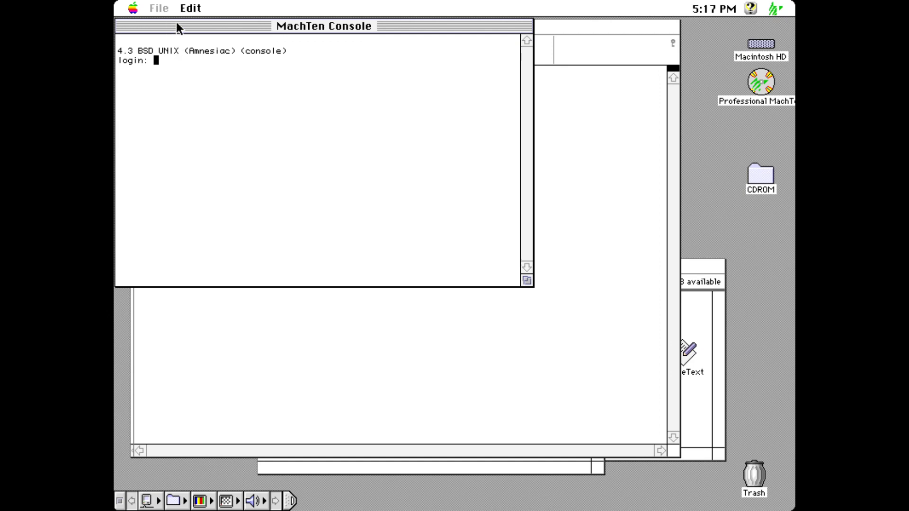
click(186, 8)
click(182, 9)
click(159, 8)
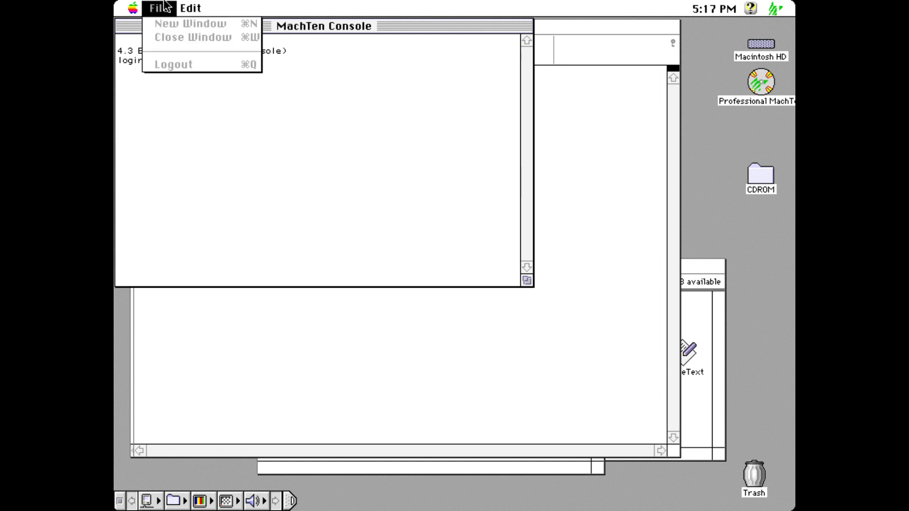
click(190, 60)
Step: Switch to BBEdit and quit it from its File menu
click(786, 5)
click(639, 140)
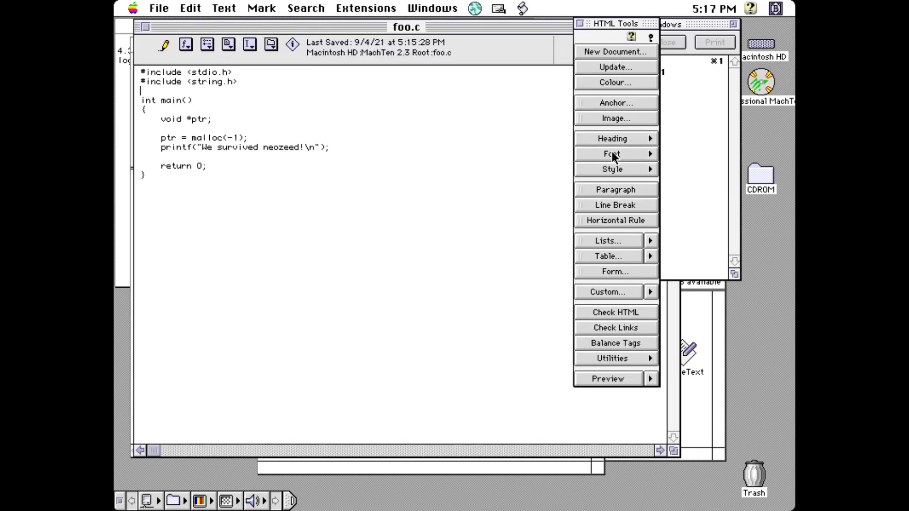
click(149, 7)
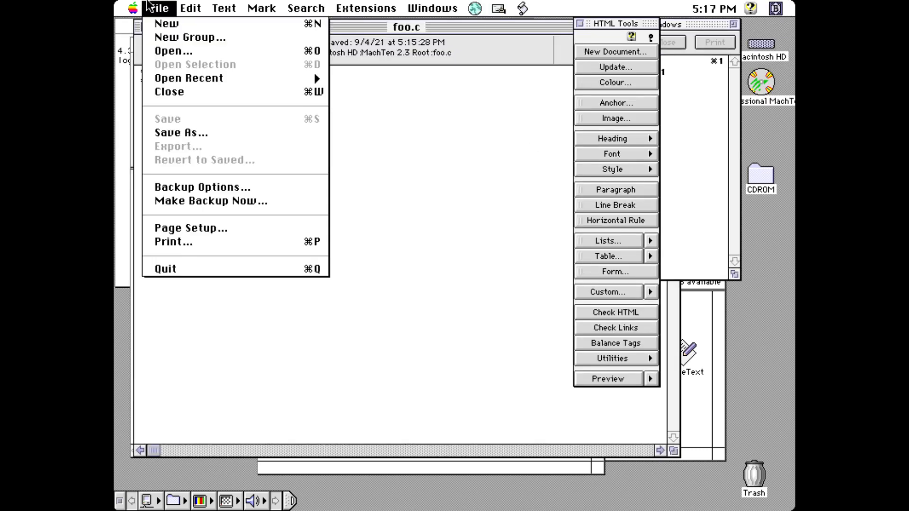
click(204, 272)
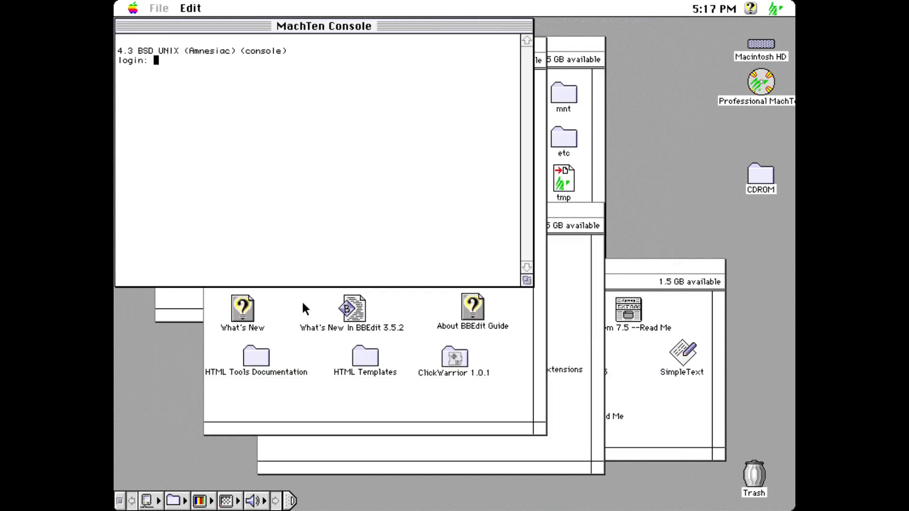
Step: In the Finder, close the BBEdit 3.5.2 window and move the MachTen window lower left
click(303, 304)
click(215, 46)
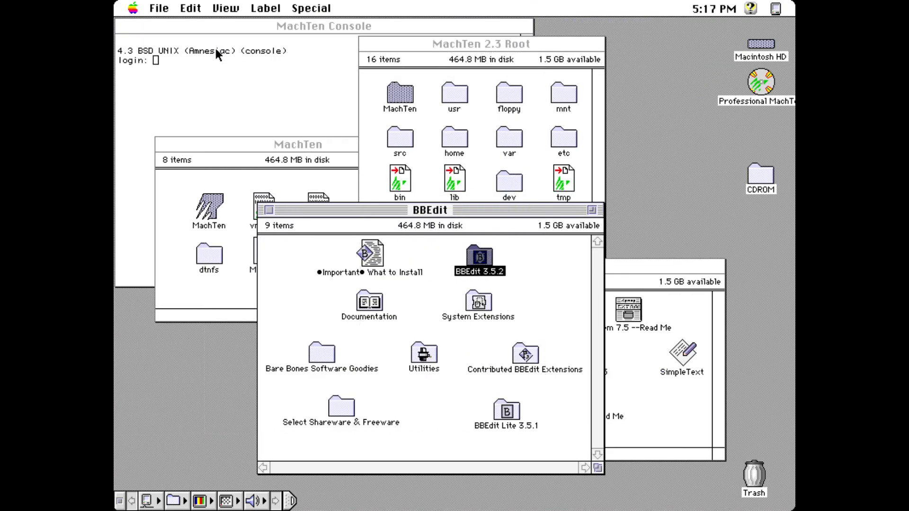
click(233, 147)
drag(232, 146, 217, 307)
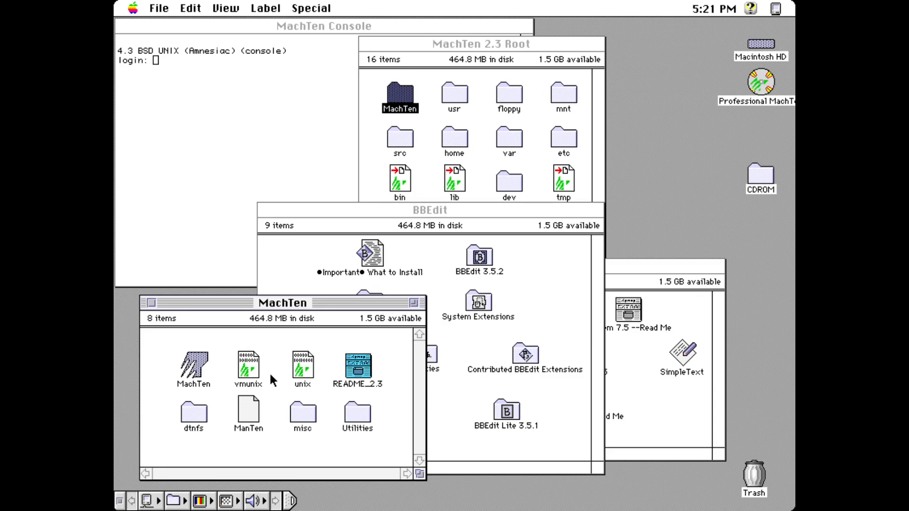
Step: Open the Control Panels folder inside Macintosh HD's System Folder
click(510, 337)
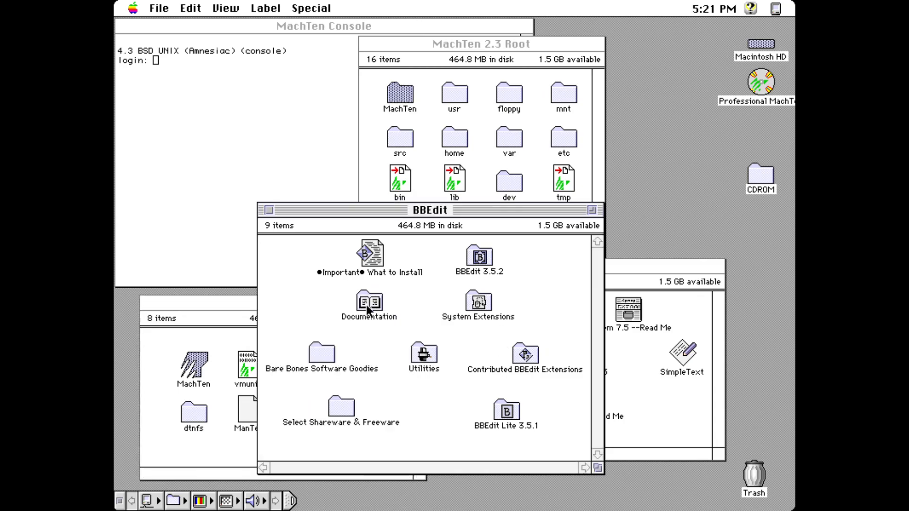
click(629, 362)
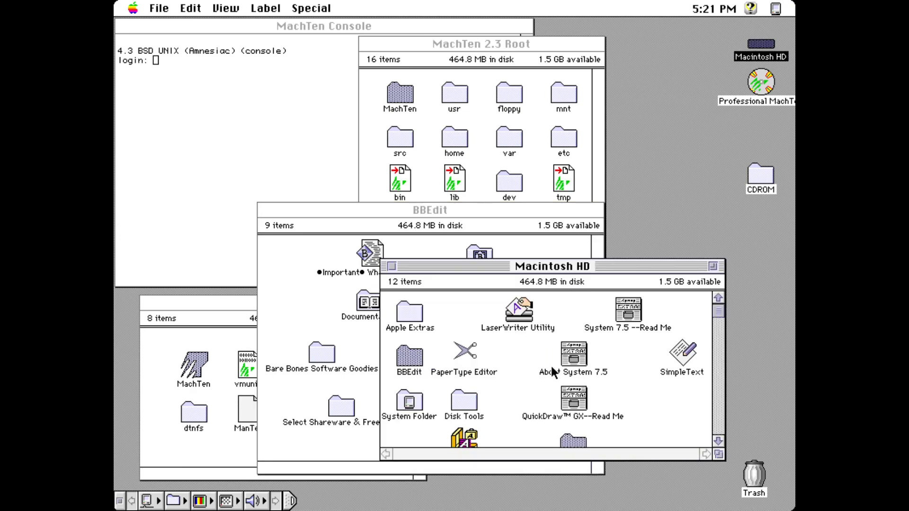
double_click(410, 407)
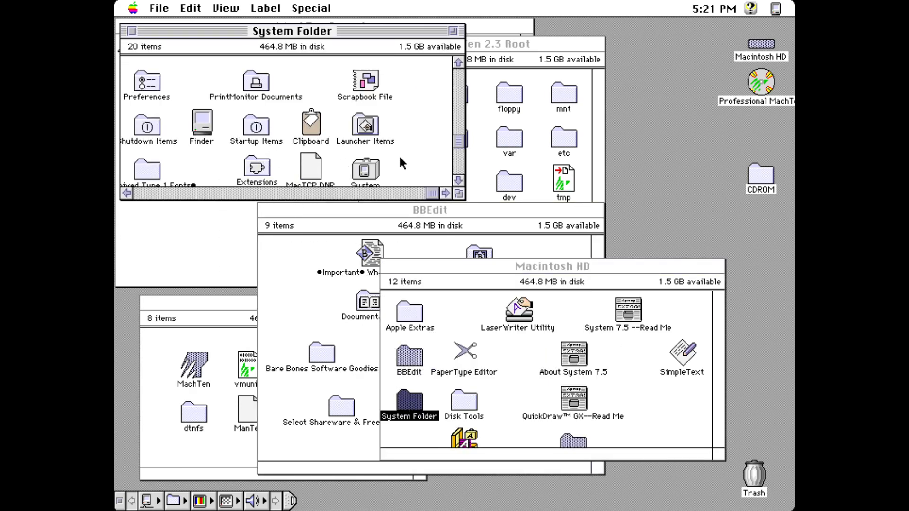
click(366, 194)
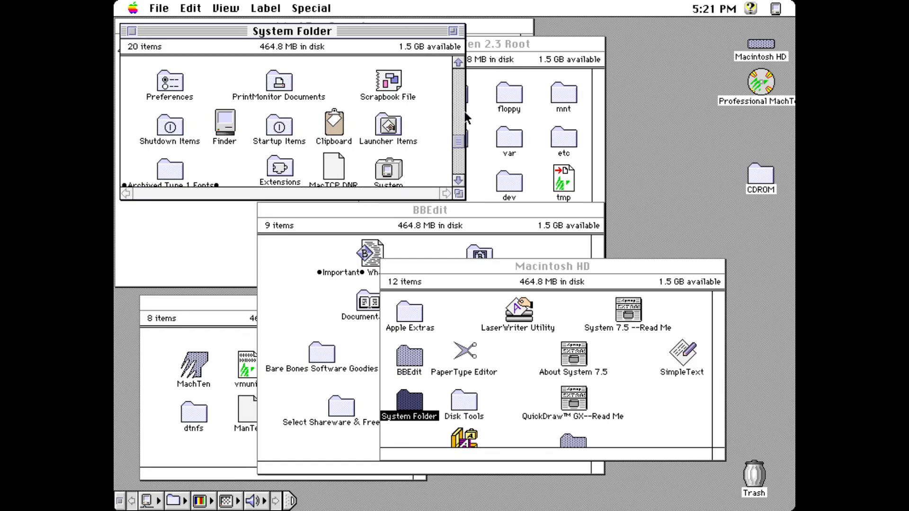
click(456, 93)
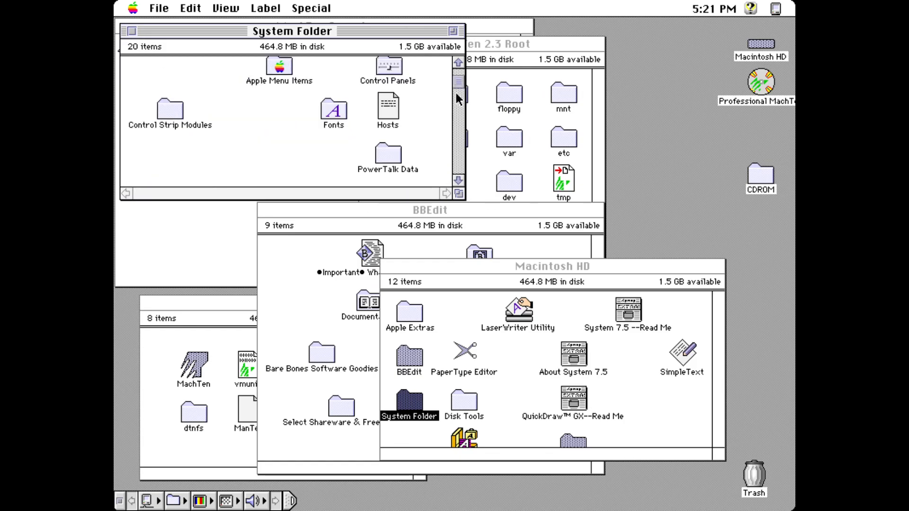
click(384, 65)
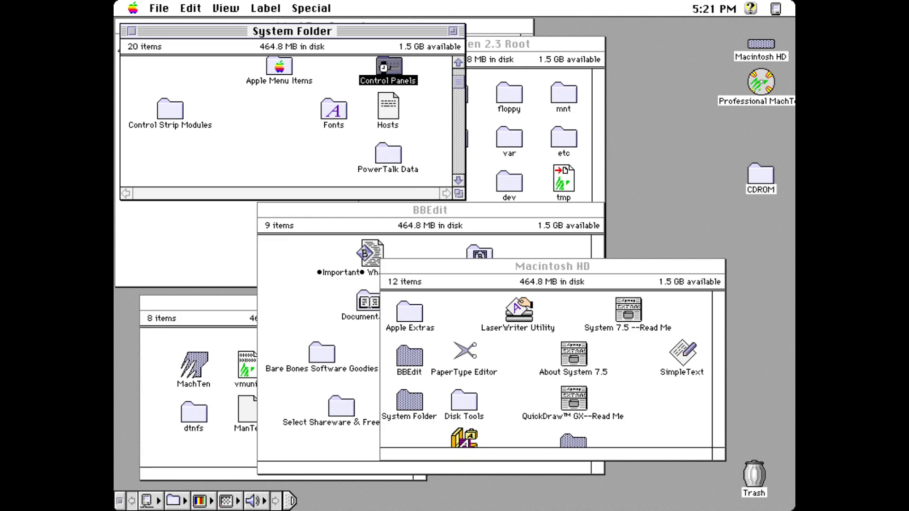
double_click(384, 66)
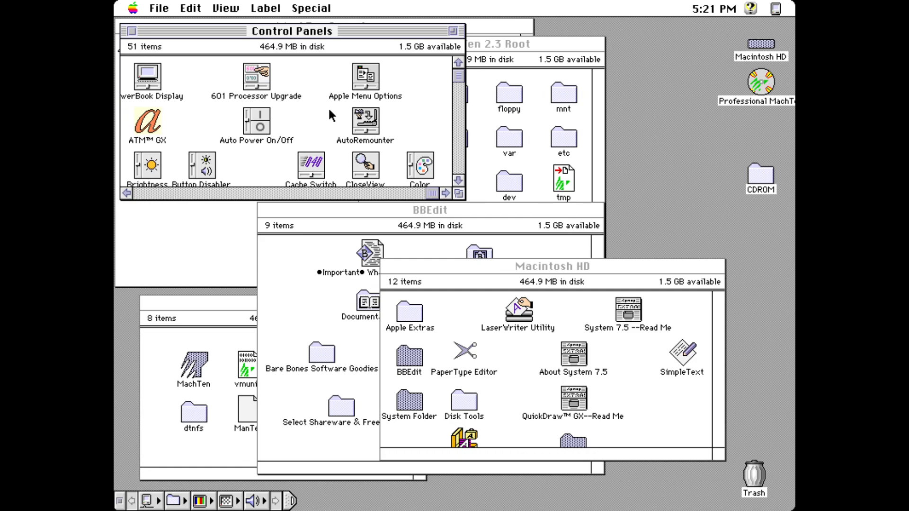
Step: Drag MachTen Controls onto the desktop and choose Special > Restart
key(m)
drag(316, 155, 652, 195)
drag(312, 8, 342, 101)
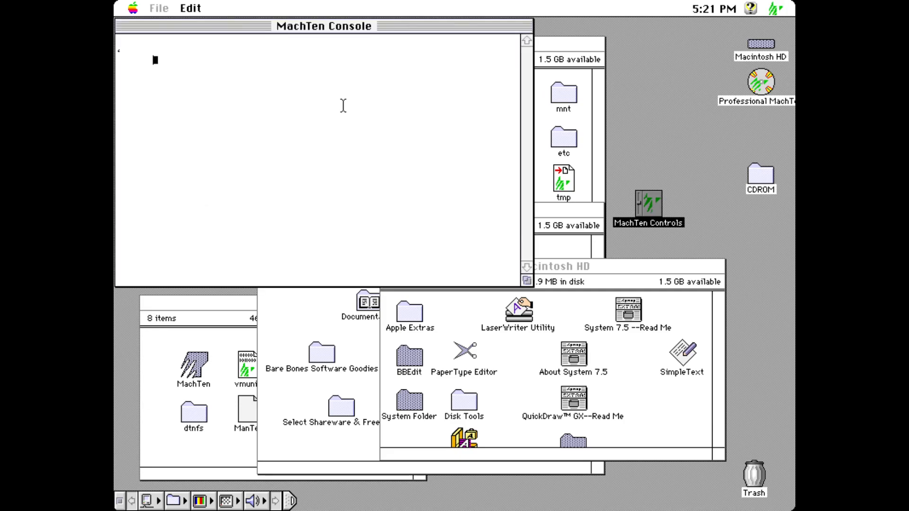
Step: Click OK in the restart alert
click(462, 88)
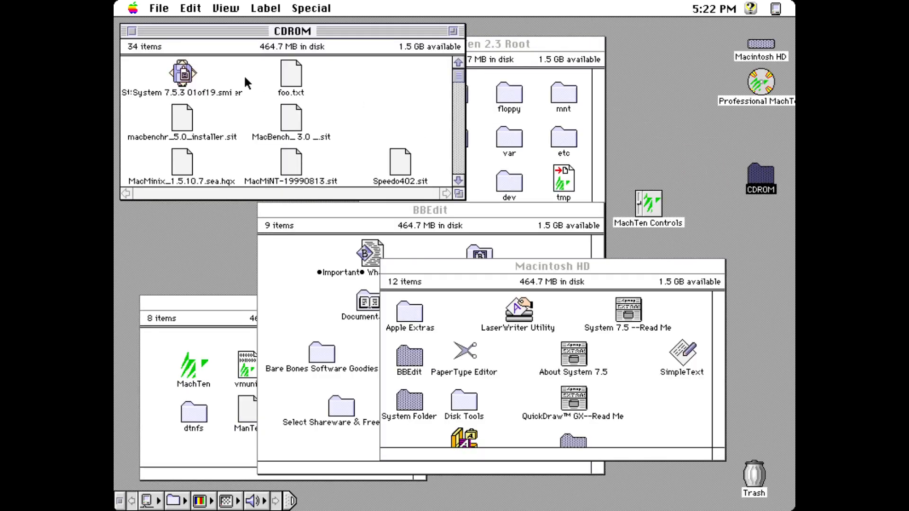
Step: Install StuffIt Expander 4.5 to the desktop, accepting the license agreement
click(458, 181)
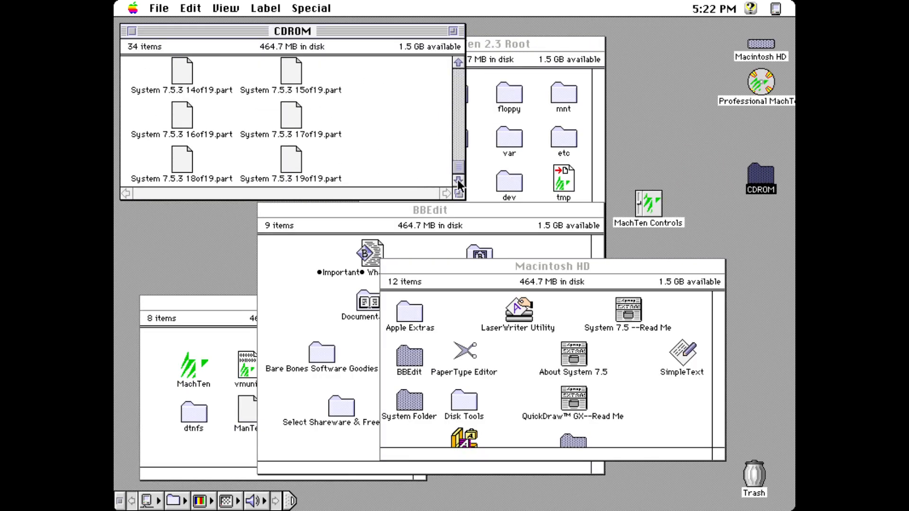
click(457, 82)
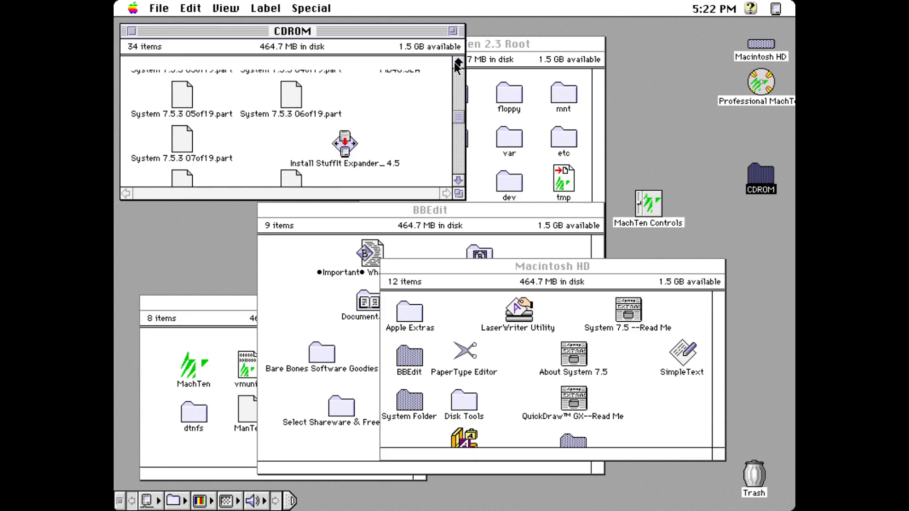
double_click(352, 151)
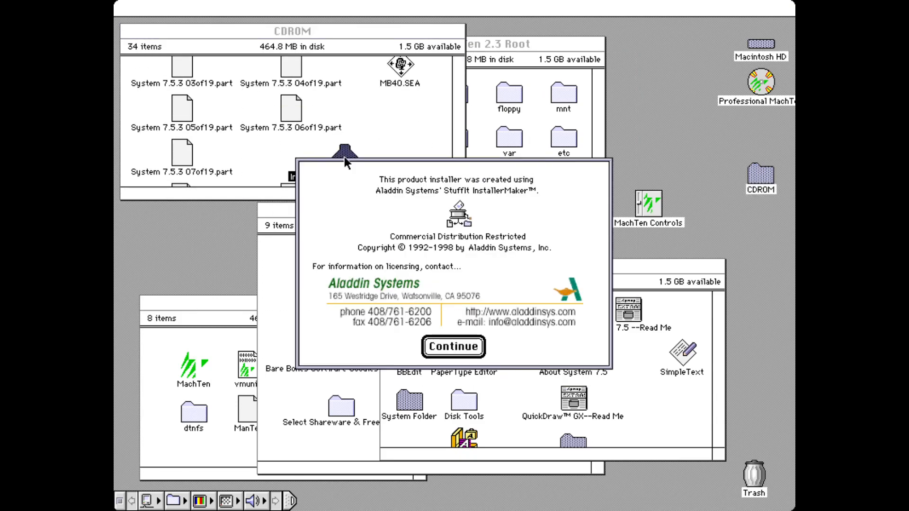
click(454, 345)
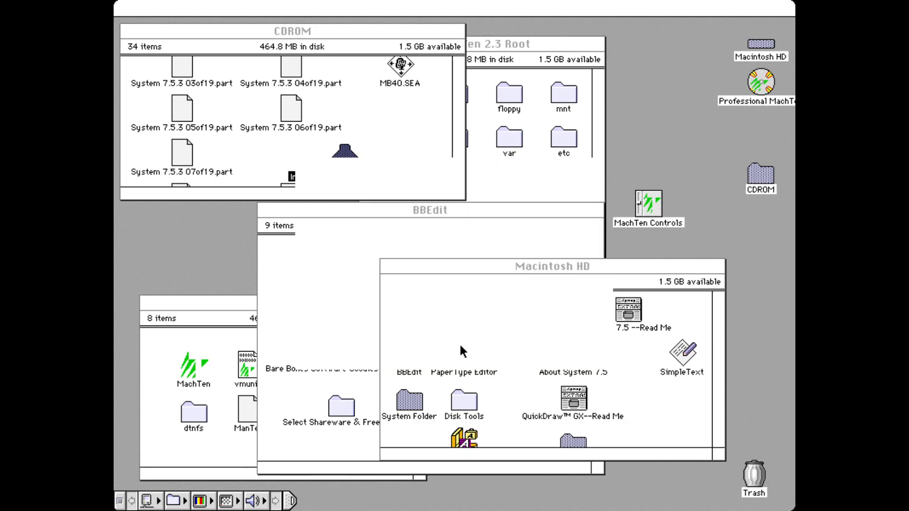
click(618, 383)
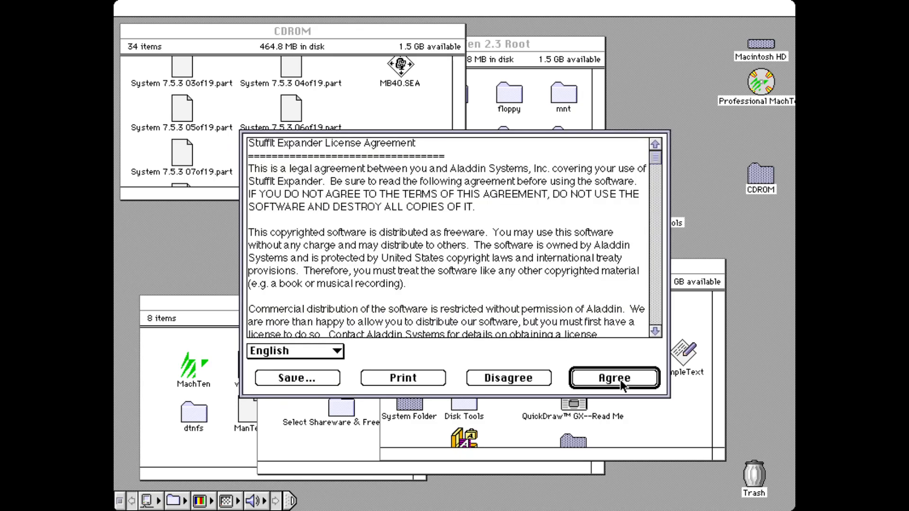
click(621, 381)
click(563, 353)
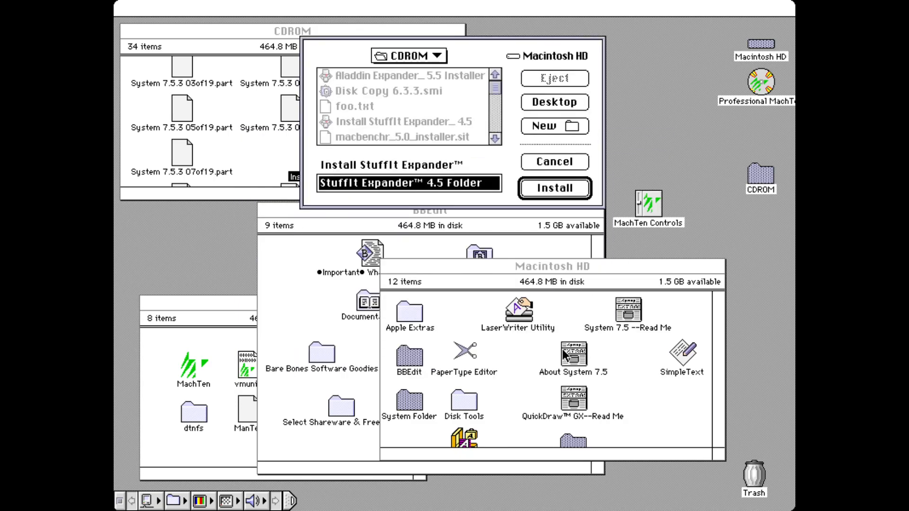
click(542, 102)
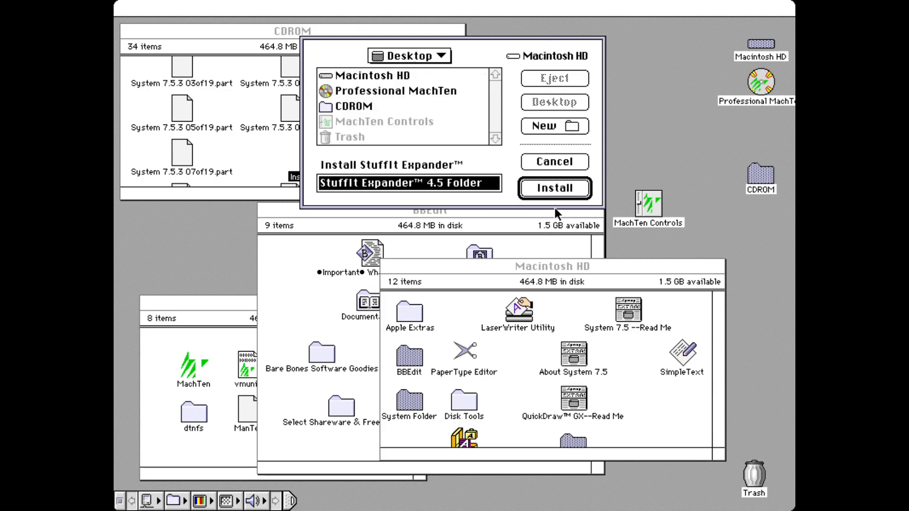
click(555, 189)
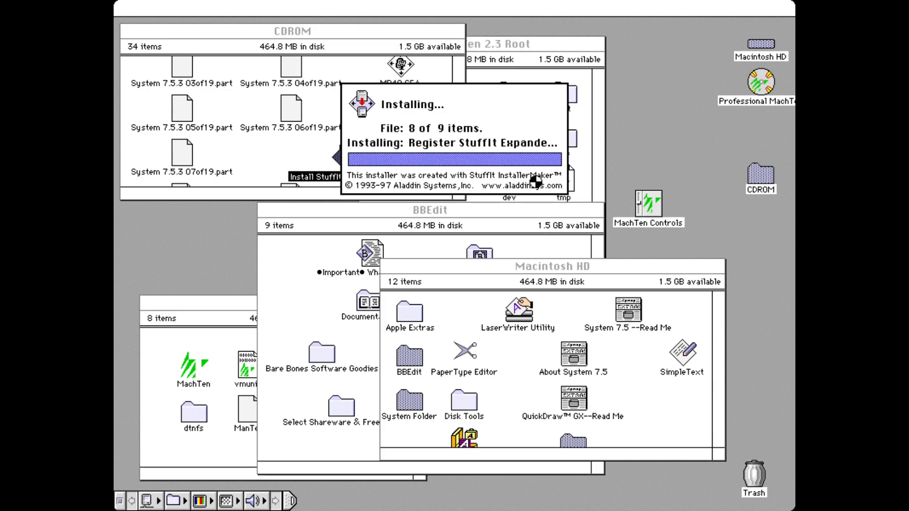
click(560, 164)
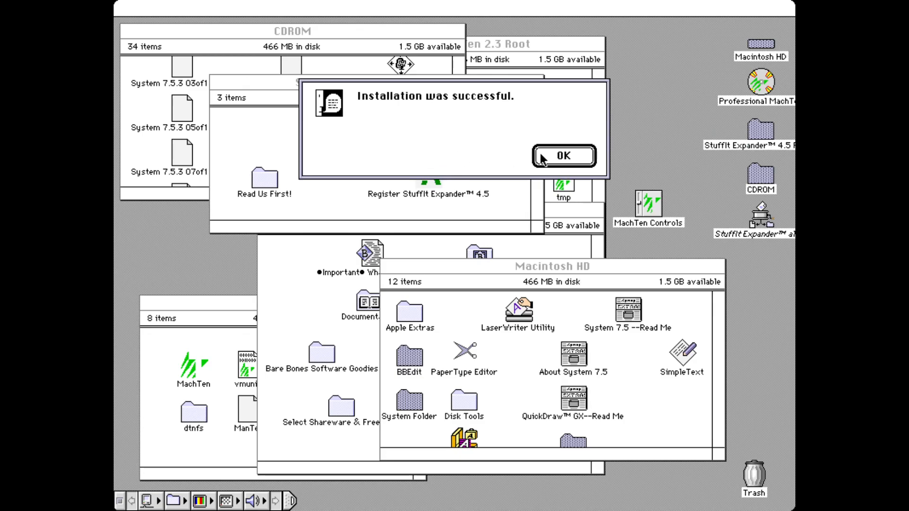
Step: Drop MacMinix_1.5.10.7.sea.hqx from the enlarged CDROM window onto StuffIt Expander
click(218, 80)
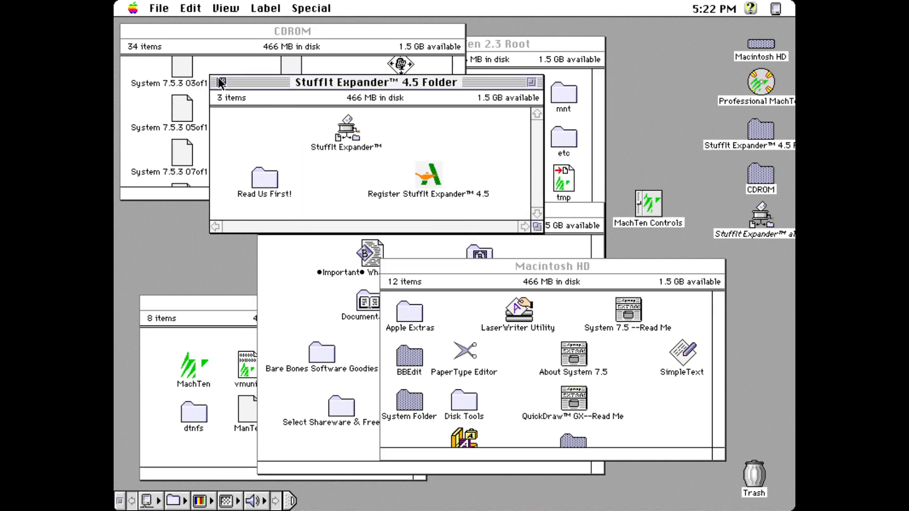
drag(458, 63, 459, 62)
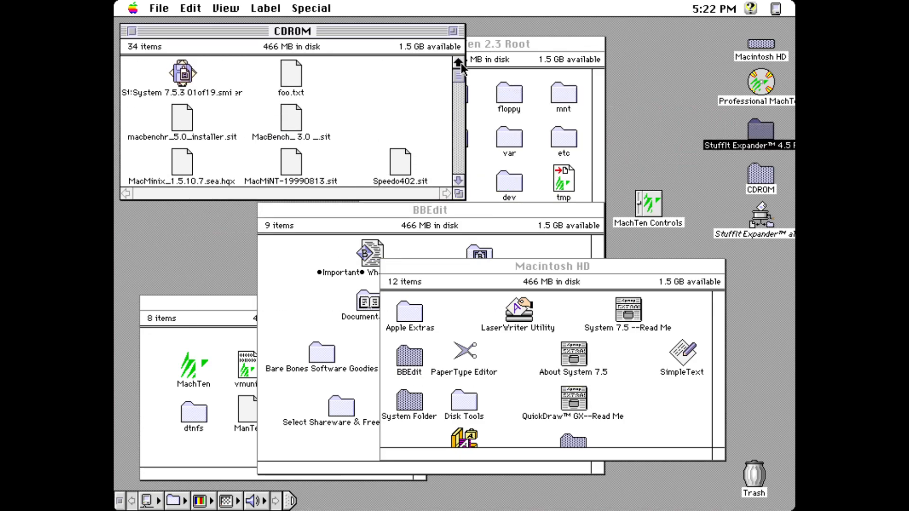
drag(458, 179, 458, 179)
click(453, 30)
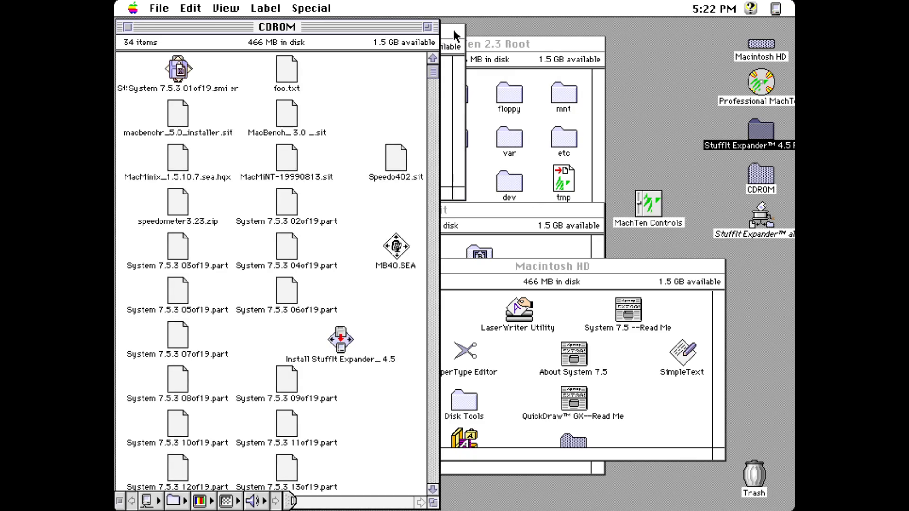
drag(188, 161, 766, 221)
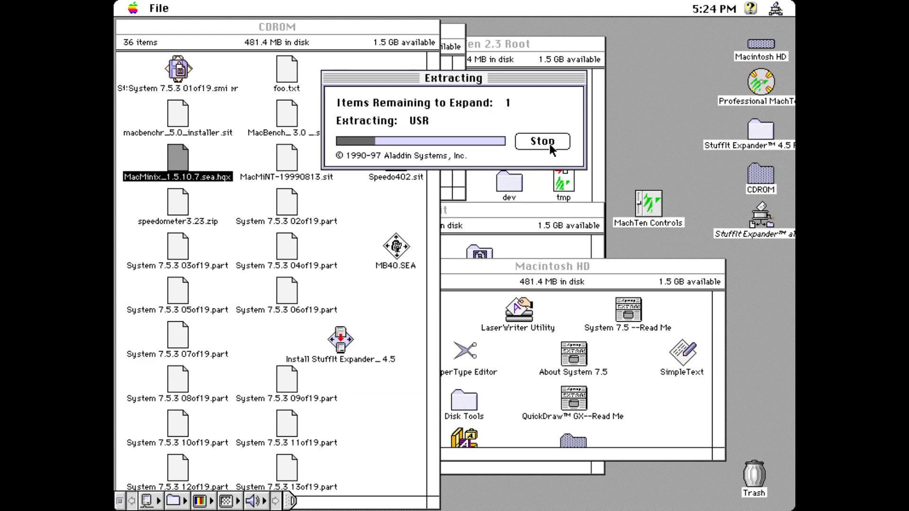
Step: Close the Macintosh HD, CD-ROM, Control Panels, System Folder, MachTen 2.3 Root and BBEdit windows, then select README_2.3
click(618, 302)
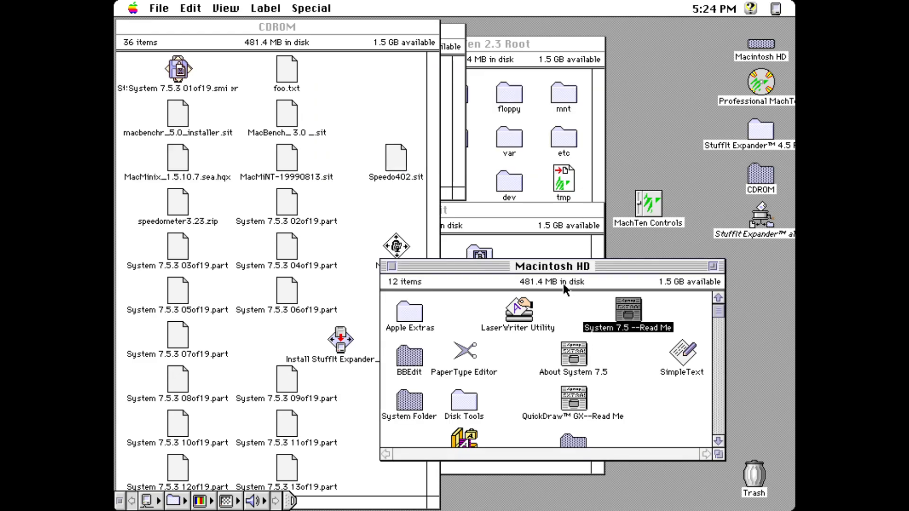
click(392, 266)
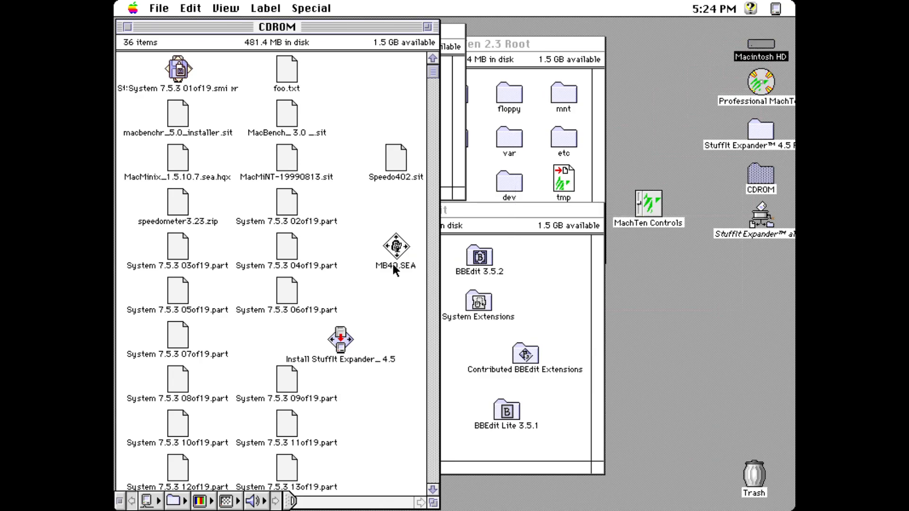
click(126, 28)
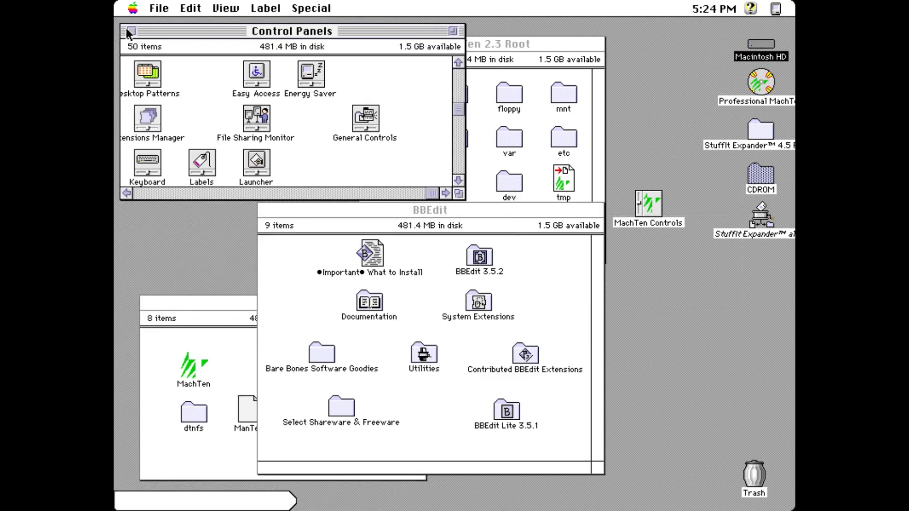
click(122, 27)
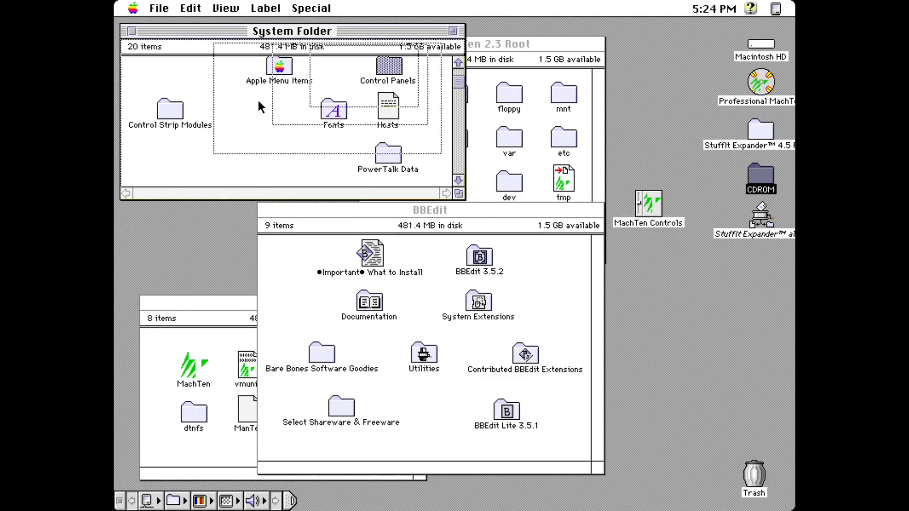
click(131, 32)
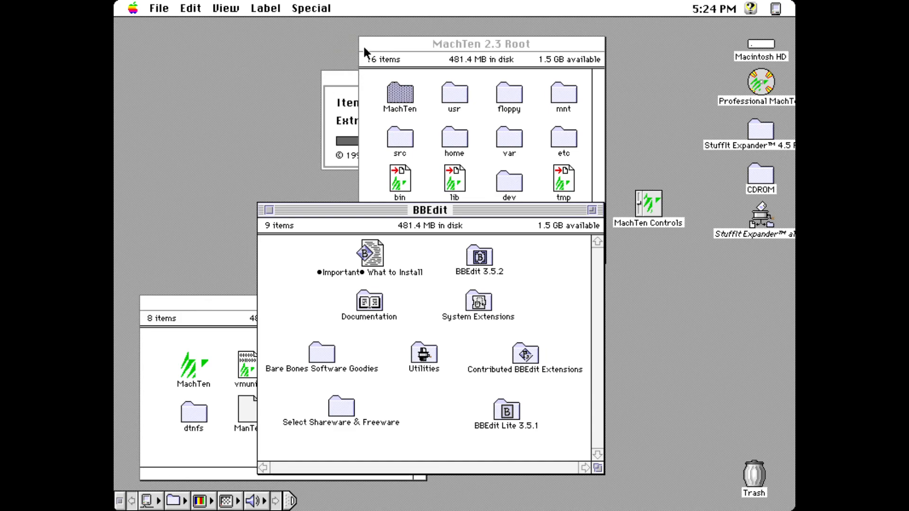
click(369, 44)
click(369, 44)
click(270, 211)
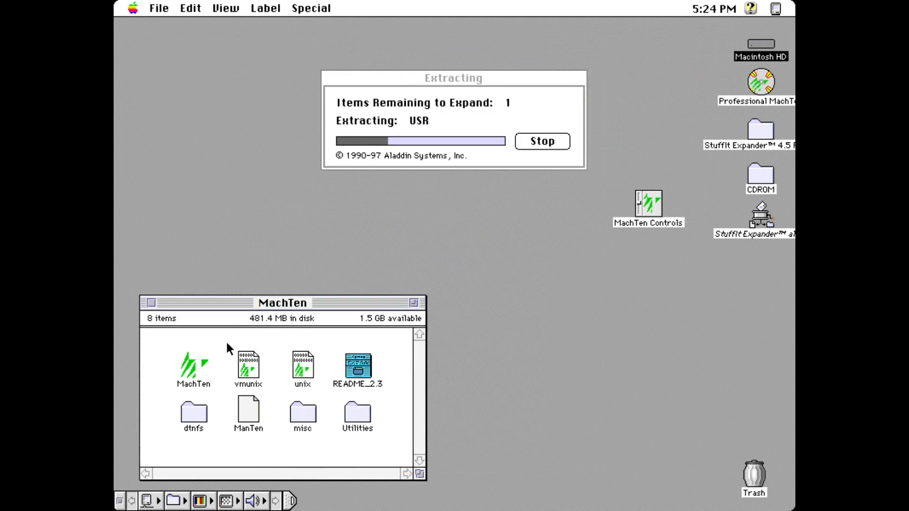
click(364, 373)
double_click(364, 373)
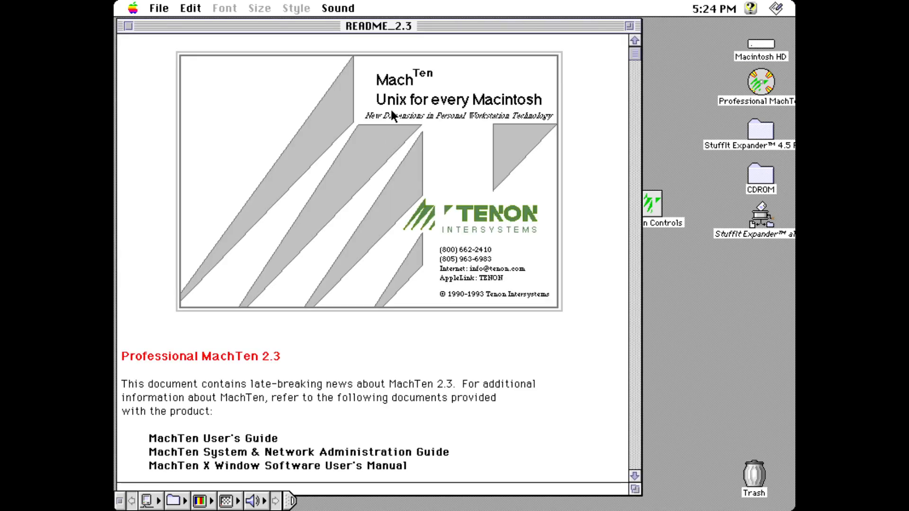
click(635, 476)
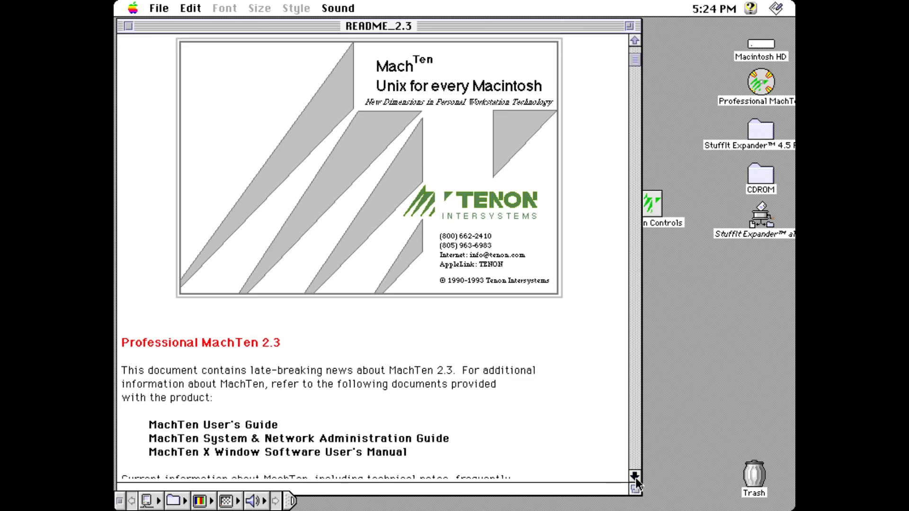
drag(635, 478, 636, 478)
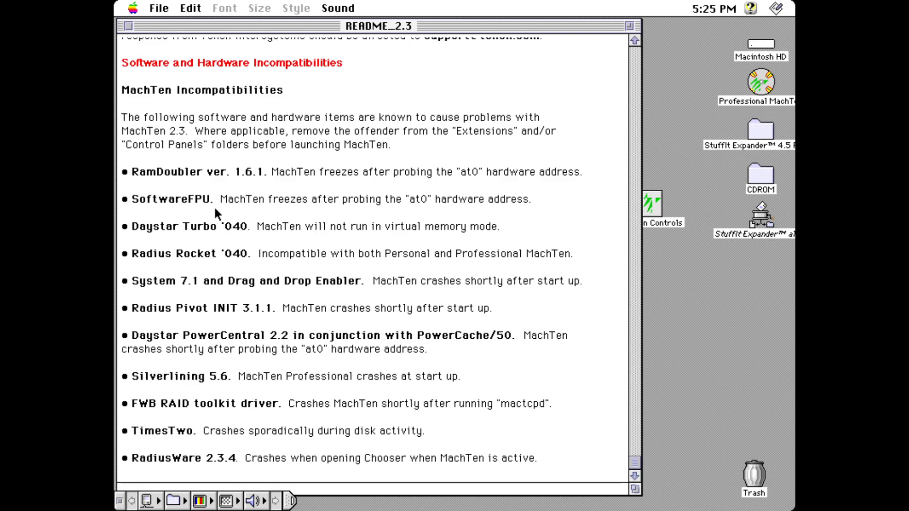
click(128, 26)
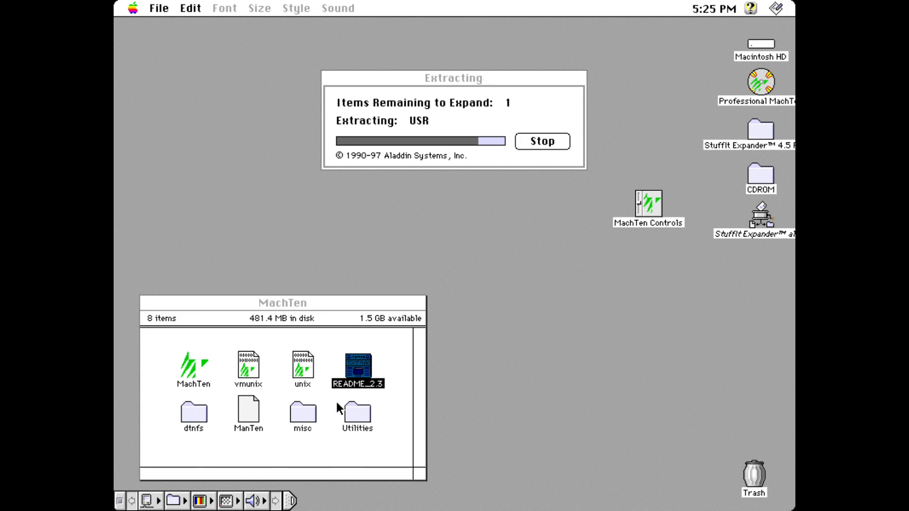
double_click(352, 419)
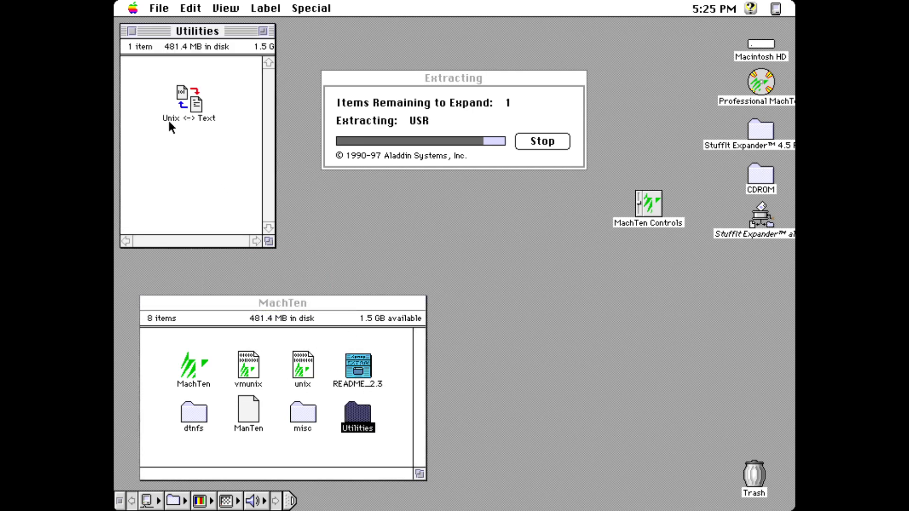
double_click(200, 108)
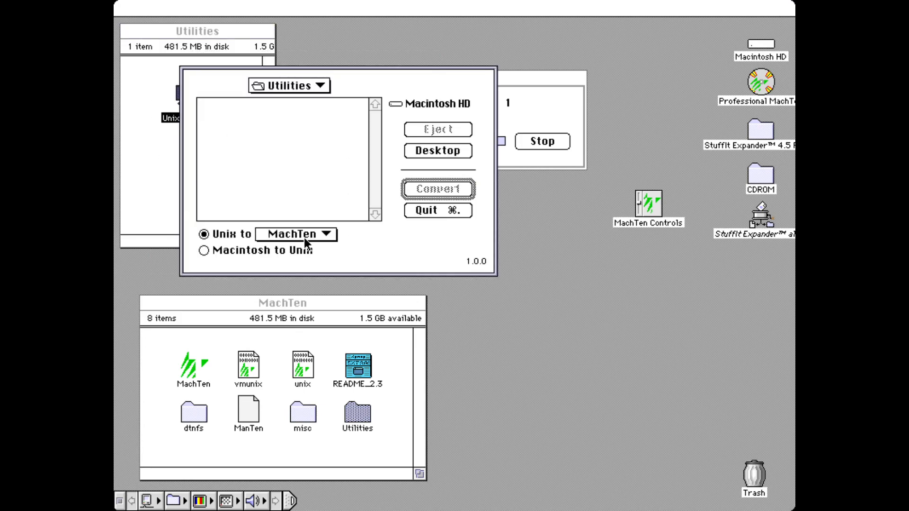
click(304, 237)
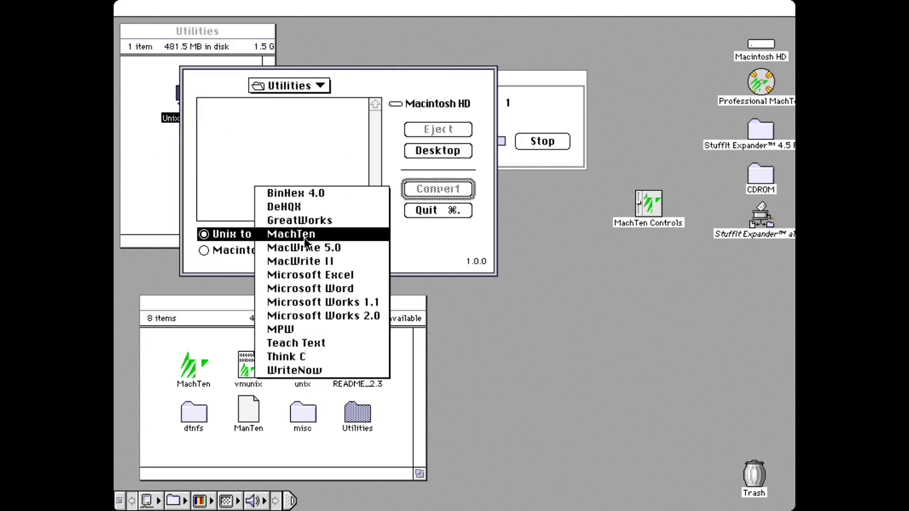
click(212, 235)
click(248, 235)
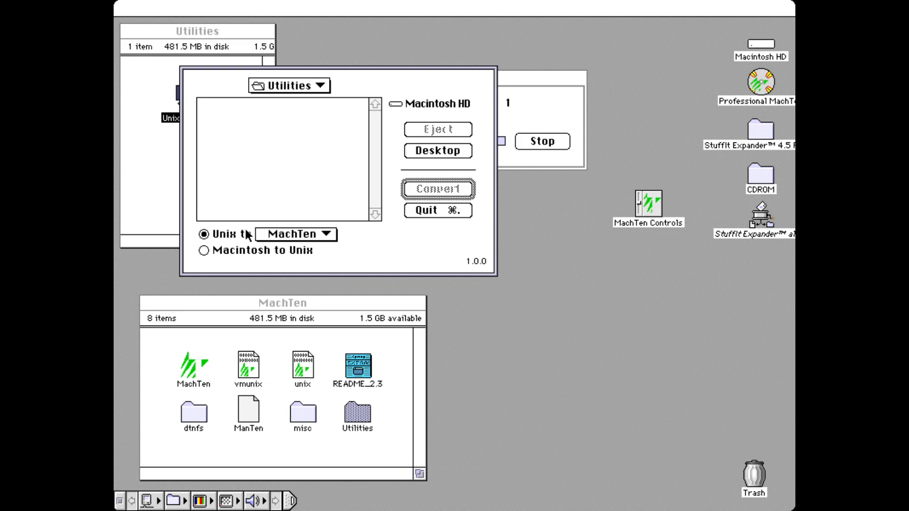
click(283, 234)
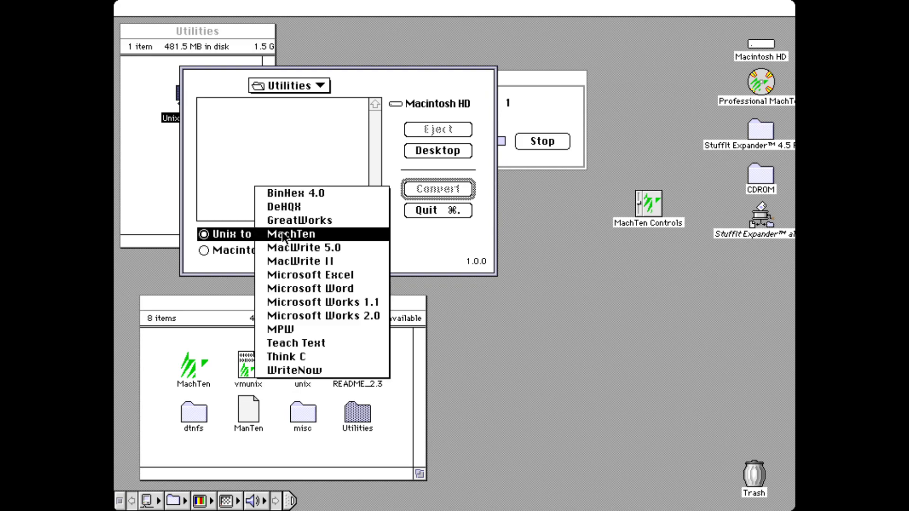
click(426, 265)
click(438, 210)
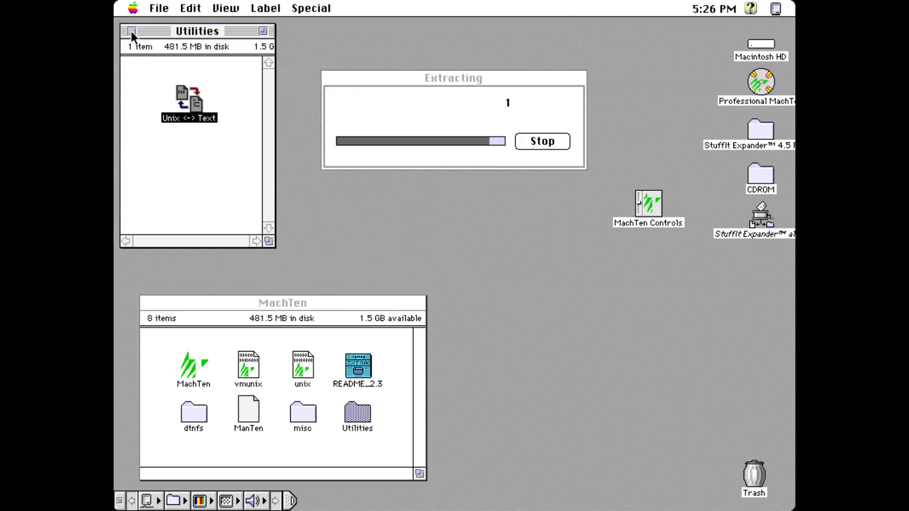
click(132, 31)
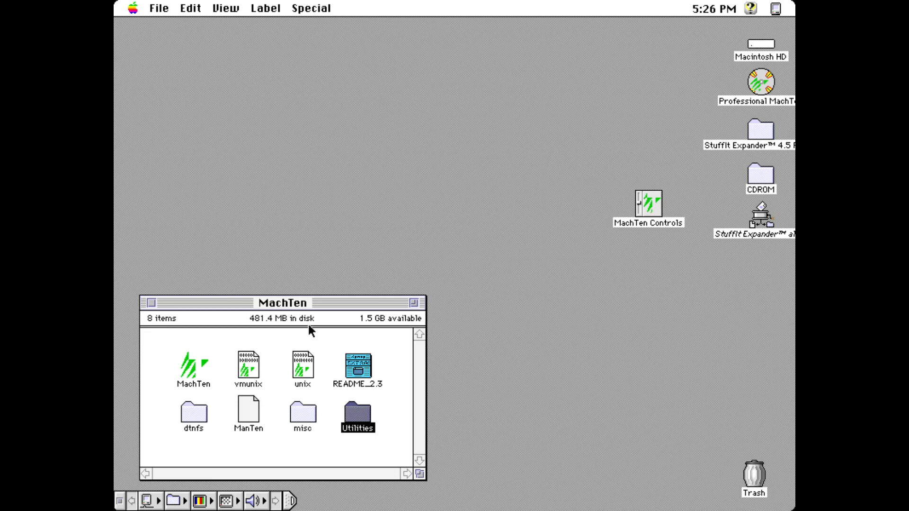
Step: Center the MachTen window, open CDROM and drag MacMinix 1.5.10.7 Folder to the desktop
drag(322, 306, 421, 190)
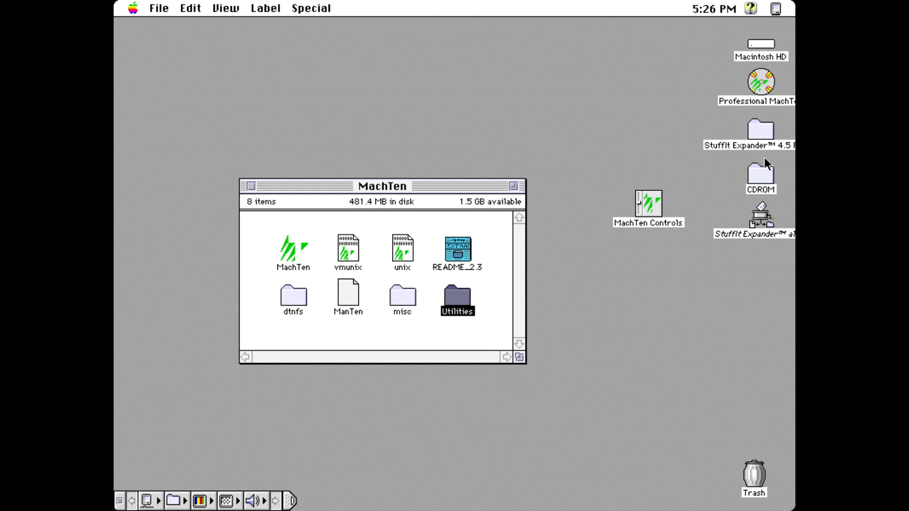
click(754, 177)
double_click(754, 177)
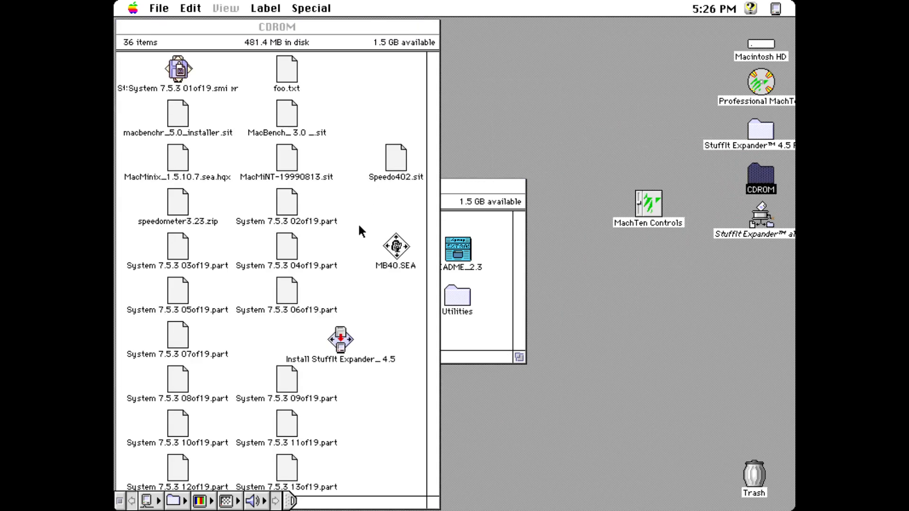
click(431, 289)
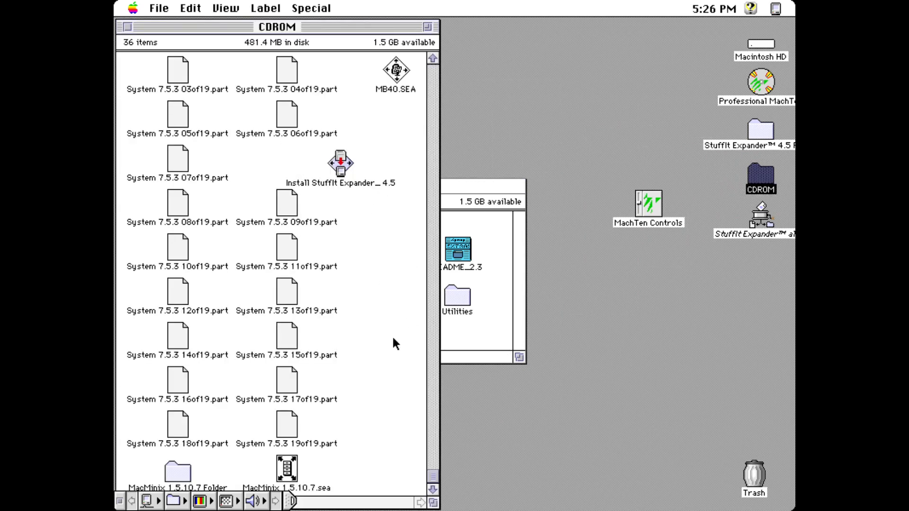
drag(178, 470, 633, 331)
Step: Run MacBoot from the MacMinix 1.5.10.7 Folder and exit at the 'bad exception format word' panic
double_click(630, 329)
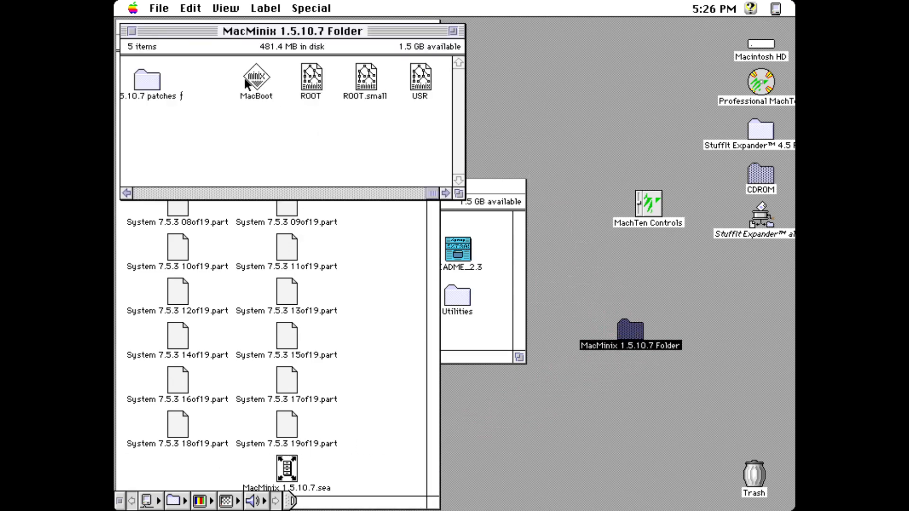
double_click(255, 73)
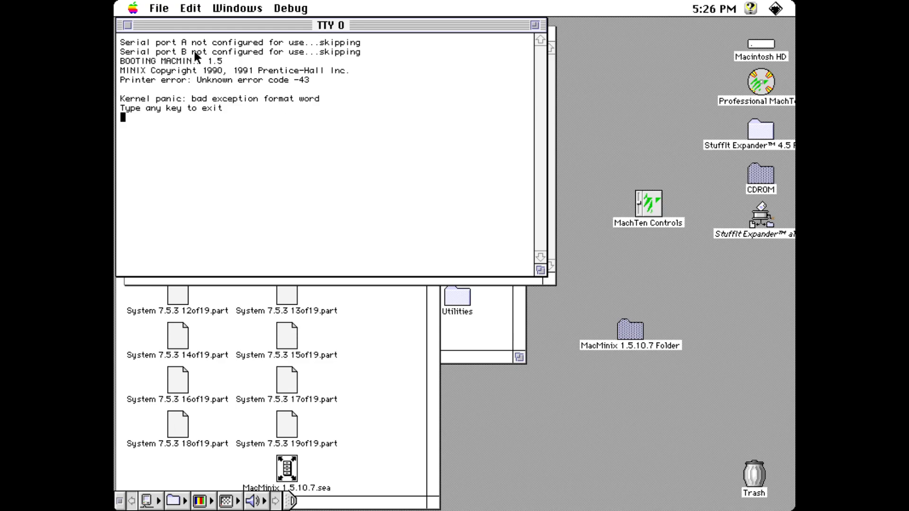
key(Return)
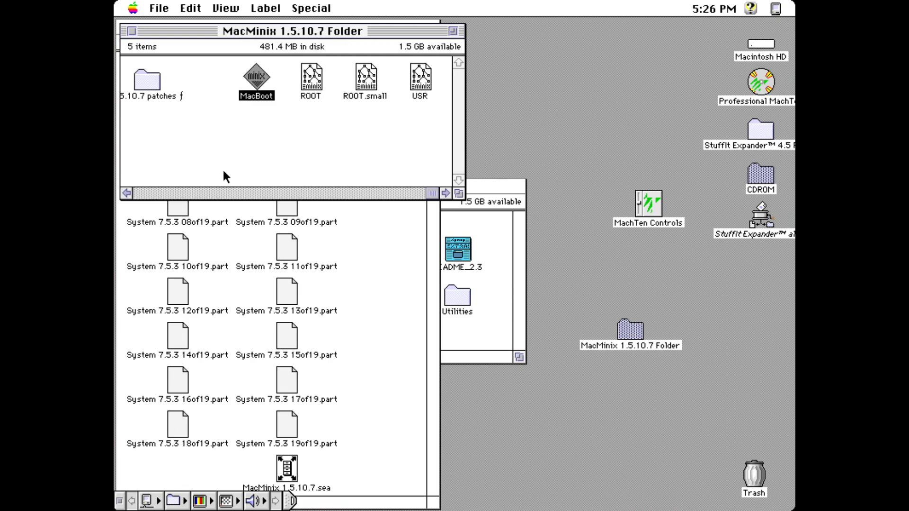
click(249, 188)
Step: Browse the 1.5.10.7 patches folder, then close the patches, MacMinix, CD-ROM and MachTen windows
double_click(151, 72)
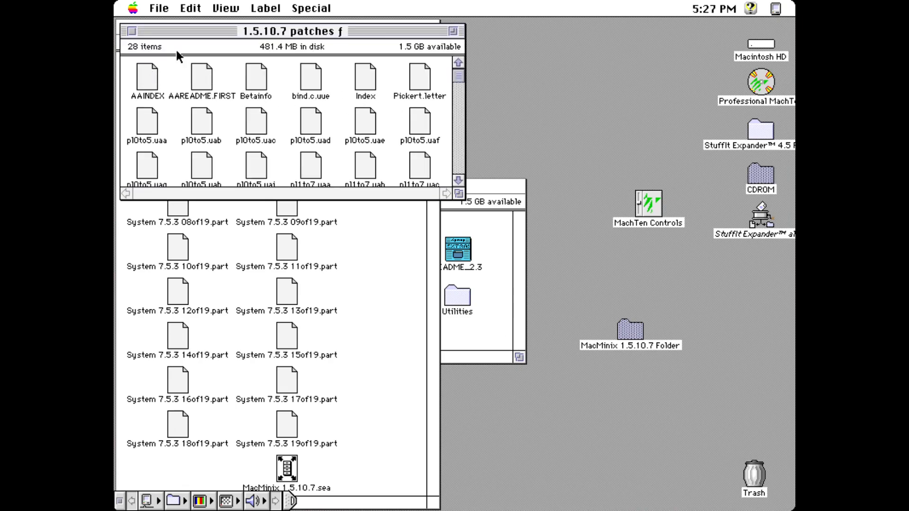
click(456, 134)
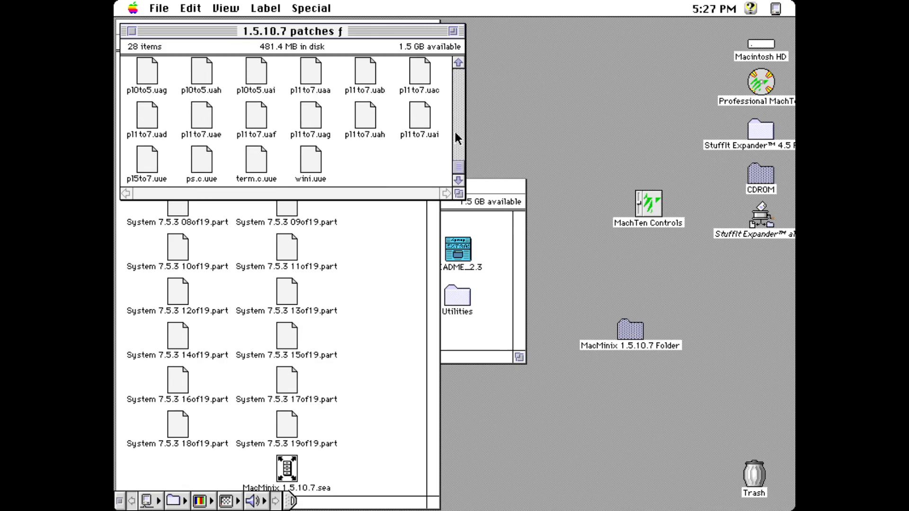
click(132, 33)
click(132, 32)
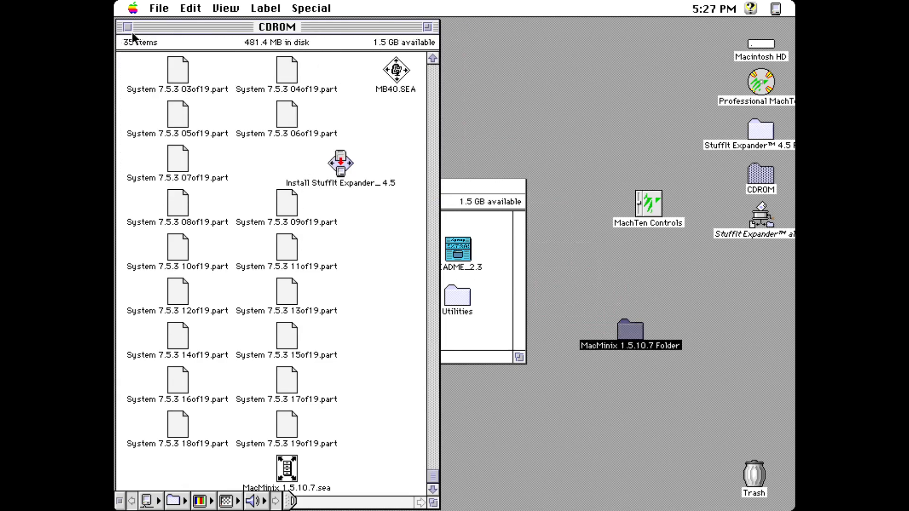
click(130, 30)
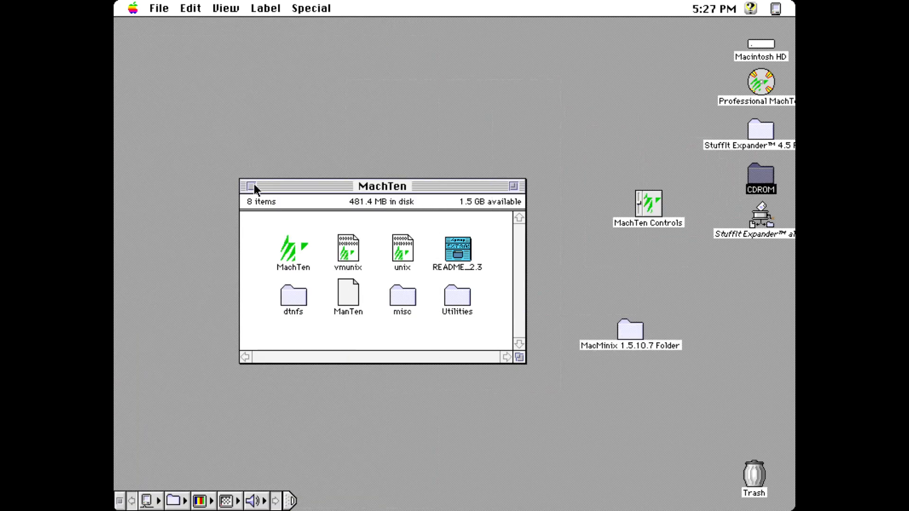
click(251, 186)
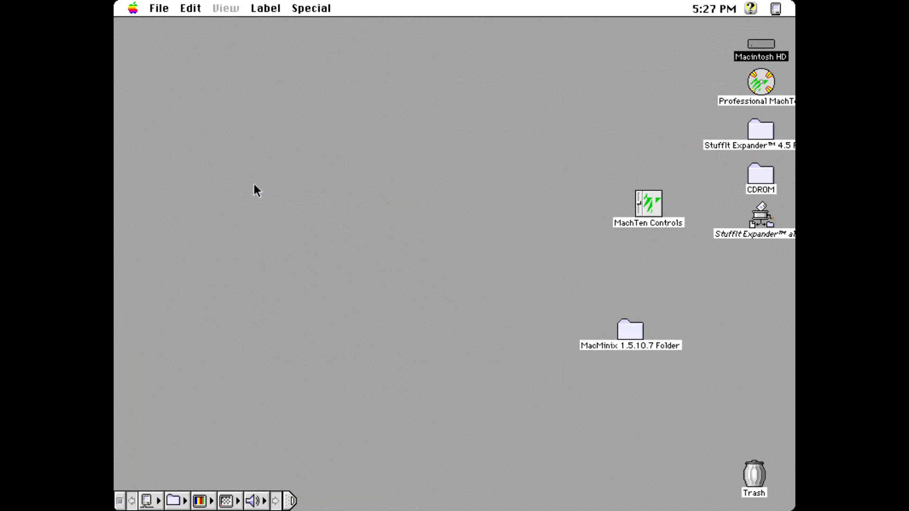